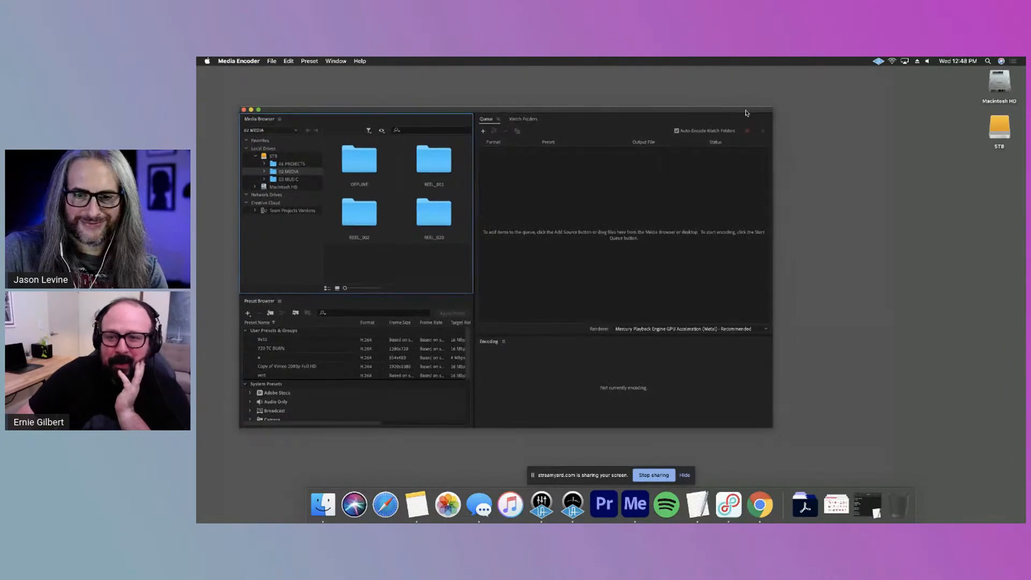
Show the contents of the 02 MEDIA folder as a list and narrow the Name column so the file paths are readable
left_click_drag(752, 110, 757, 86)
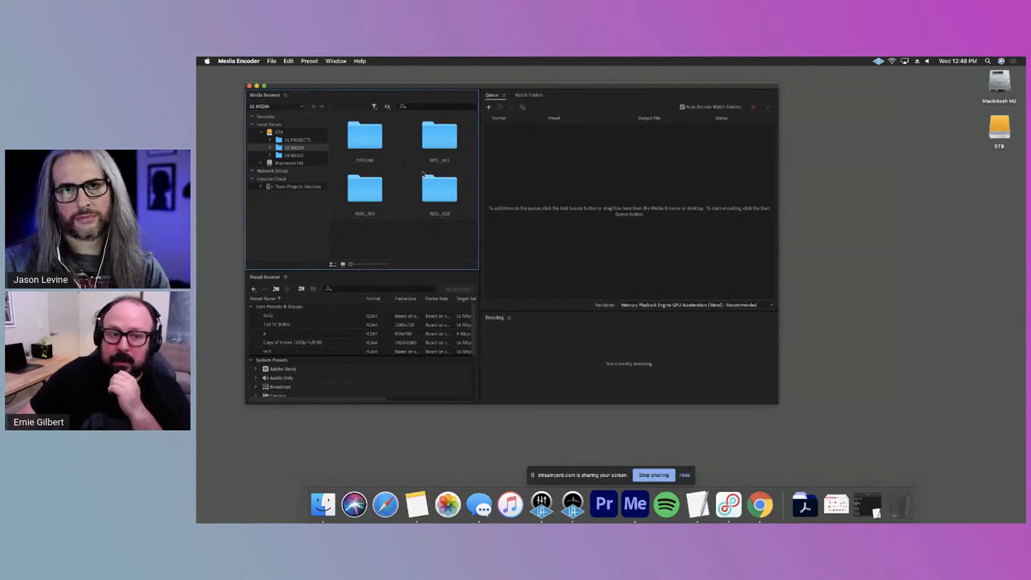
left_click(333, 264)
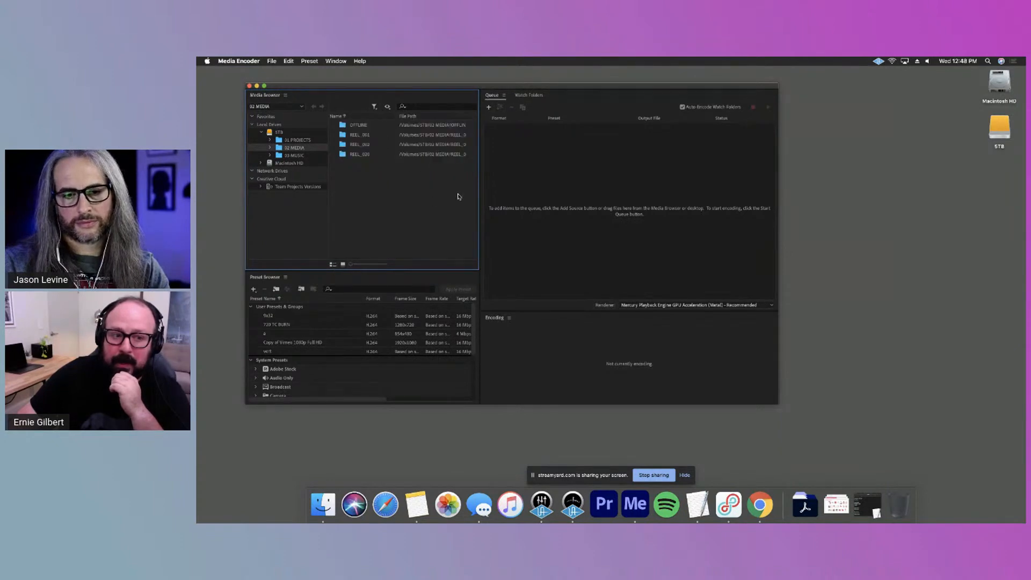
left_click_drag(398, 116, 380, 116)
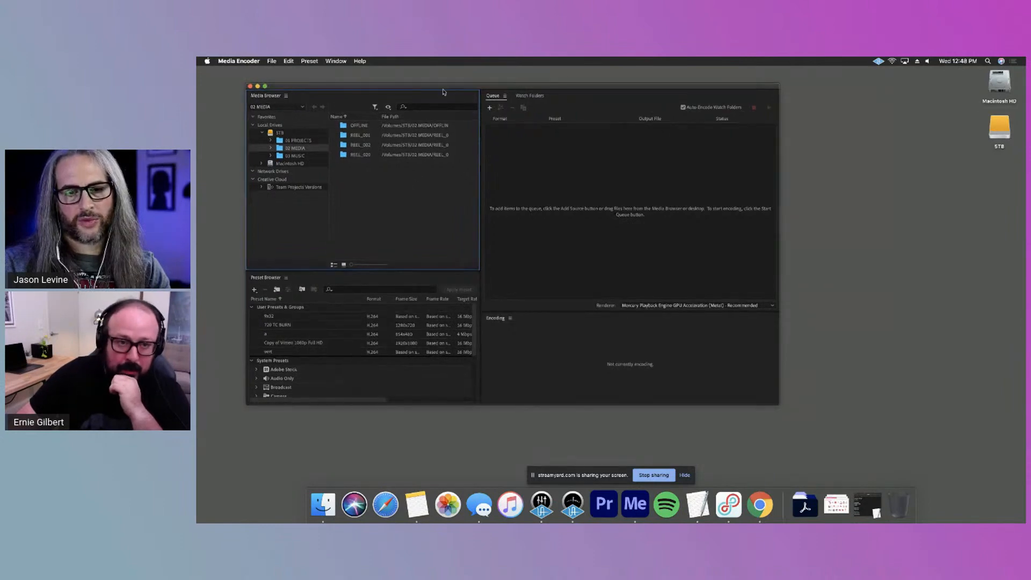
left_click_drag(439, 89, 532, 125)
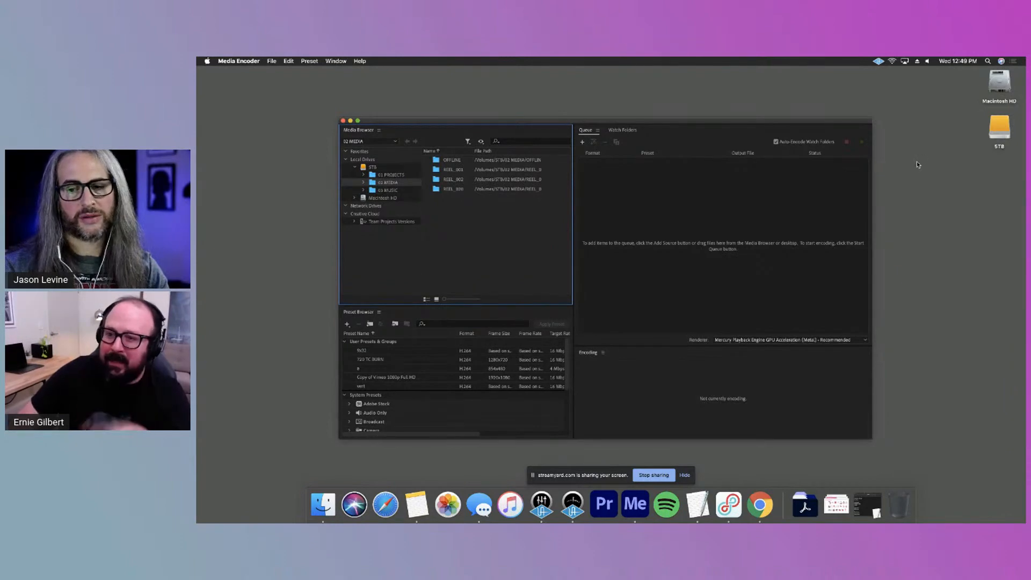
left_click_drag(814, 120, 768, 83)
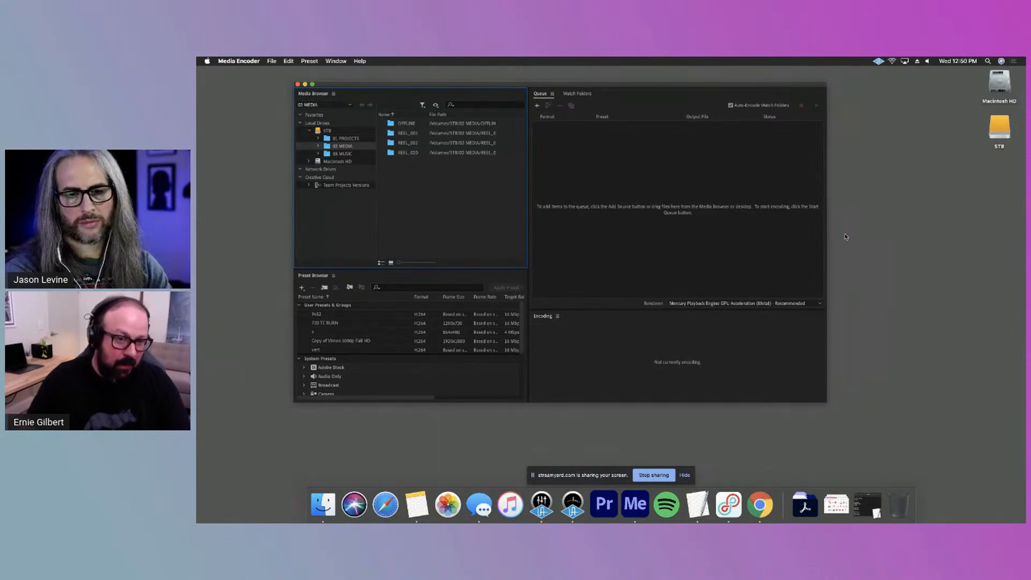
left_click_drag(747, 87, 772, 114)
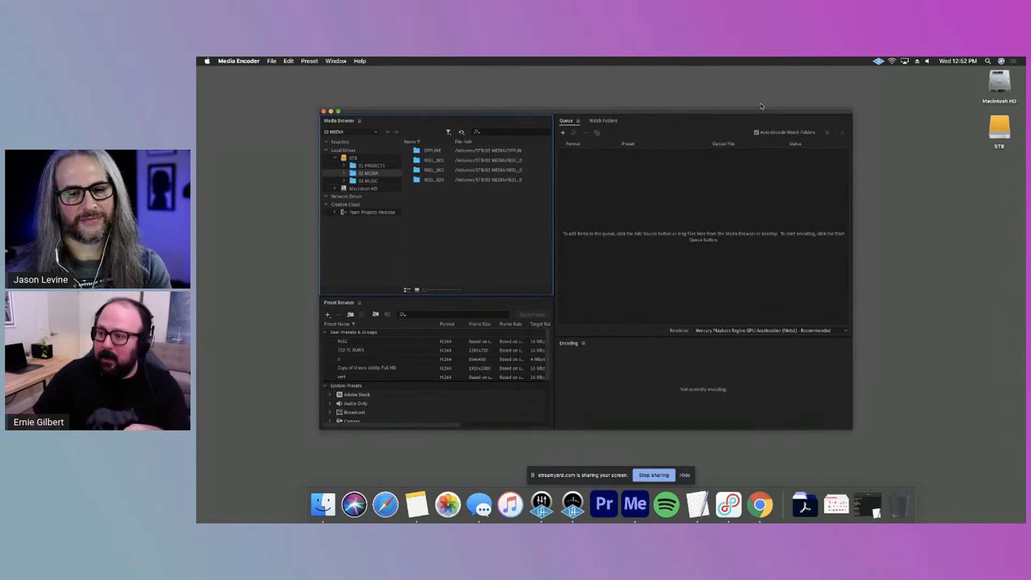
Add all the clips from the REEL_001 folder to the encoding queue
double_click(434, 160)
left_click_drag(514, 141, 503, 141)
left_click_drag(468, 205, 660, 218)
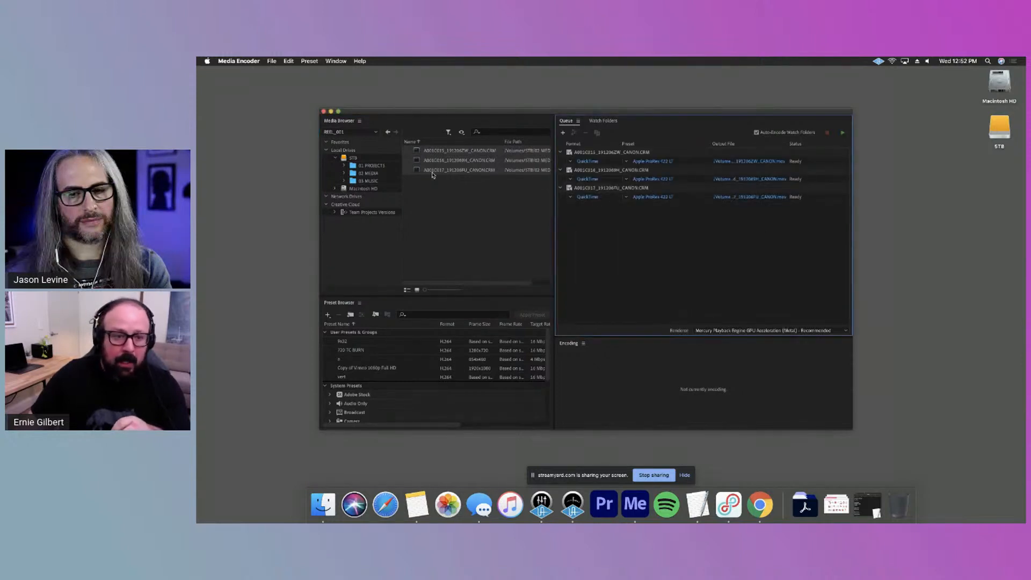
Add all the clips from the REEL_002 folder in 02 MEDIA to the encoding queue
left_click(380, 173)
double_click(439, 170)
left_click_drag(460, 210, 646, 238)
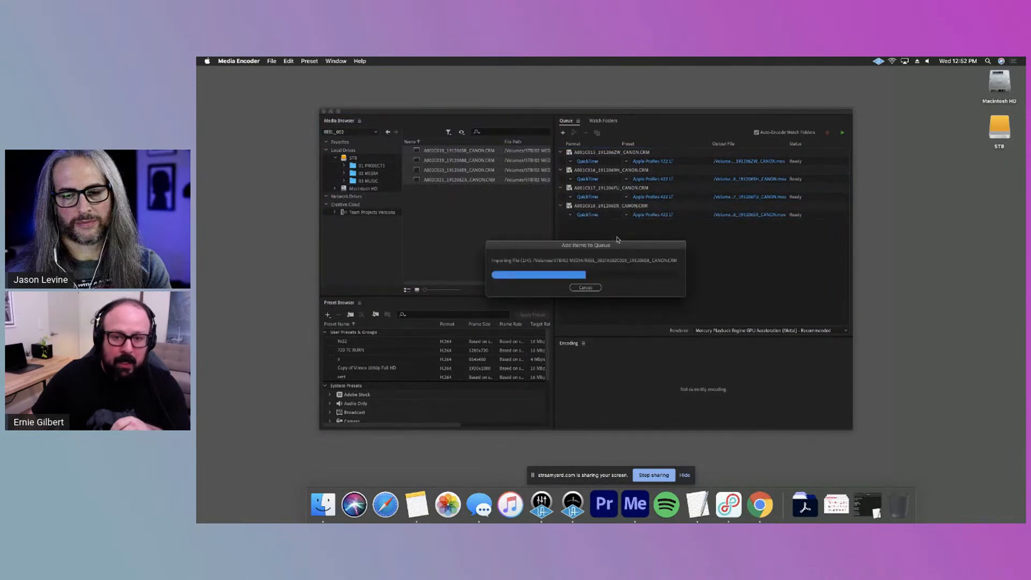
Add all the clips from the REEL_020 folder in 02 MEDIA to the encoding queue and enlarge the program window
left_click(383, 174)
double_click(438, 180)
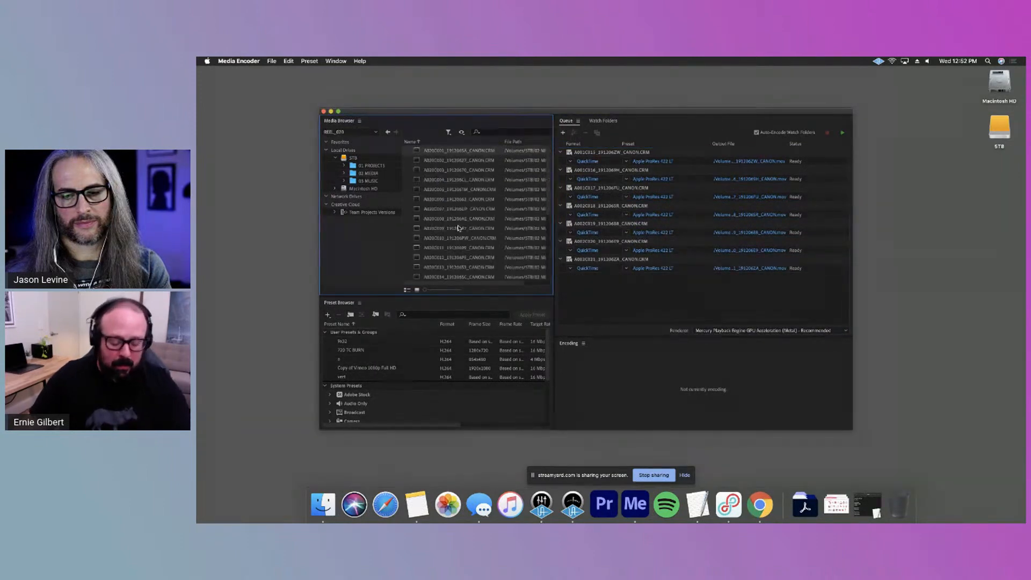
left_click_drag(445, 173, 622, 302)
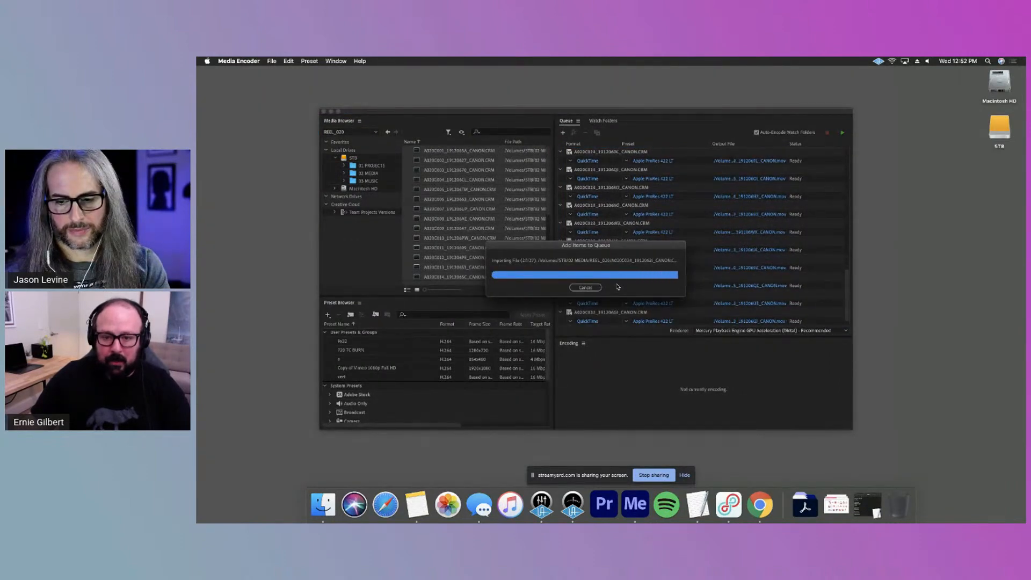
left_click_drag(697, 111, 647, 70)
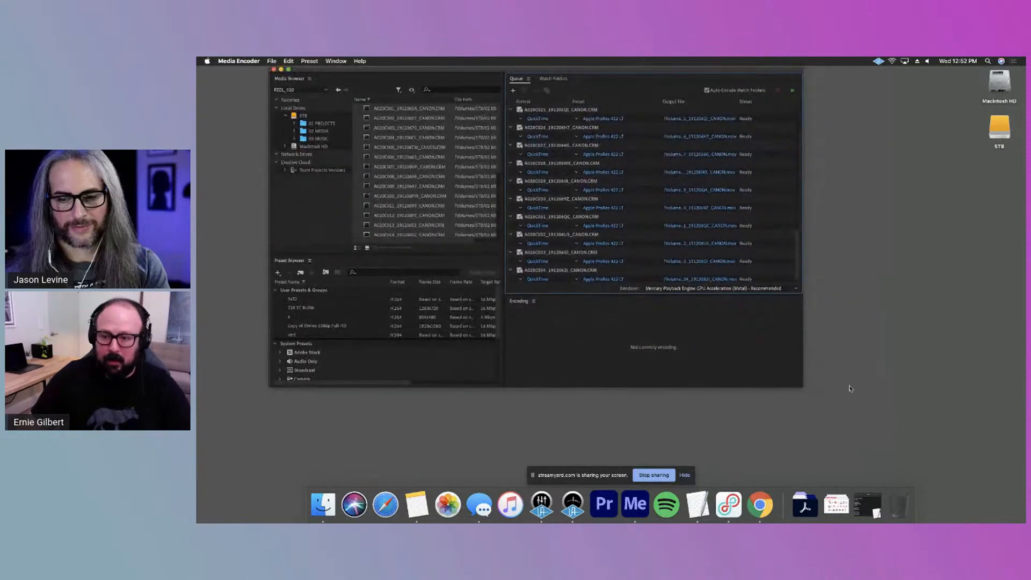
left_click_drag(808, 387, 900, 470)
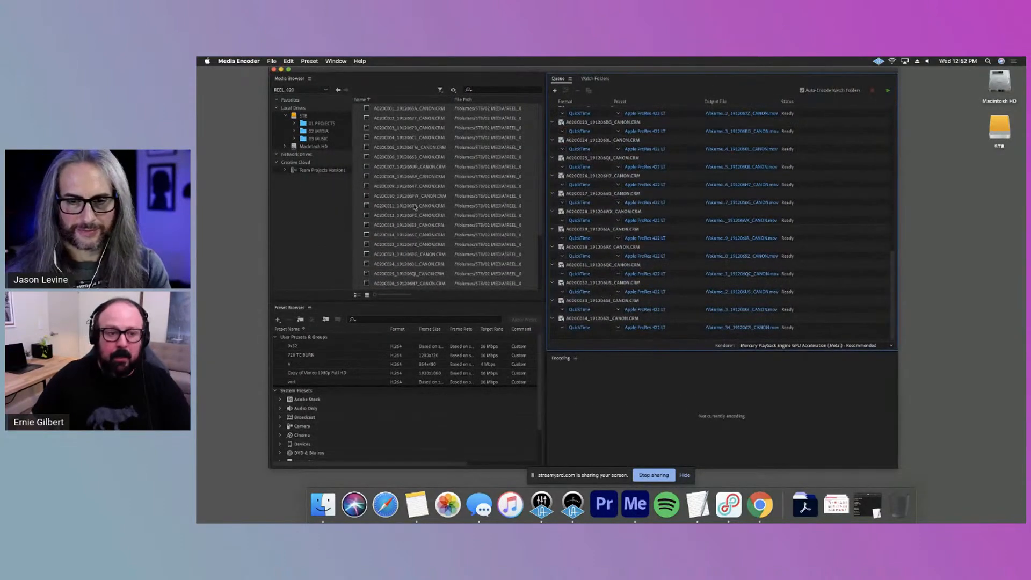
View the REEL_001 clips as thumbnails in the Media Browser and return to the list view
left_click(328, 131)
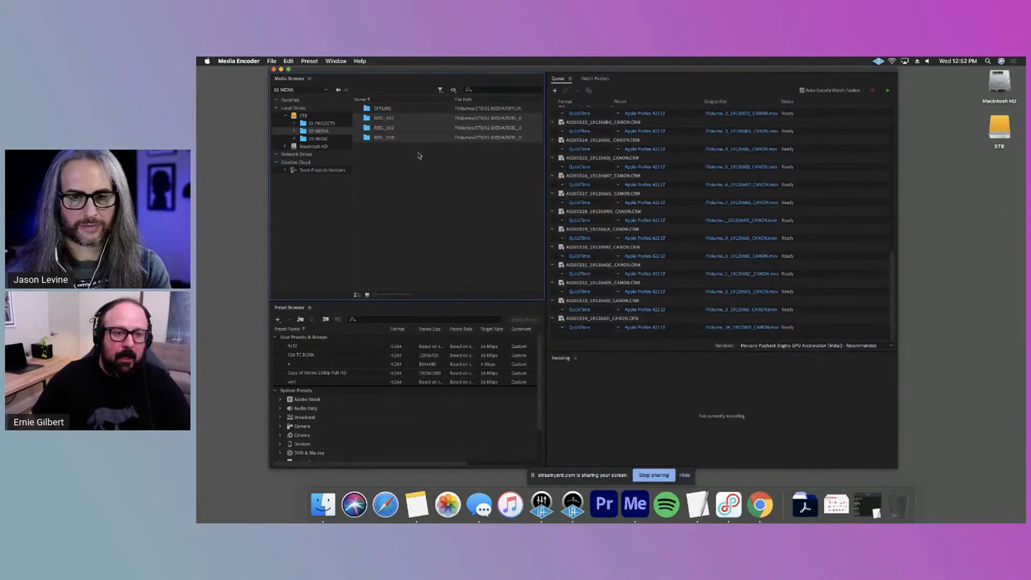
double_click(410, 119)
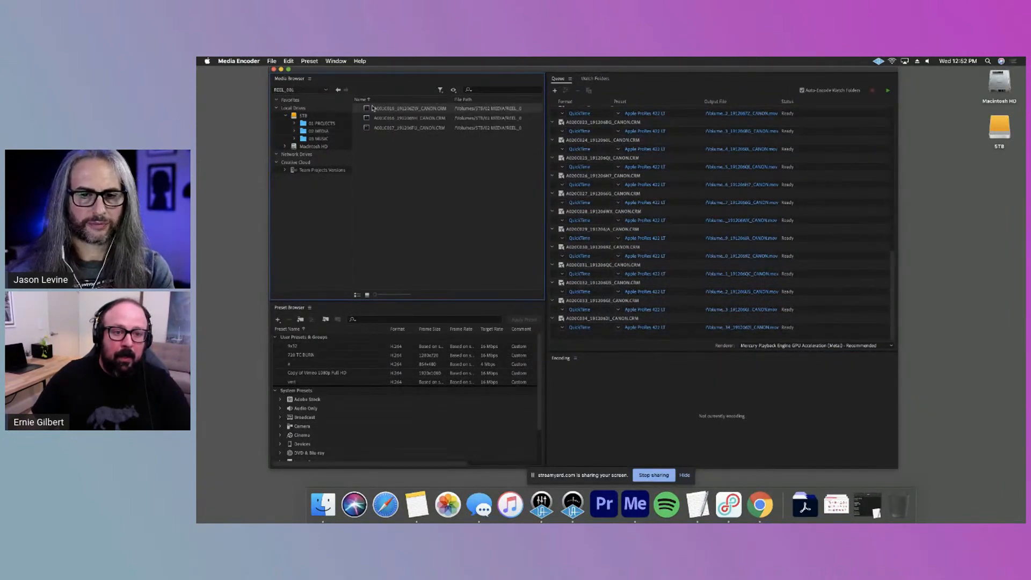
left_click(367, 295)
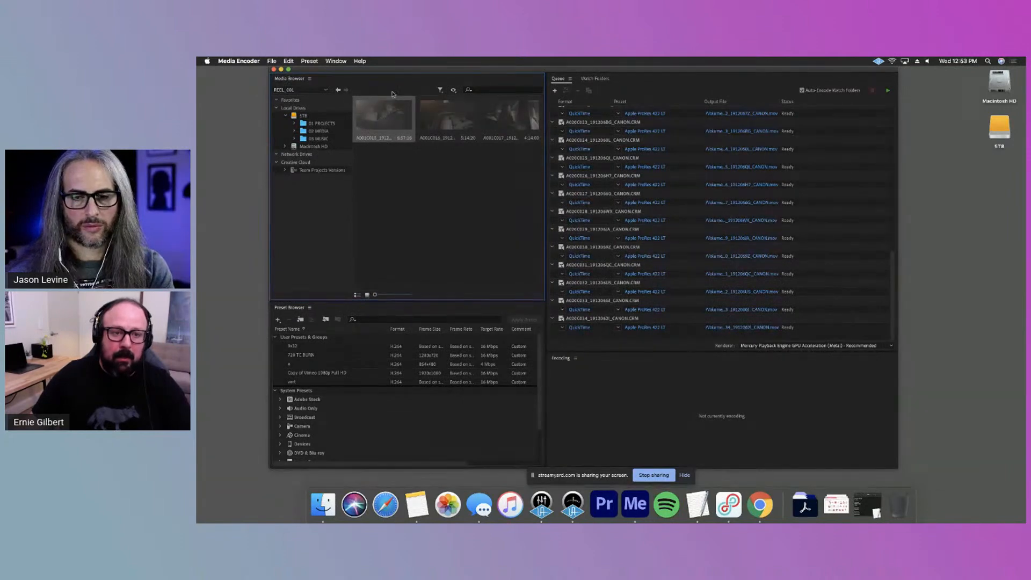
left_click(357, 295)
Select every clip in the queue and open the shared export settings for all selected outputs, accepting that their settings are replaced
scroll(821, 260, "up", 10)
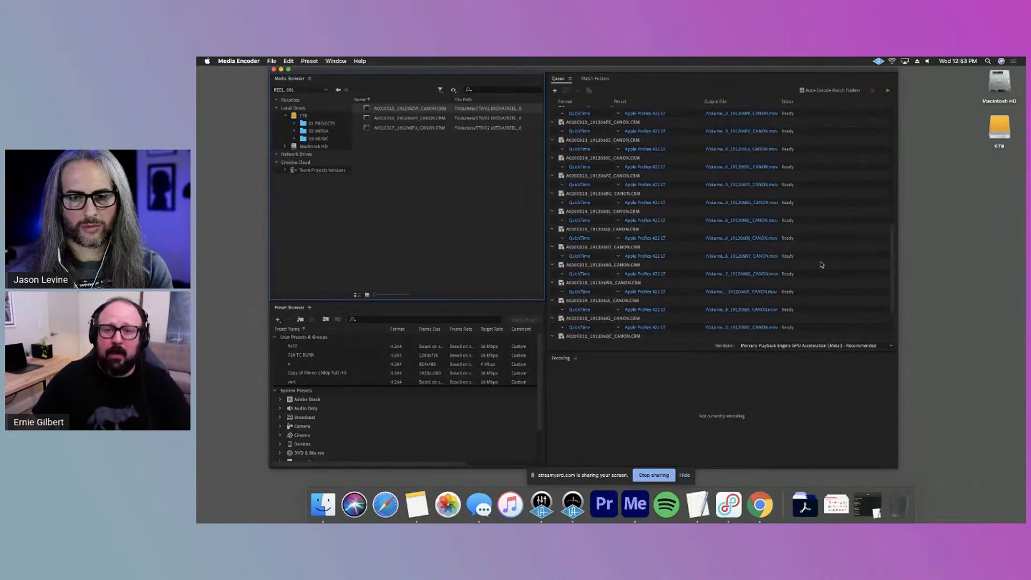
left_click(673, 119)
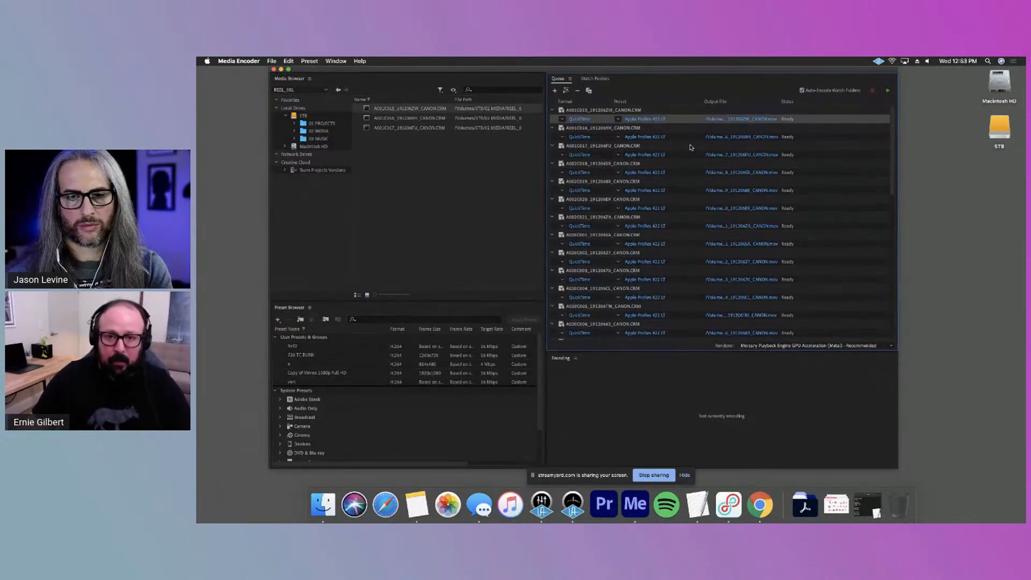
key("super+a")
scroll(695, 177, "up", 10)
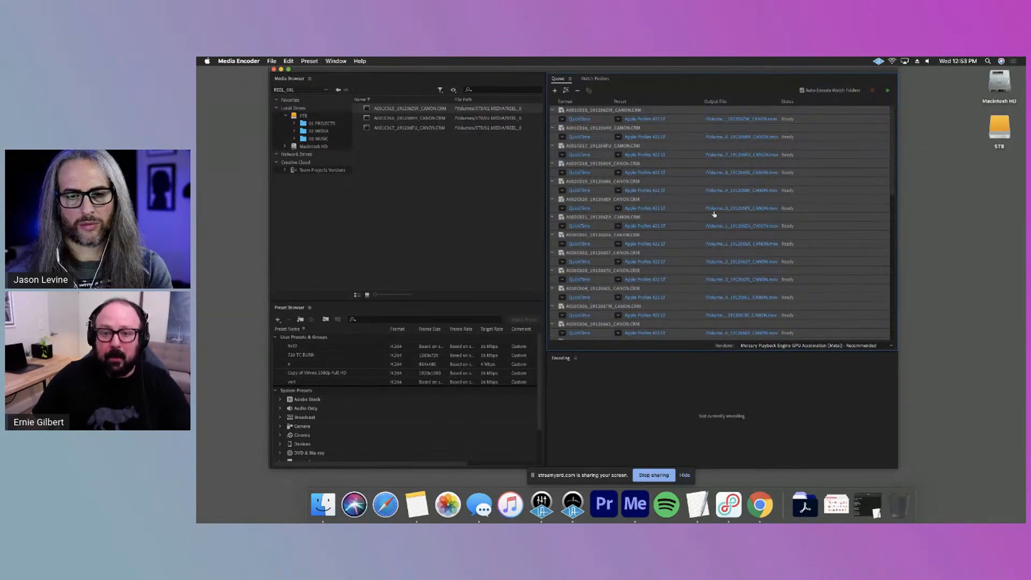
left_click(646, 138)
left_click_drag(556, 254, 551, 239)
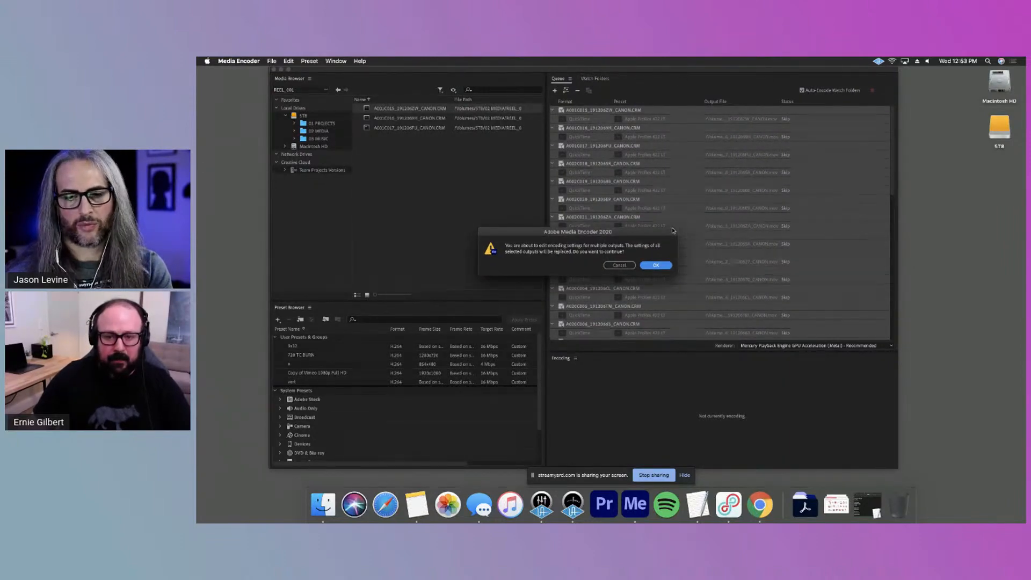
left_click(655, 266)
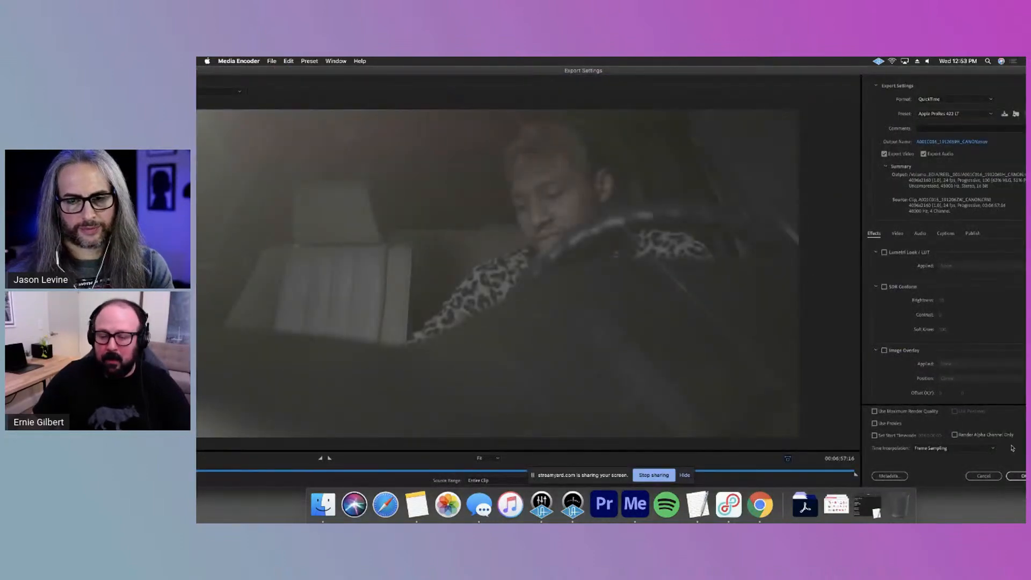
Shrink the Export Settings window to fit the screen and move the clip preview to 18:50:22:00
left_click_drag(274, 71, 423, 94)
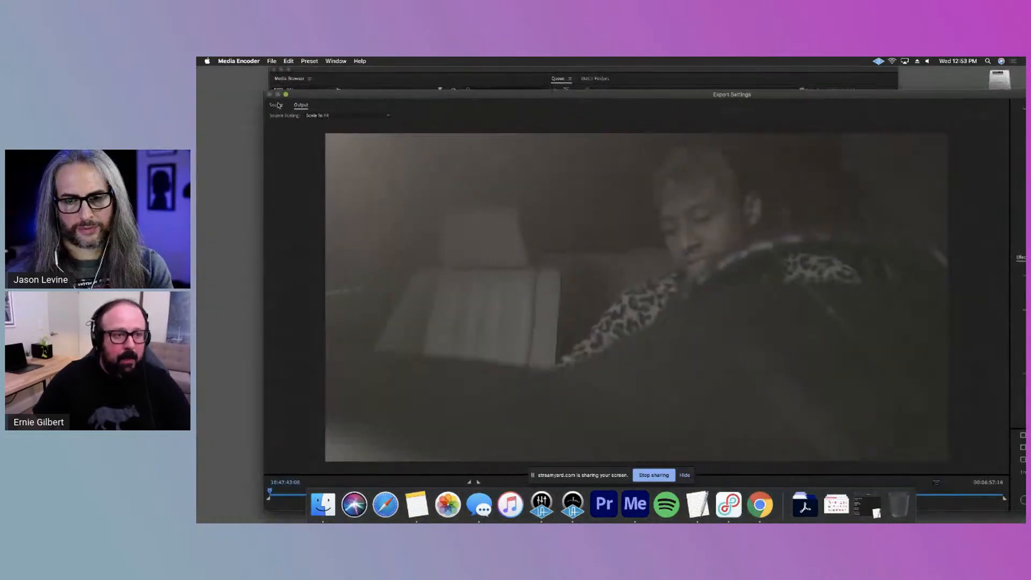
left_click_drag(265, 92, 632, 164)
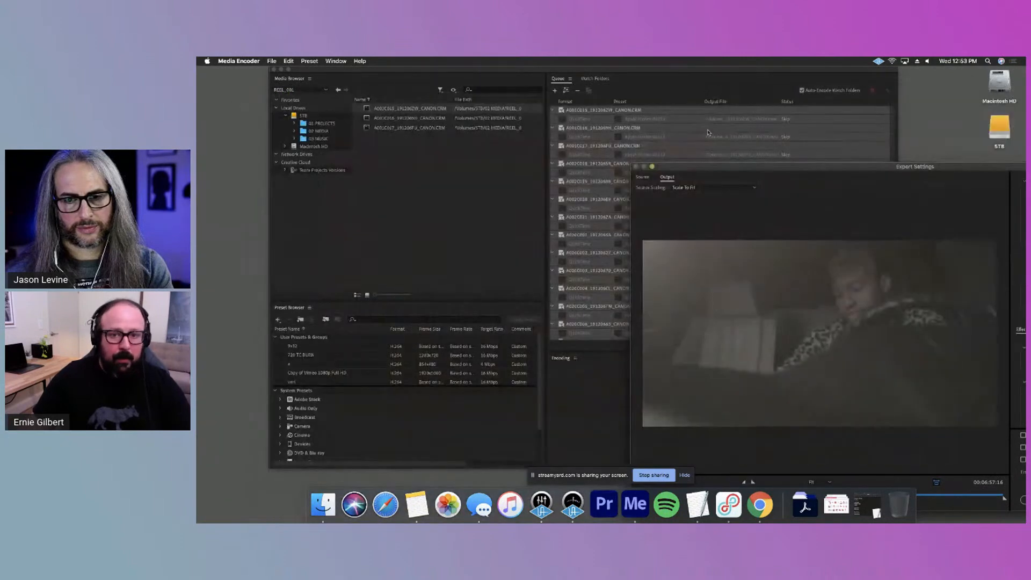
left_click_drag(730, 172, 426, 103)
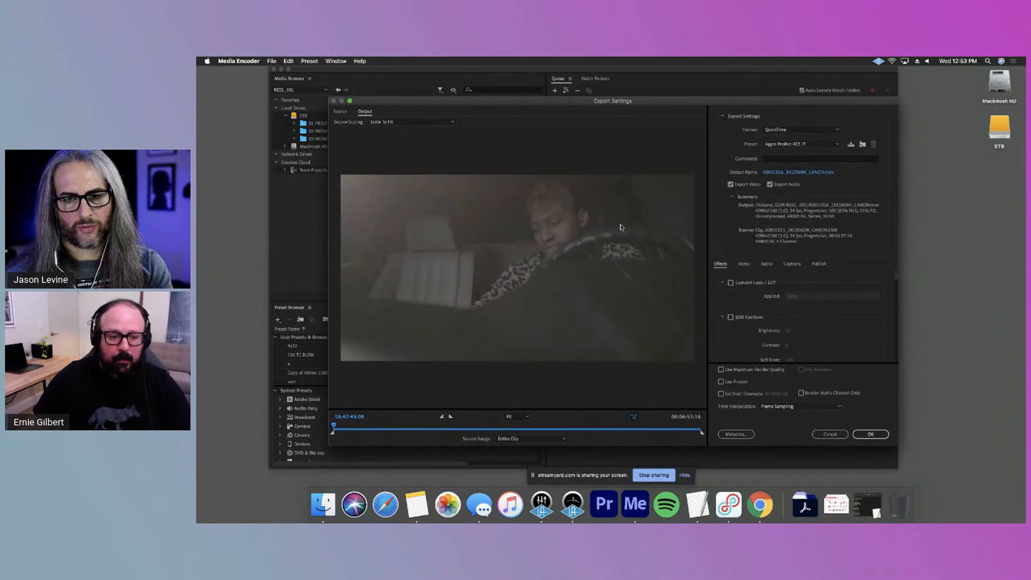
left_click(577, 428)
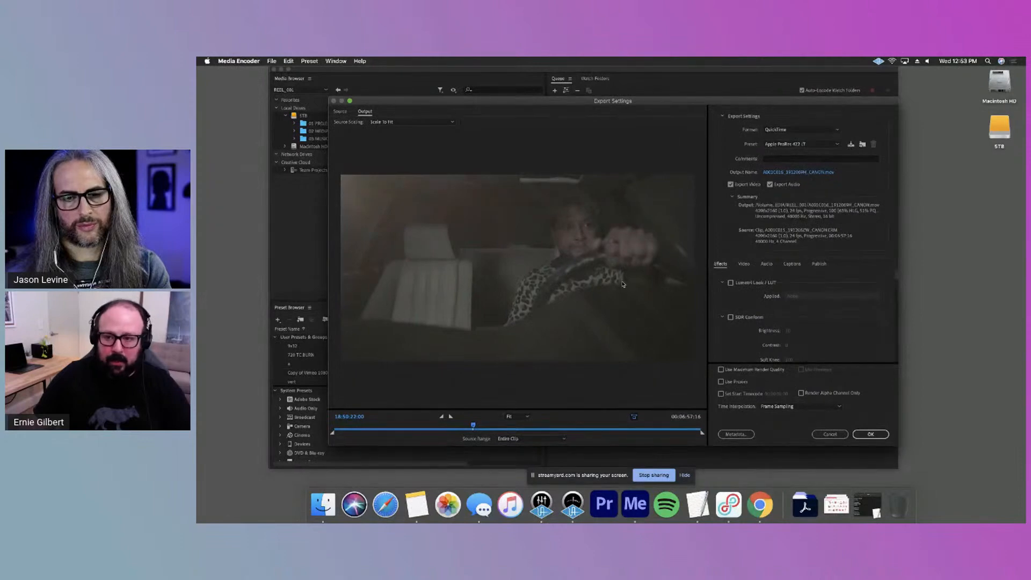
left_click_drag(831, 102, 805, 72)
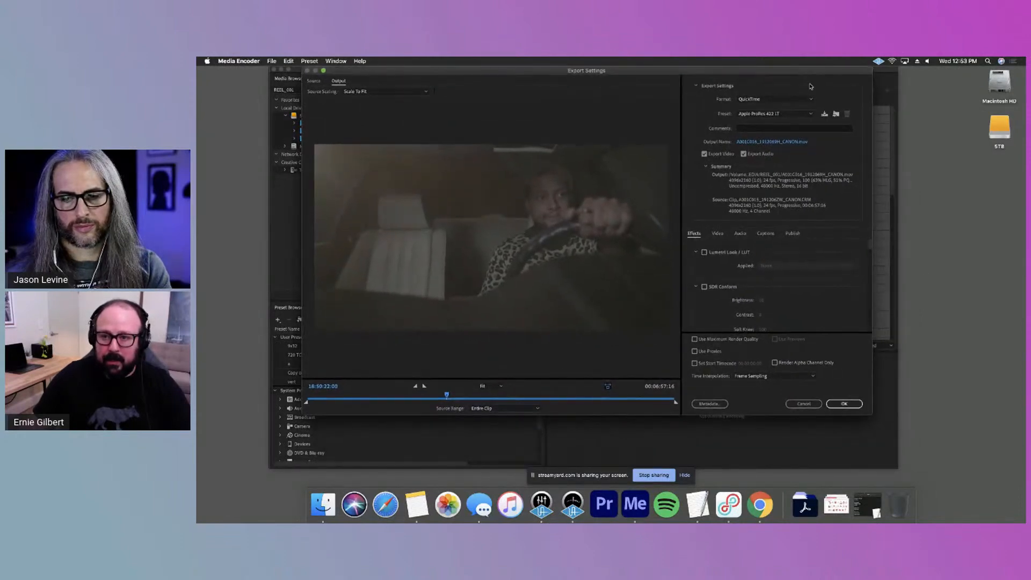
Keep QuickTime as the export format and choose the Apple ProRes 422 LT preset
left_click(767, 100)
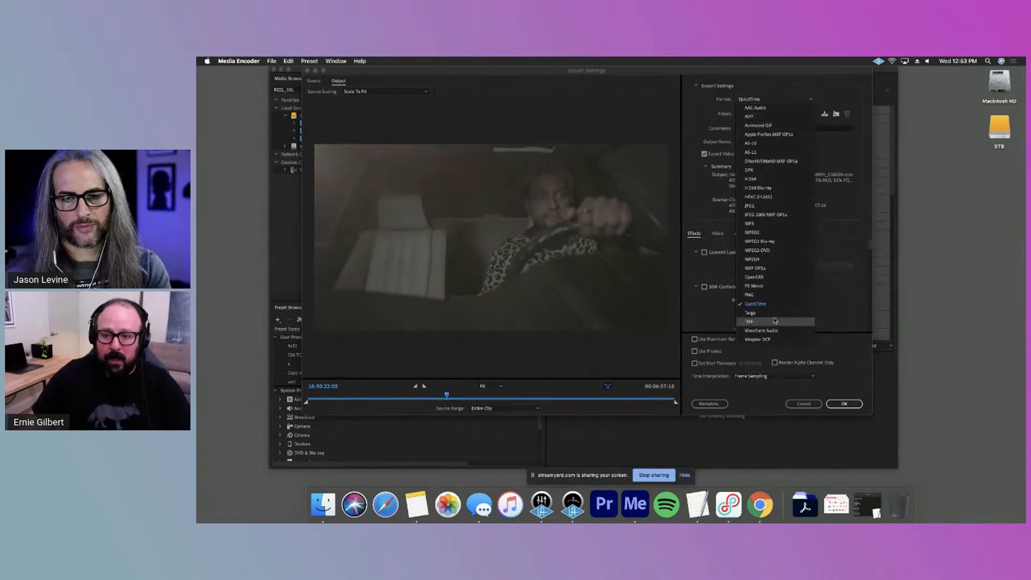
left_click(711, 123)
left_click(806, 114)
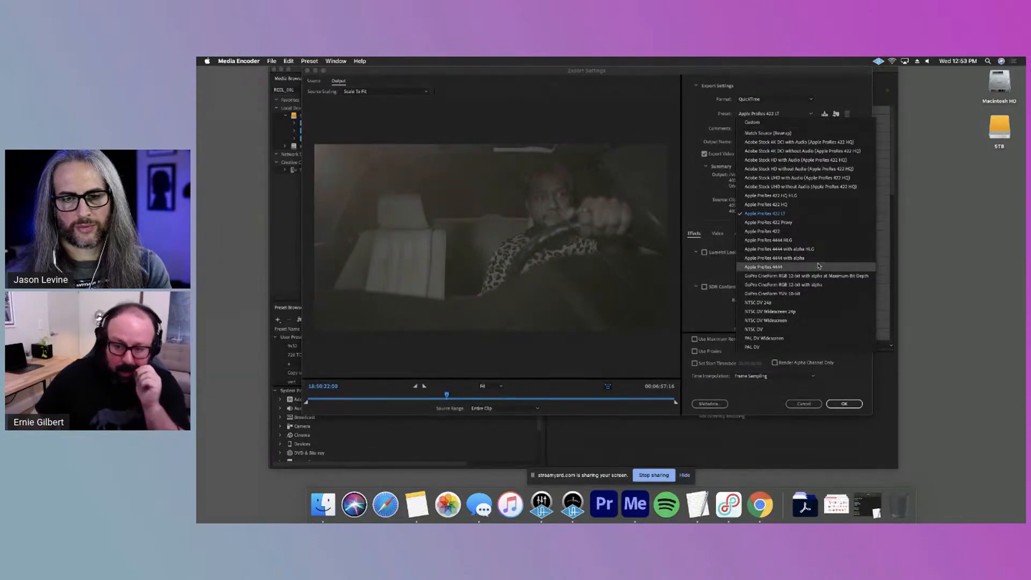
left_click(778, 214)
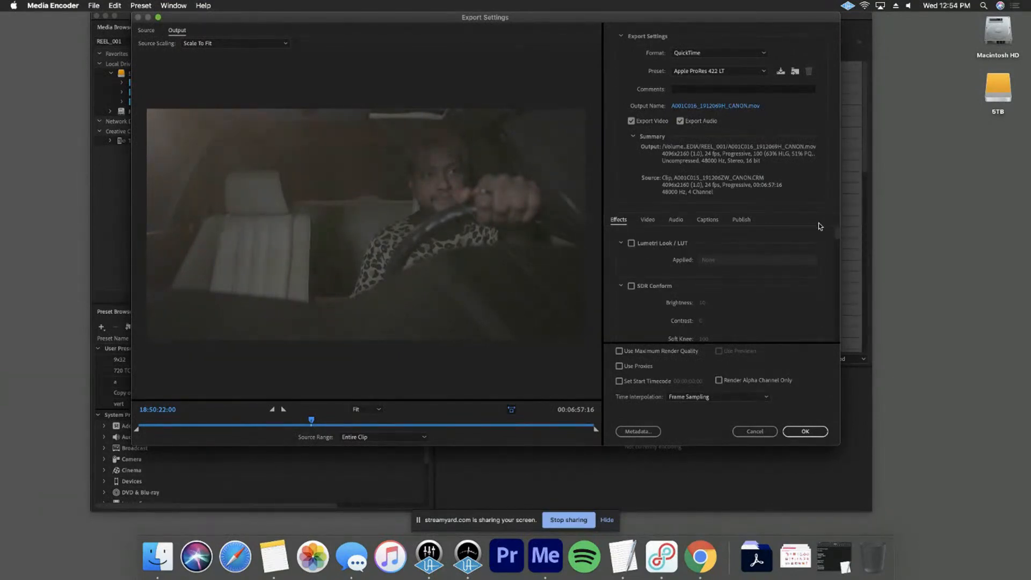
Hide the screen-sharing bar and enlarge the Export Settings window to fill most of the screen
left_click_drag(500, 14, 407, 14)
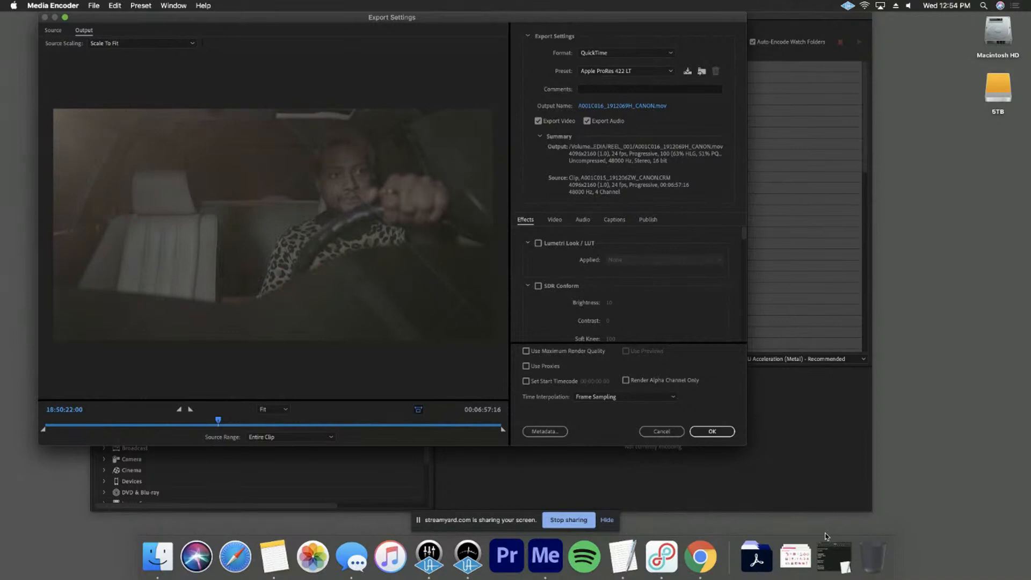
left_click(604, 519)
left_click_drag(744, 445, 932, 536)
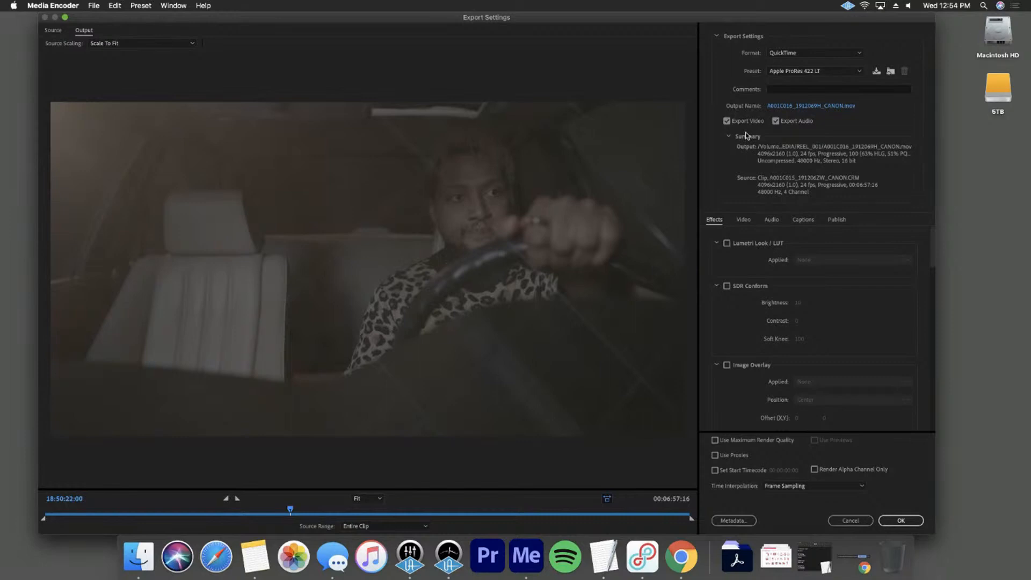
left_click_drag(791, 17, 809, 16)
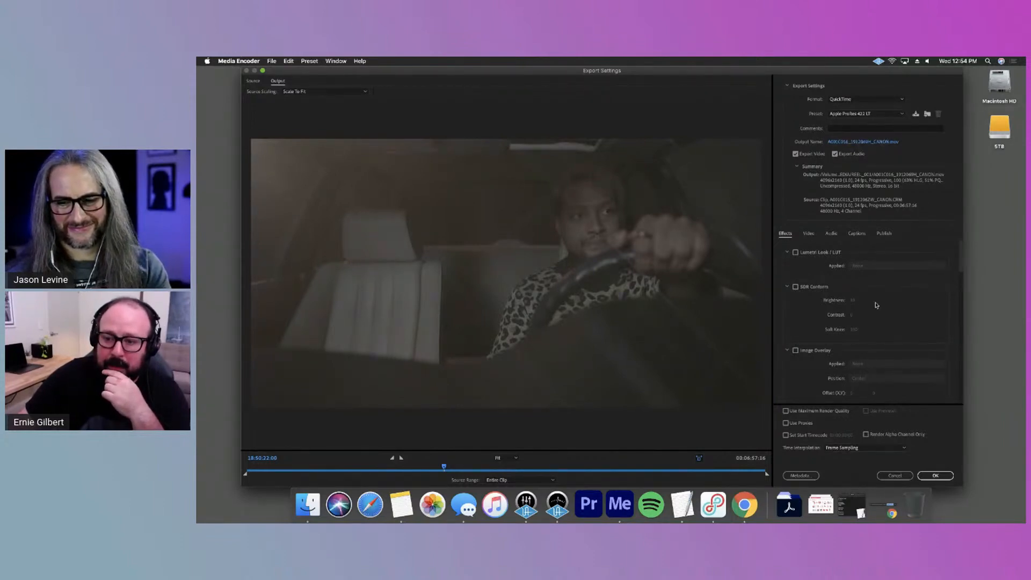
Try burning the source file name into the picture with the Name Overlay effect
scroll(958, 268, "down", 5)
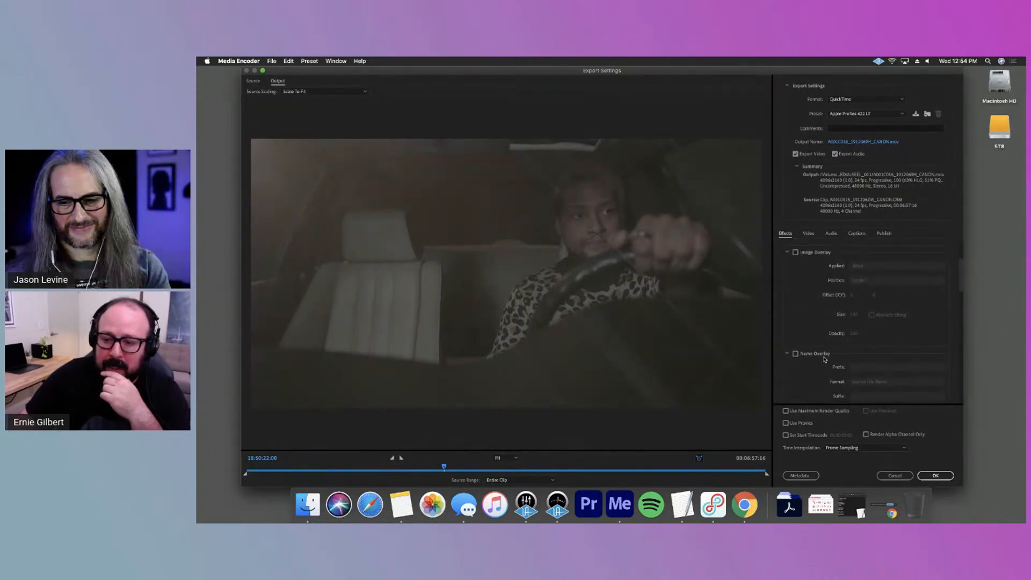
left_click(795, 354)
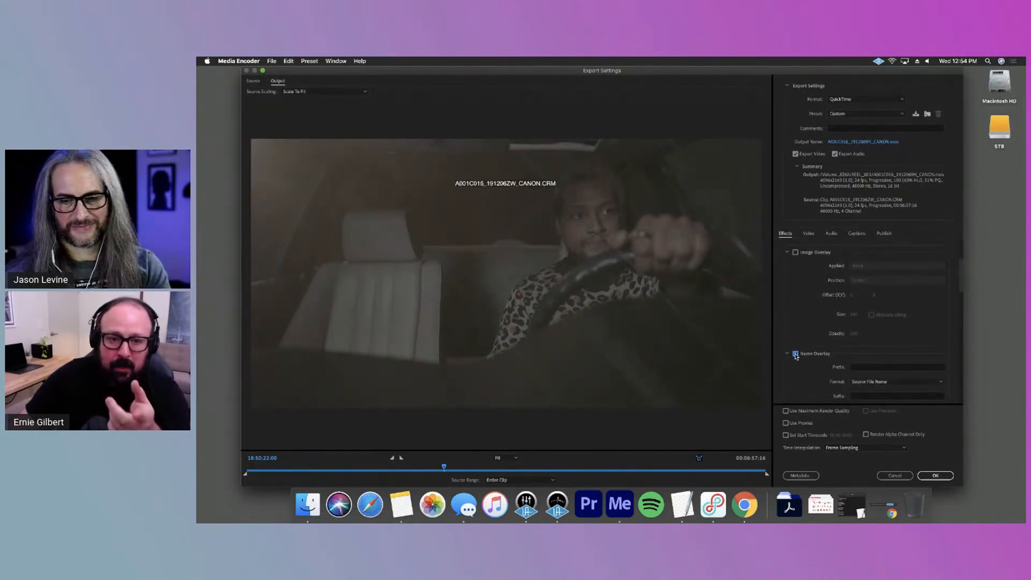
left_click(795, 353)
Enable the Timecode Overlay effect for the exported clips, positioned at Bottom Center
scroll(957, 286, "down", 5)
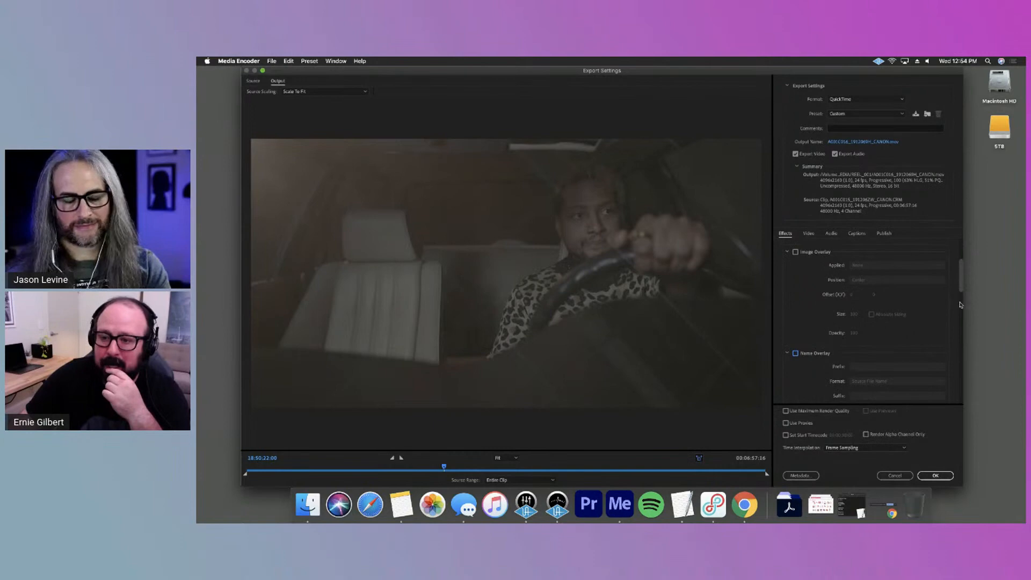
left_click(796, 348)
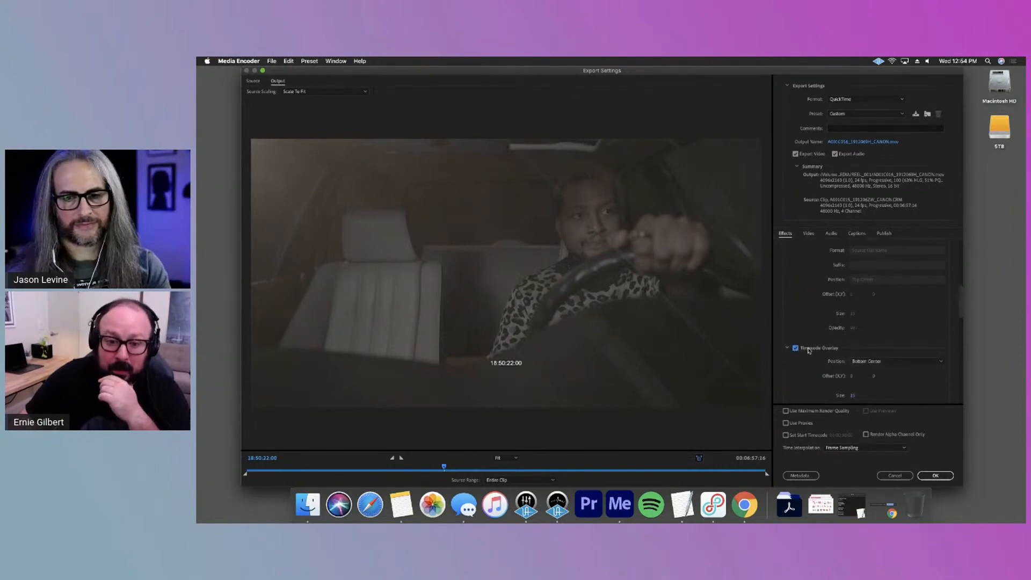
Turn off the Timecode Overlay effect and enable the Lumetri Look / LUT effect for the exported clips
left_click(795, 349)
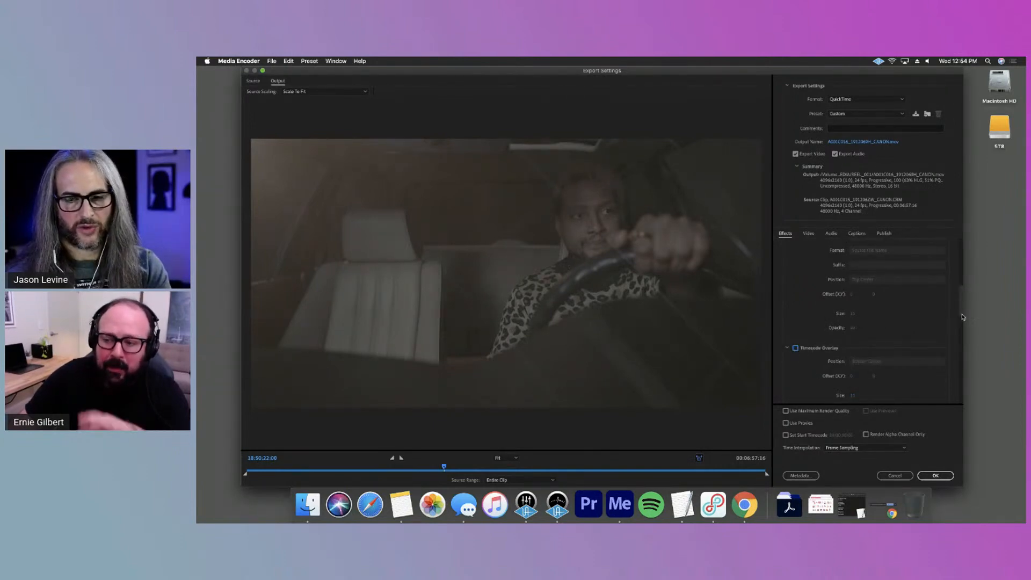
left_click_drag(961, 317, 955, 250)
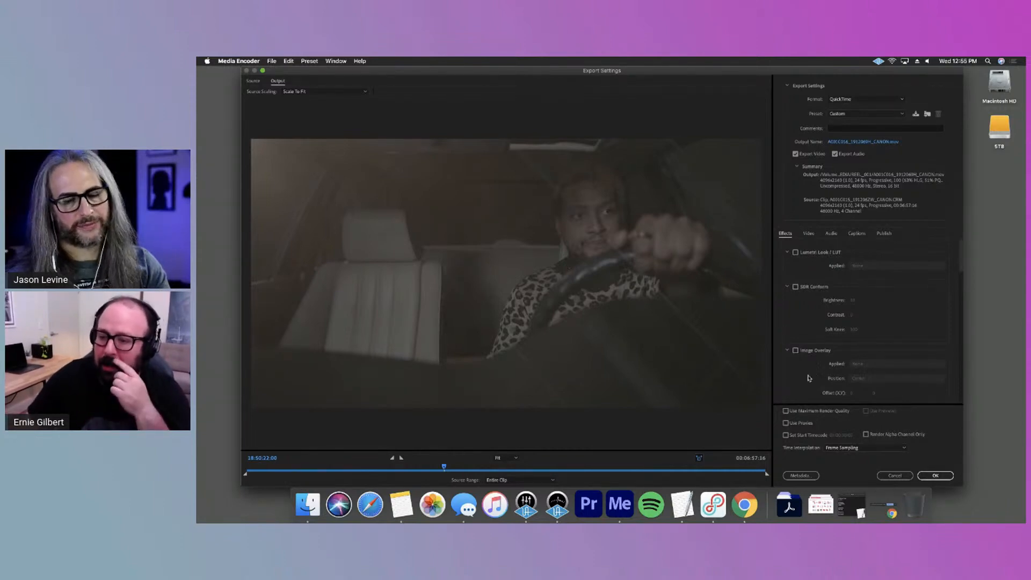
left_click(796, 253)
left_click(861, 266)
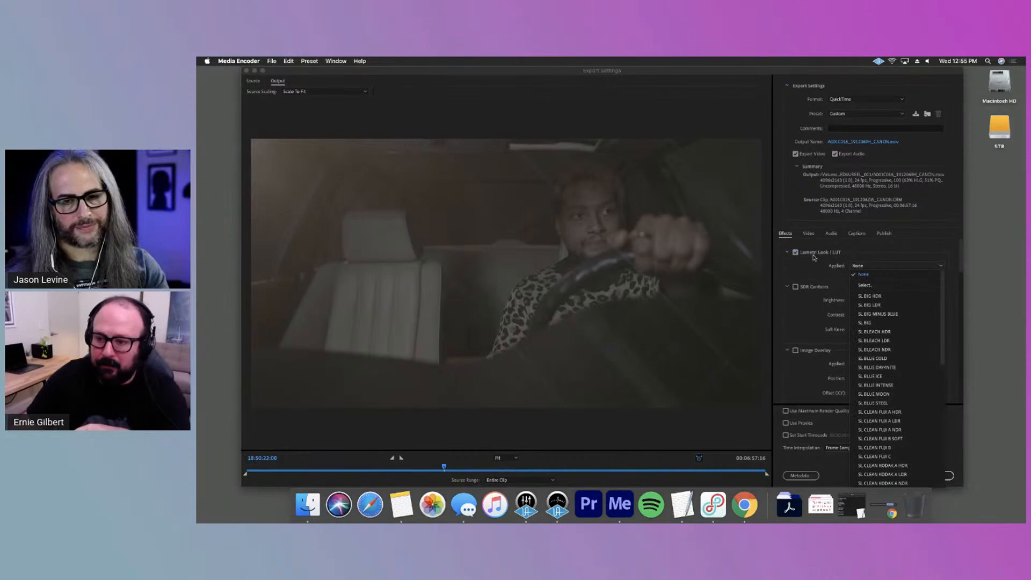
left_click(796, 253)
left_click(796, 252)
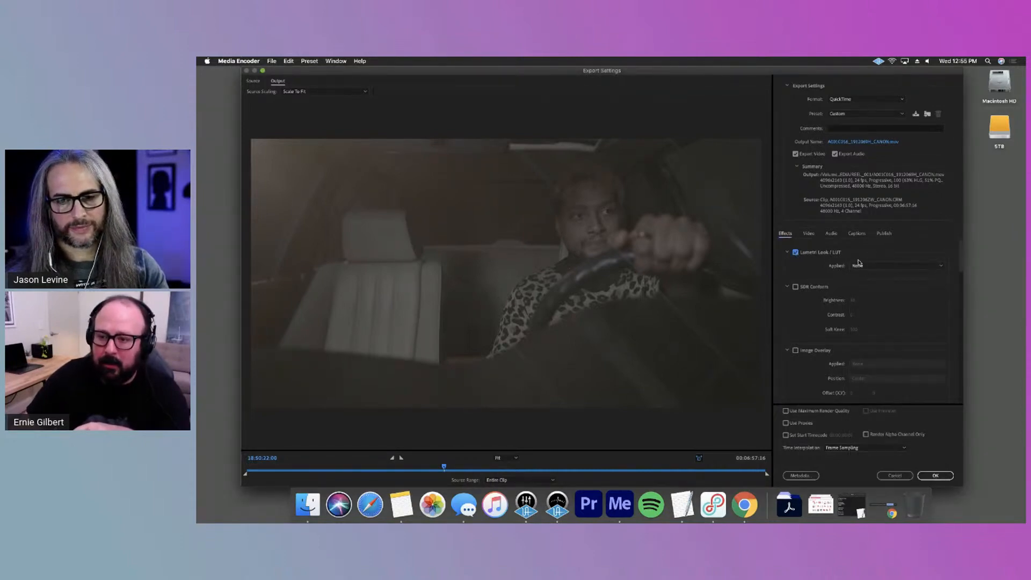
Load P400_V14_GRADE.cube from the P400_LUT folder as the applied Lumetri look
left_click(858, 265)
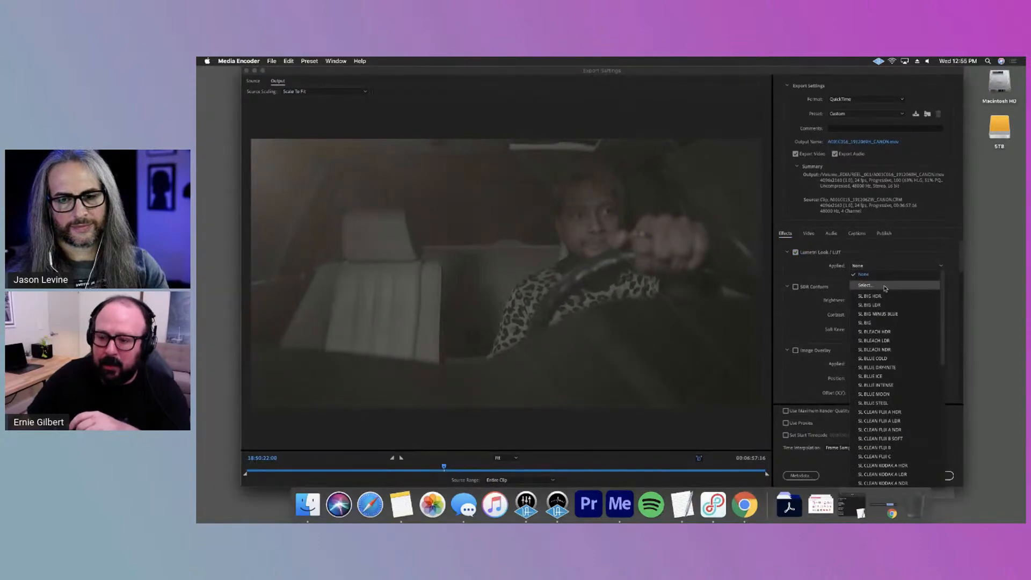
left_click(884, 289)
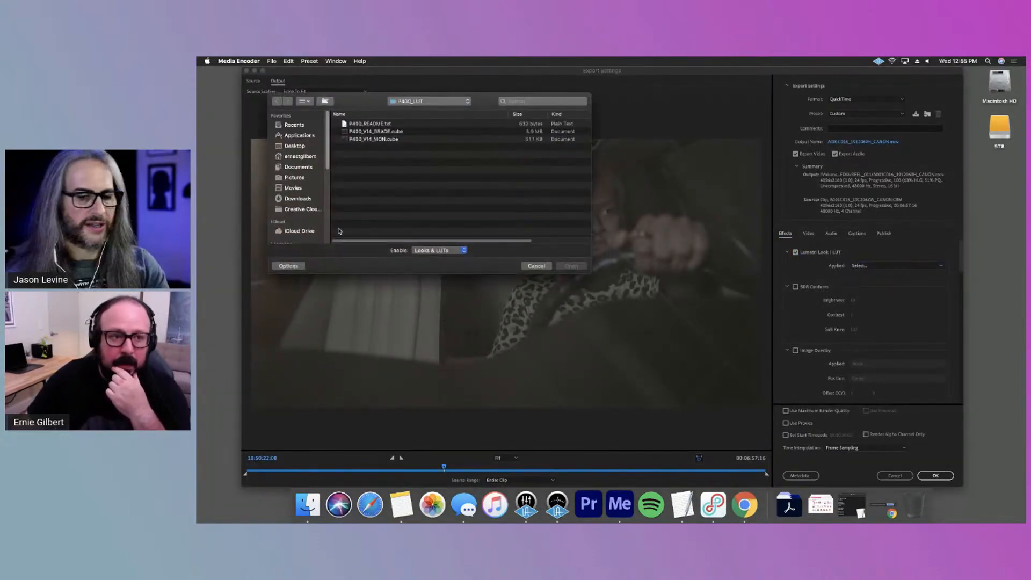
left_click_drag(439, 109, 482, 133)
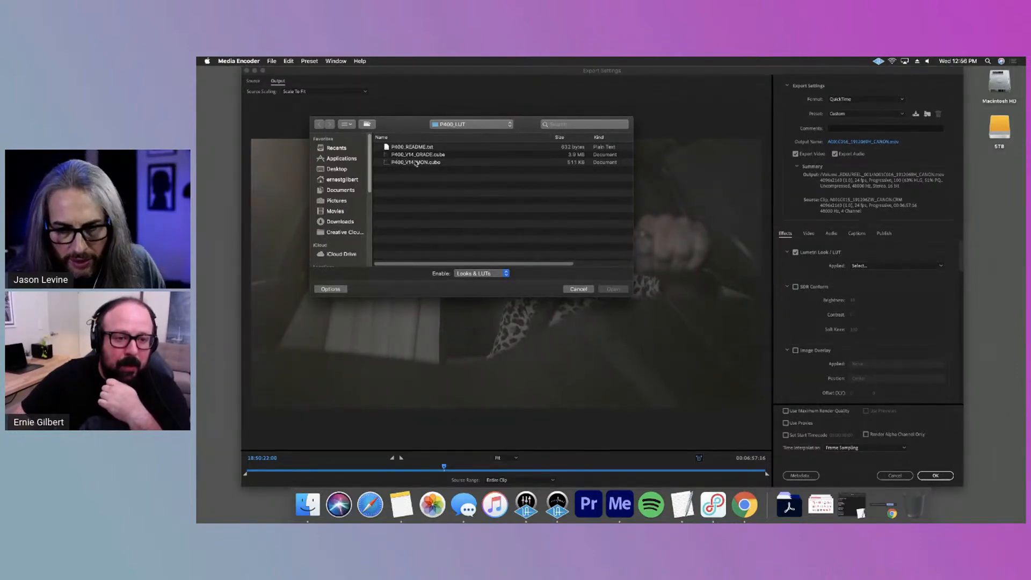
left_click(435, 155)
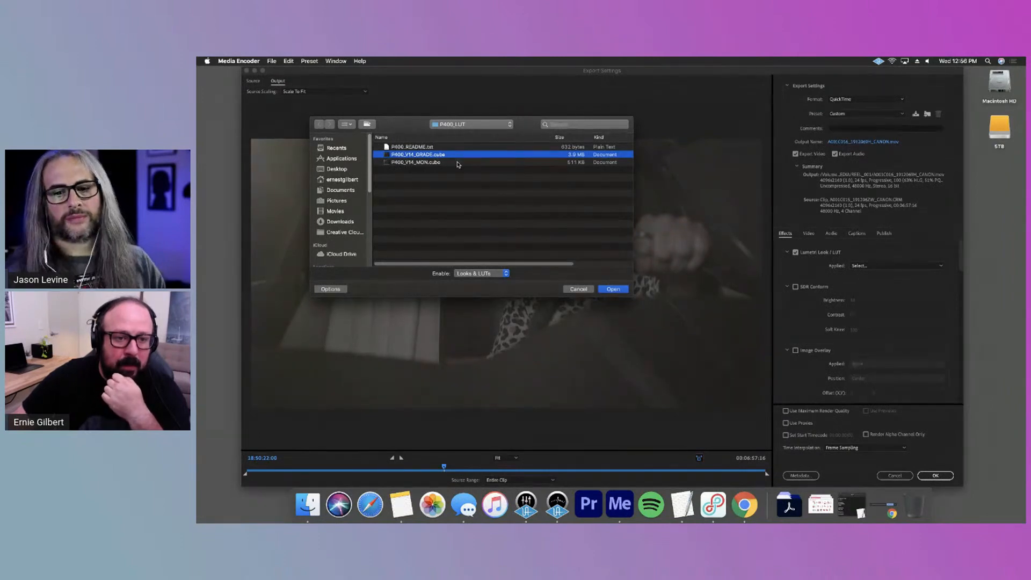
left_click(621, 291)
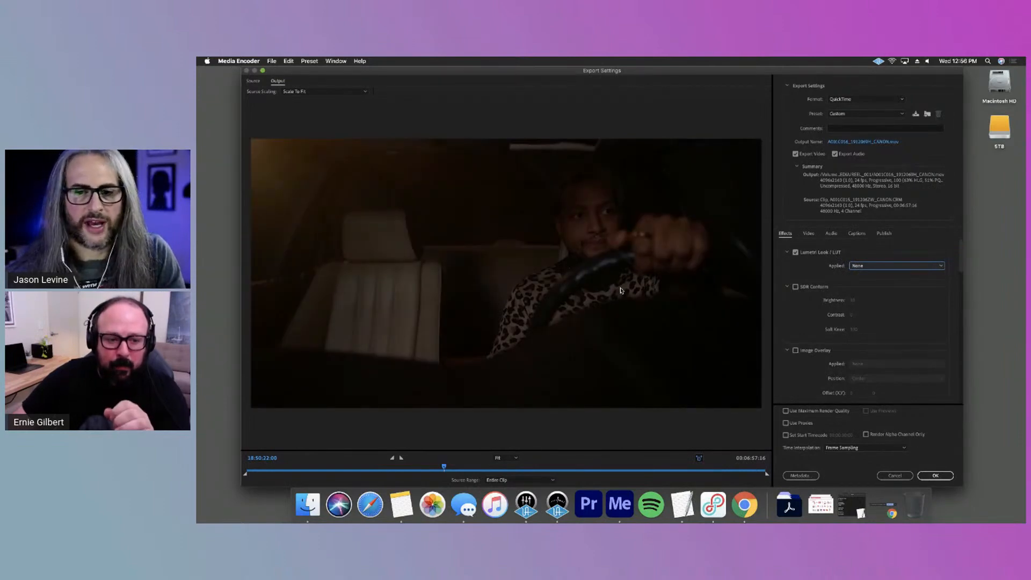
Scrub through the clip at several points to check how the applied LUT looks in the output preview
left_click(614, 471)
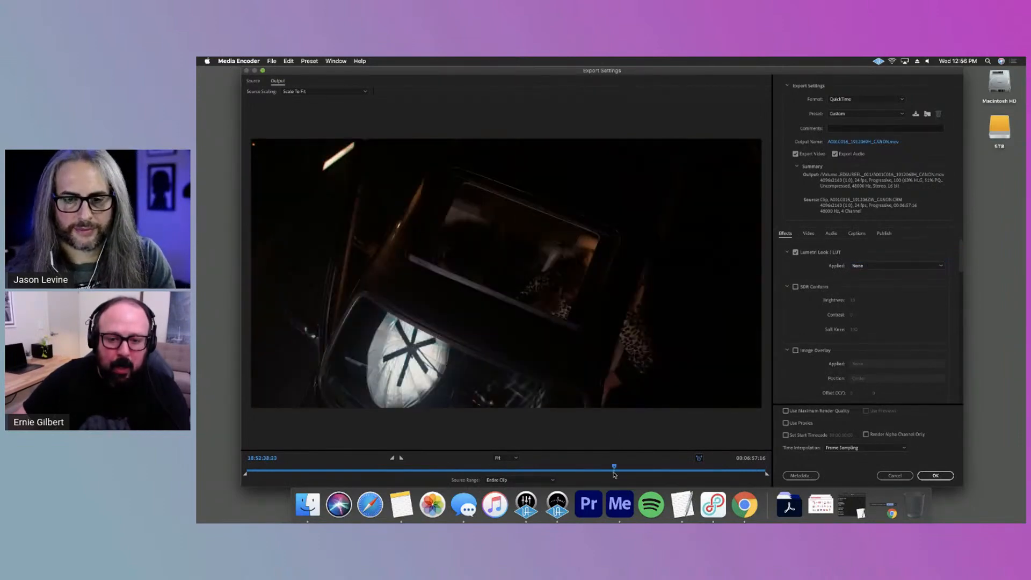
left_click(566, 472)
left_click(303, 514)
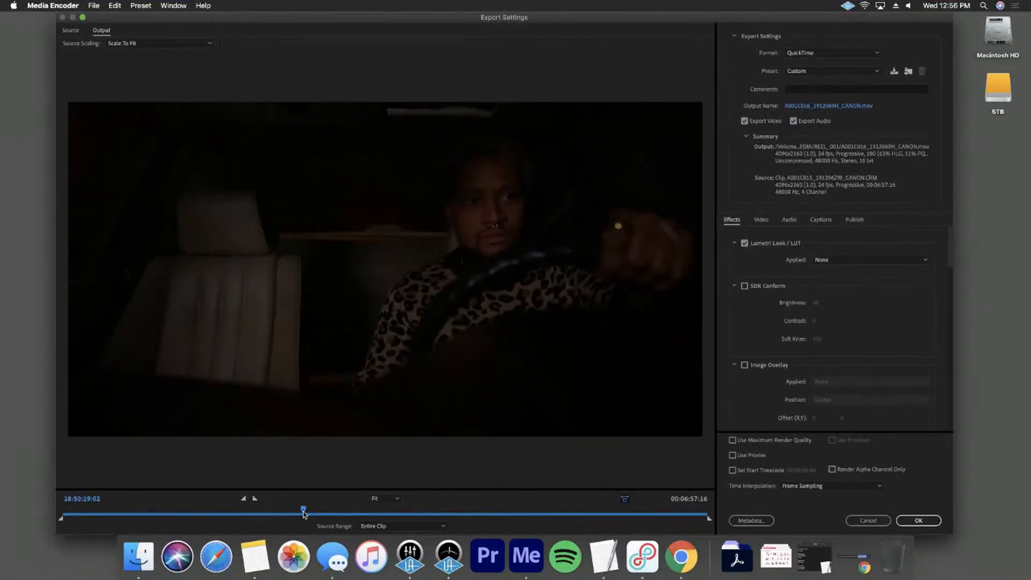
left_click_drag(295, 508, 104, 510)
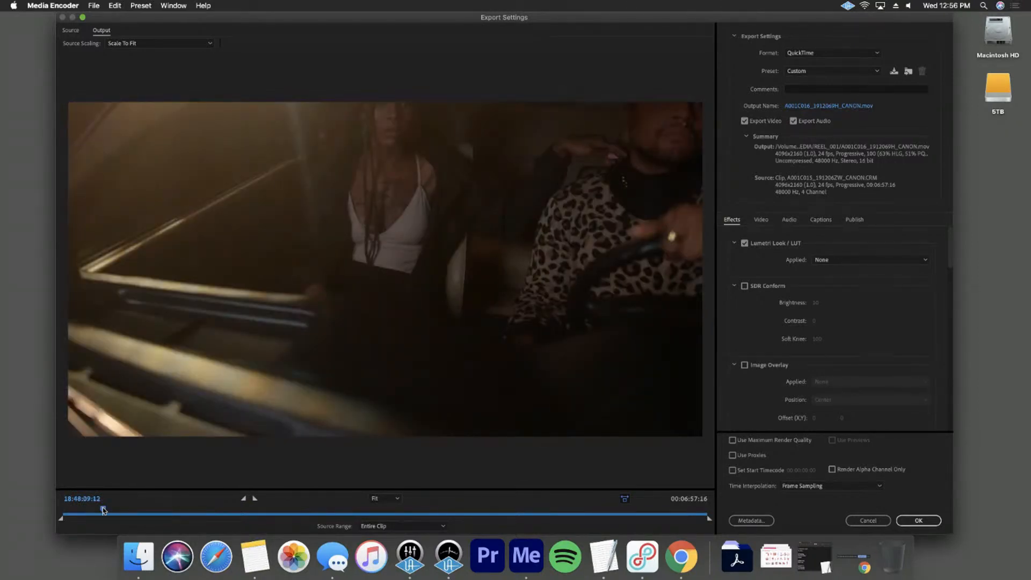
left_click(267, 510)
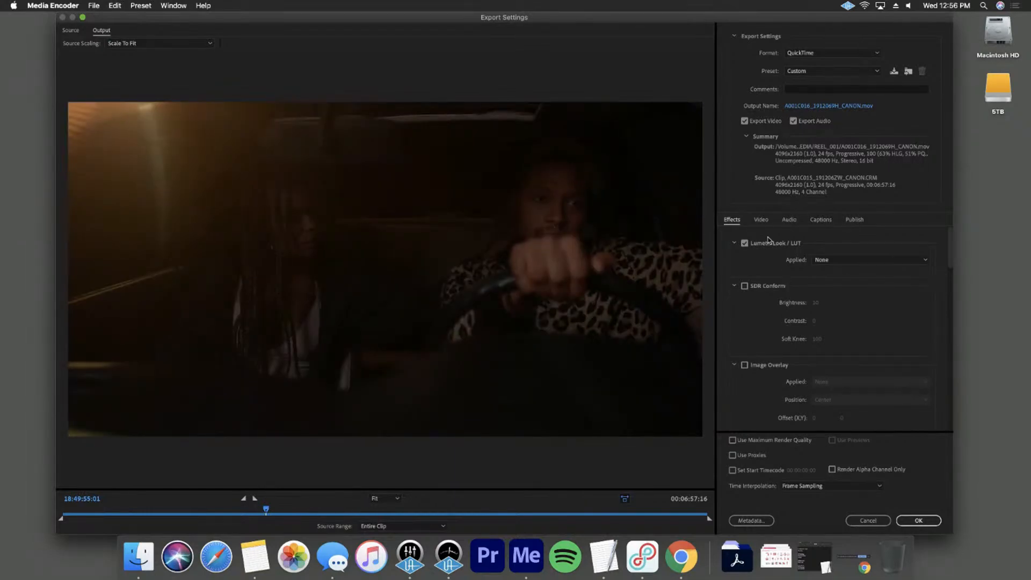
Unlink the frame size from the source in the video settings and set the width to 1920 with the proportions locked
left_click(761, 219)
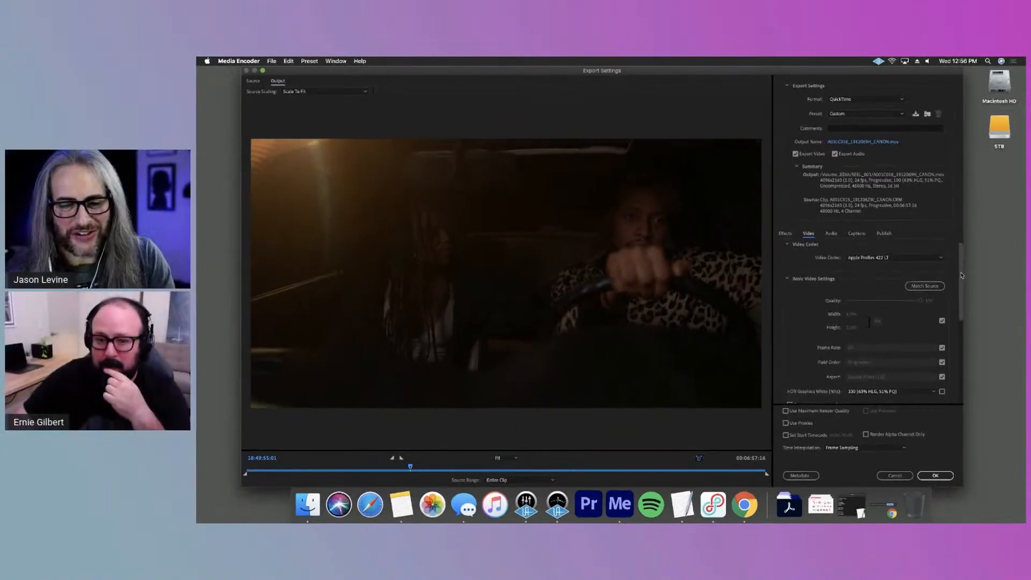
scroll(958, 276, "down", 2)
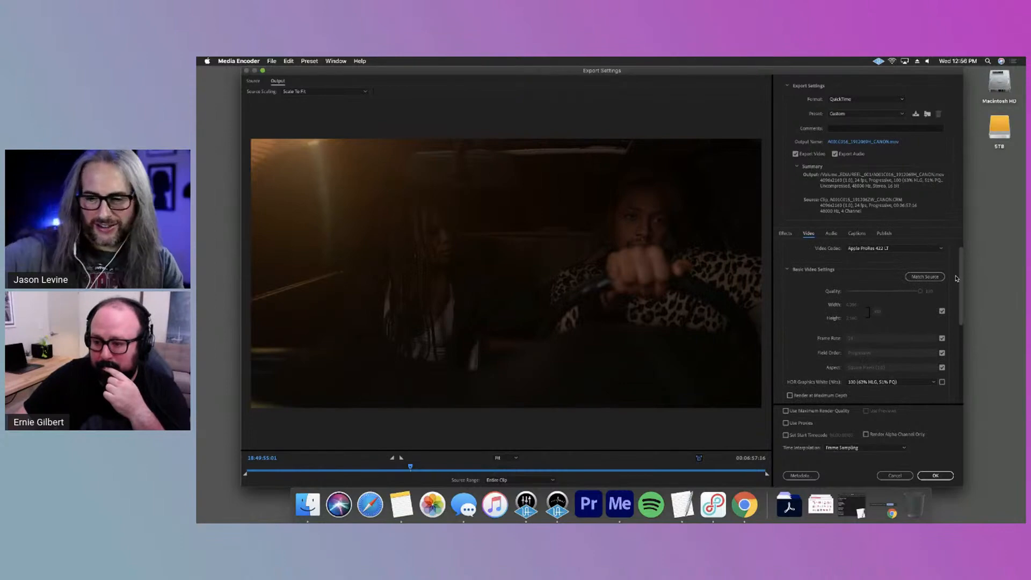
scroll(957, 277, "up", 2)
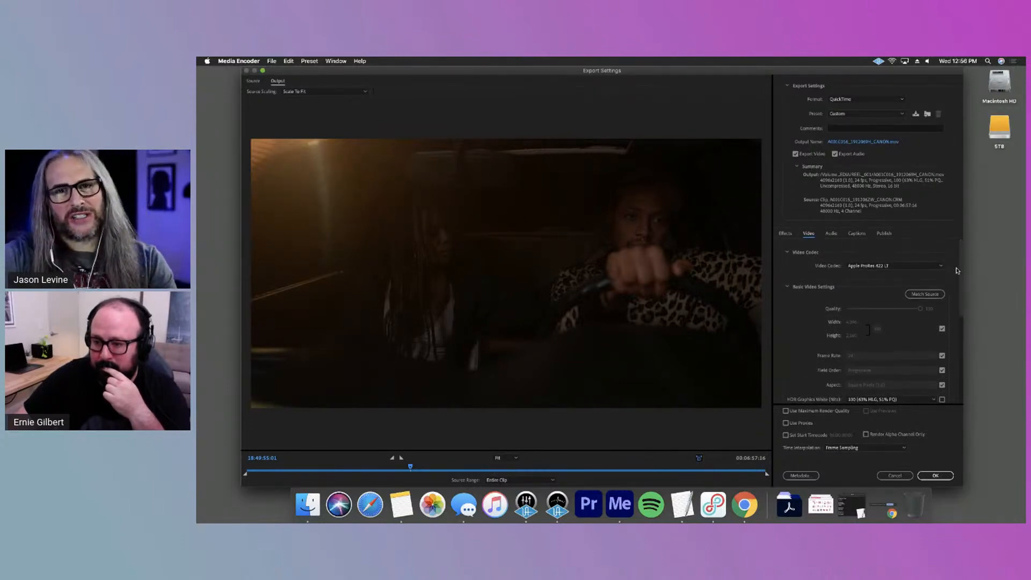
mouse_move(959, 269)
left_mouse_down()
mouse_move(959, 369)
mouse_move(959, 269)
left_mouse_up()
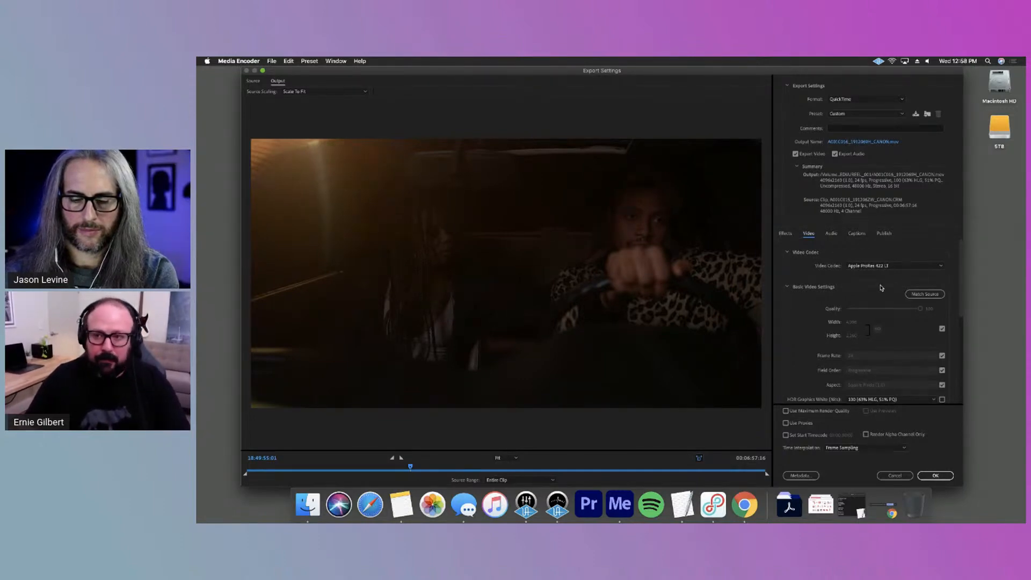
left_click(833, 234)
left_click(816, 236)
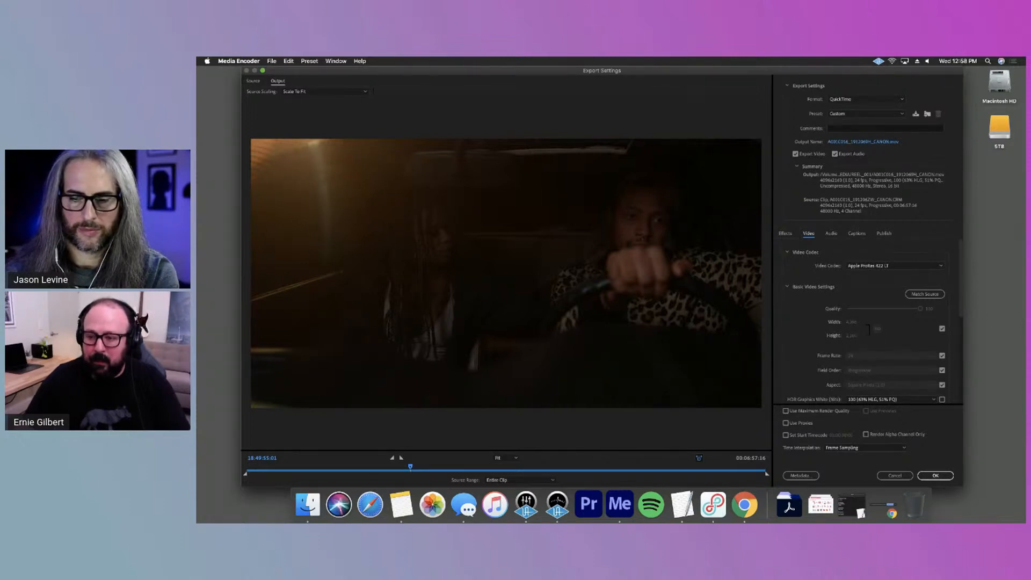
left_click(942, 328)
type("1920")
key("Return")
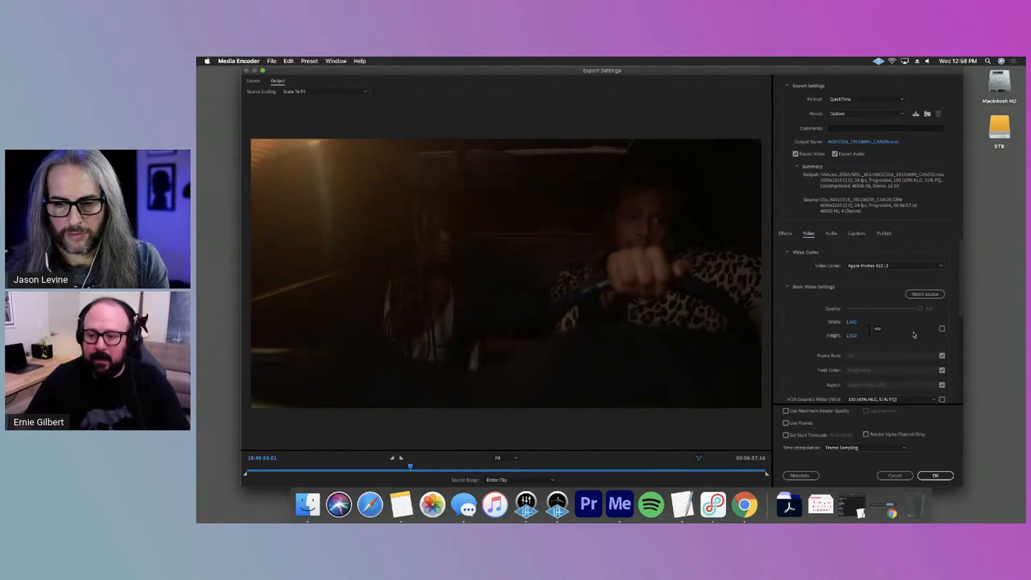
Set the output frame height to 1080, keeping the width and height proportions locked
left_click(852, 336)
type("1,080")
key("Return")
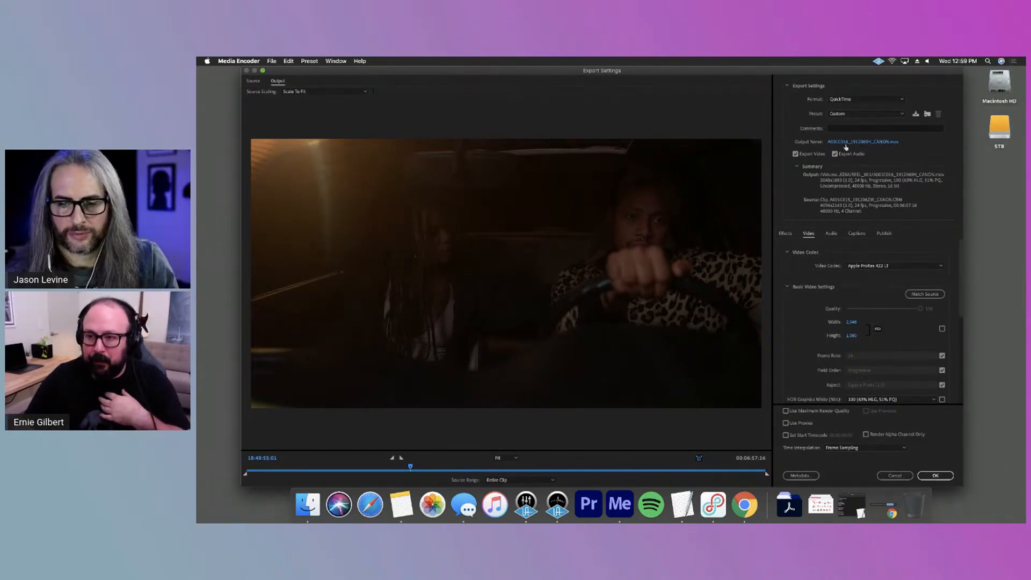
Review the audio channel options, keep the Stereo output, and accept the export settings for the queued clips
left_click(824, 232)
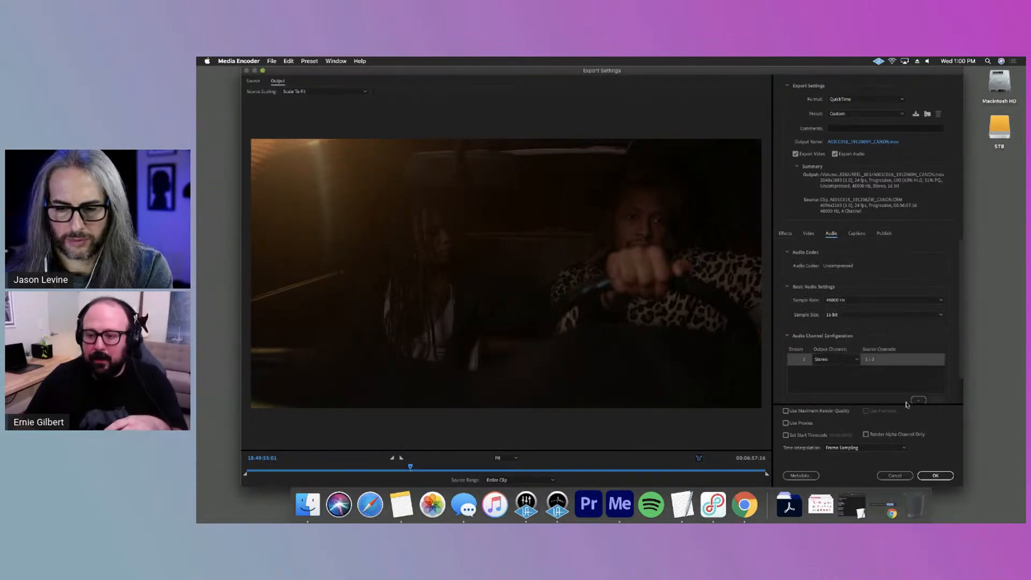
left_click(855, 358)
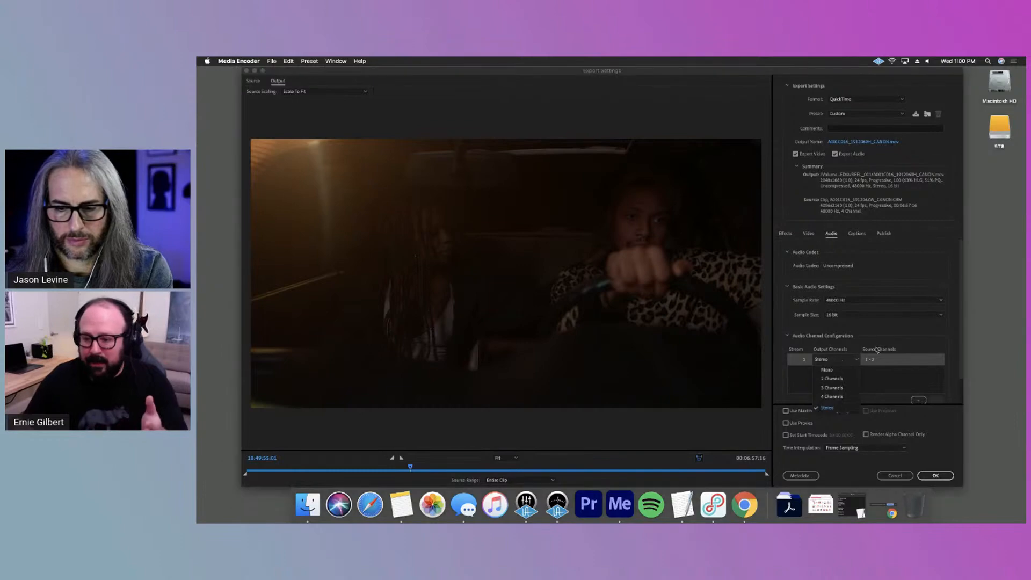
left_click(898, 389)
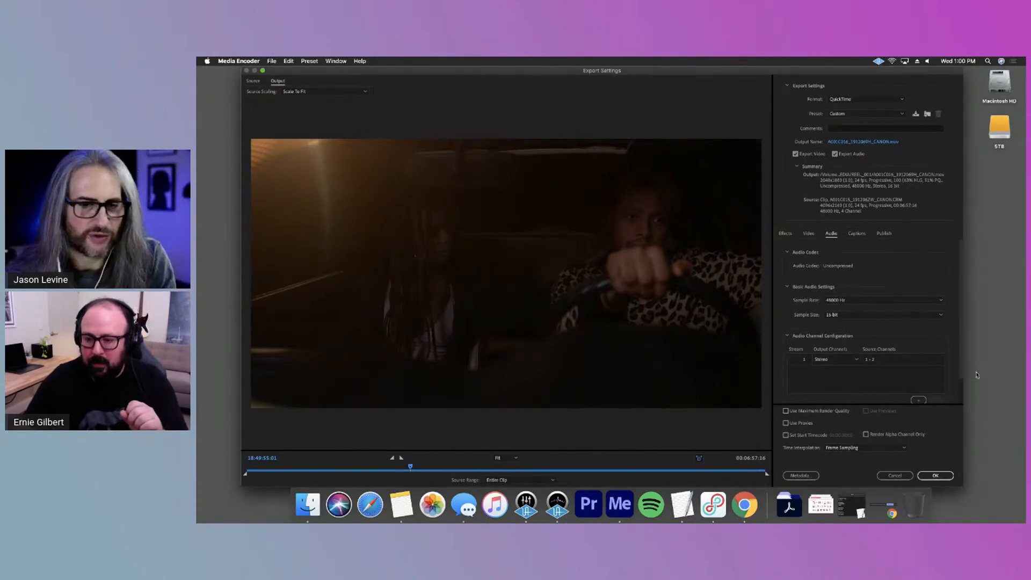
scroll(958, 390, "down", 2)
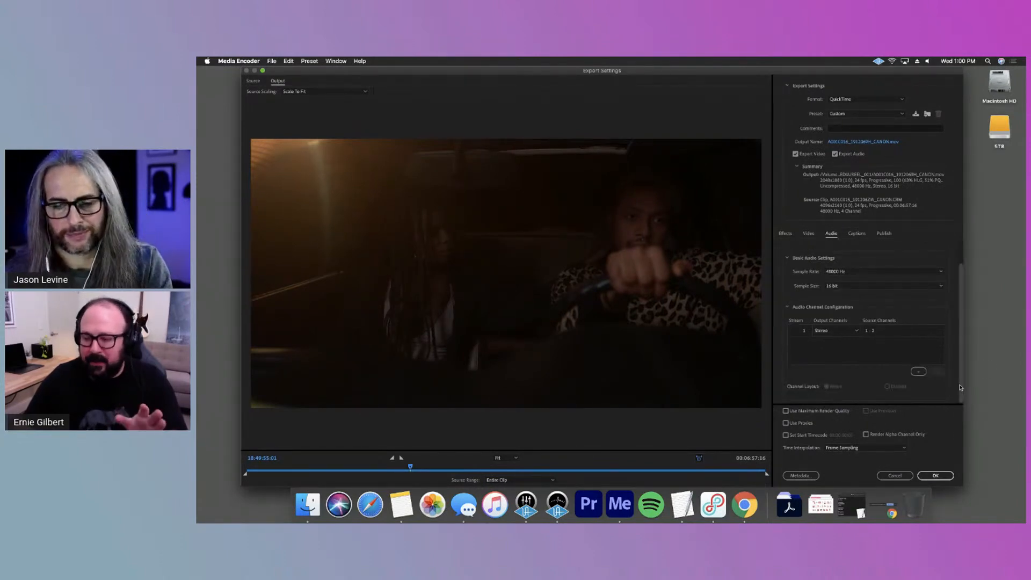
scroll(960, 370, "up", 2)
left_click(946, 474)
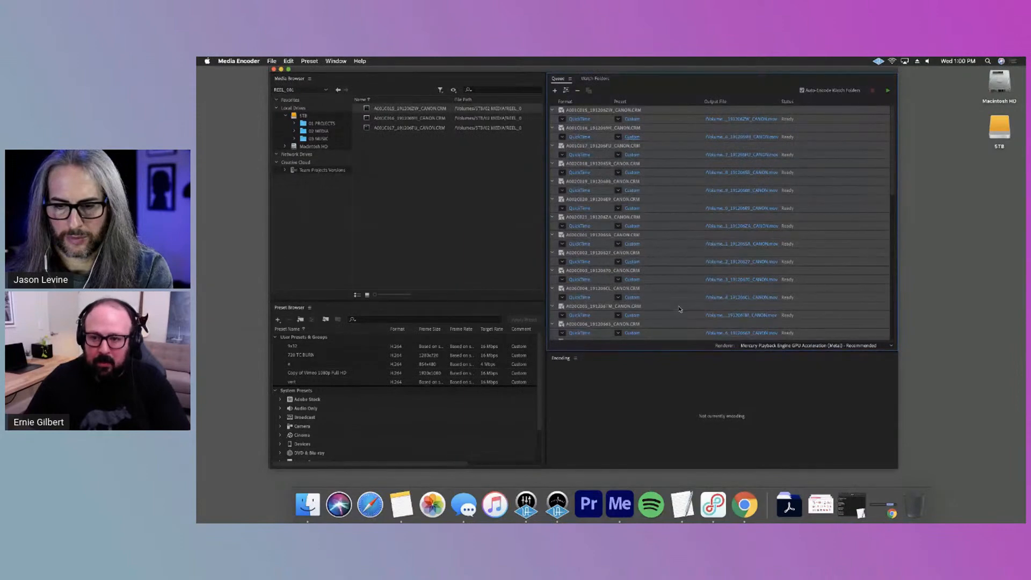
Widen the Output File column in the queue to show the full paths and check the clips' output locations
scroll(678, 301, "down", 10)
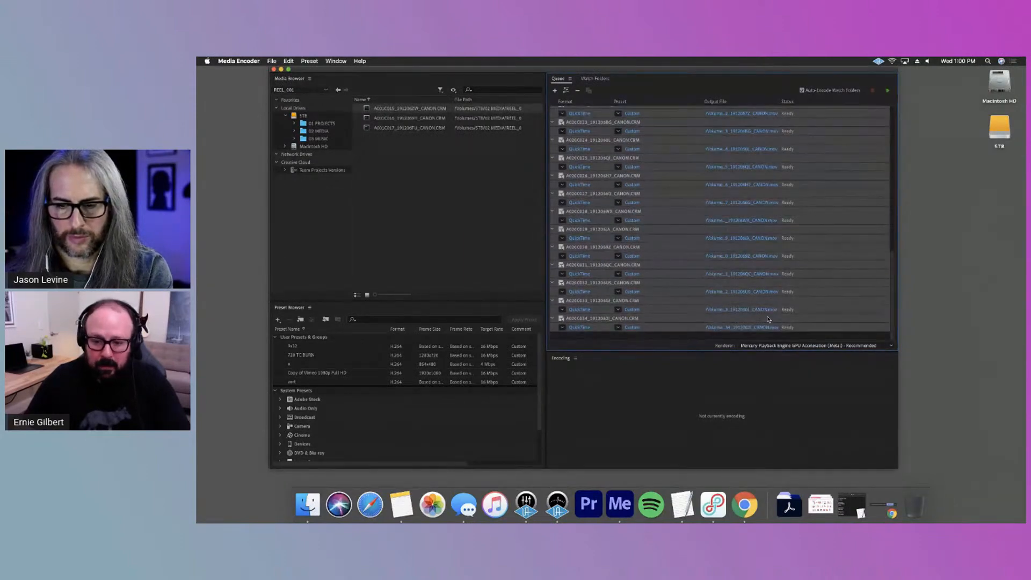
left_click(754, 311)
left_click(718, 299)
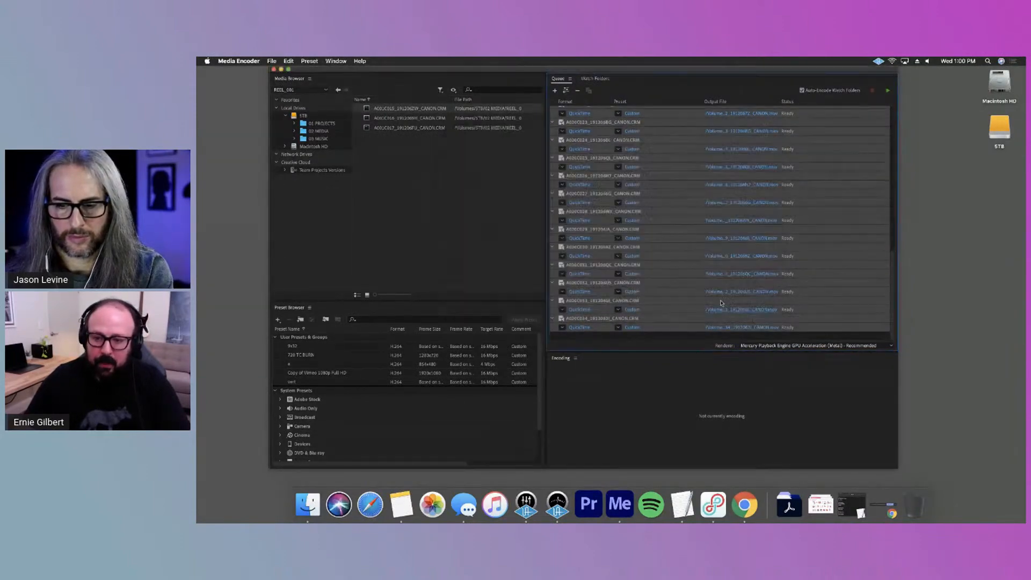
scroll(736, 299, "up", 5)
scroll(739, 296, "up", 4)
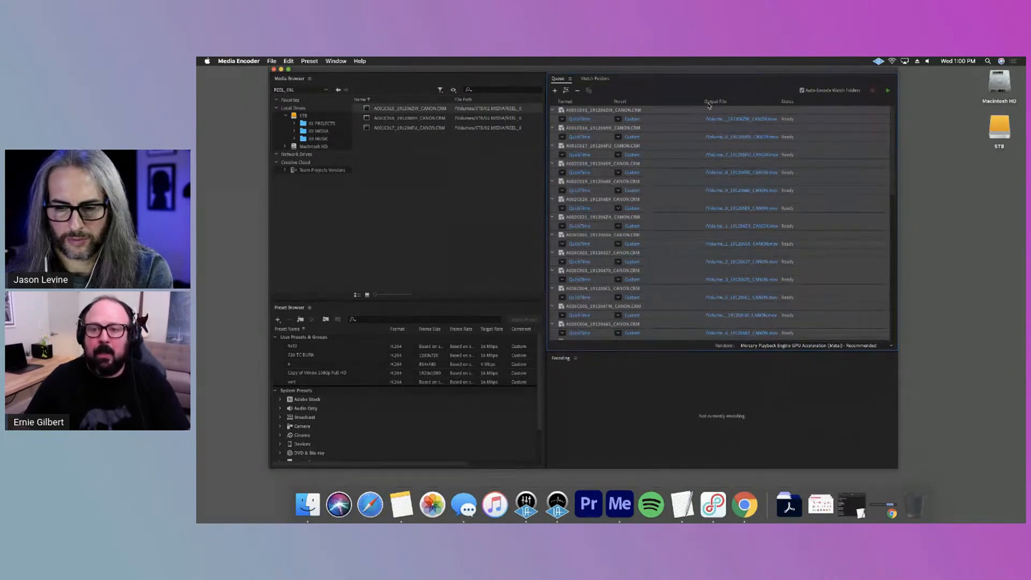
left_click_drag(780, 101, 854, 101)
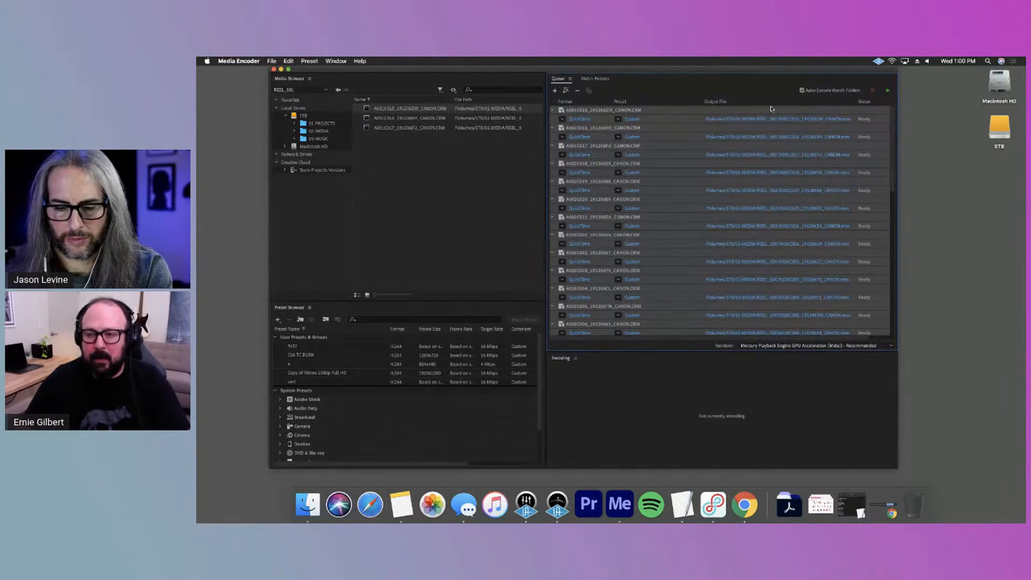
left_click_drag(752, 70, 700, 76)
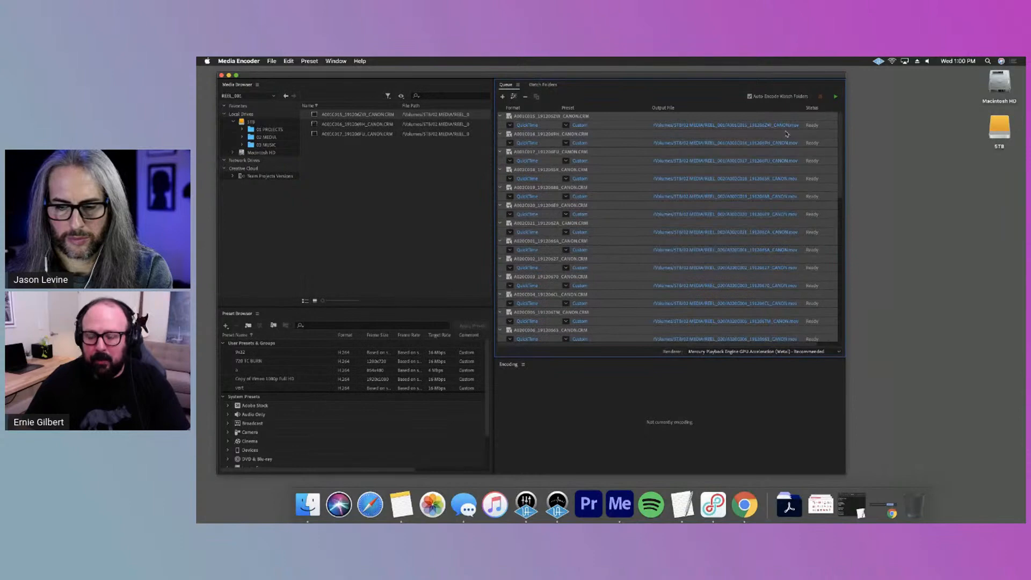
scroll(723, 269, "down", 10)
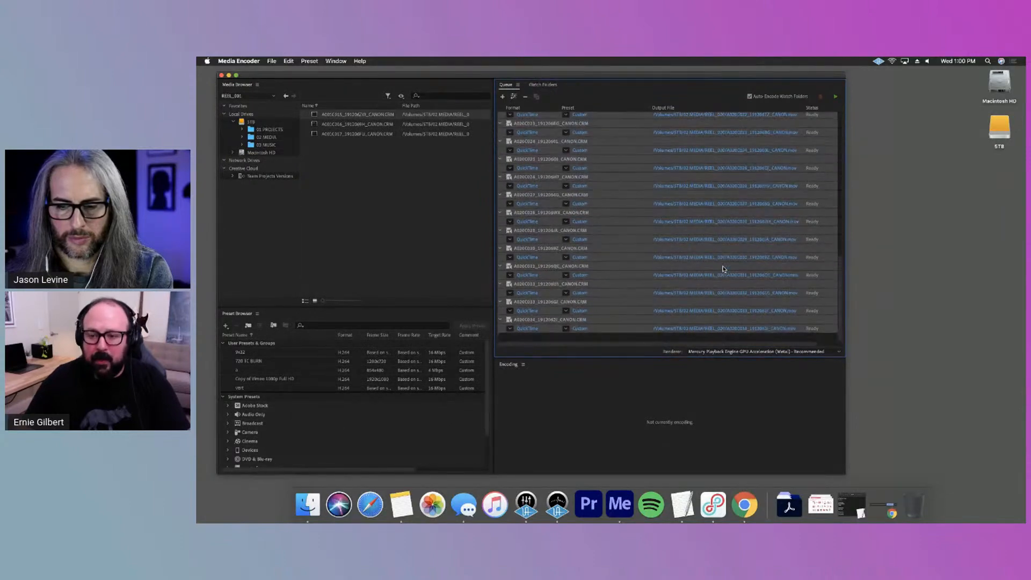
Open the output location of the queued clips and browse to the 02 MEDIA folder on the 5TB drive
left_click(721, 222)
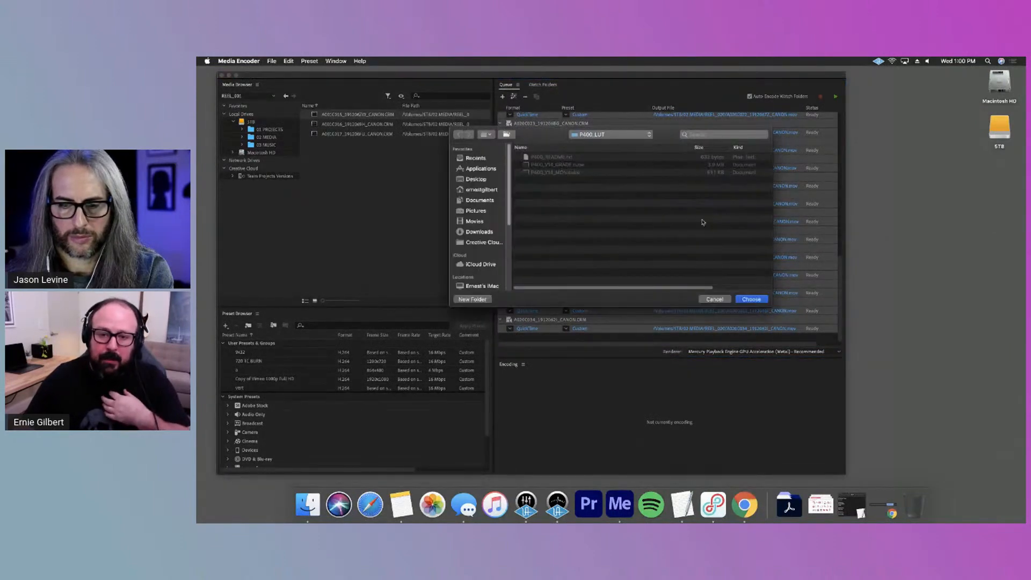
left_click(609, 135)
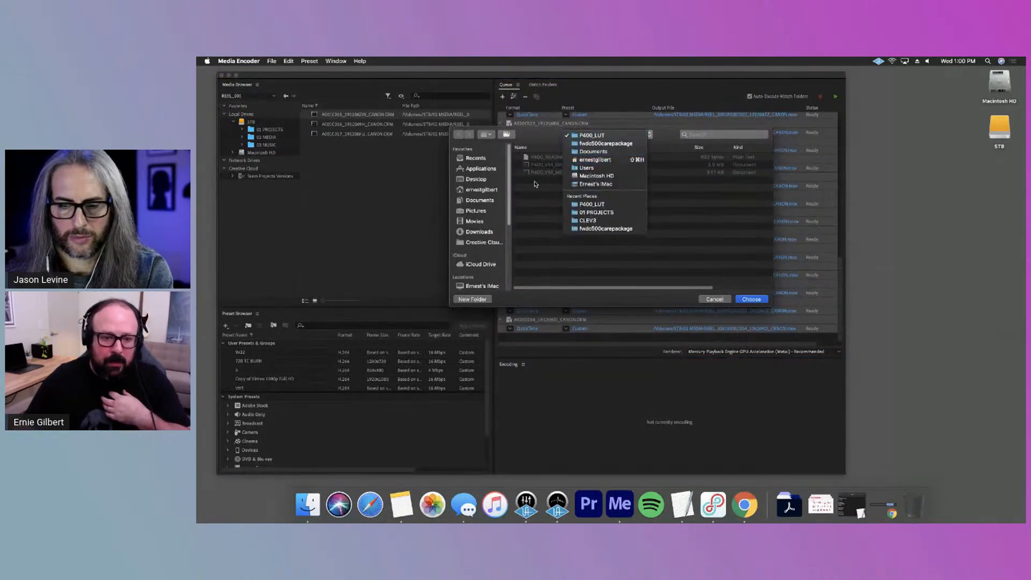
left_click(491, 245)
scroll(484, 256, "down", 5)
scroll(485, 256, "down", 2)
left_click(470, 179)
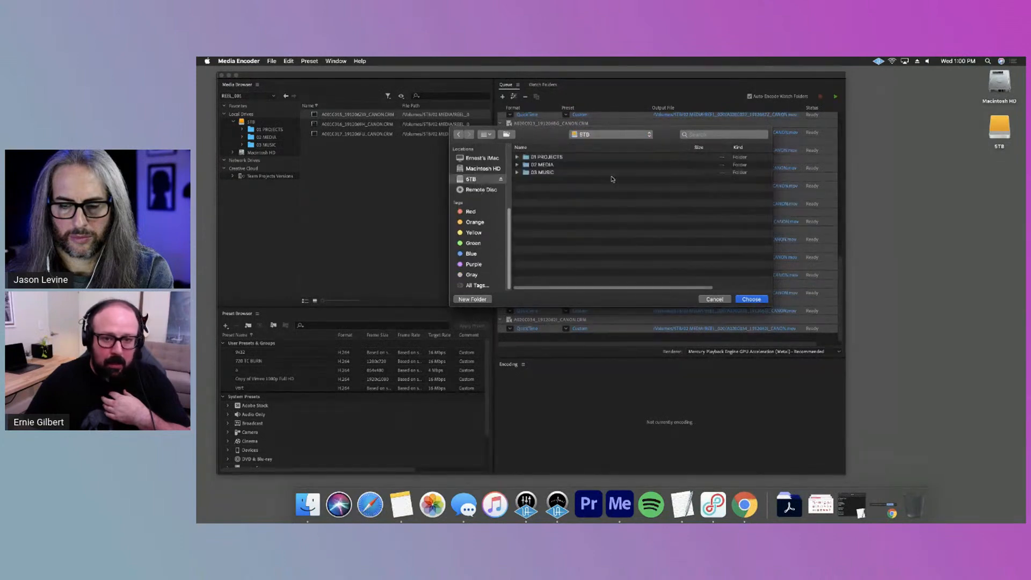
left_click(551, 165)
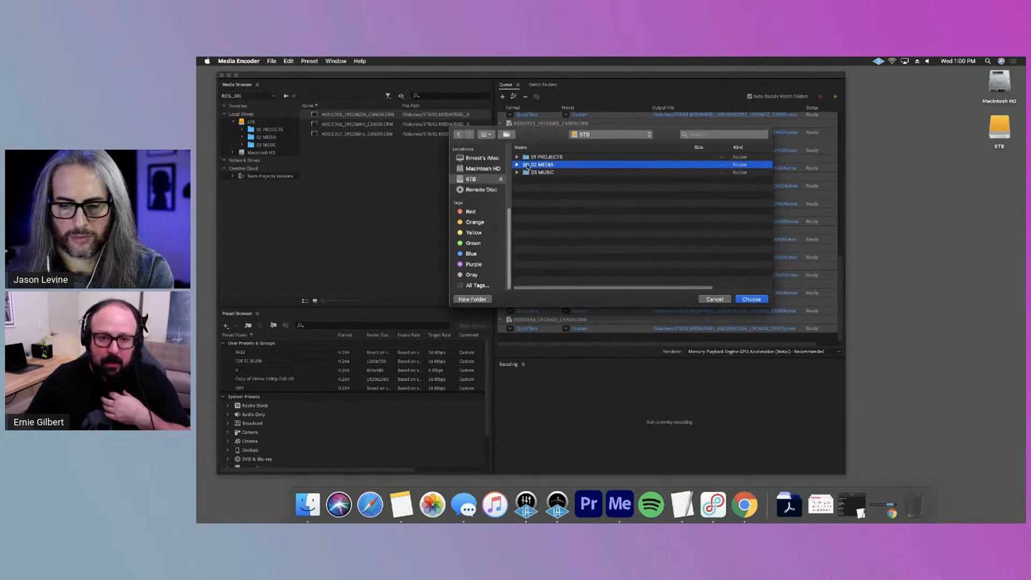
double_click(522, 165)
left_click(591, 157)
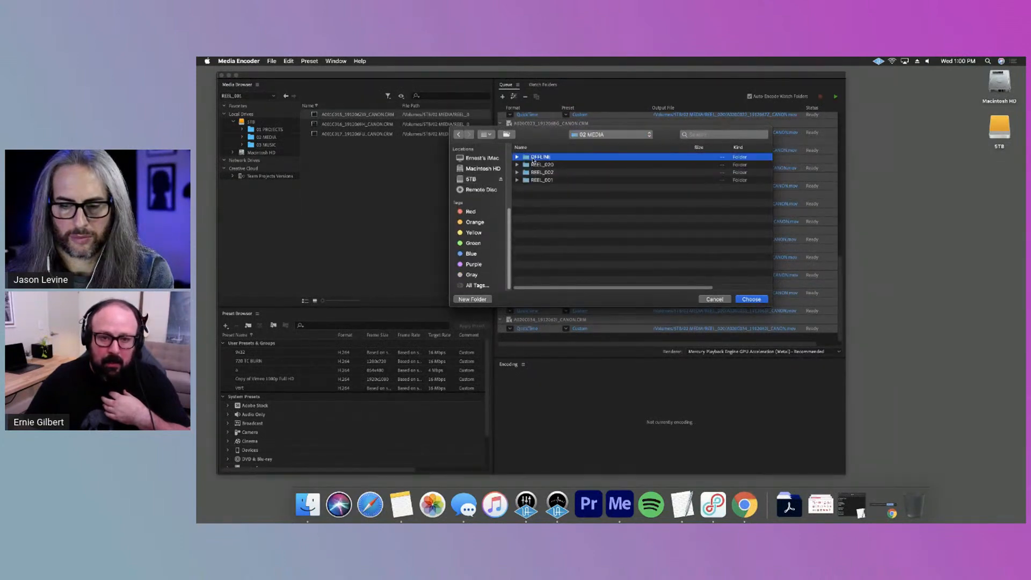
left_click(557, 244)
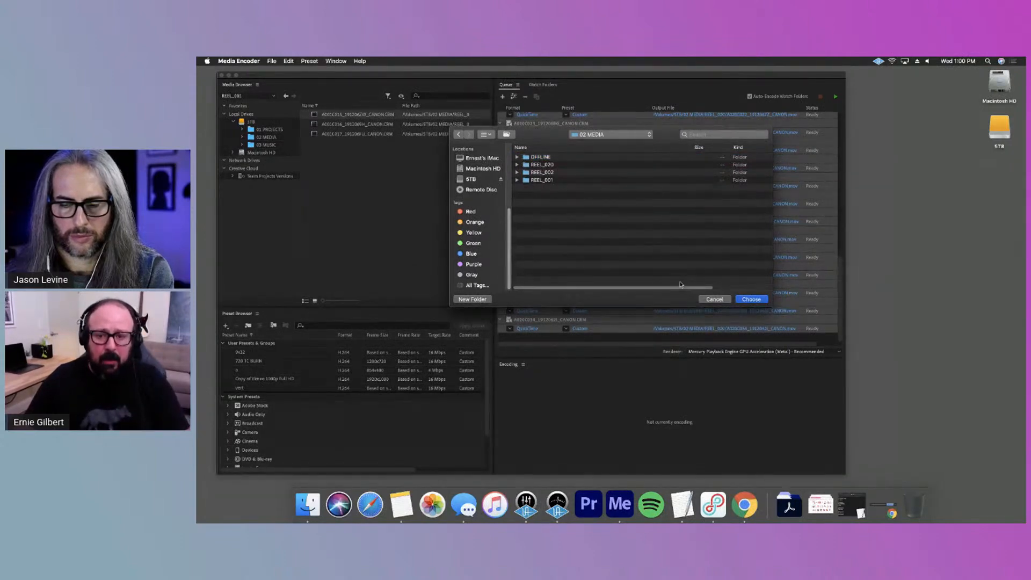
Create a folder named OFFLINE 2 inside 02 MEDIA and choose it as the output folder for the queued clips
left_click(477, 300)
type("OfFLINE 2")
key("Return")
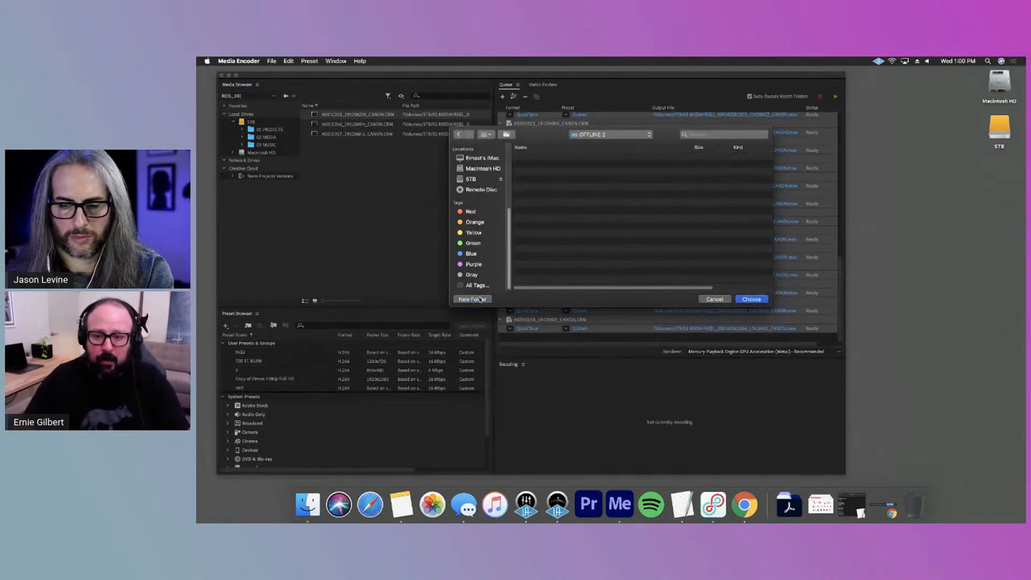
left_click(751, 299)
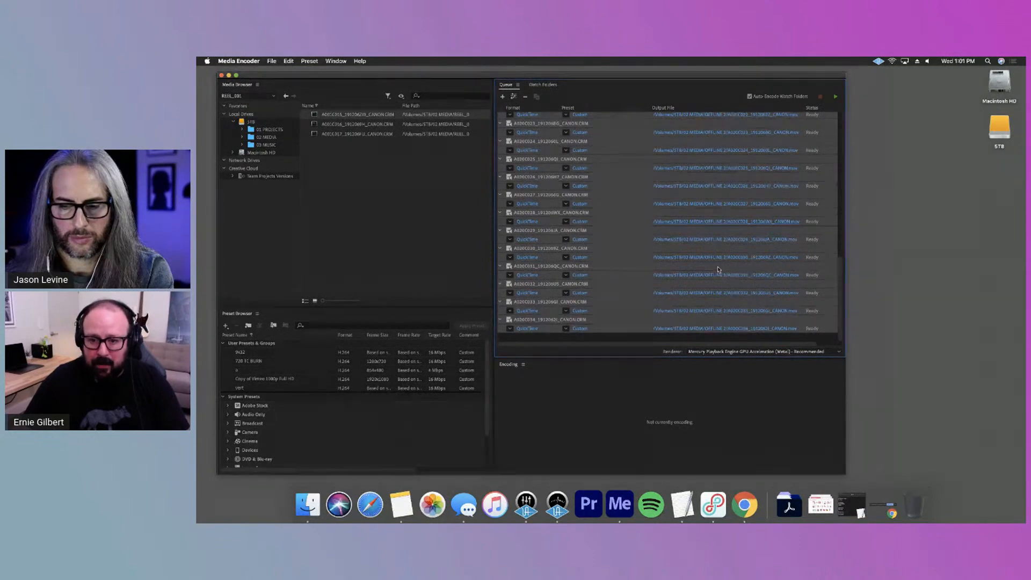
Check the output paths through the queue and start encoding the clips
scroll(719, 268, "up", 10)
scroll(719, 269, "up", 5)
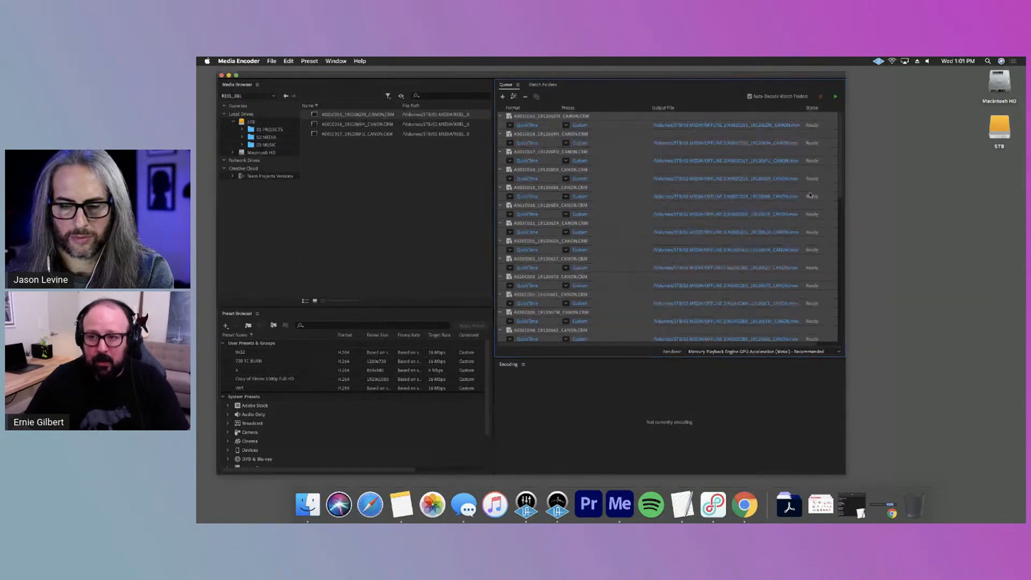
left_click(835, 97)
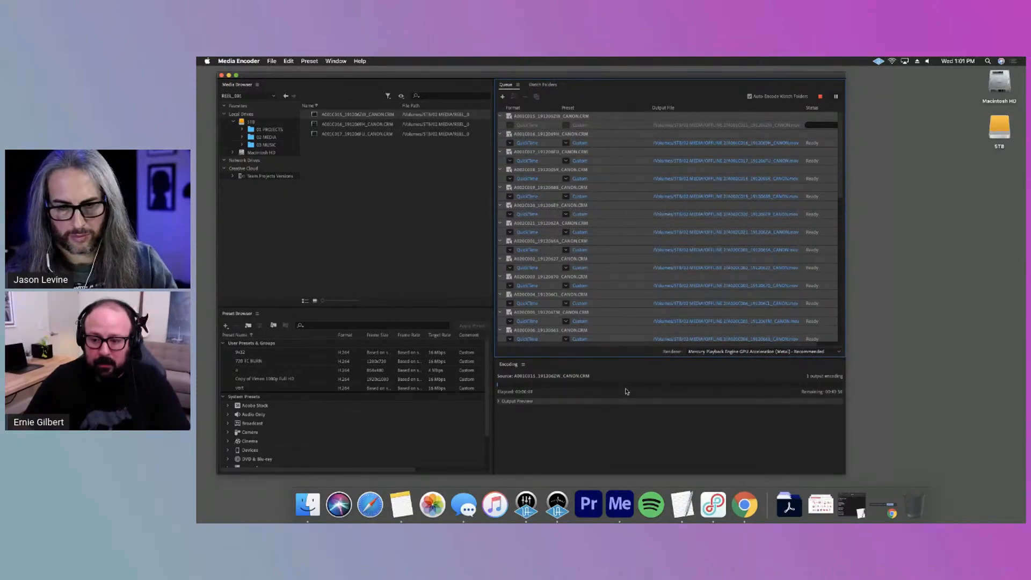
Reposition and resize the Media Encoder window while the first clip encodes, and stop the queue
left_click_drag(550, 72, 582, 72)
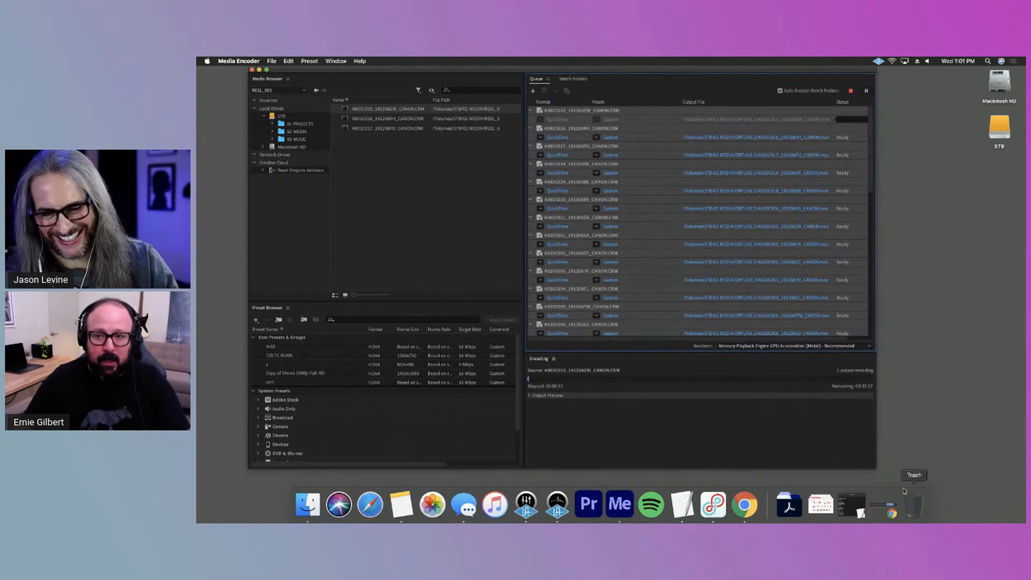
left_click_drag(873, 467, 900, 434)
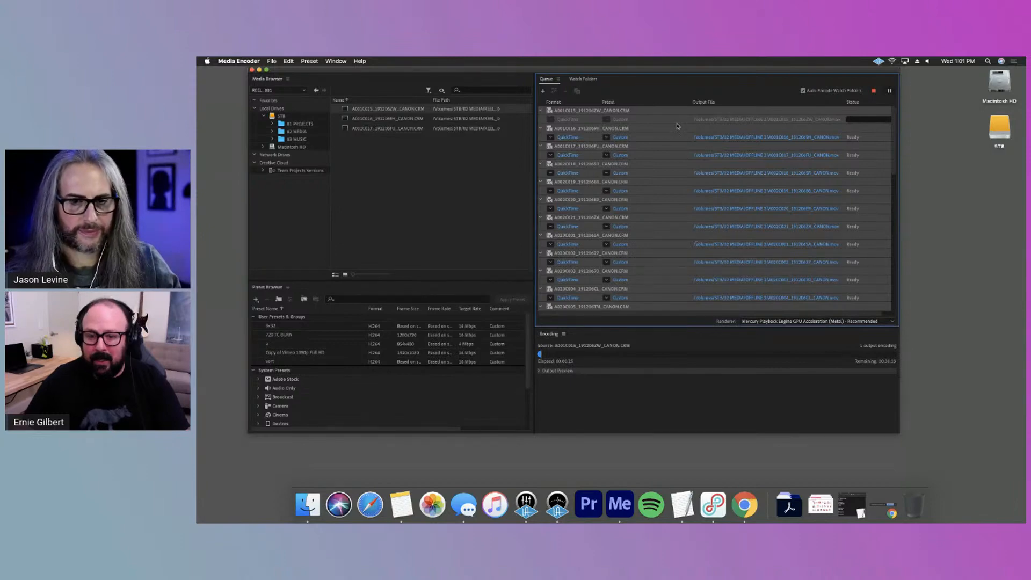
left_click_drag(690, 317, 726, 300)
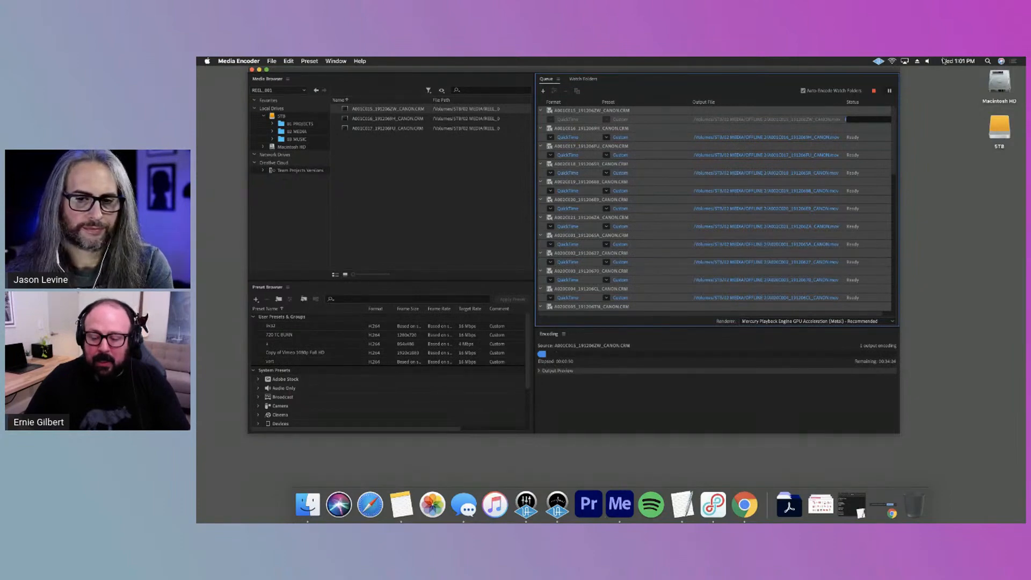
left_click(876, 92)
Switch to Finder, open the 5TB drive and show the info of the OFFLINE folder in 02 MEDIA to check its size
double_click(995, 134)
left_click(571, 230)
left_click(639, 222)
right_click(591, 223)
left_click(618, 248)
left_click_drag(286, 75, 317, 157)
left_click(249, 77)
left_click(240, 60)
left_click(272, 129)
left_click_drag(295, 161, 771, 133)
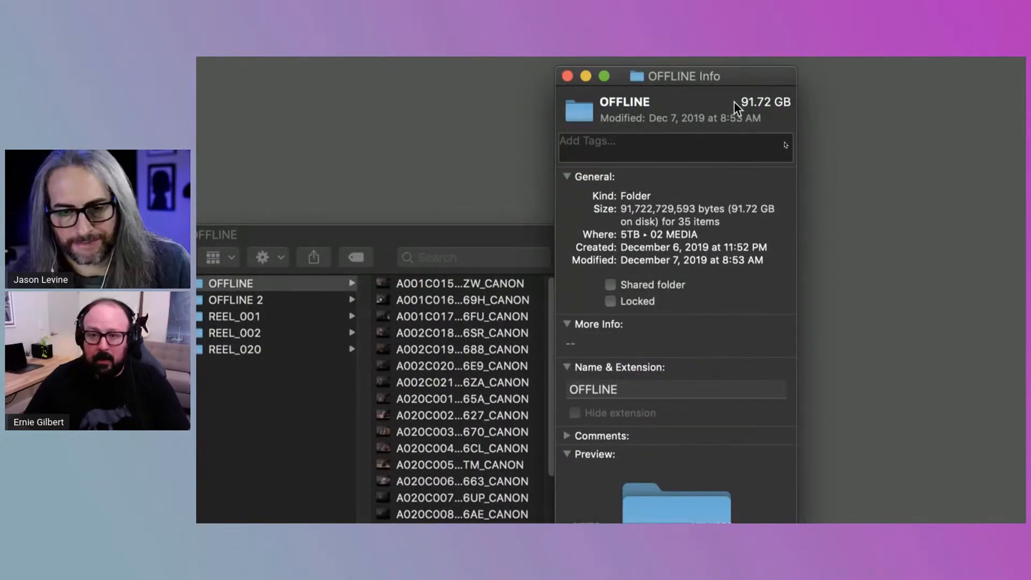
left_click_drag(735, 76, 809, 88)
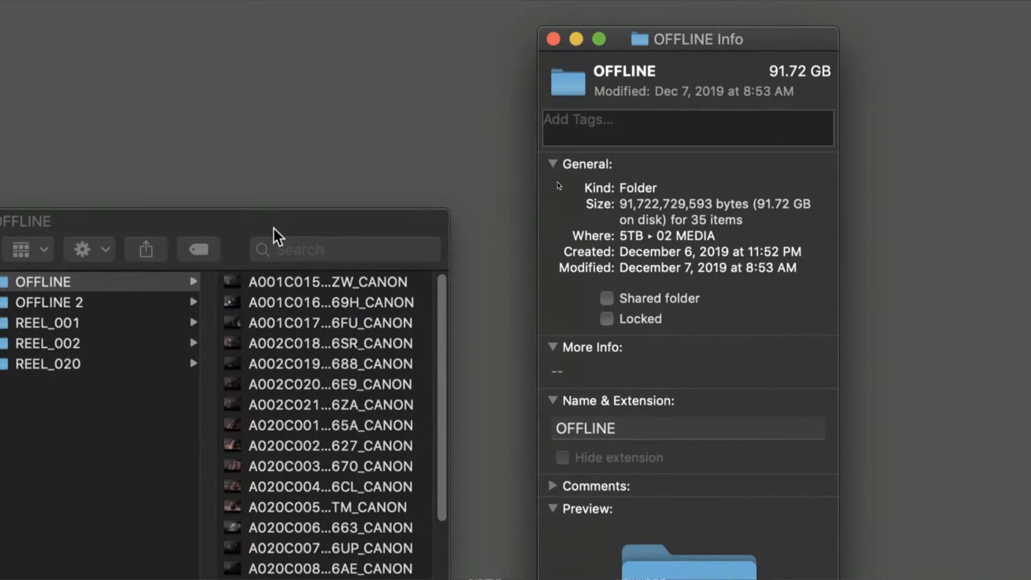
Show the combined info of the REEL_001, REEL_002 and REEL_020 folders to check their total size
left_click_drag(268, 223, 334, 178)
left_click(182, 279)
left_click(175, 318, "shift")
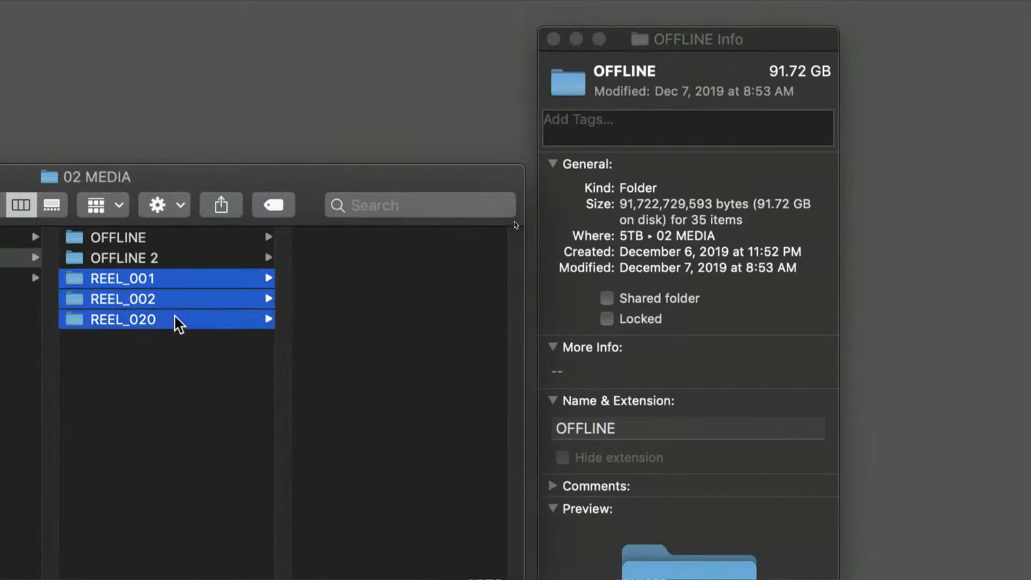
right_click(176, 318)
left_click(329, 434)
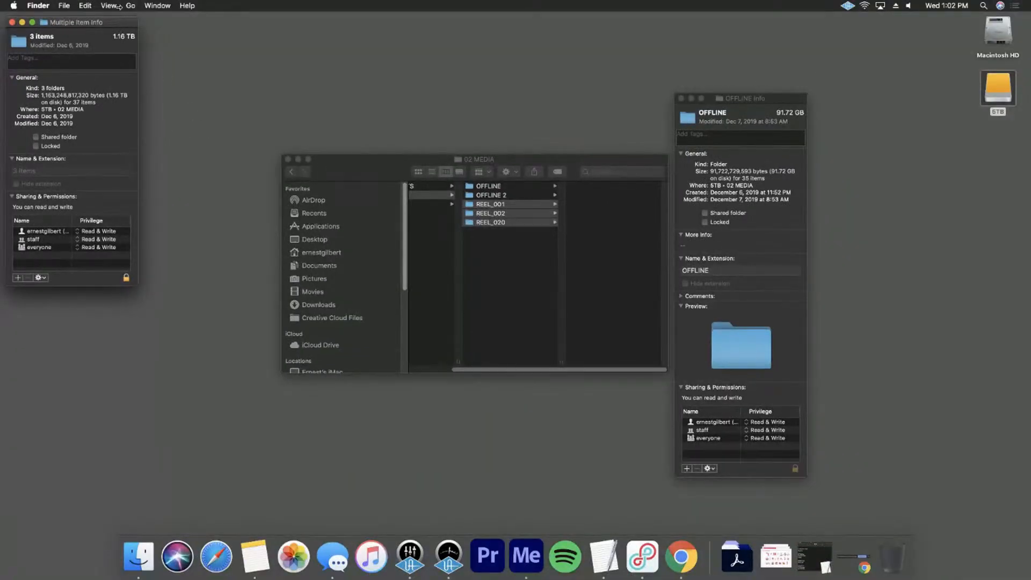
left_click_drag(114, 21, 840, 98)
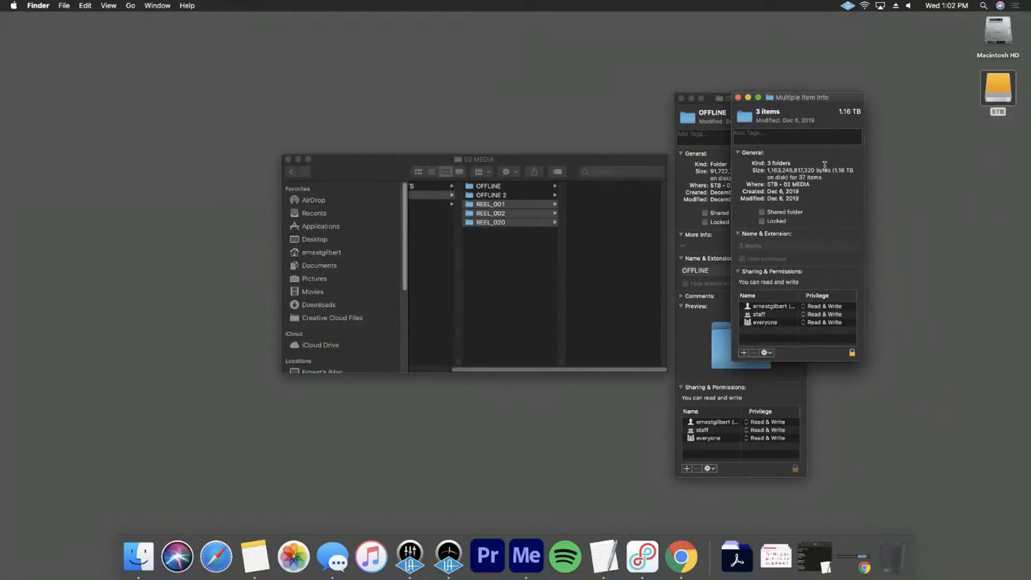
Compare the size of the OFFLINE folder with that of the three reel folders, and close both info windows
left_click_drag(712, 105, 594, 102)
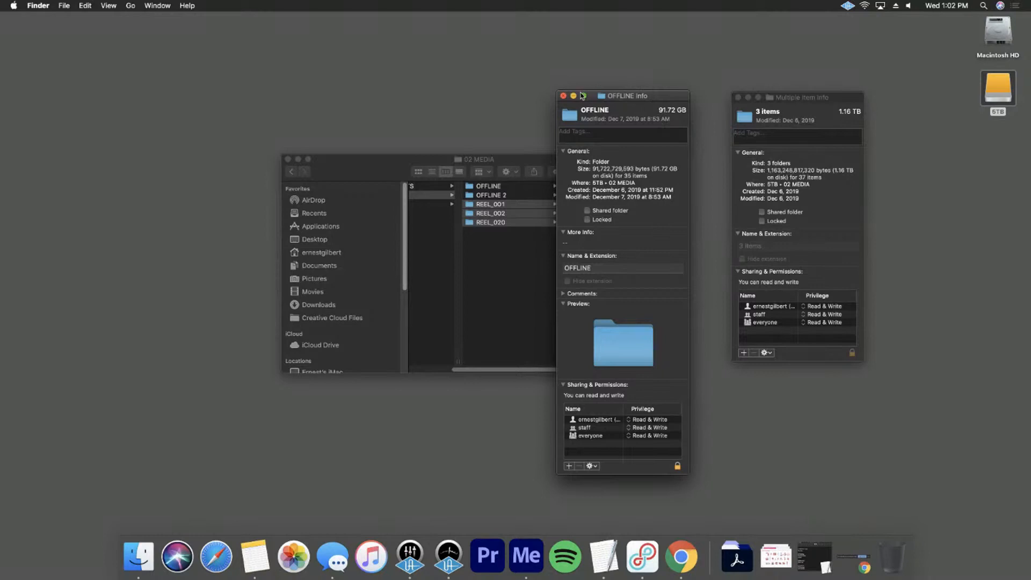
left_click(738, 97)
left_click_drag(669, 100, 760, 93)
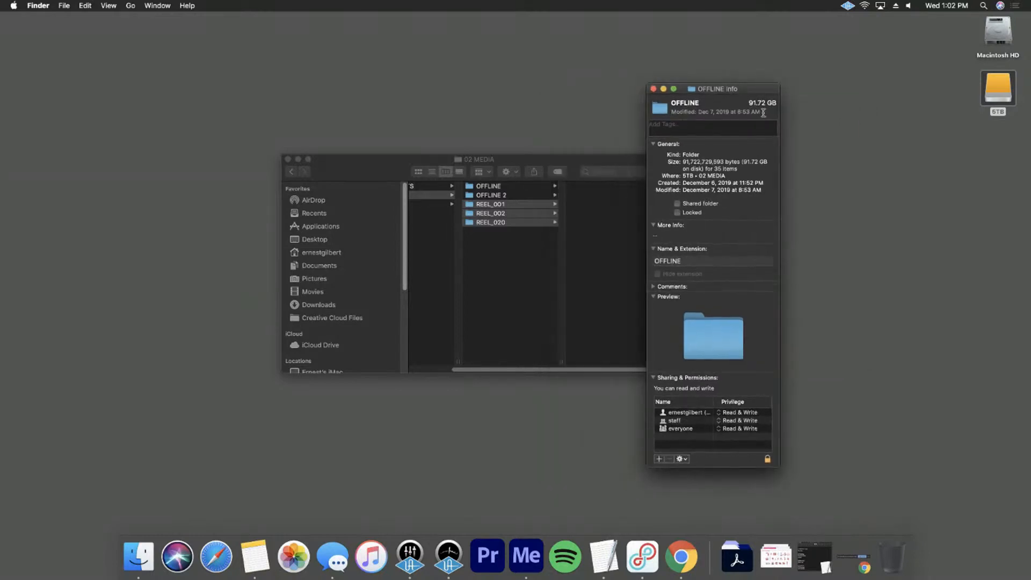
left_click_drag(474, 156, 369, 136)
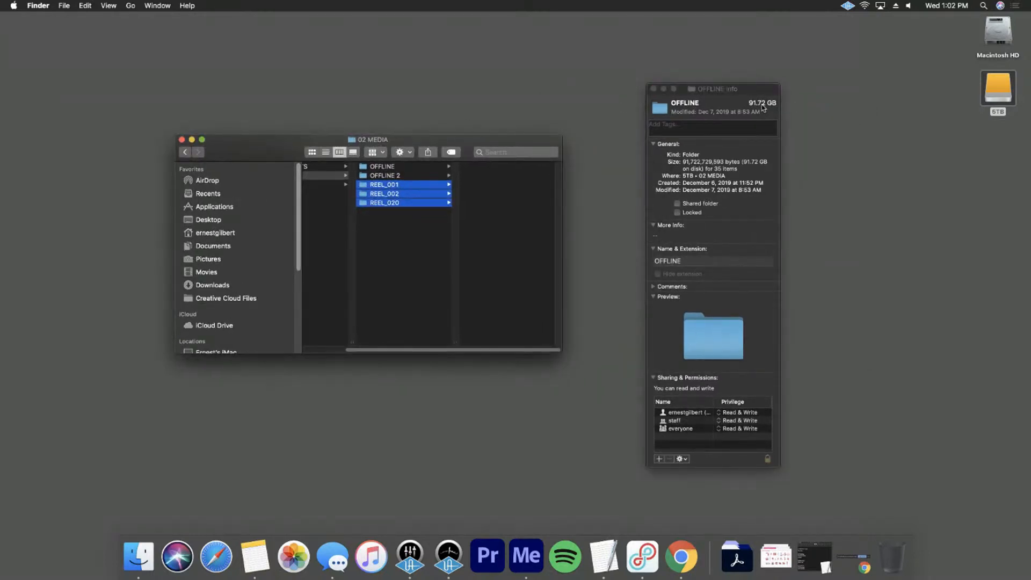
left_click_drag(727, 90, 853, 100)
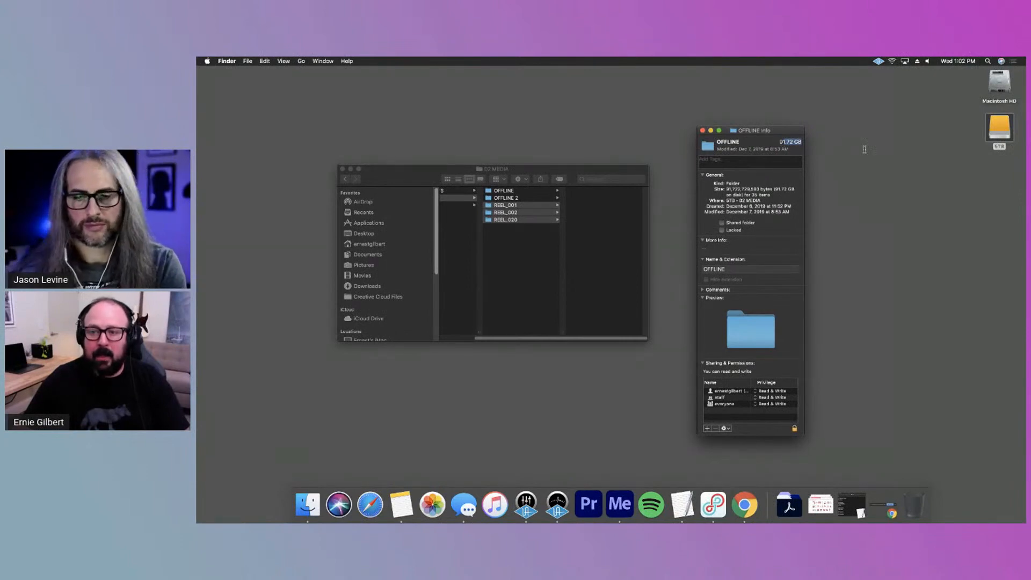
left_click_drag(788, 130, 780, 106)
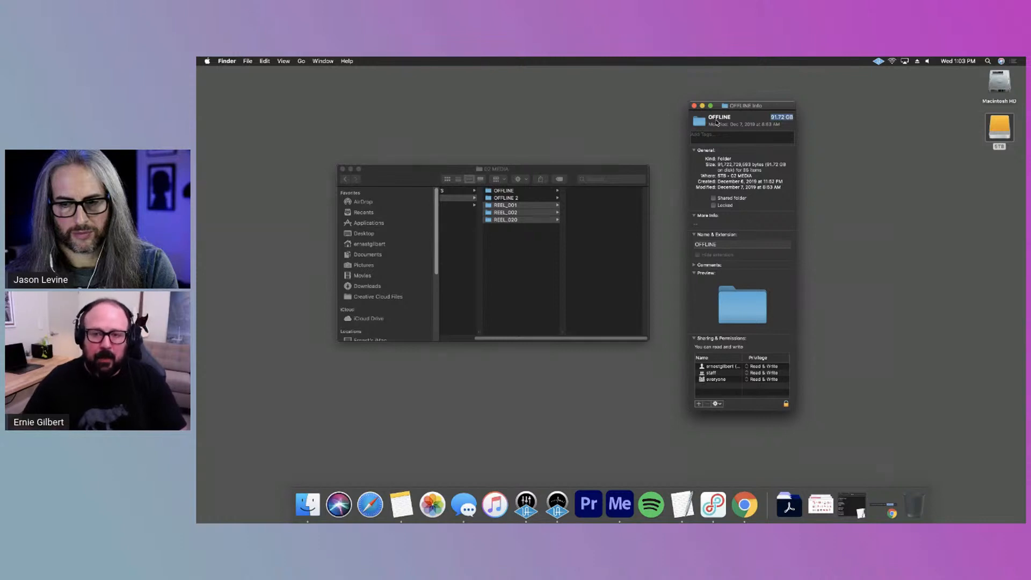
left_click(694, 107)
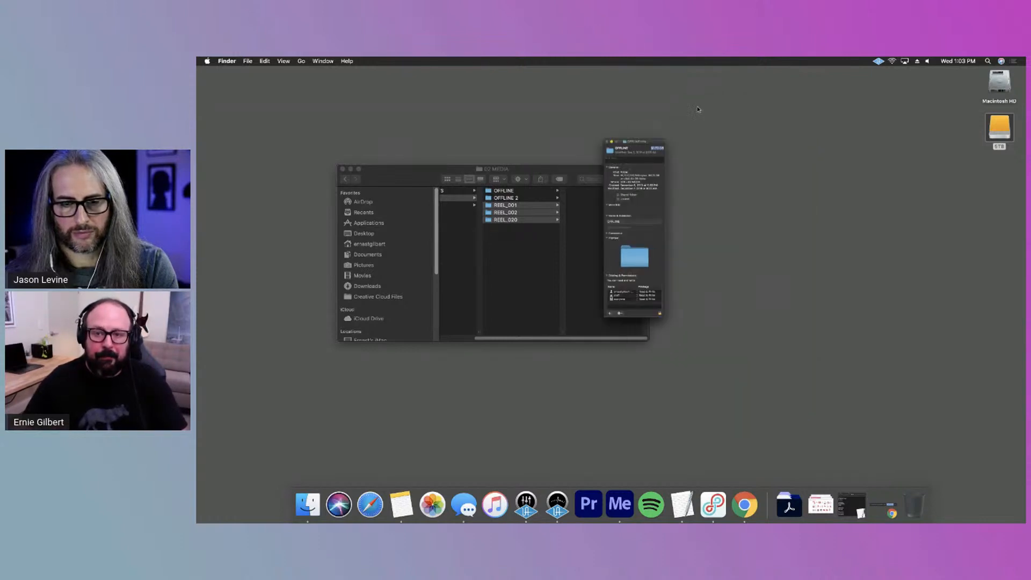
Move and enlarge the Finder window, and show the contents of the 01 PROJECTS folder on the 5TB drive
left_click(530, 267)
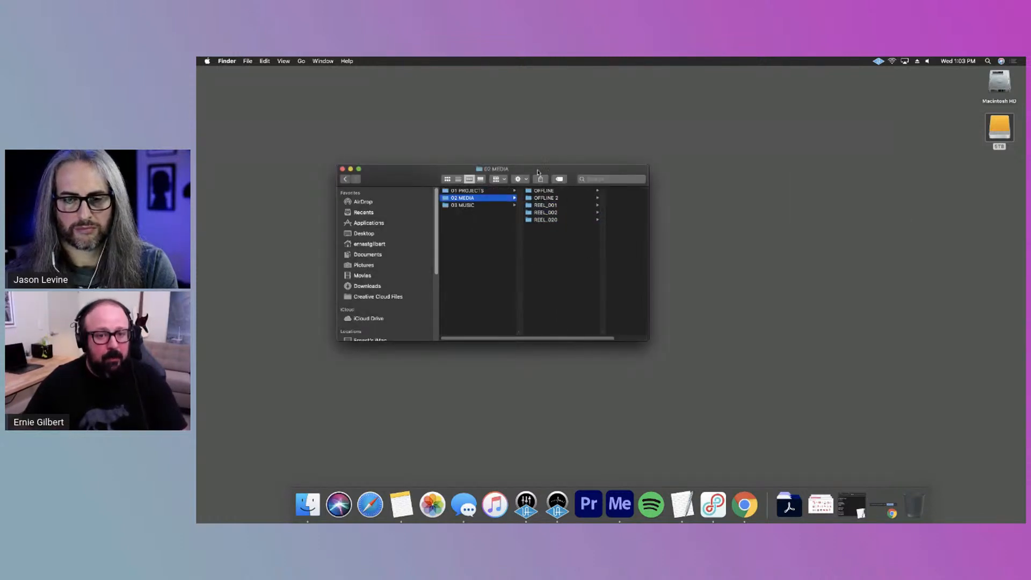
left_click_drag(538, 172, 415, 110)
left_click_drag(523, 277, 549, 423)
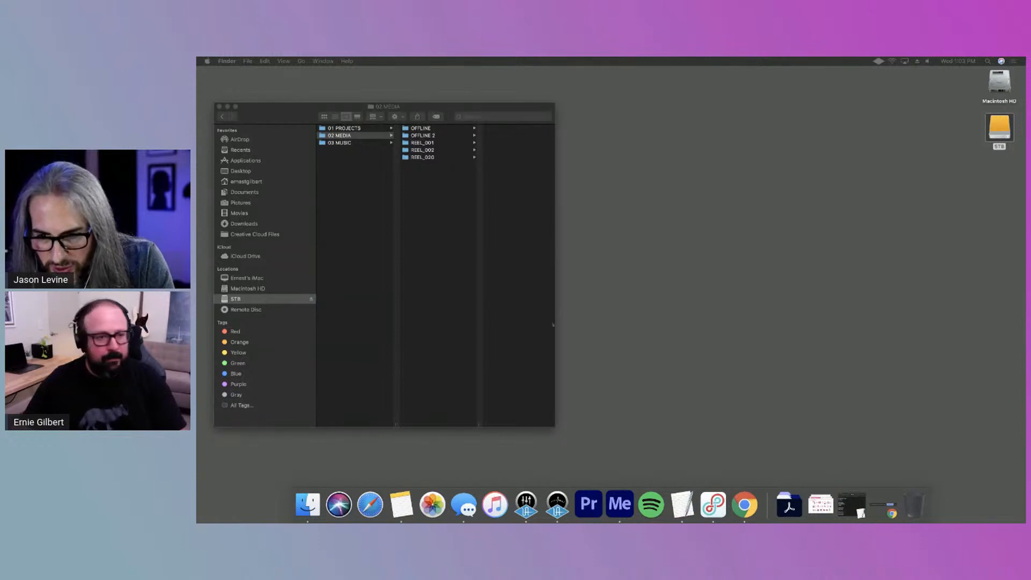
left_click_drag(436, 103, 447, 99)
left_click(372, 124)
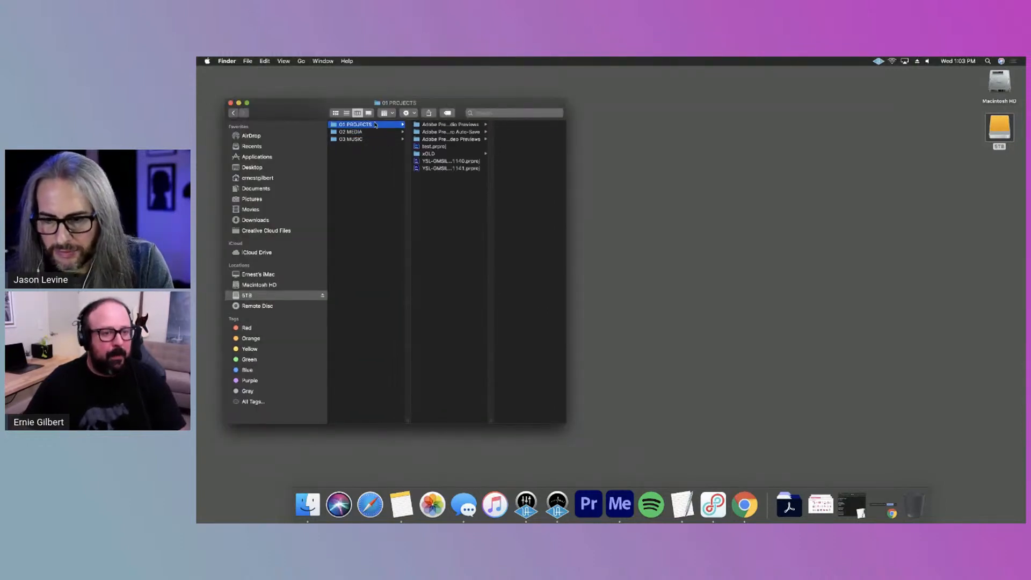
Switch to Premiere Pro, start a new project and look at its save location without changing it
left_click(590, 501)
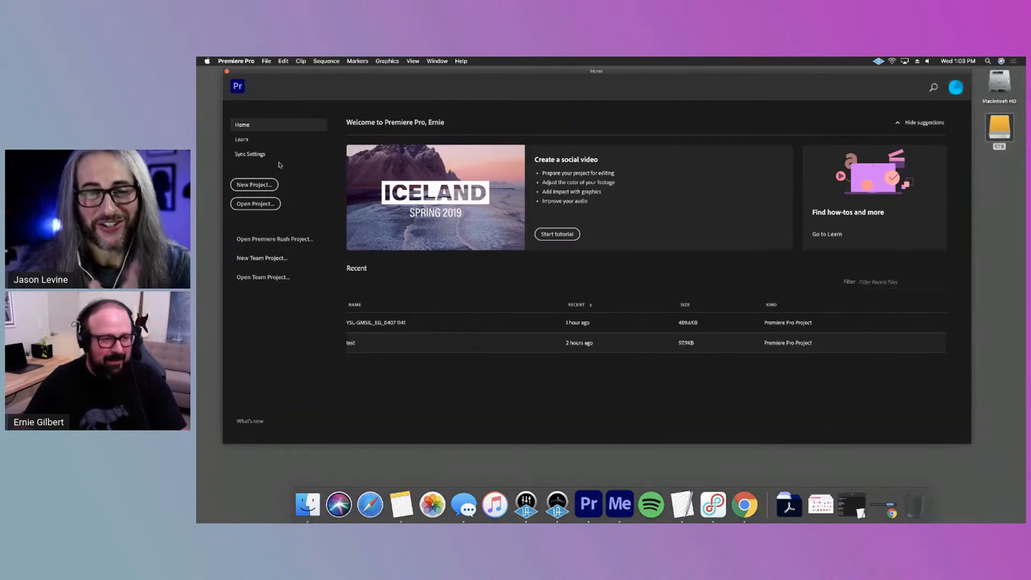
left_click(254, 184)
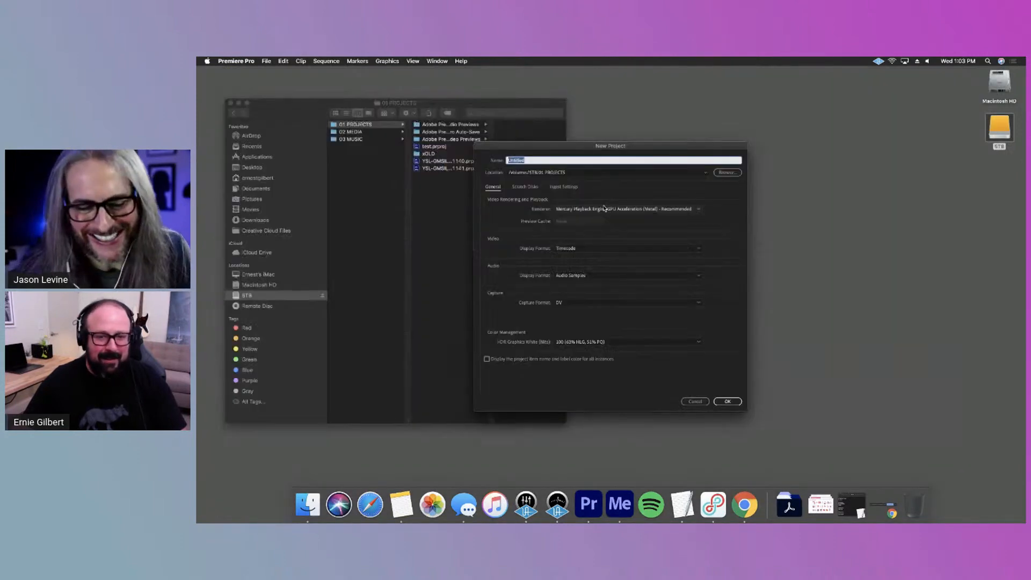
left_click(733, 172)
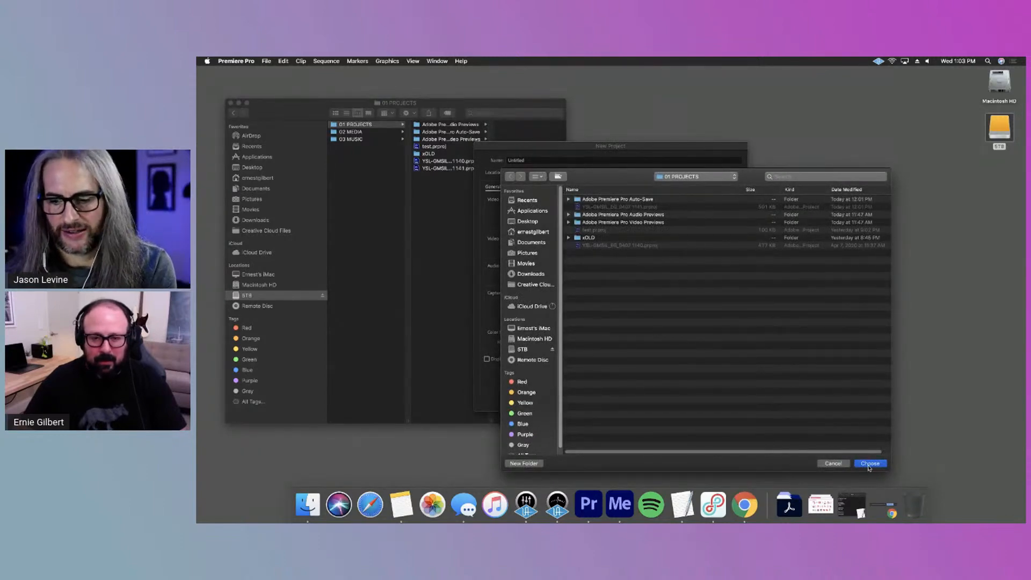
left_click(832, 463)
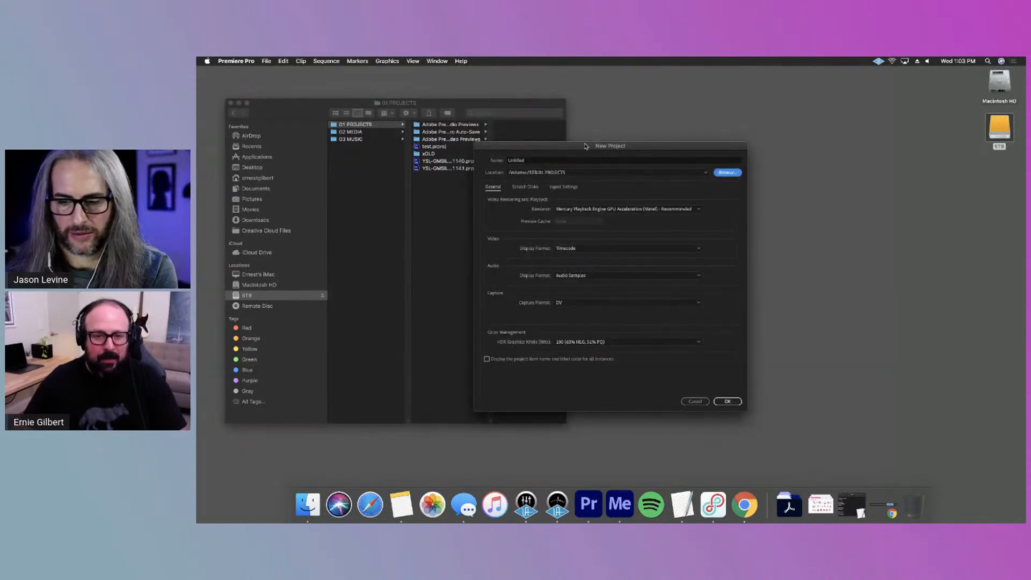
Arrange the new project dialog beside the Finder window and name the project YSL ADOBE
left_click_drag(586, 146, 676, 151)
left_click_drag(458, 106, 433, 101)
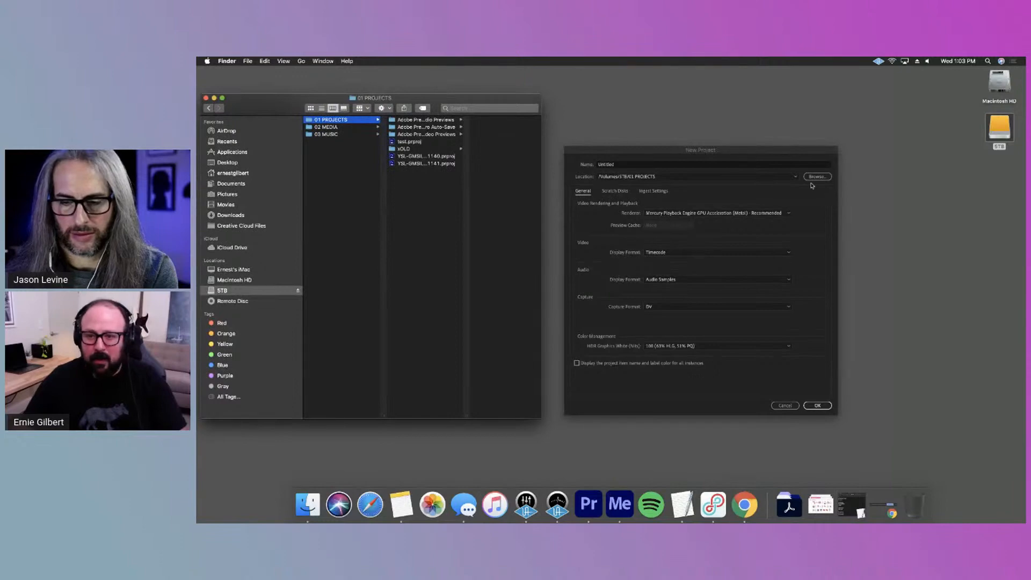
left_click(794, 193)
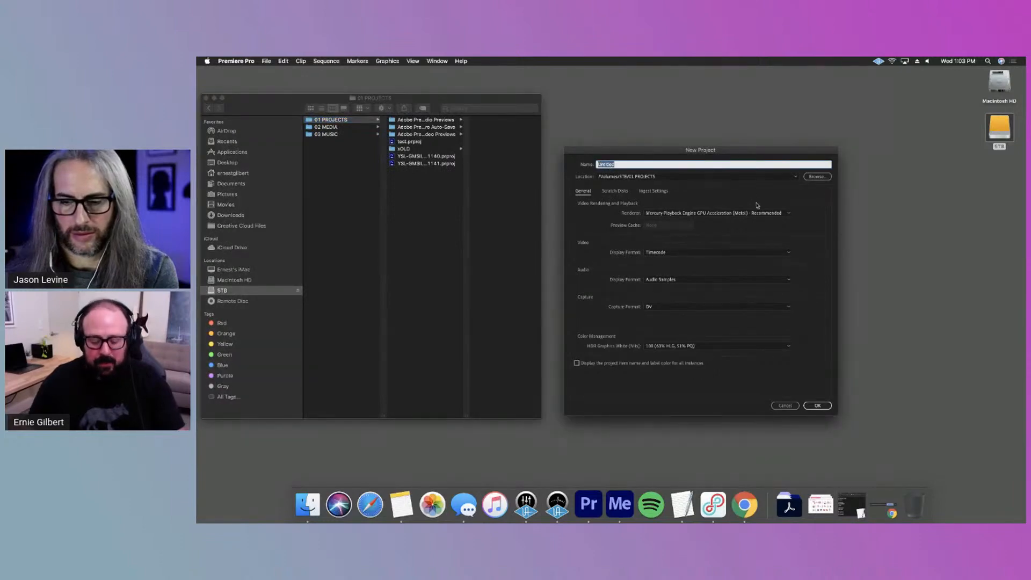
type("YSL ADOBE")
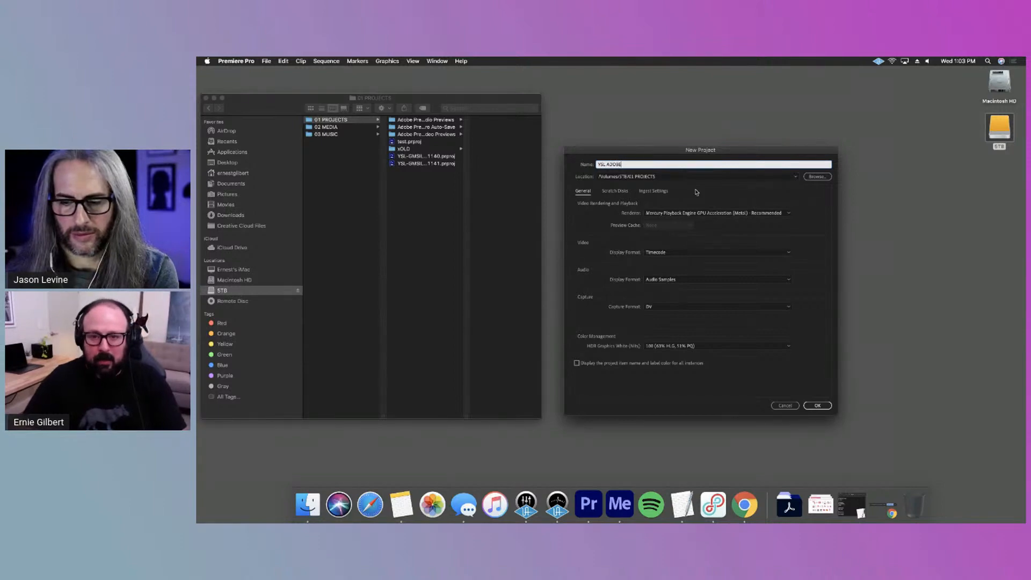
Browse for the project's save location on the 5TB drive, move the file dialog and sort its folders by name
left_click(817, 177)
left_click(859, 179)
left_click(784, 181)
left_click(773, 189)
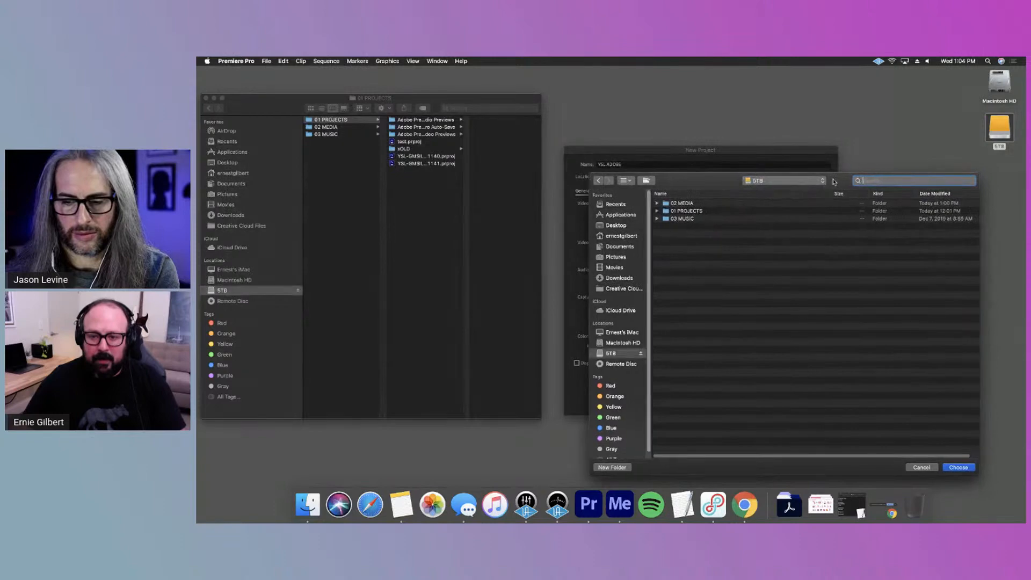
left_click_drag(837, 182, 769, 175)
left_click(637, 188)
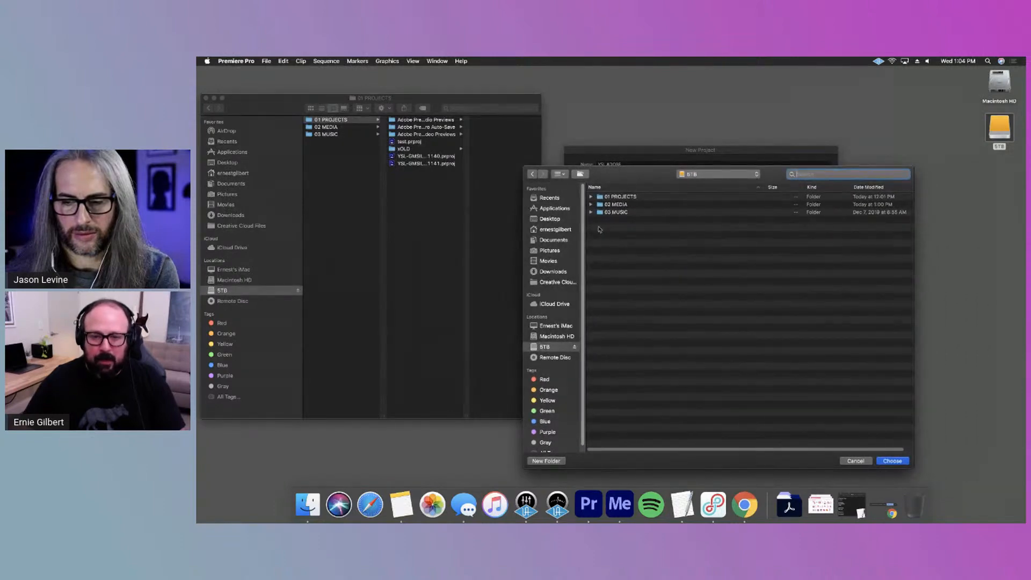
Look through the 01 PROJECTS, 02 MEDIA and 03 MUSIC folders, and keep 01 PROJECTS as the project's save location
left_click(591, 196)
left_click(591, 197)
left_click(591, 212)
left_click(591, 204)
left_click(592, 204)
left_click(591, 212)
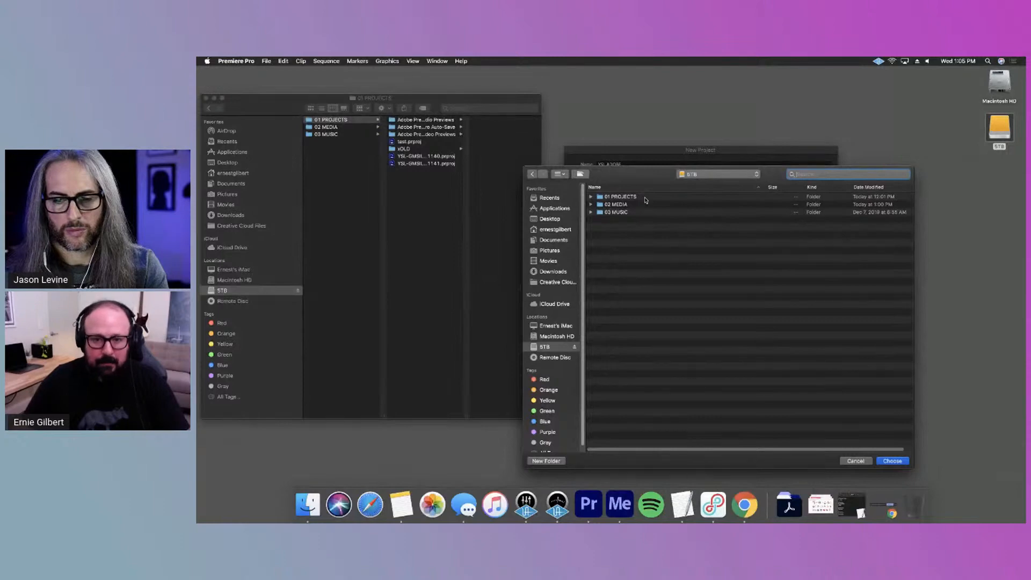
left_click(892, 461)
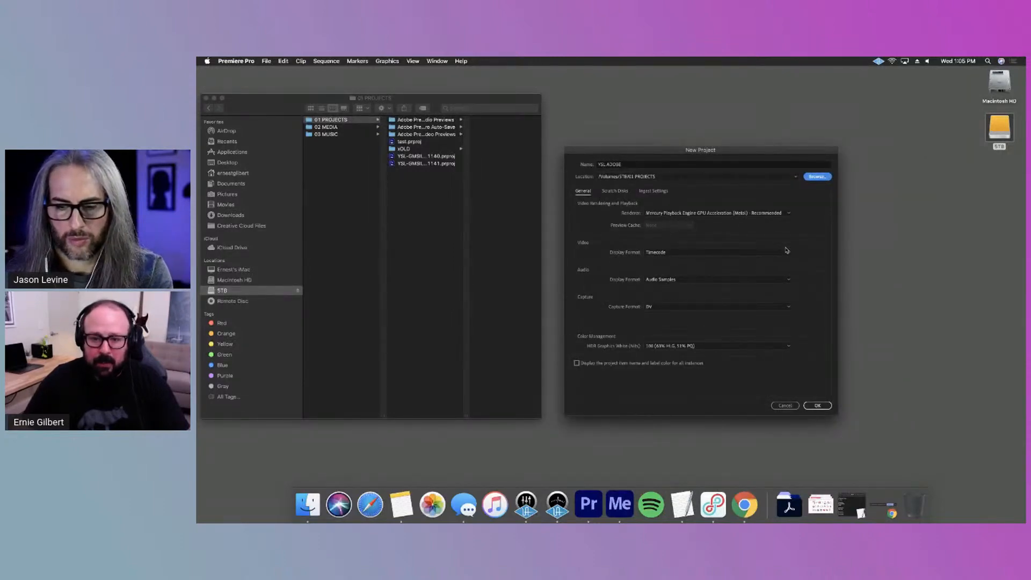
Examine the HDR graphics white options, scratch disk settings and ingest settings of the new project without changing them
left_click(689, 345)
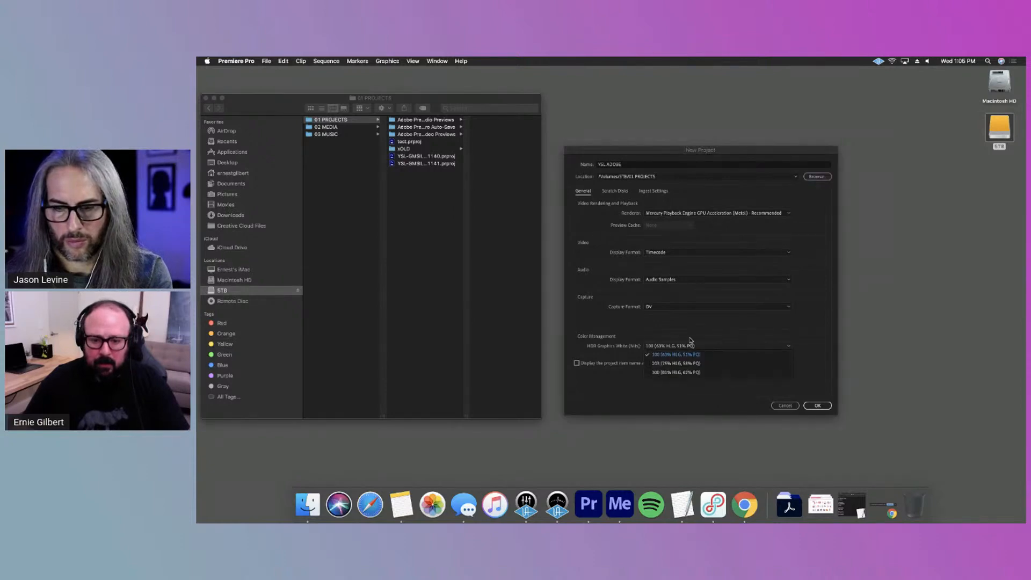
left_click(709, 387)
left_click(615, 192)
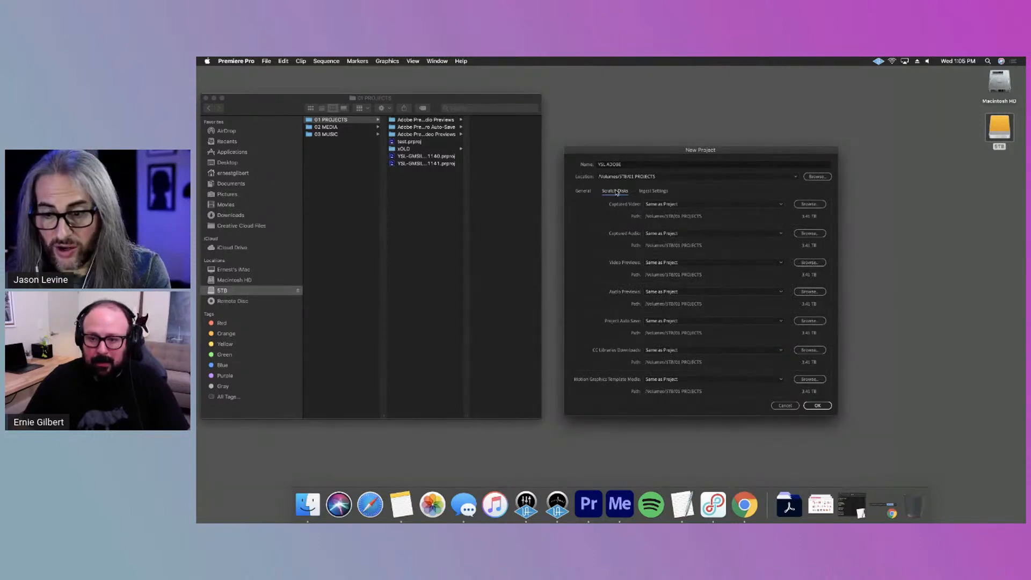
left_click(655, 192)
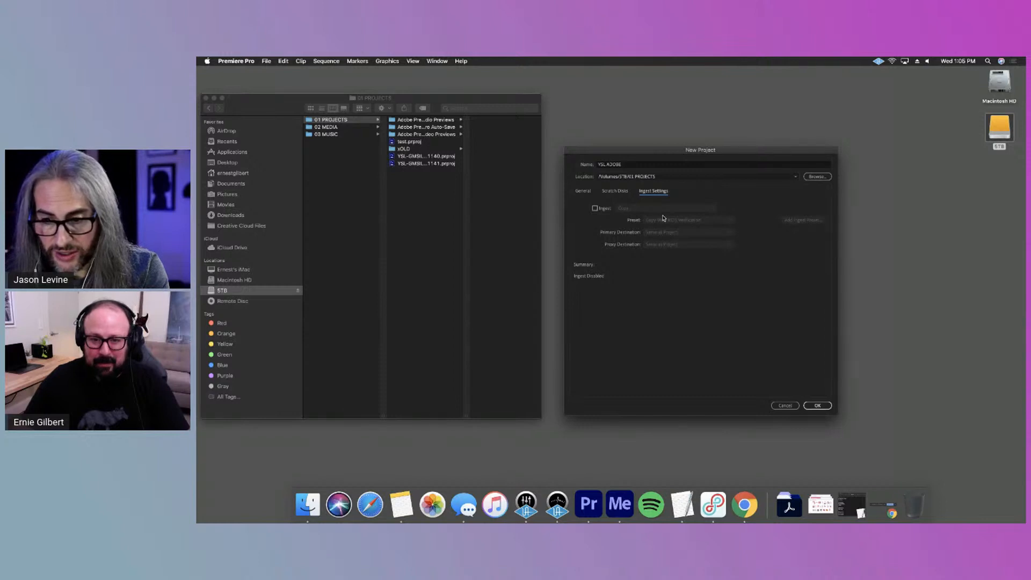
left_click(583, 192)
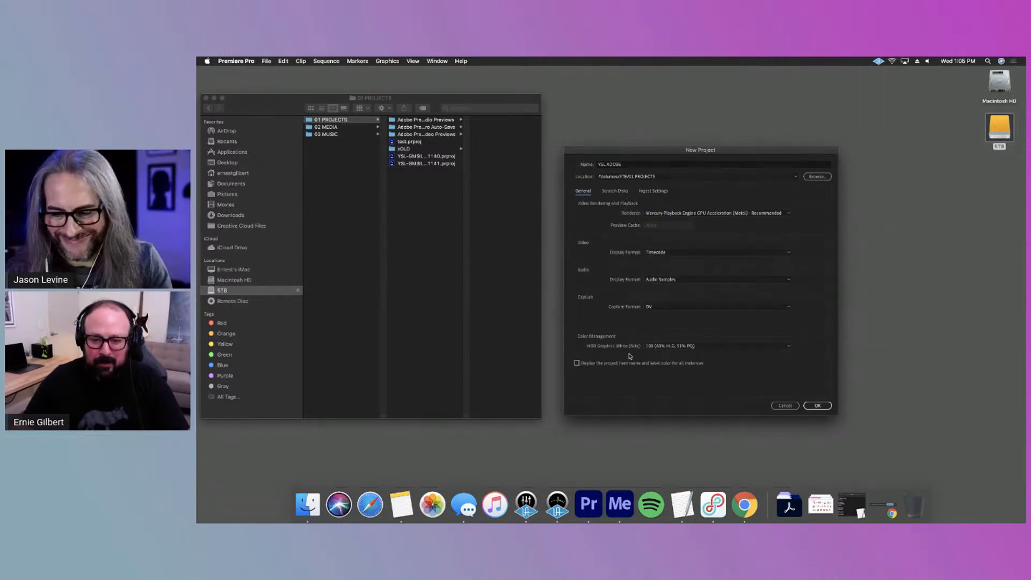
left_click(631, 193)
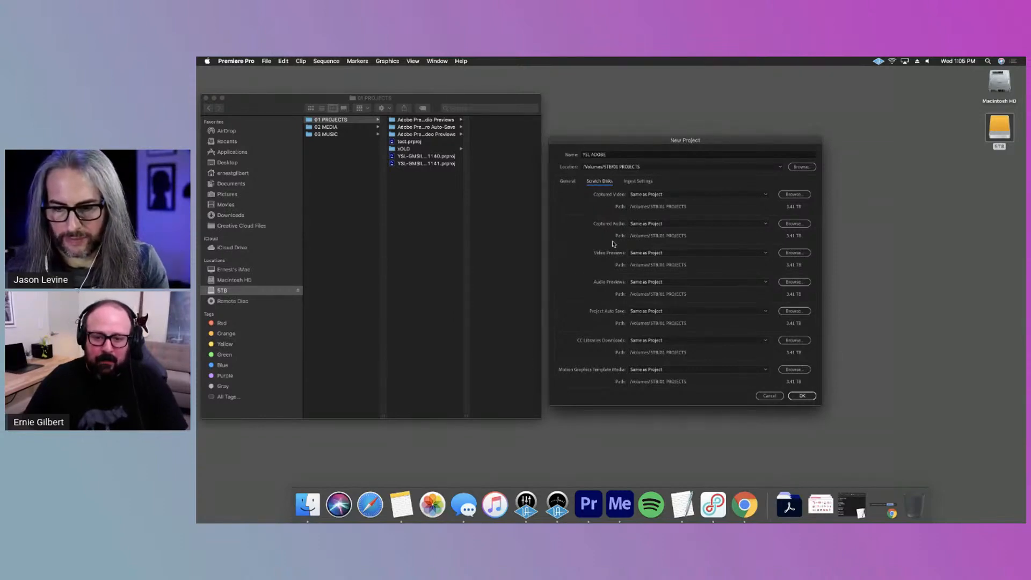
left_click(631, 182)
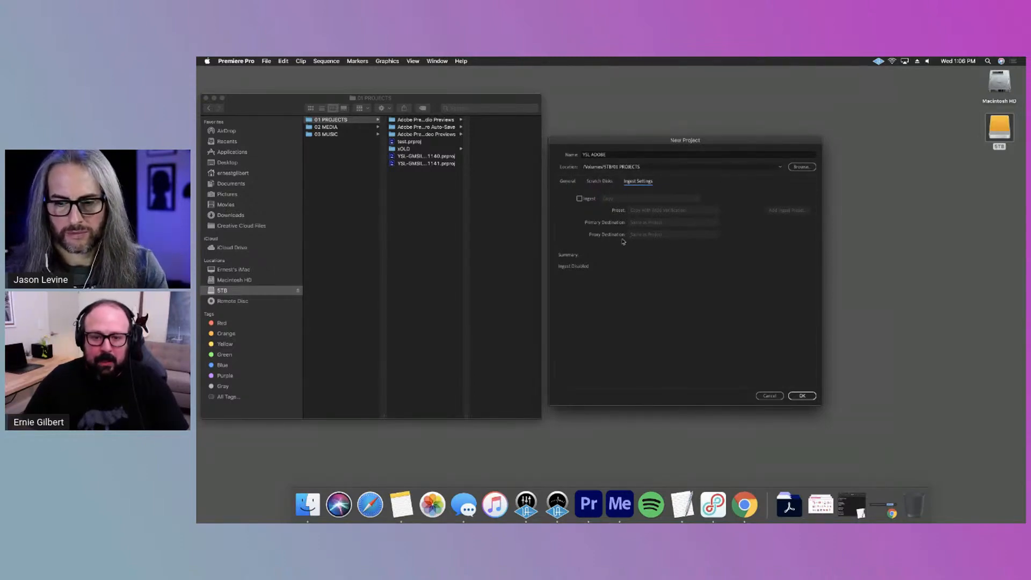
left_click(568, 183)
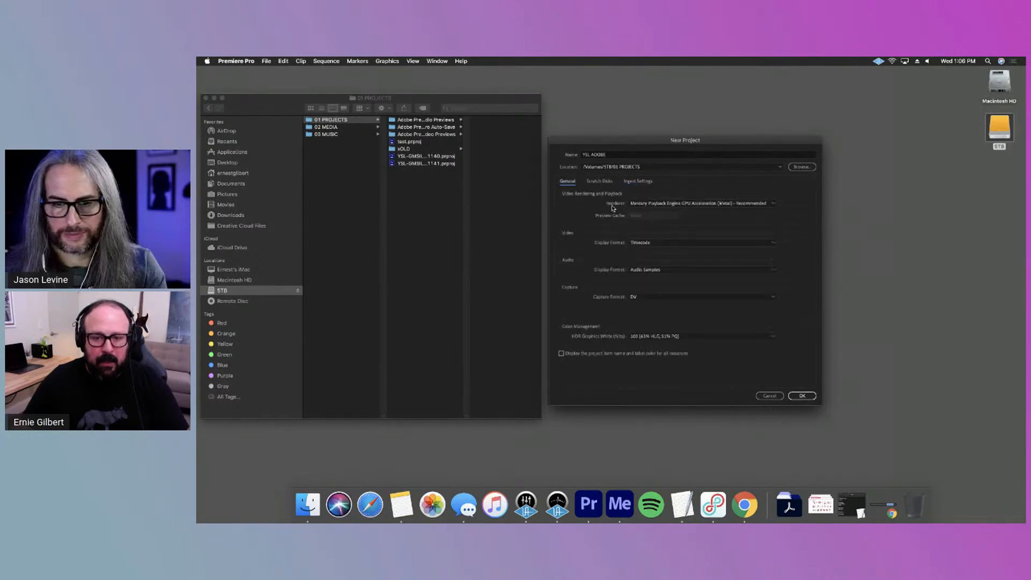
Look at the video and audio display format and capture format options without changing them, and create the project
left_click(687, 246)
left_click(608, 237)
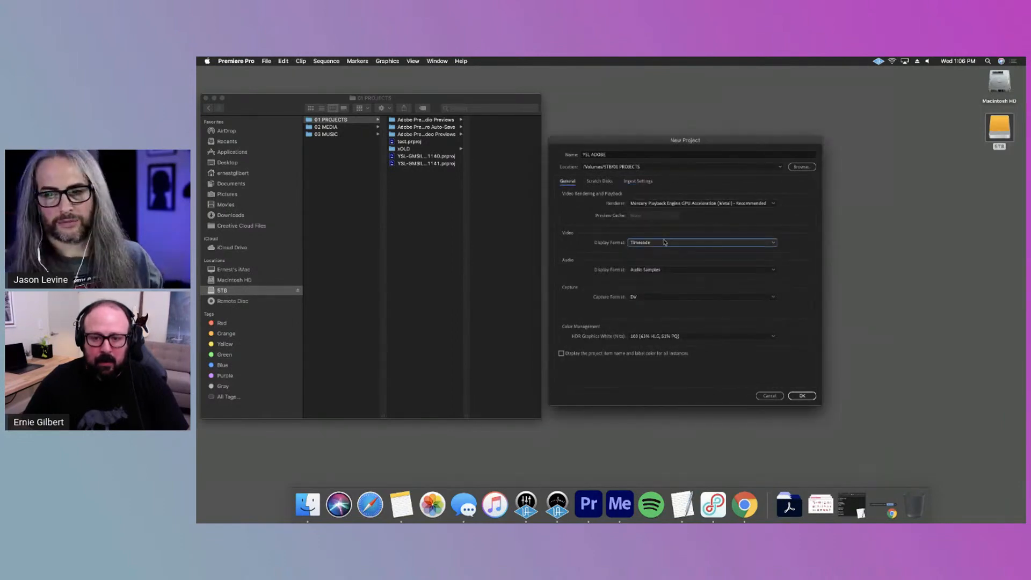
left_click(687, 245)
left_click(601, 264)
left_click(655, 270)
left_click(739, 264)
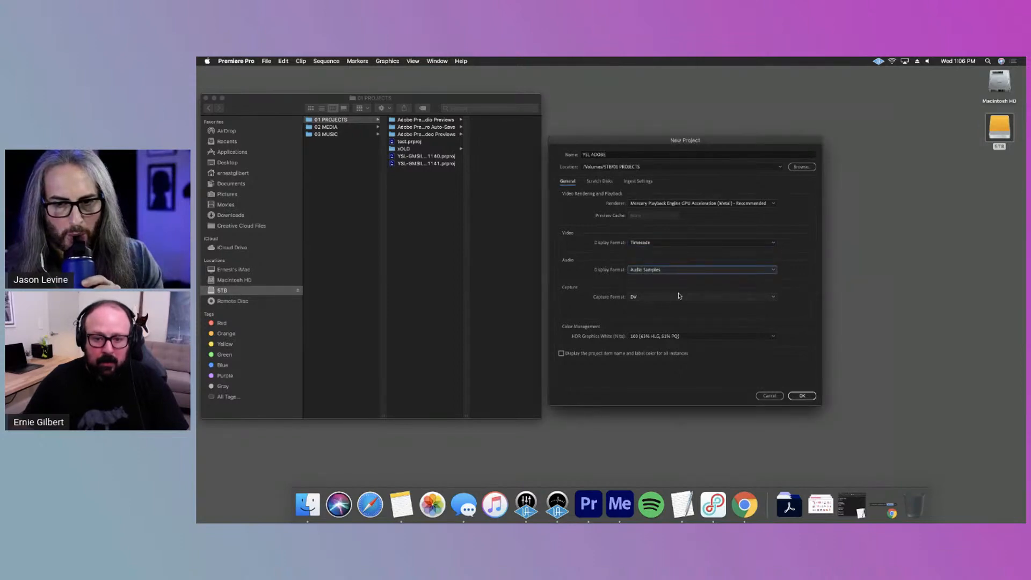
left_click(679, 296)
left_click(794, 289)
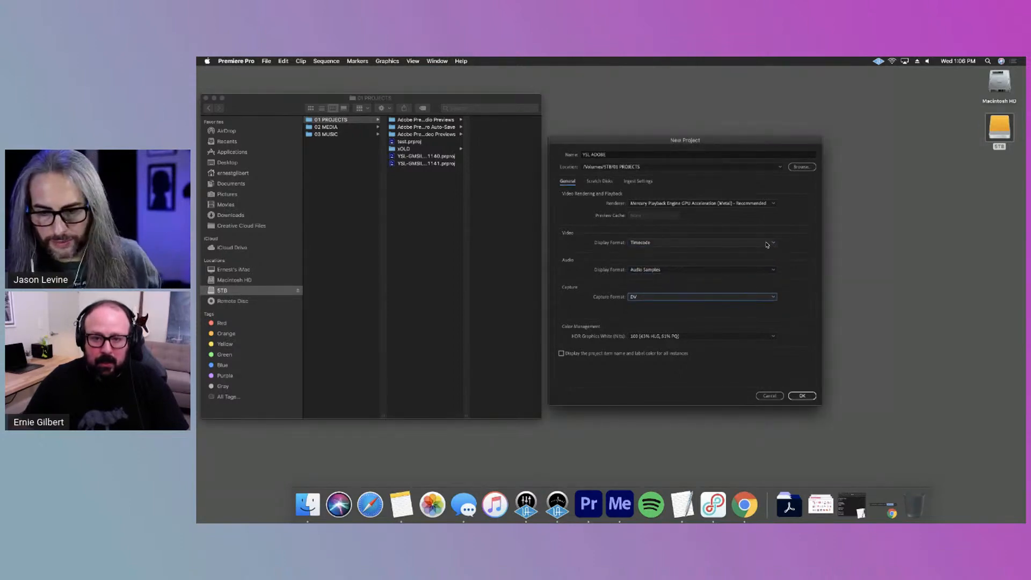
left_click(801, 395)
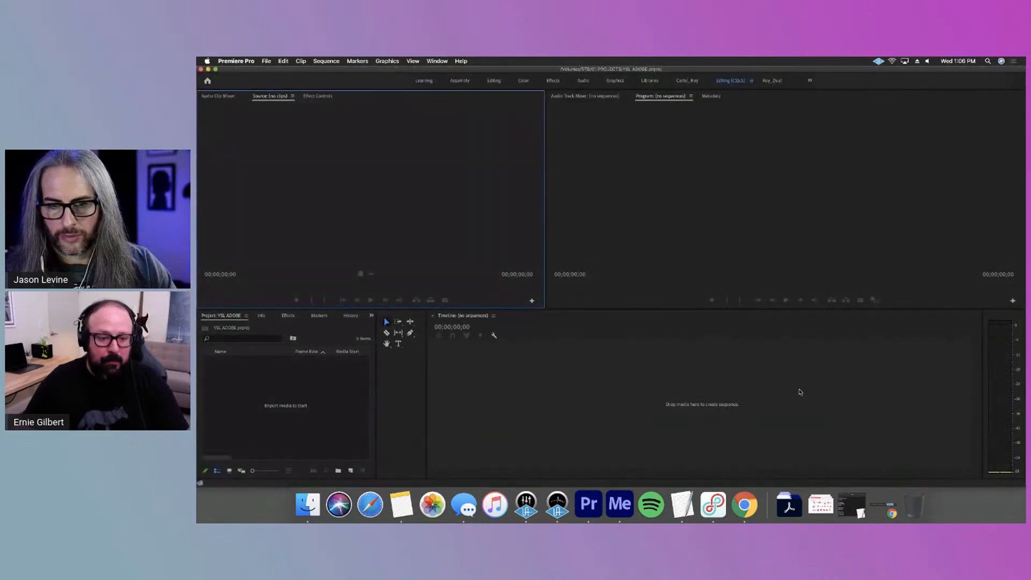
Switch to the Editing workspace reset to its saved layout, and make the Project and Timeline panels taller
left_click(436, 61)
mouse_move(456, 71)
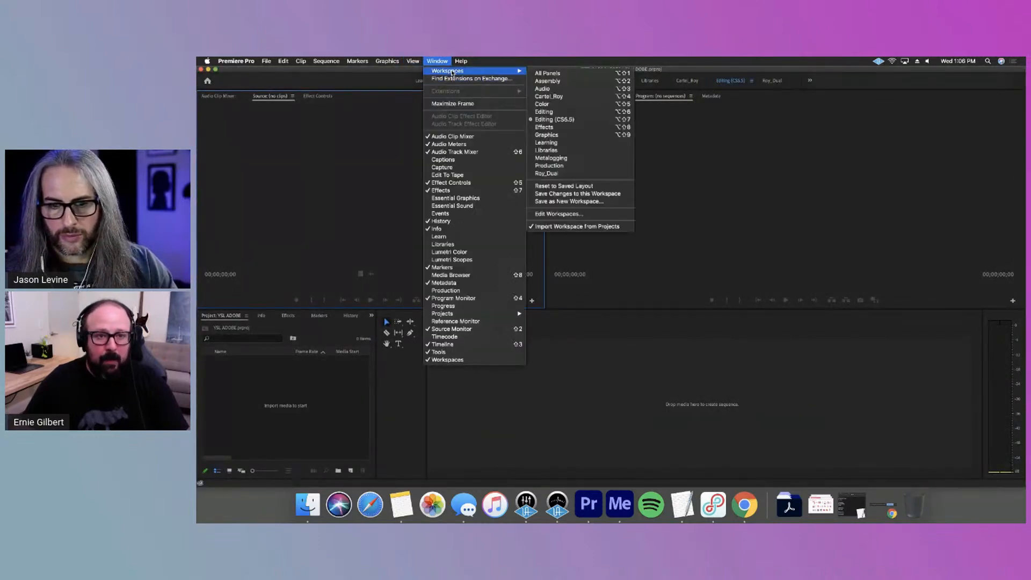
left_click(553, 112)
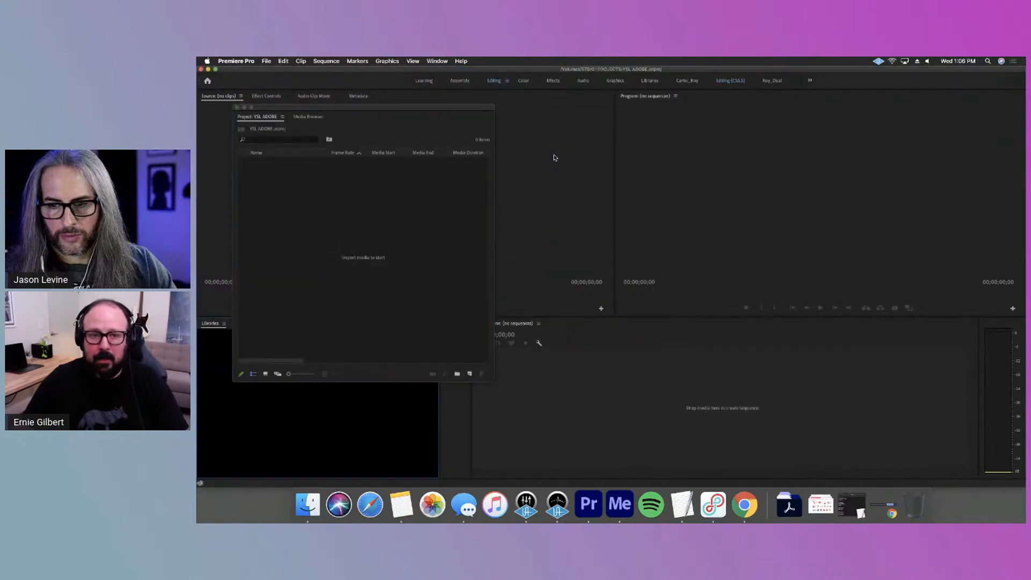
left_click(437, 61)
mouse_move(456, 71)
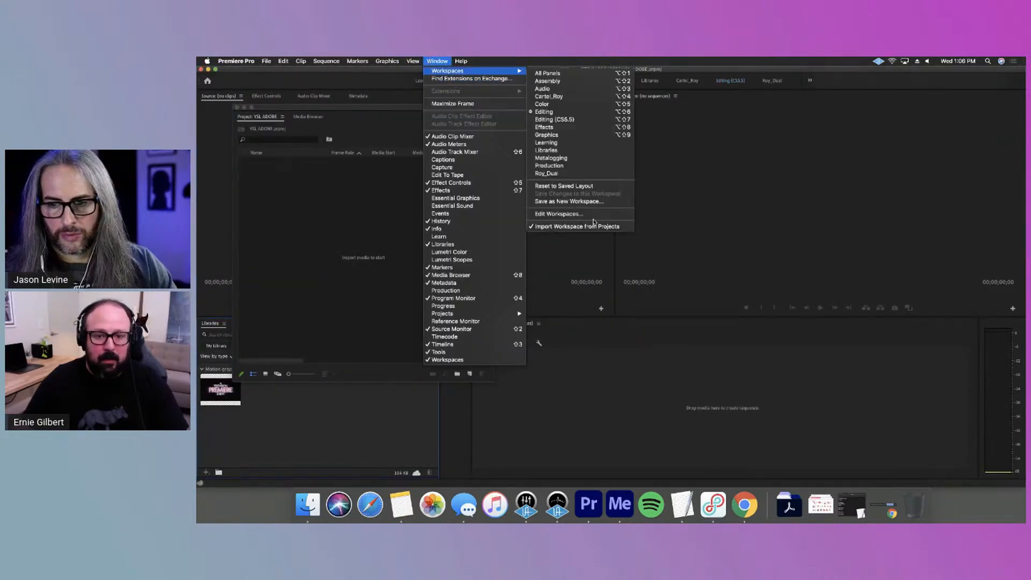
left_click(577, 190)
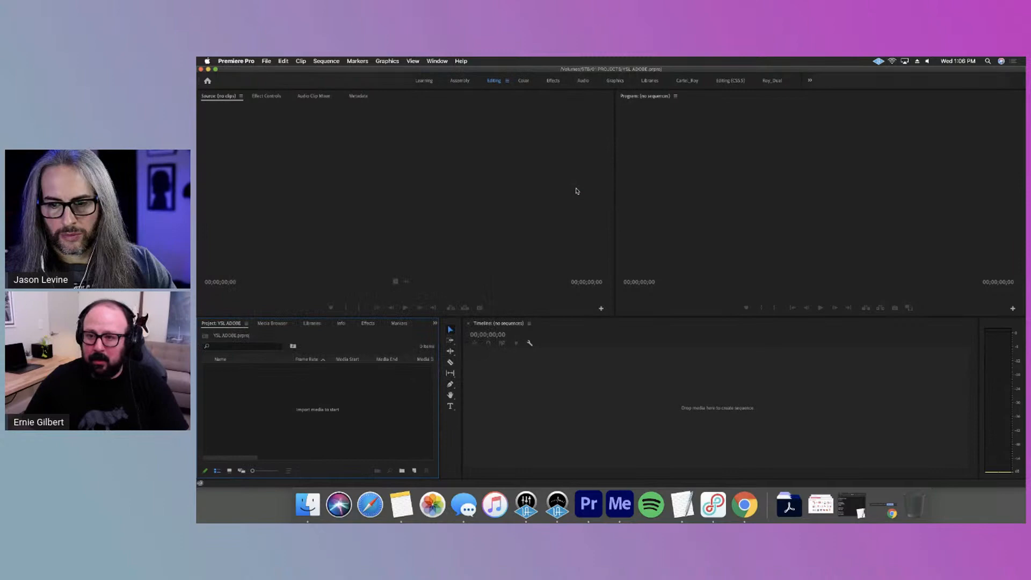
left_click_drag(423, 317, 428, 250)
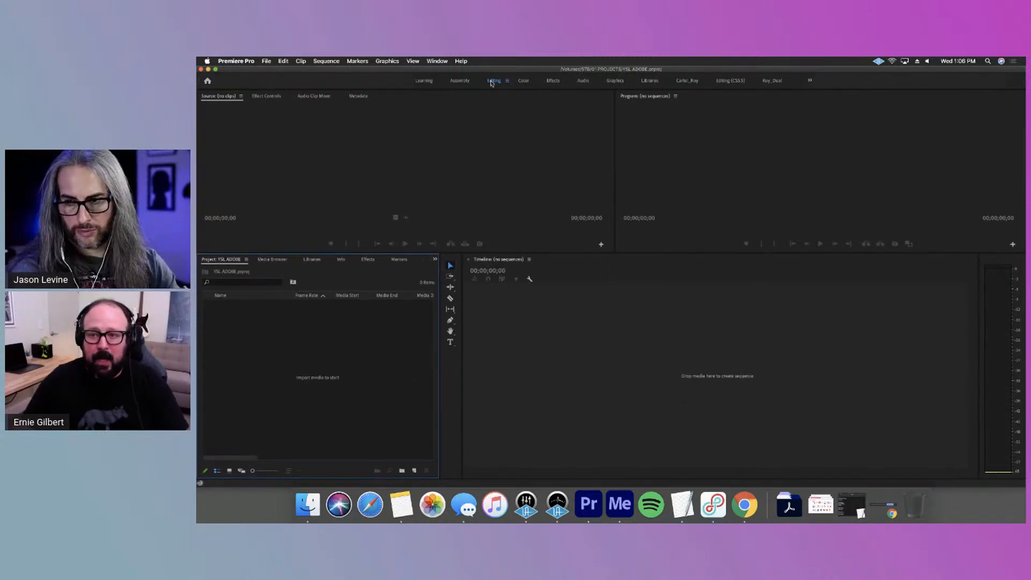
Examine the list of workspaces in Edit Workspaces and close it
left_click(810, 81)
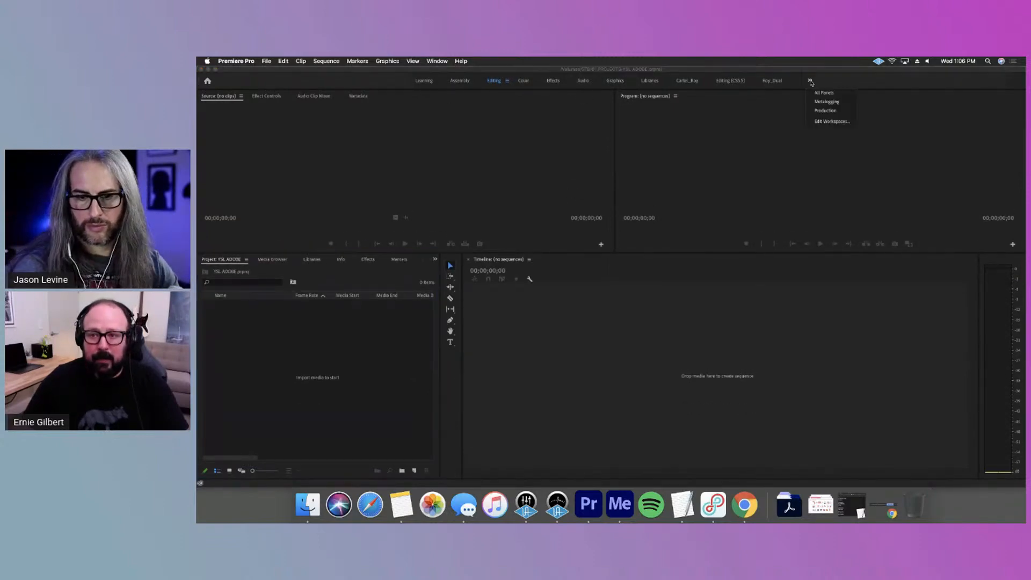
left_click(831, 121)
scroll(602, 231, "down", 5)
left_click(636, 321)
left_click(378, 331)
Enlarge the lower panels a little more and narrow the Premiere Pro window to uncover part of the Finder window
left_click_drag(551, 253, 551, 234)
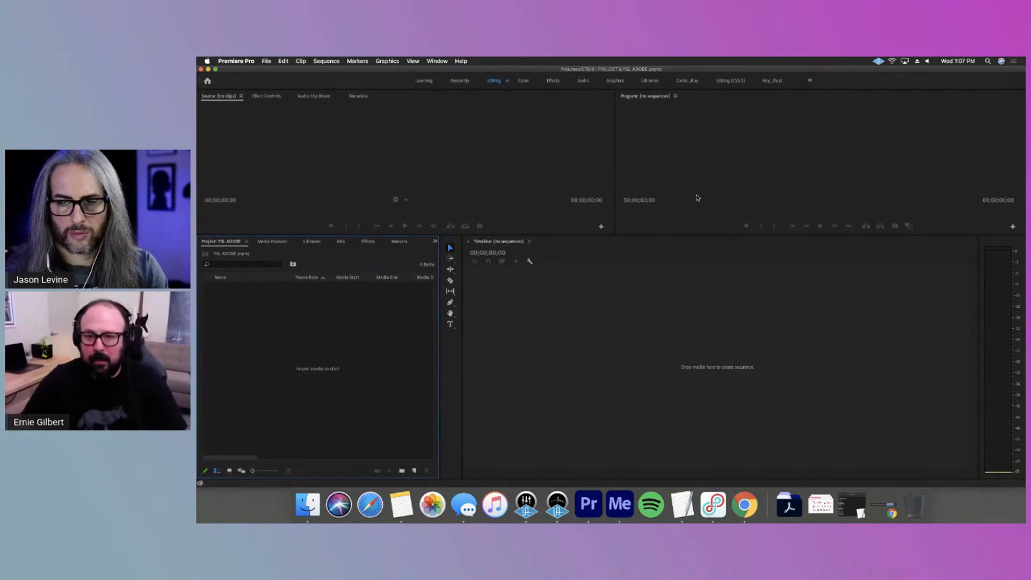
left_click_drag(210, 176, 318, 176)
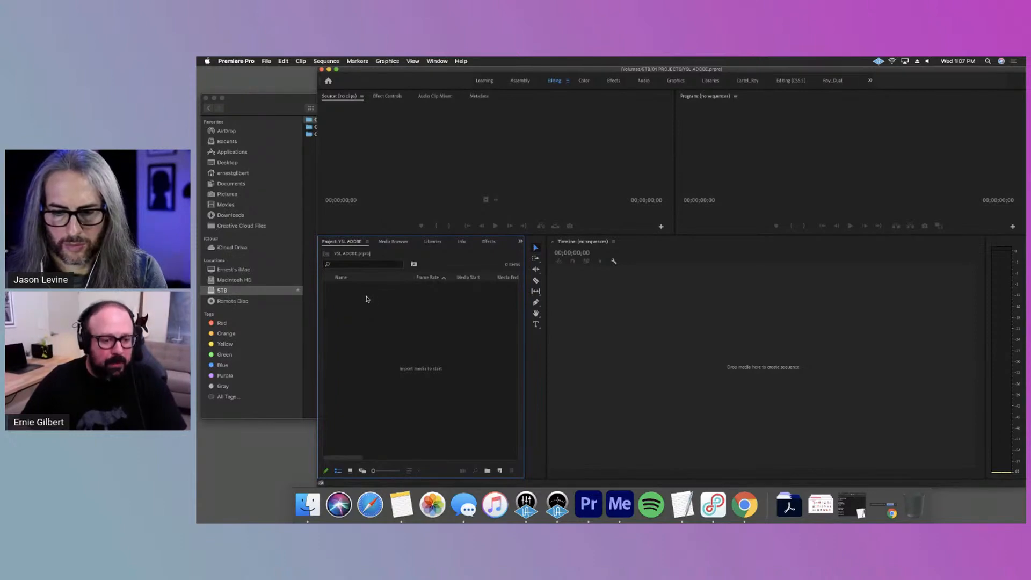
Create two bins in the project named 00 CUTS and 01 STRINGOUTS
left_click(487, 470)
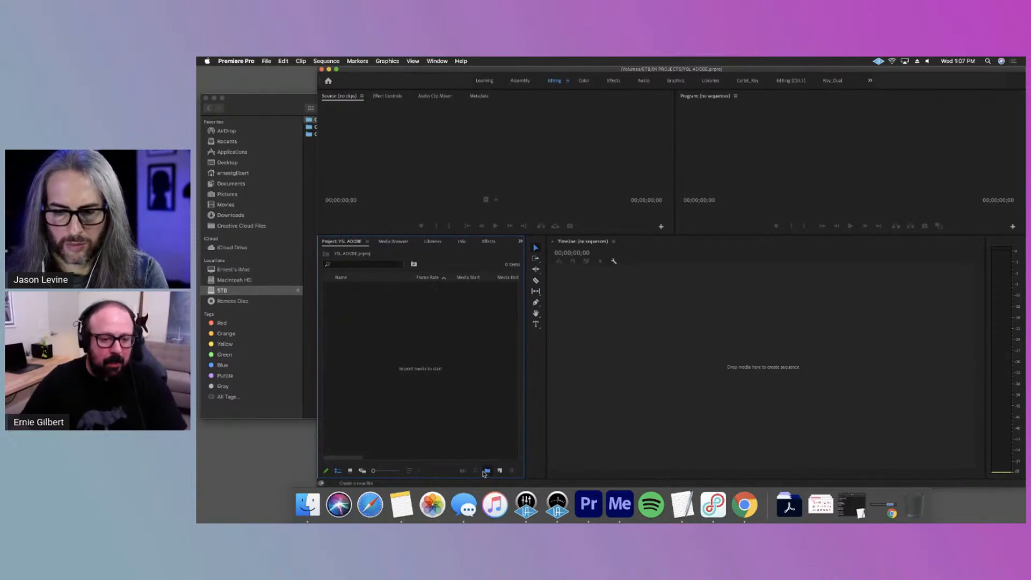
type("00 CUTS")
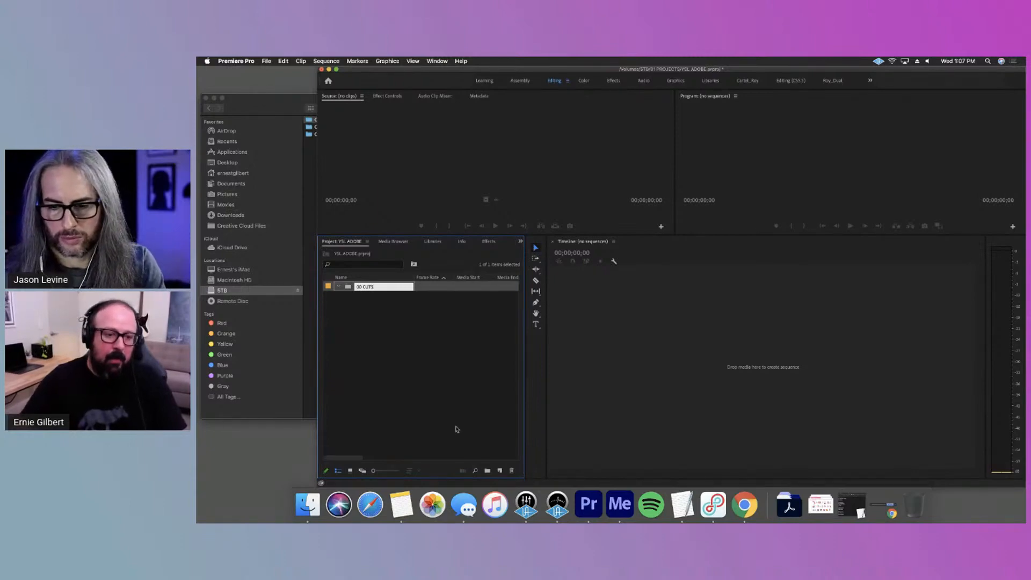
right_click(394, 336)
left_click(417, 353)
type("01")
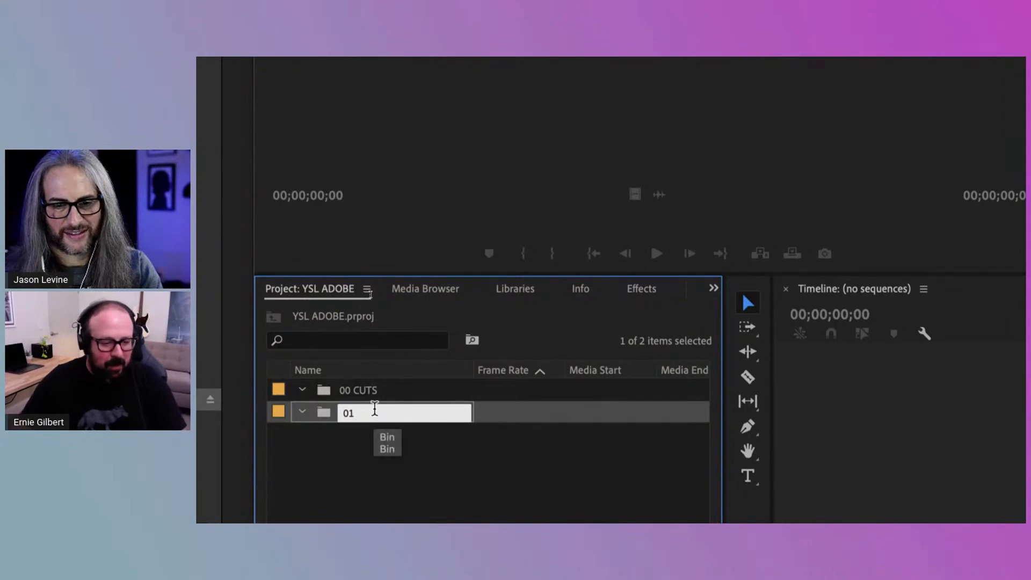
type("STRINGOUTS")
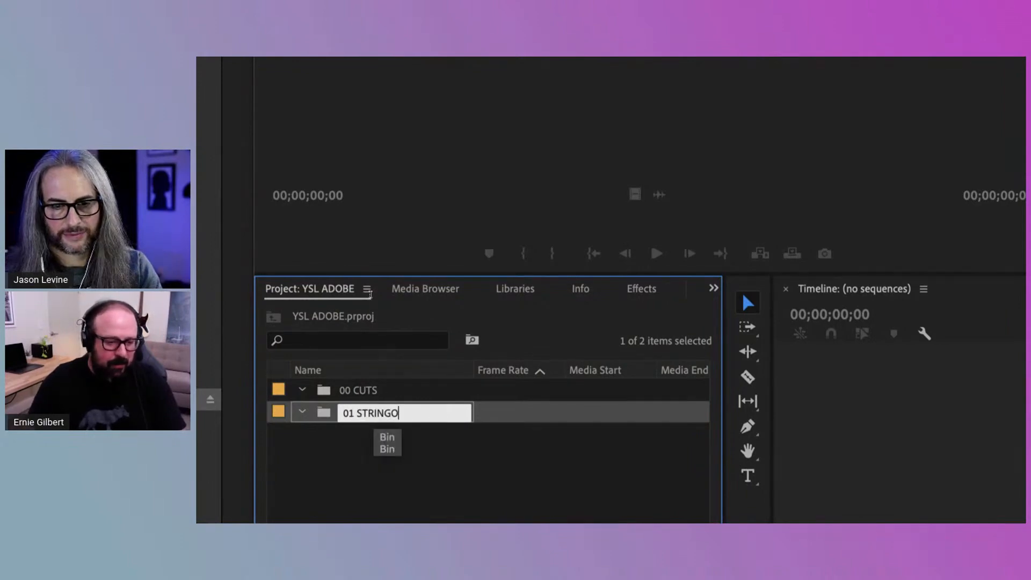
left_click(426, 455)
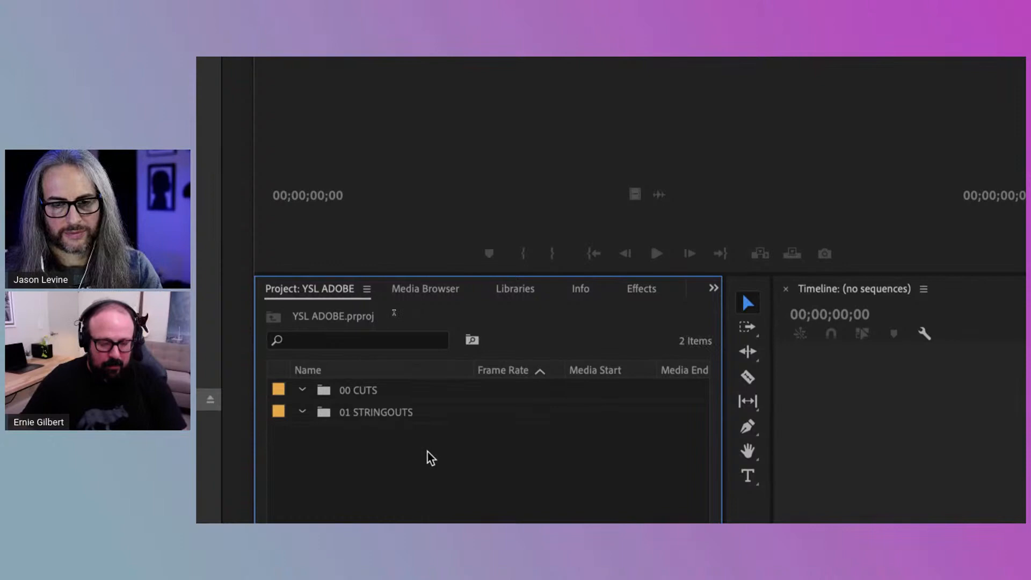
Add a third bin named 02 STRINGOUTS and rename the second bin 01 SELECTS
key("ctrl+b")
type("02")
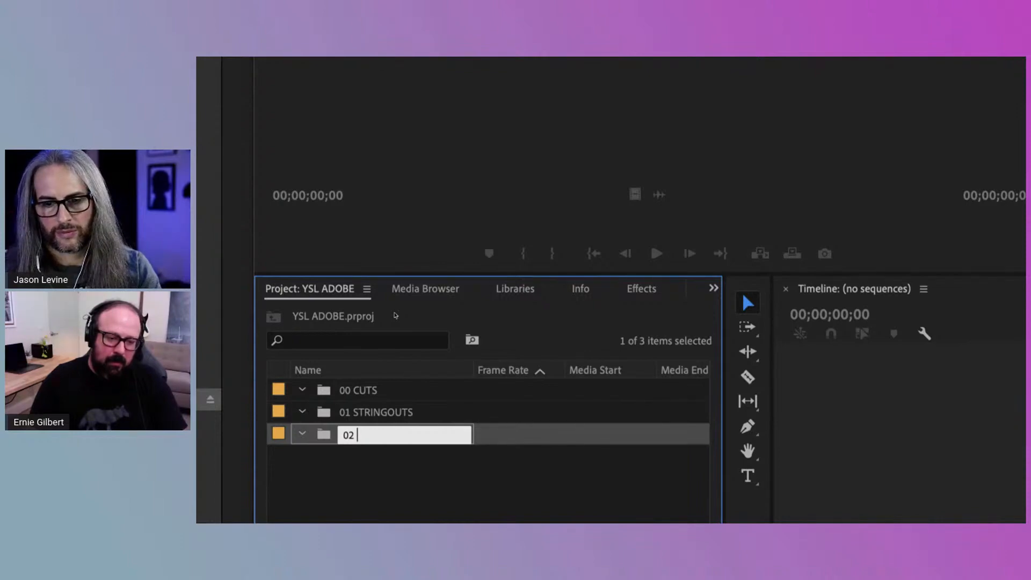
left_click(382, 413)
left_click(365, 413)
double_click(365, 413)
type("SELECTS")
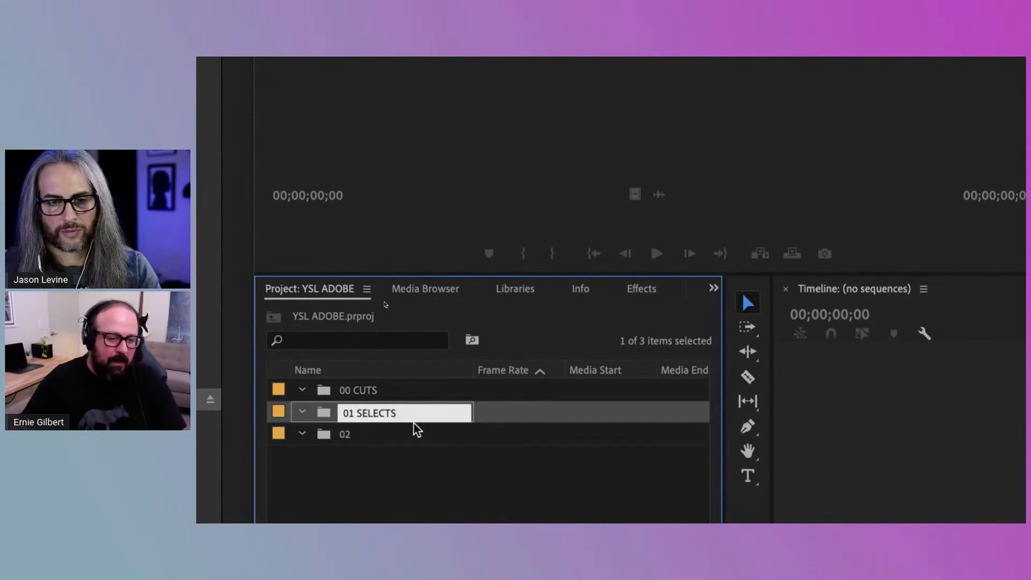
key("Tab")
key("Right")
type("STRINGOUTS")
left_click(387, 459)
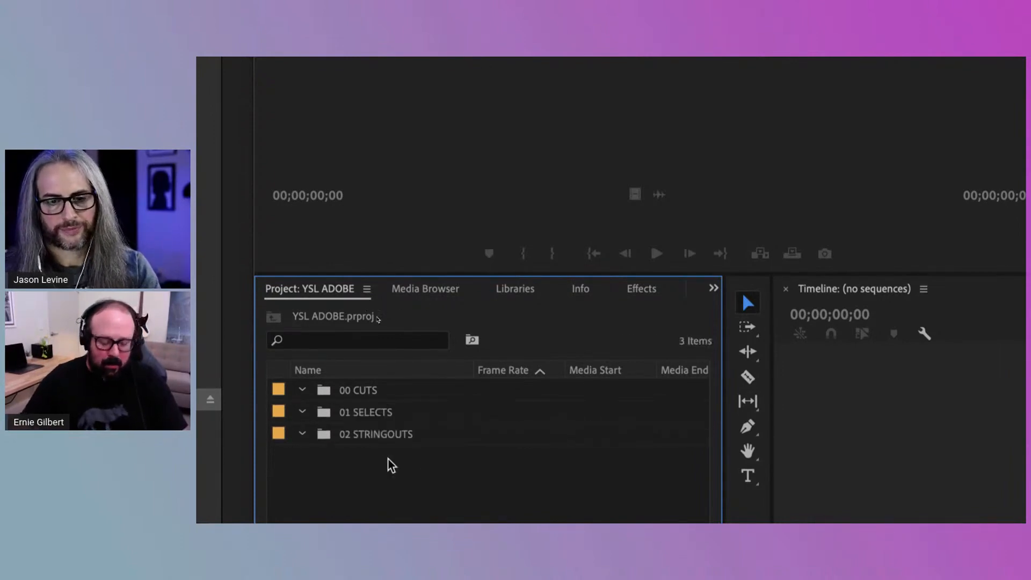
Create two more bins in the project named 03 SYNC and ORG and 04 MEDIA
key("ctrl+b")
type("03 ")
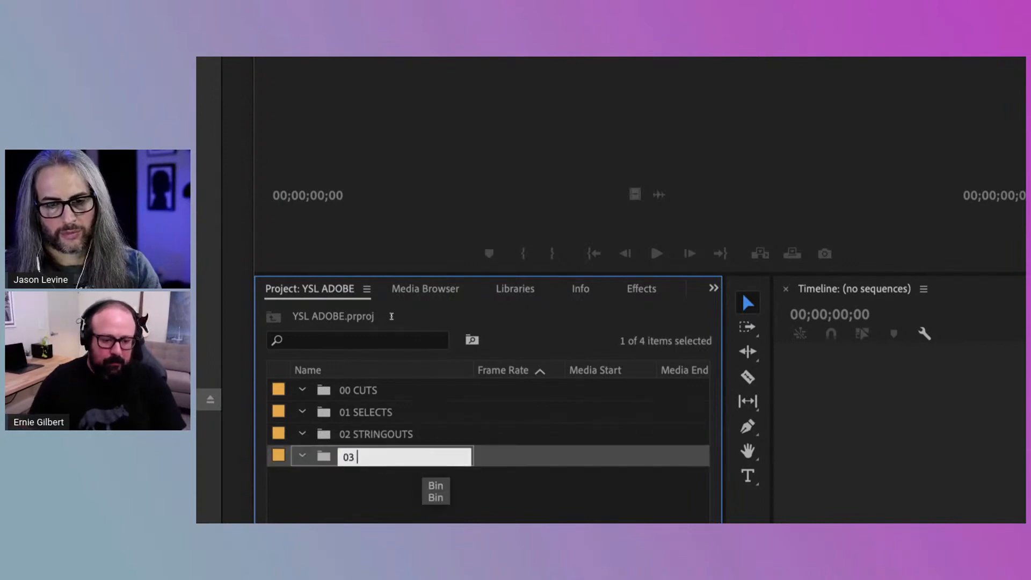
type("SYNC and ORG")
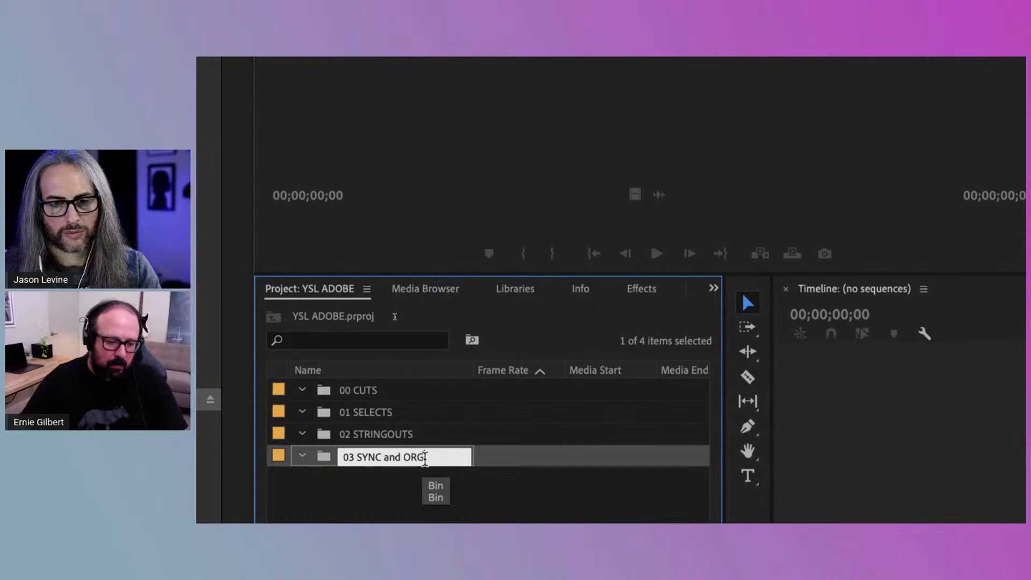
left_click(408, 481)
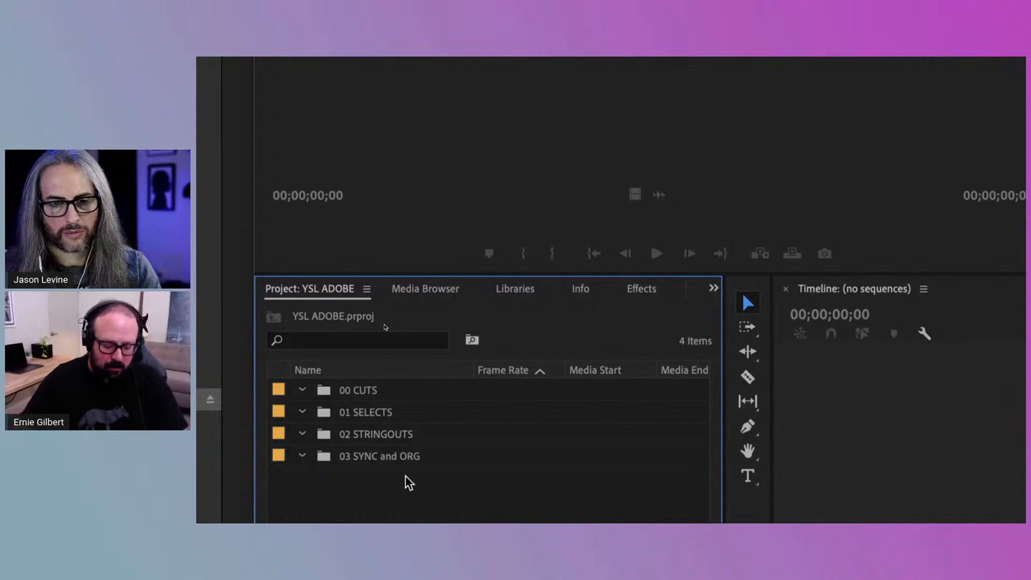
key("ctrl+b")
type("04 MEDIA")
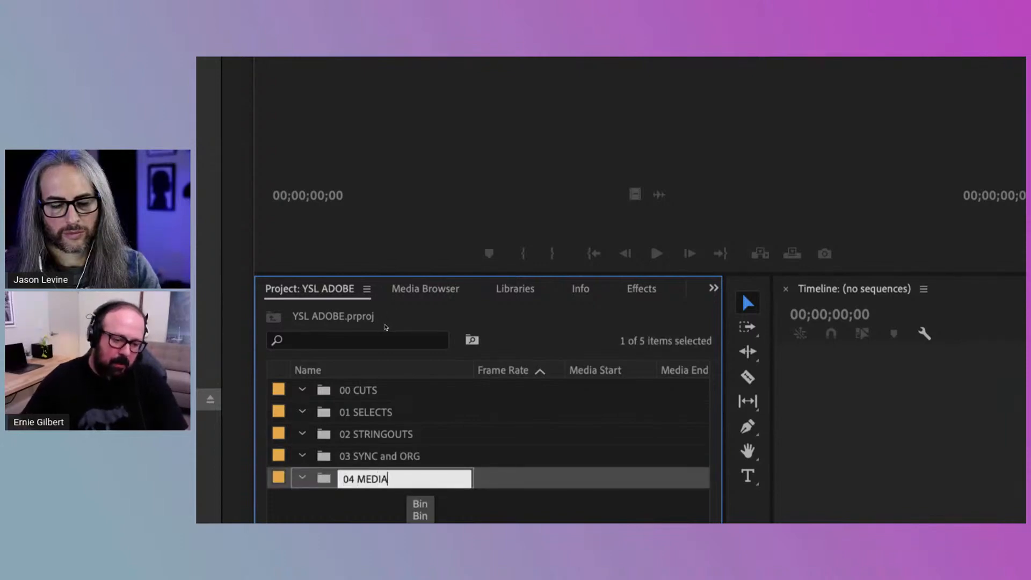
Add a sixth bin to the project named 05 MUSIC and save the project
left_click(407, 503)
type("05 MUSIC")
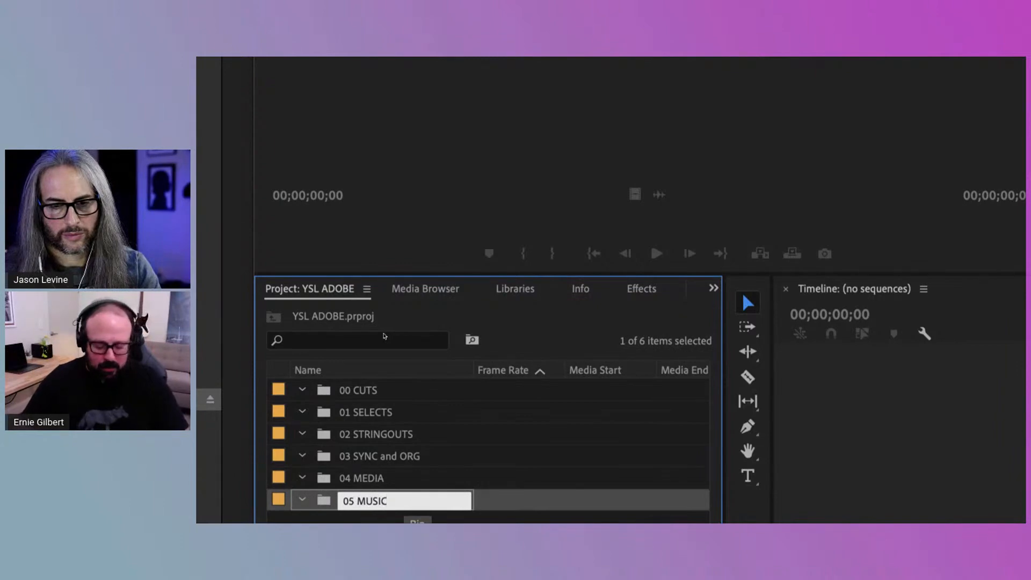
left_click(396, 383)
key("super+s")
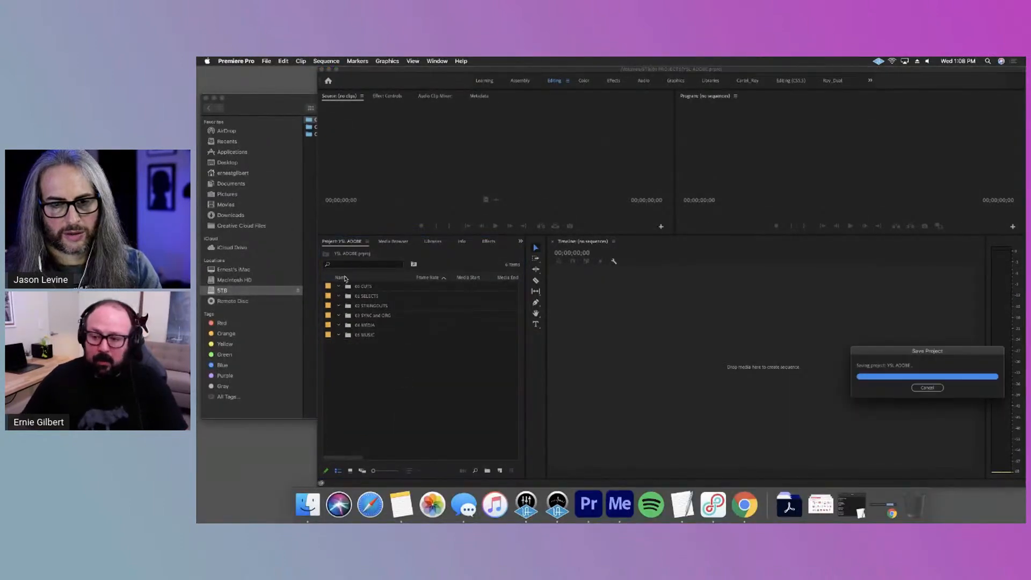
Switch to Finder, shrink its window so the project bins are uncovered, and move it up into the screen corner
left_click(288, 99)
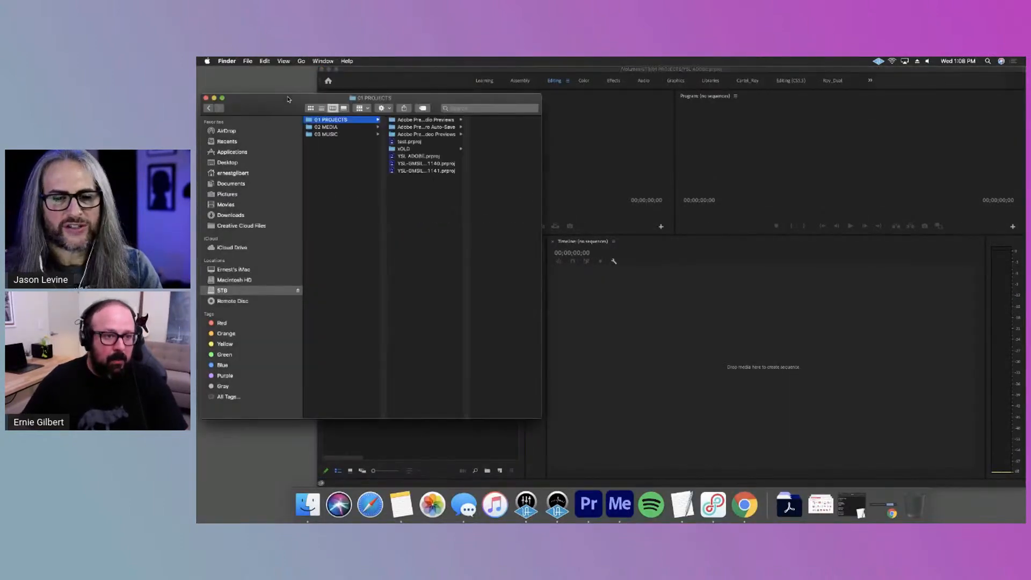
left_click_drag(541, 417, 514, 221)
left_click_drag(417, 97, 413, 87)
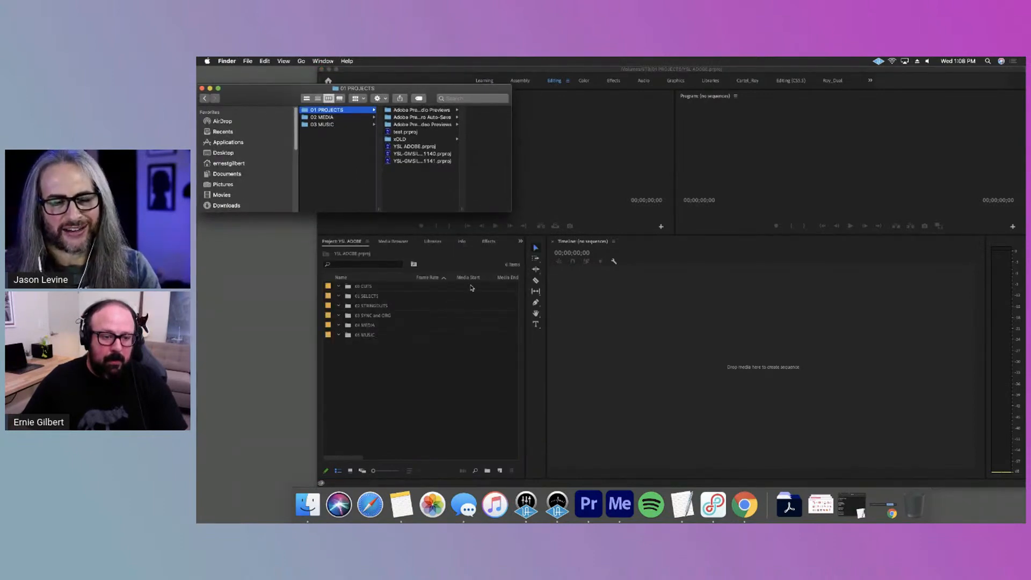
Look through the 01 PROJECTS, 02 MEDIA, OFFLINE and 03 MUSIC folders in Finder
left_click(351, 118)
left_click(426, 110)
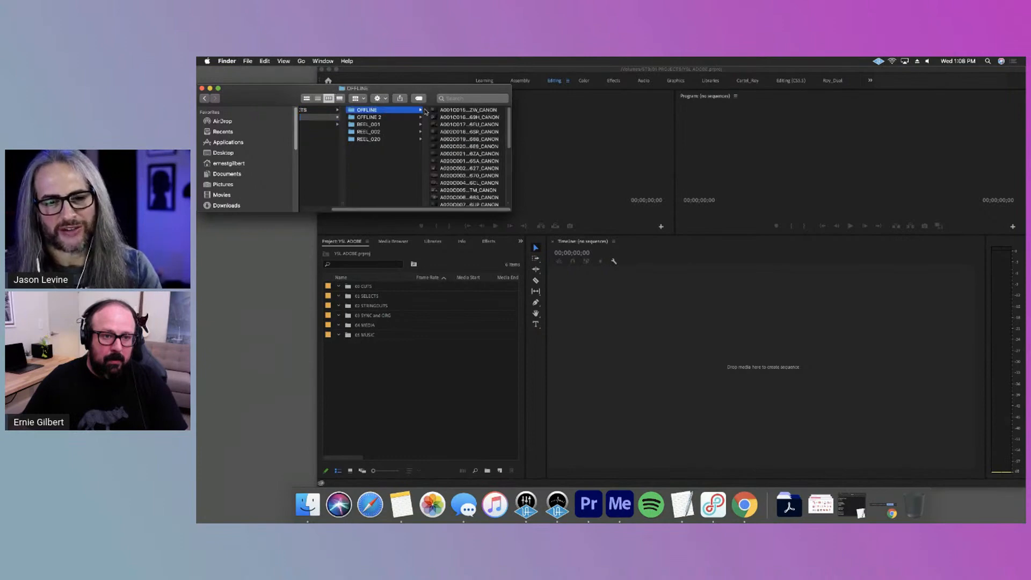
left_click(440, 406)
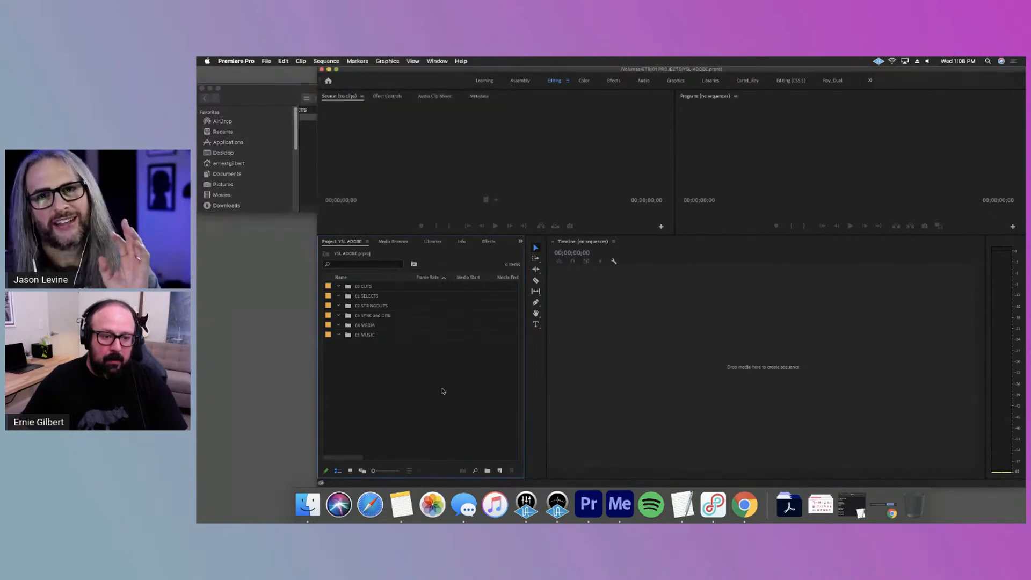
left_click(301, 165)
left_click(320, 109)
left_click(348, 117)
key("Down")
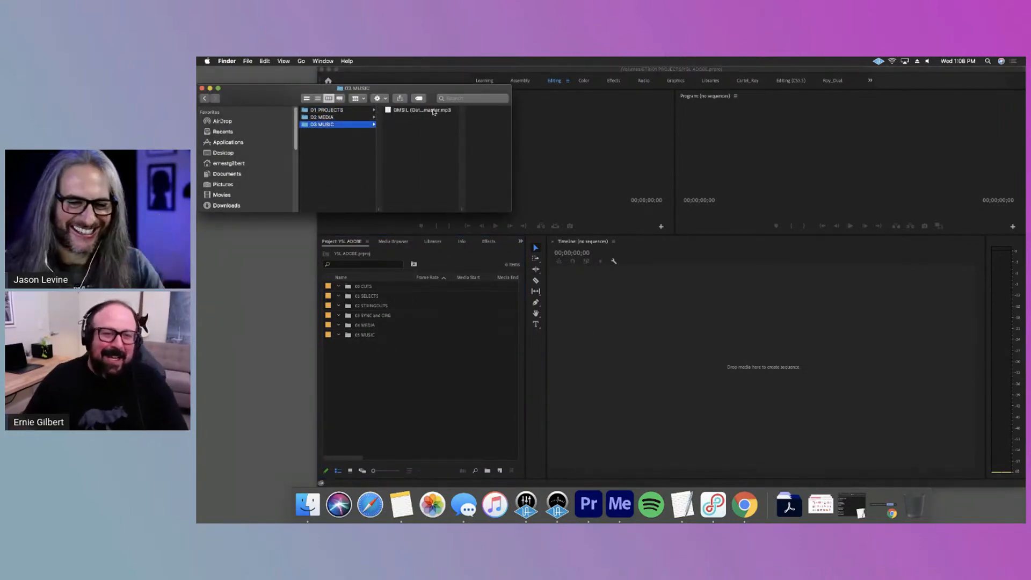
key("Up")
key("Up")
key("Down")
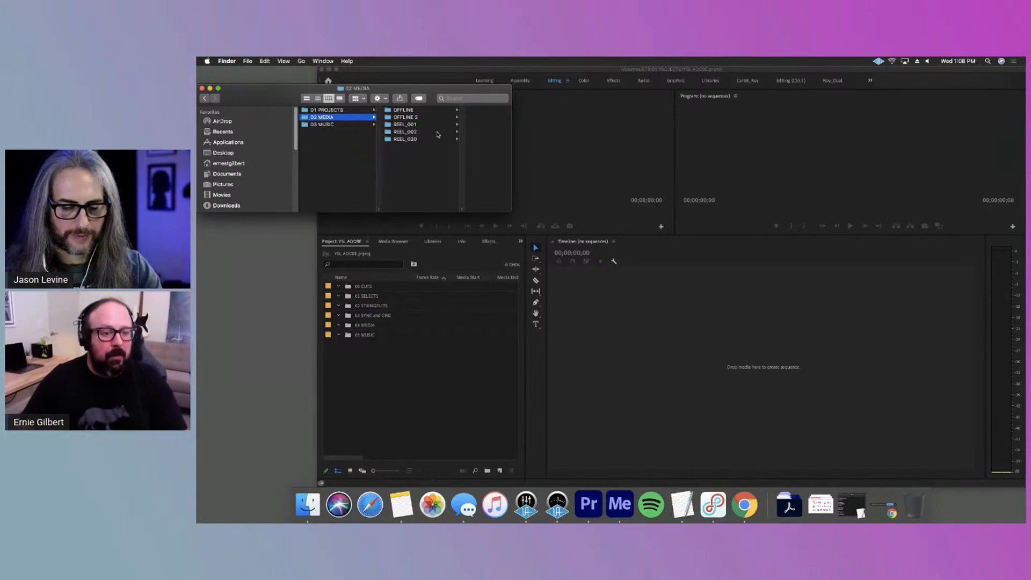
Import the OFFLINE folder from Finder's 02 MEDIA folder into the Premiere Pro project and place it inside the 04 MEDIA bin
left_click(375, 333)
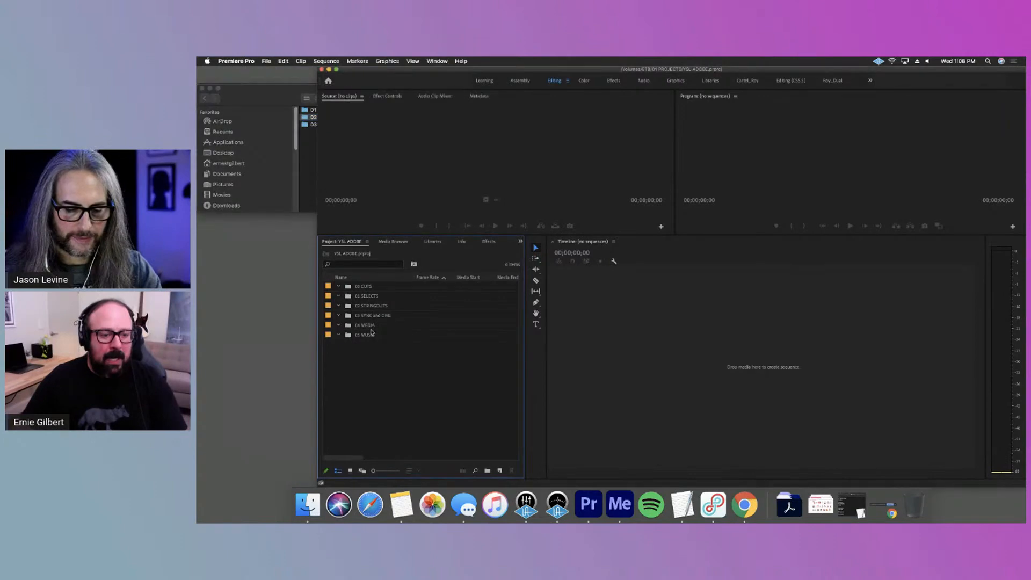
left_click(304, 147)
left_click(388, 111)
left_click_drag(386, 111, 399, 404)
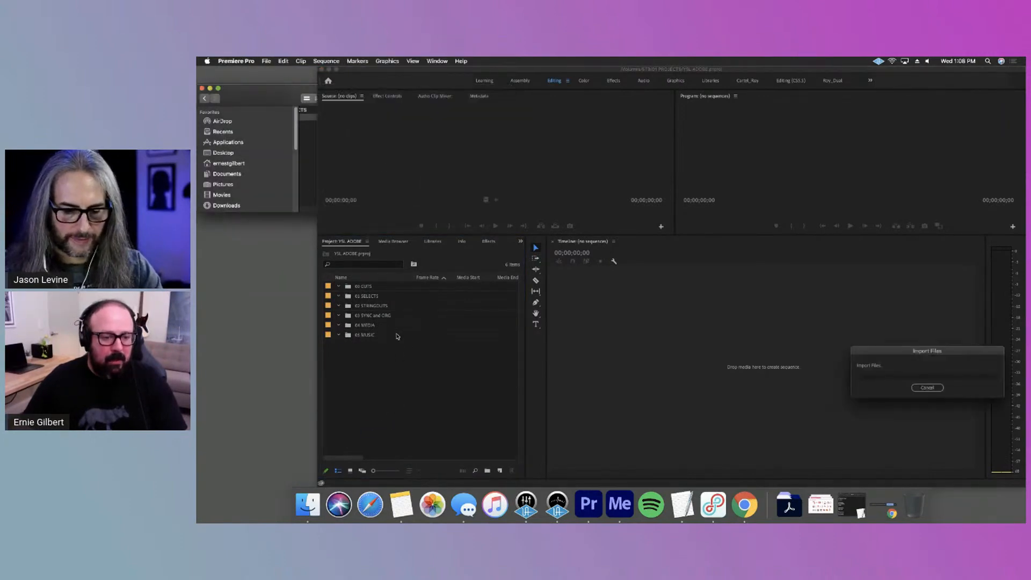
left_click_drag(363, 344, 377, 325)
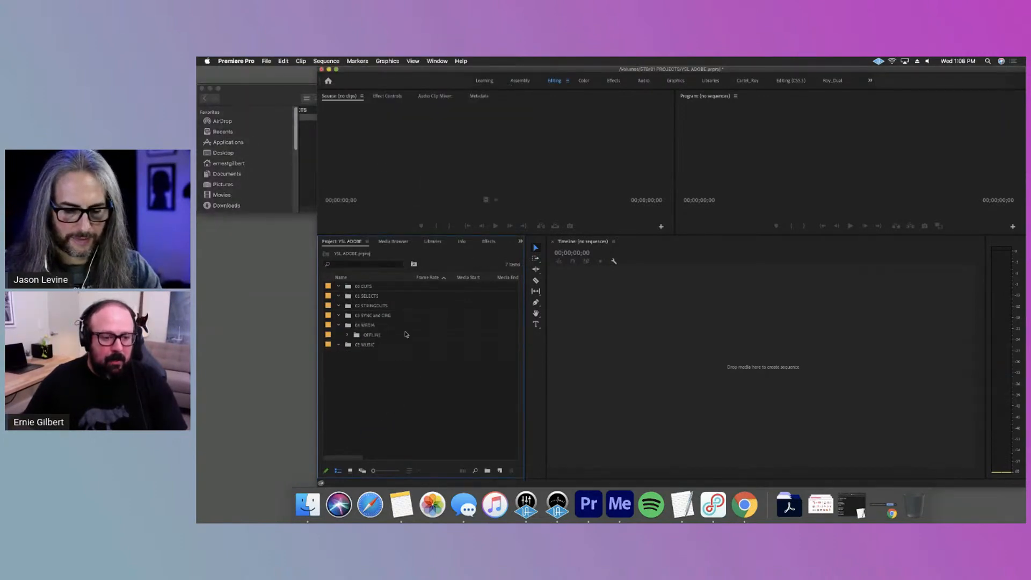
left_click(347, 335)
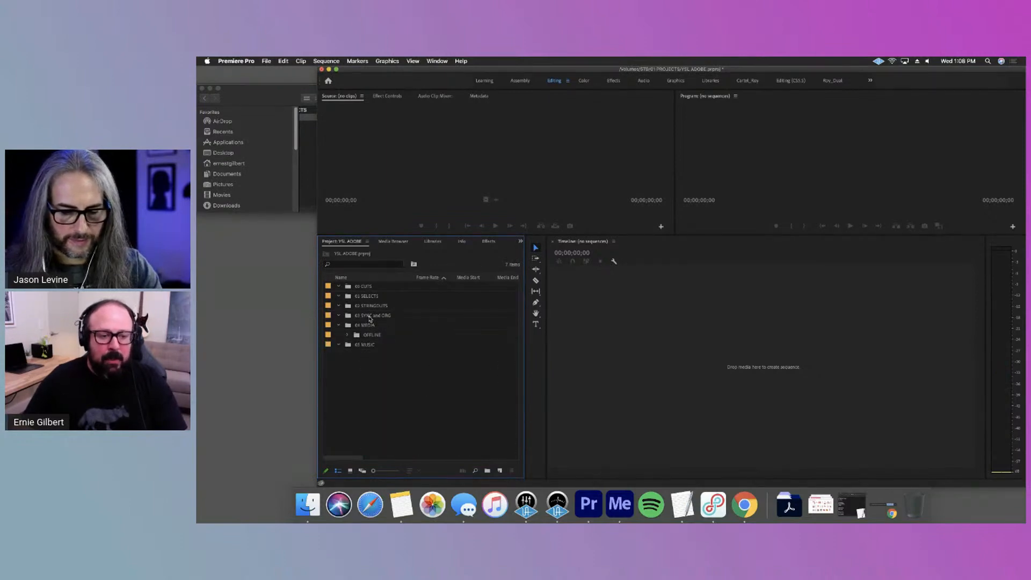
left_click(370, 317)
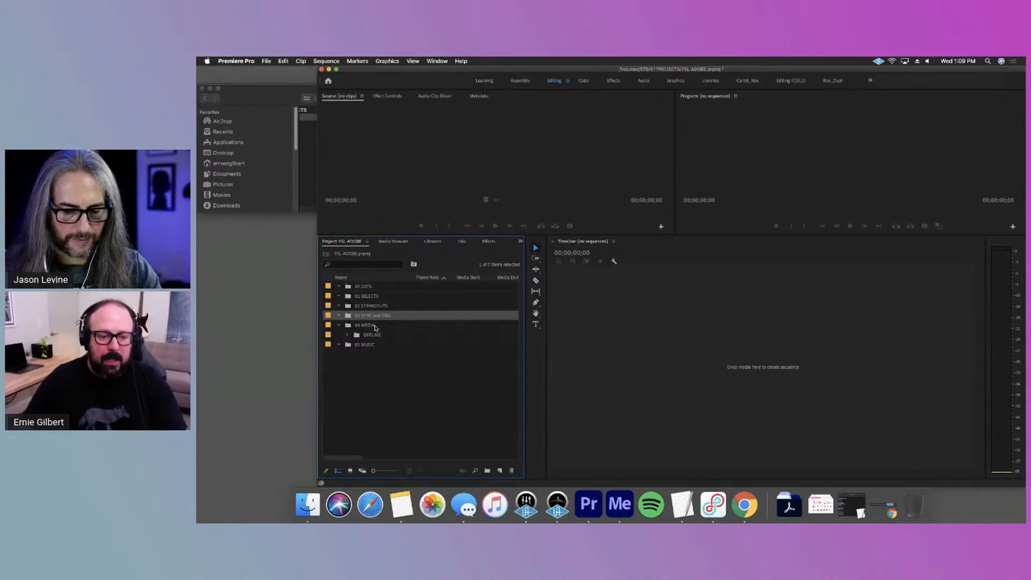
left_click(379, 306)
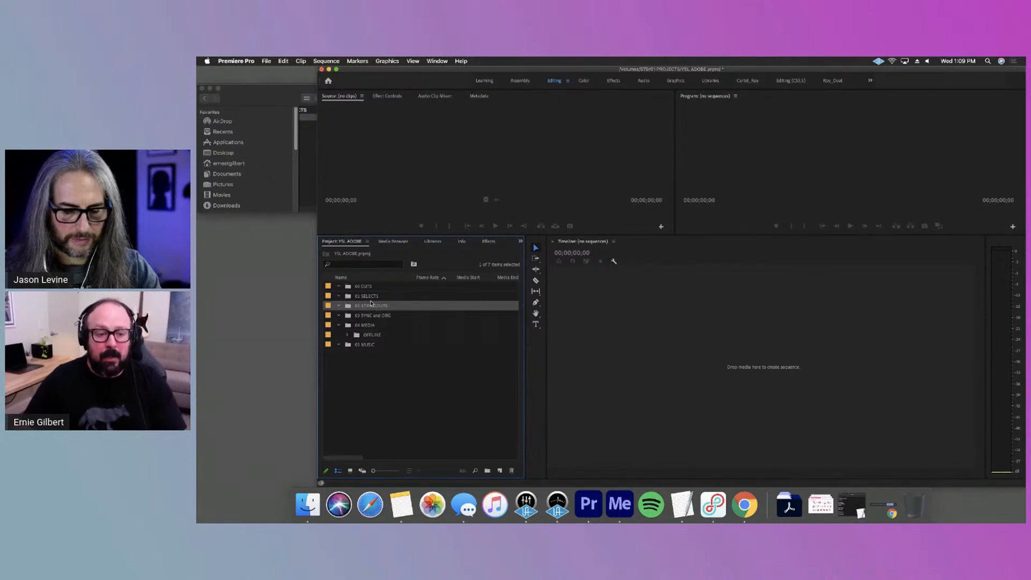
left_click(443, 297)
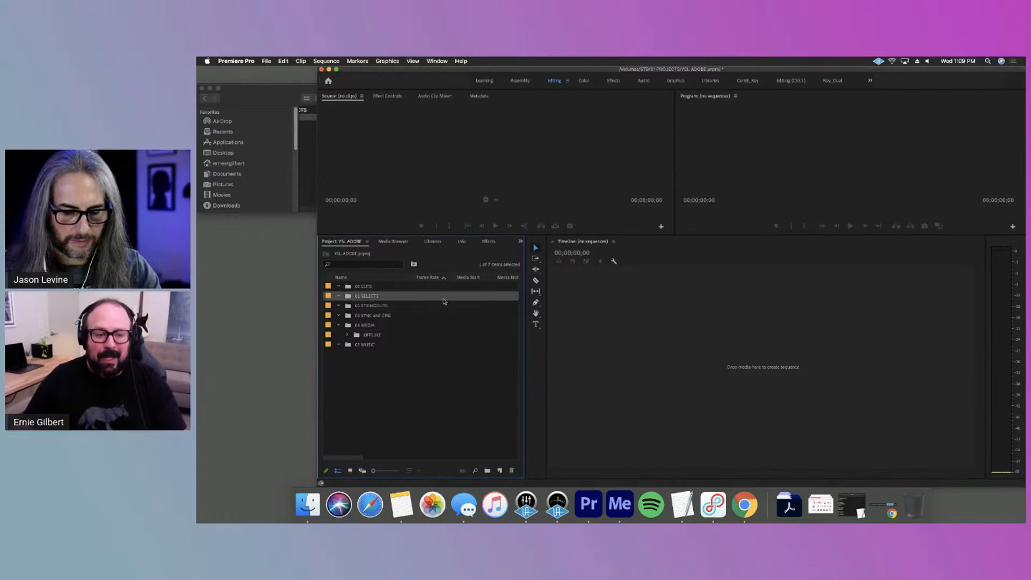
left_click(384, 310)
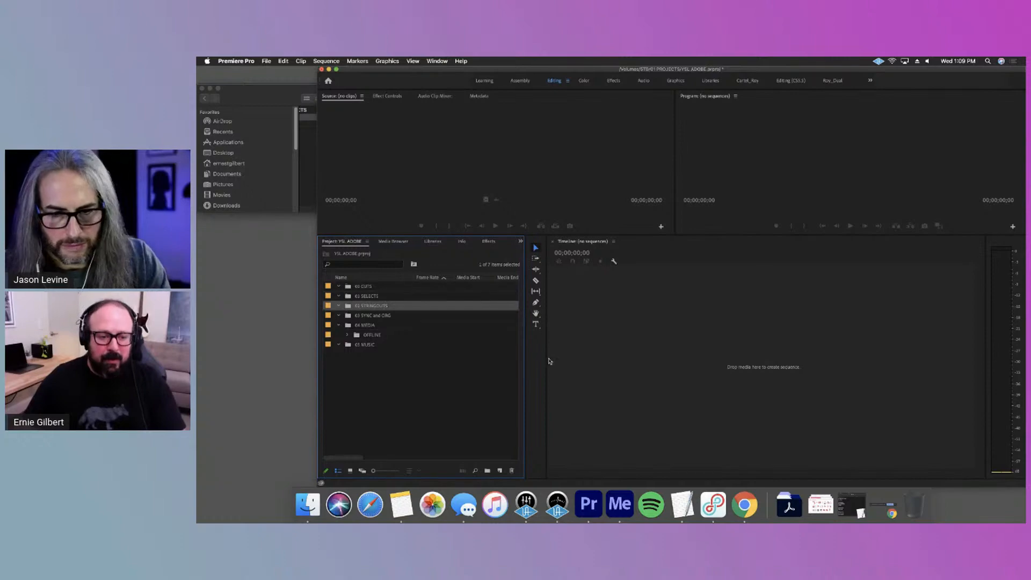
left_click(368, 327)
left_click(339, 325)
left_click(384, 317)
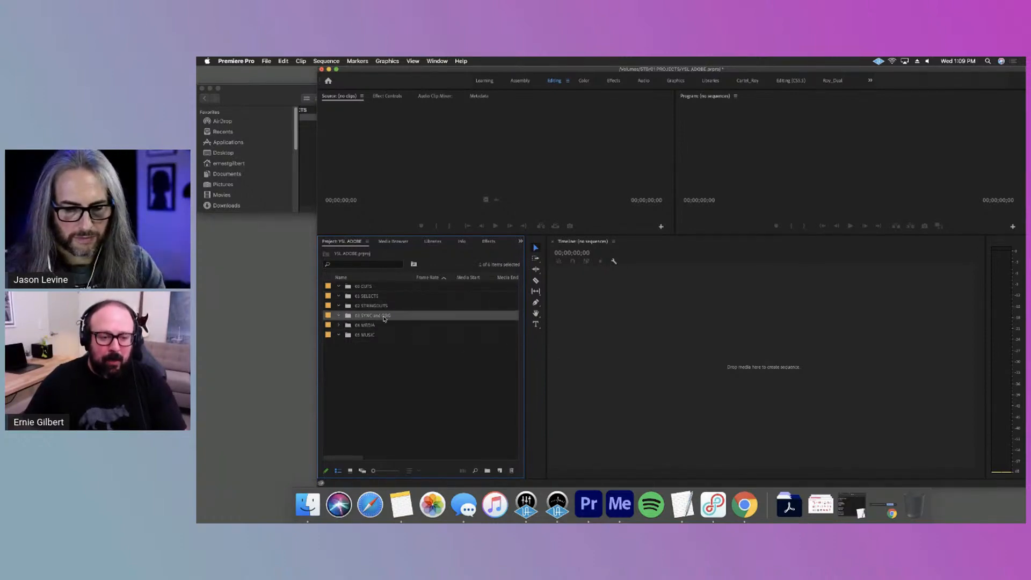
left_click(382, 308)
left_click(374, 299)
left_click(419, 378)
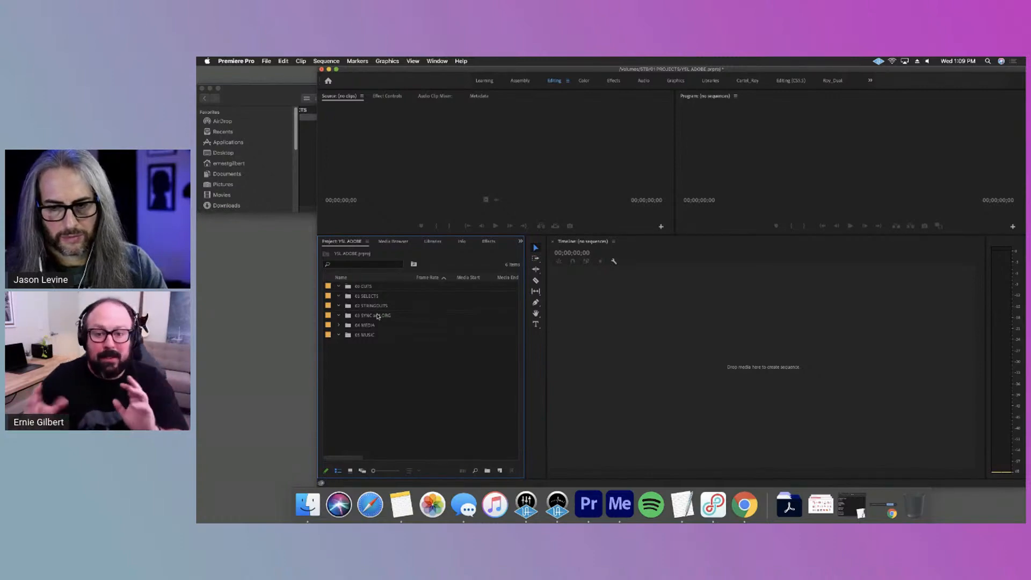
left_click(338, 325)
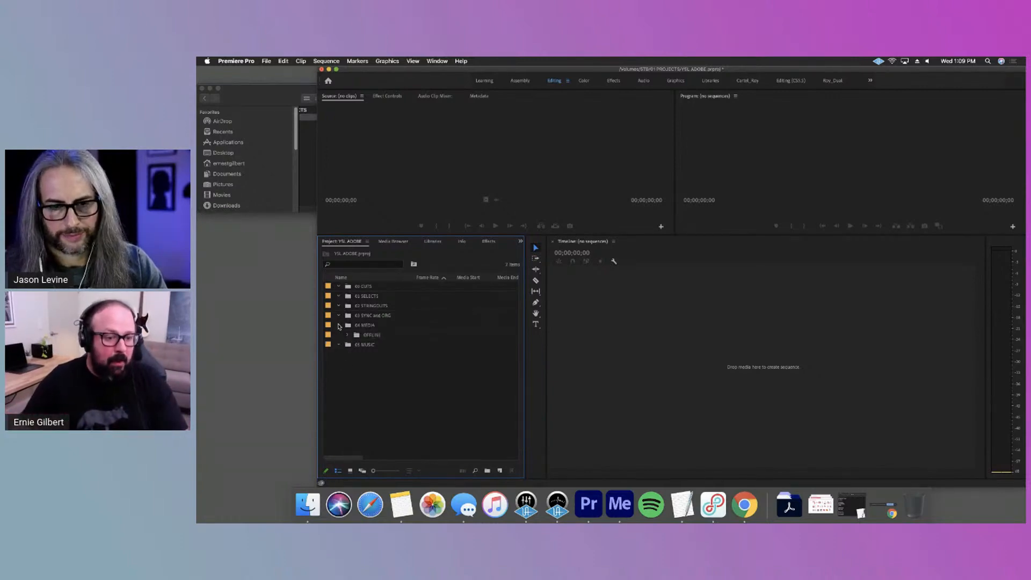
left_click(347, 334)
left_click(346, 334)
left_click(338, 324)
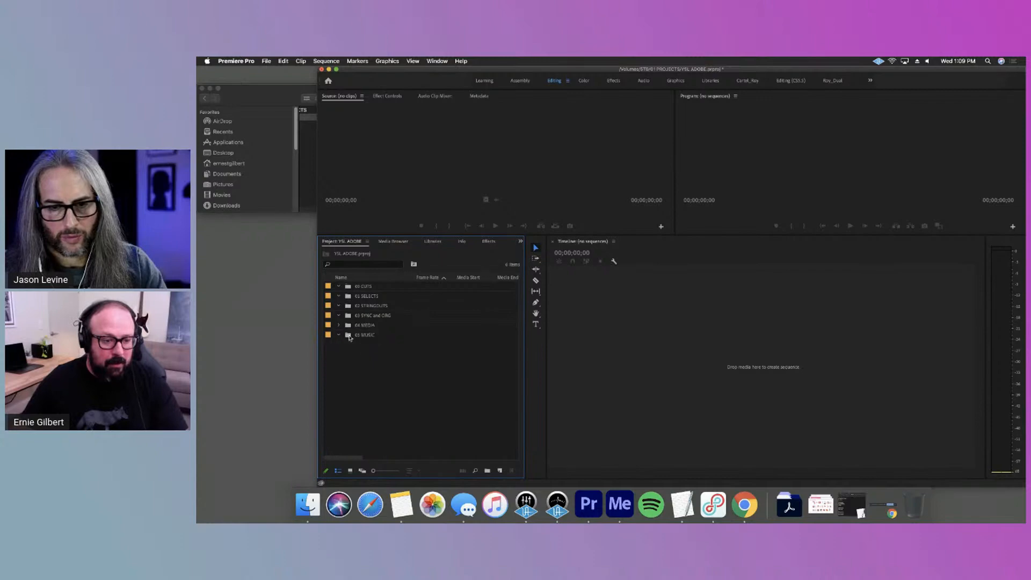
Import the mp3 from Finder's 03 MUSIC folder into the project's 05 MUSIC bin and collapse that bin
left_click(300, 174)
left_click(321, 135)
left_click(354, 124)
left_click(403, 112)
left_click_drag(395, 117, 392, 361)
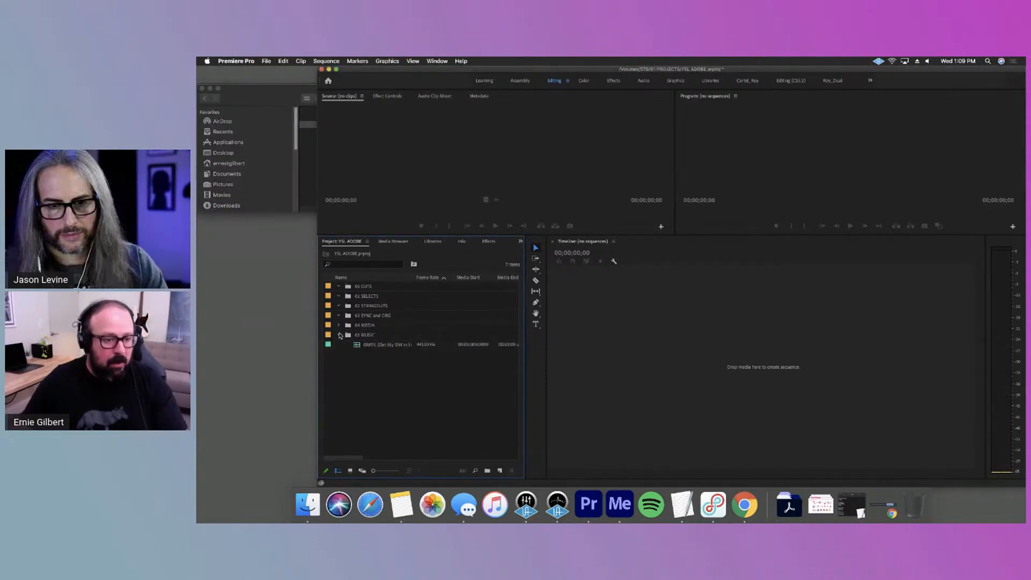
left_click(340, 334)
Expand the OFFLINE bin inside 04 MEDIA and widen the Name column to fit the full clip names
left_click(338, 326)
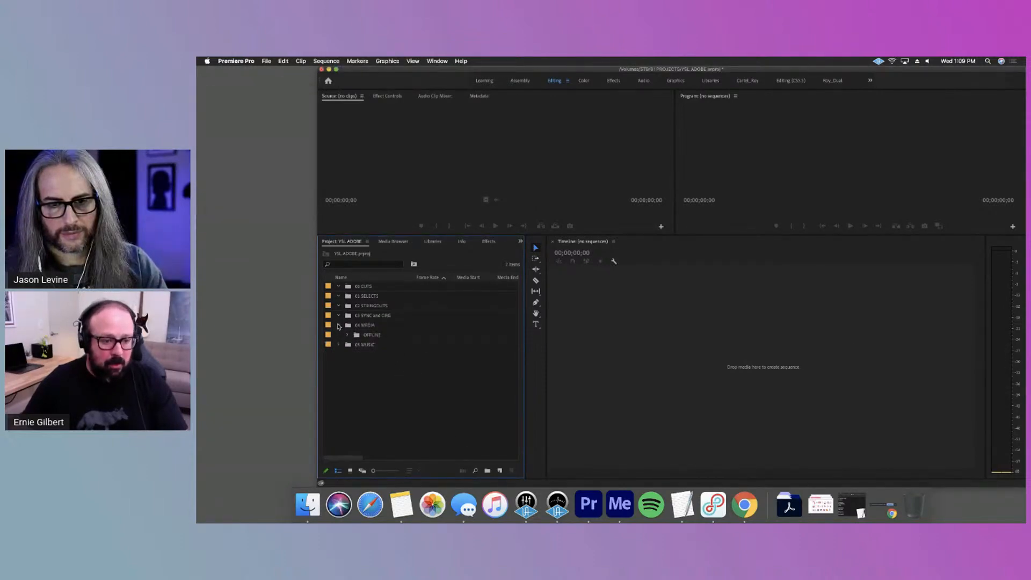
left_click(347, 335)
scroll(432, 349, "down", 3)
left_click_drag(413, 277, 459, 280)
scroll(414, 390, "down", 5)
scroll(415, 388, "up", 8)
Preview the first three OFFLINE clips in the Source monitor, skipping ahead to two points in the third
double_click(379, 346)
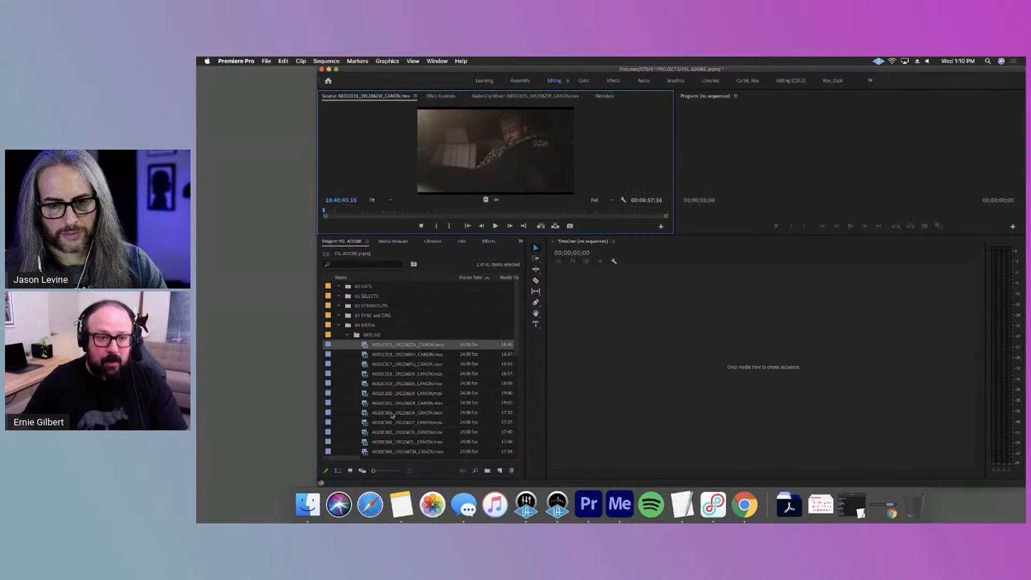
double_click(379, 357)
double_click(395, 365)
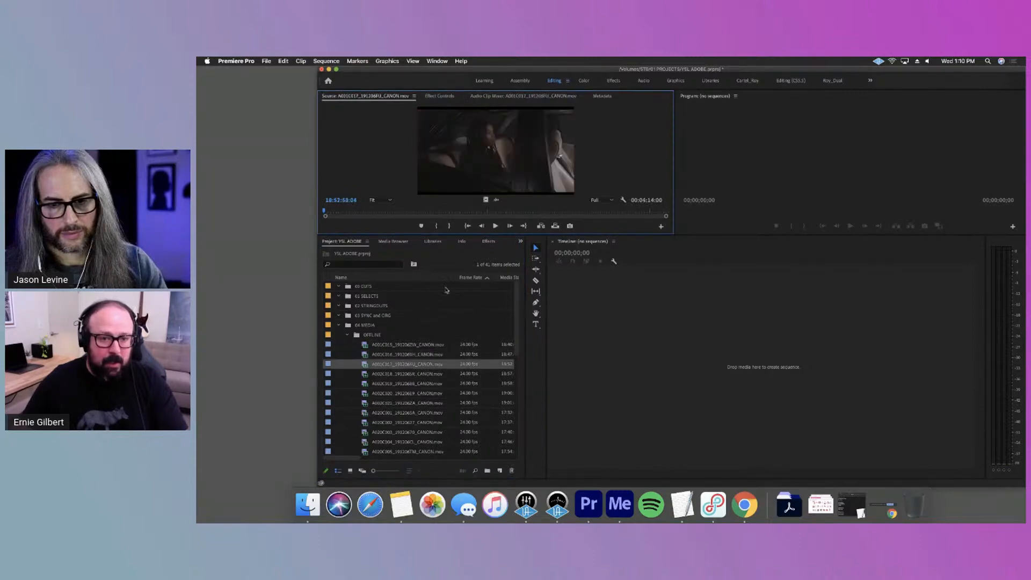
left_click(488, 211)
left_click(526, 212)
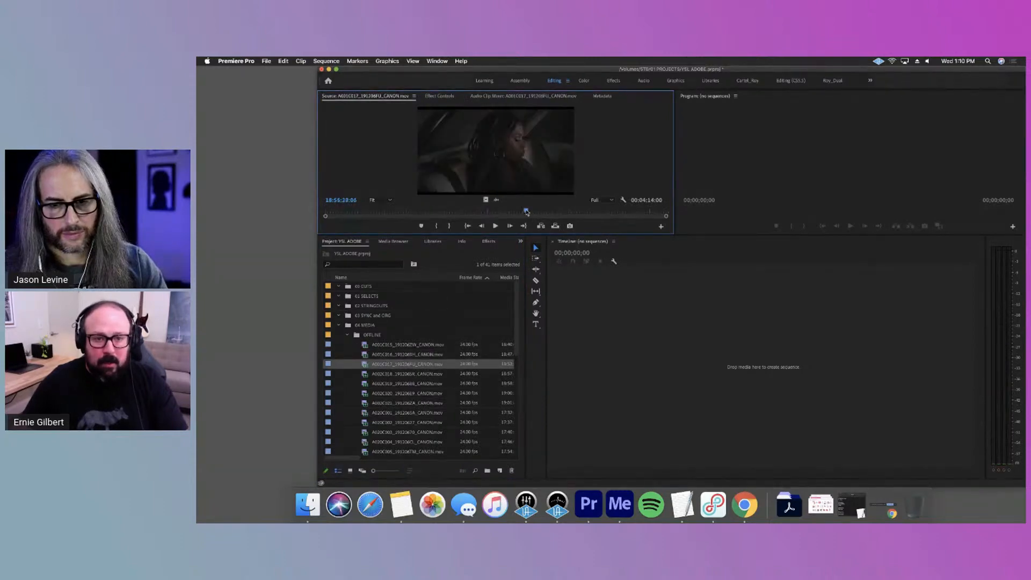
Preview the fourth through seventh OFFLINE clips, viewing the seventh in a maximized Source monitor before restoring the layout
double_click(422, 375)
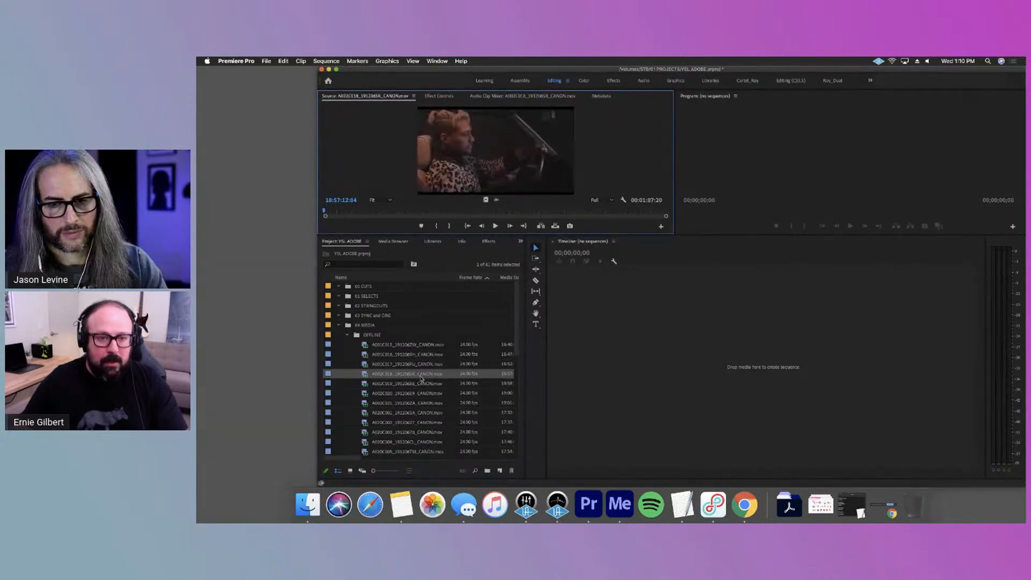
double_click(421, 384)
double_click(412, 393)
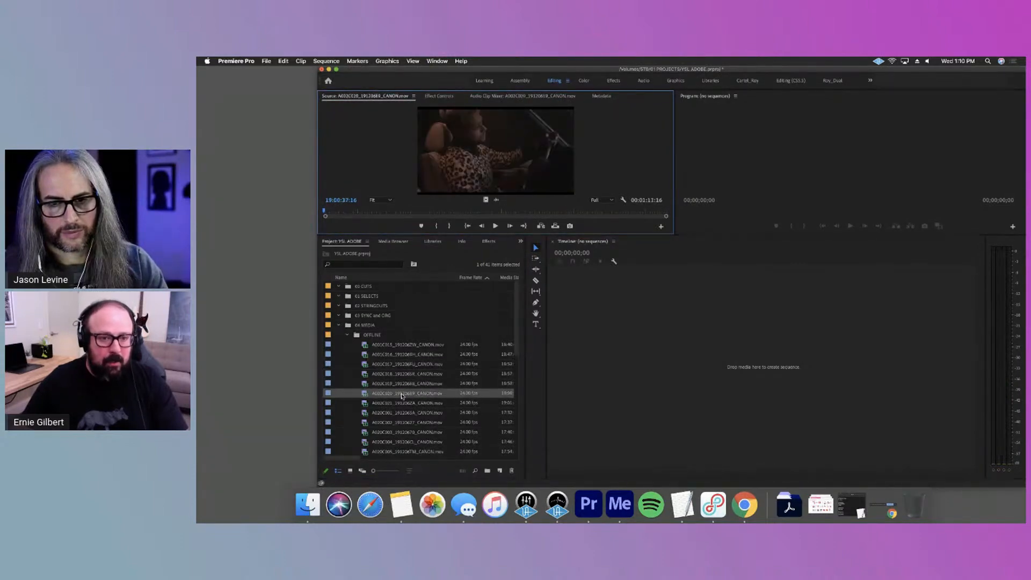
left_click(451, 212)
scroll(349, 456, "down", 3)
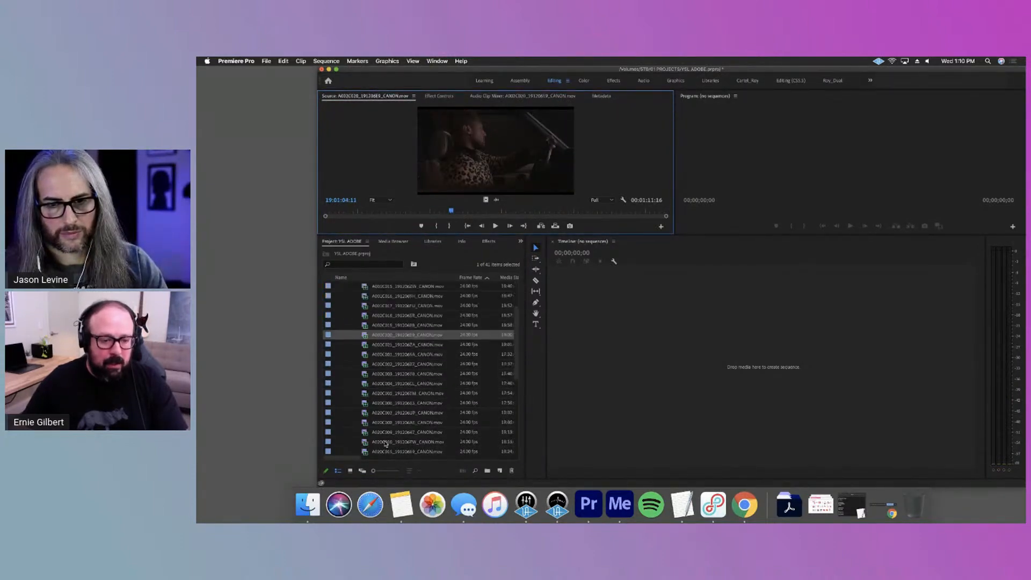
double_click(427, 345)
key("grave")
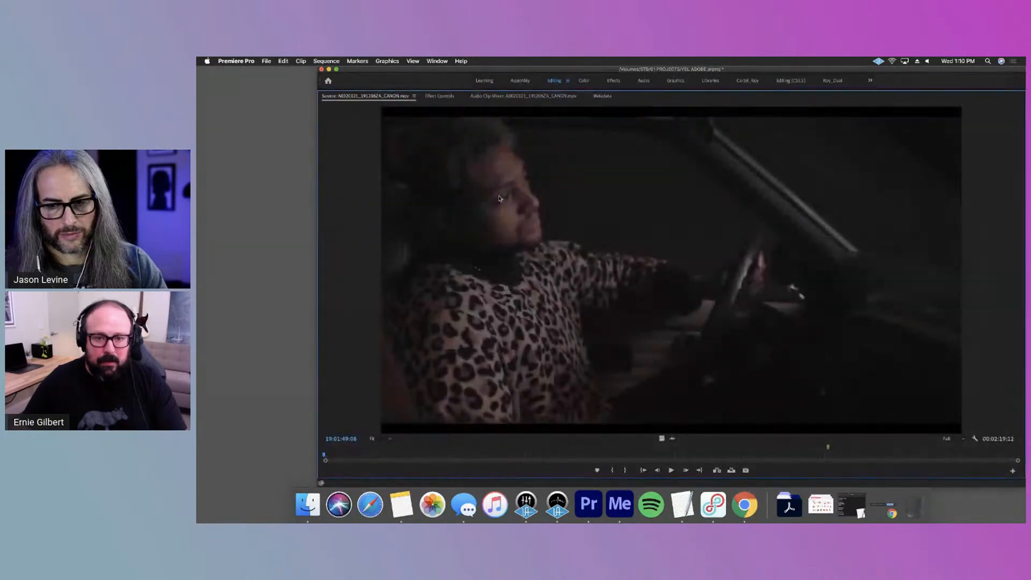
key("grave")
Preview several clips further down the OFFLINE bin in the Source monitor, ending with the second-to-last clip
scroll(451, 407, "down", 5)
double_click(413, 326)
double_click(414, 337)
scroll(419, 410, "down", 3)
double_click(419, 398)
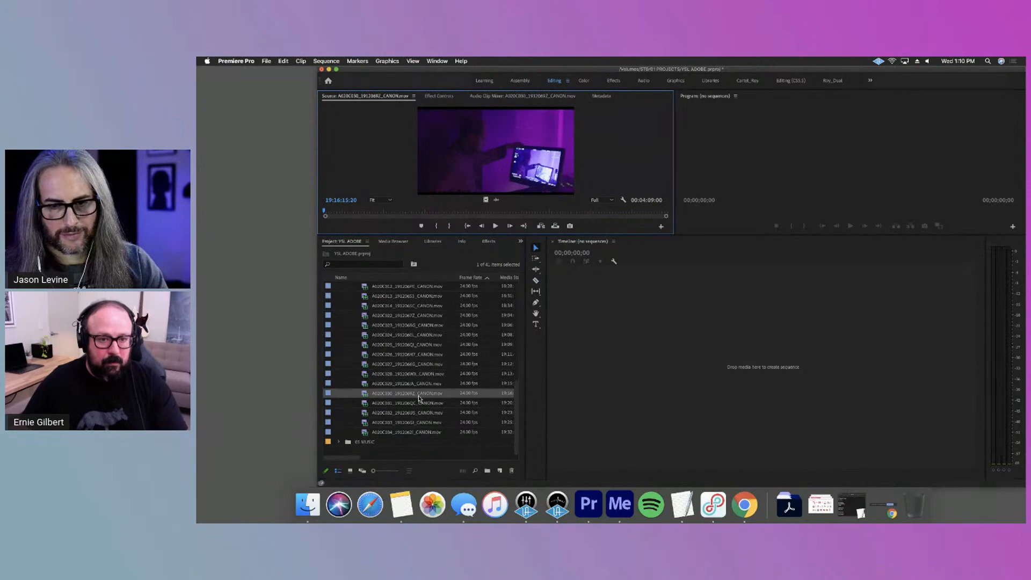
double_click(411, 432)
double_click(414, 422)
Collapse the OFFLINE bin and save the project
scroll(419, 424, "up", 10)
left_click(347, 334)
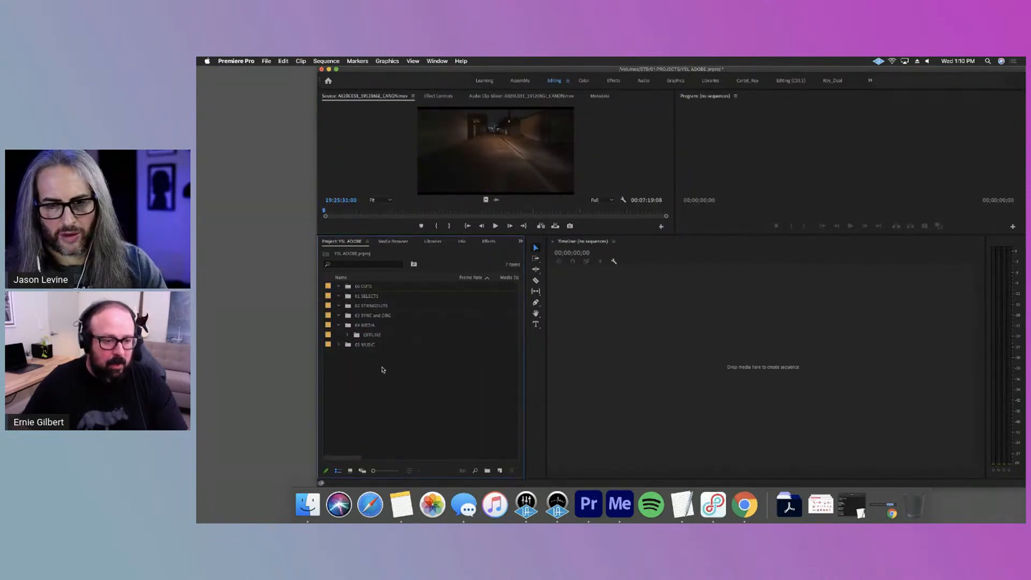
key("super+s")
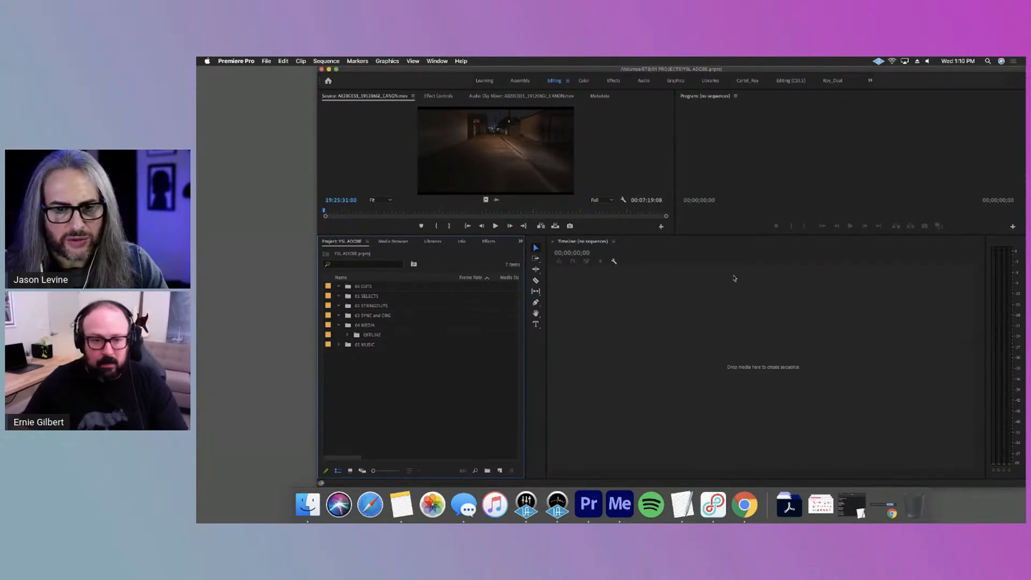
Expand the Premiere Pro window to the full width of the screen
left_click(337, 70)
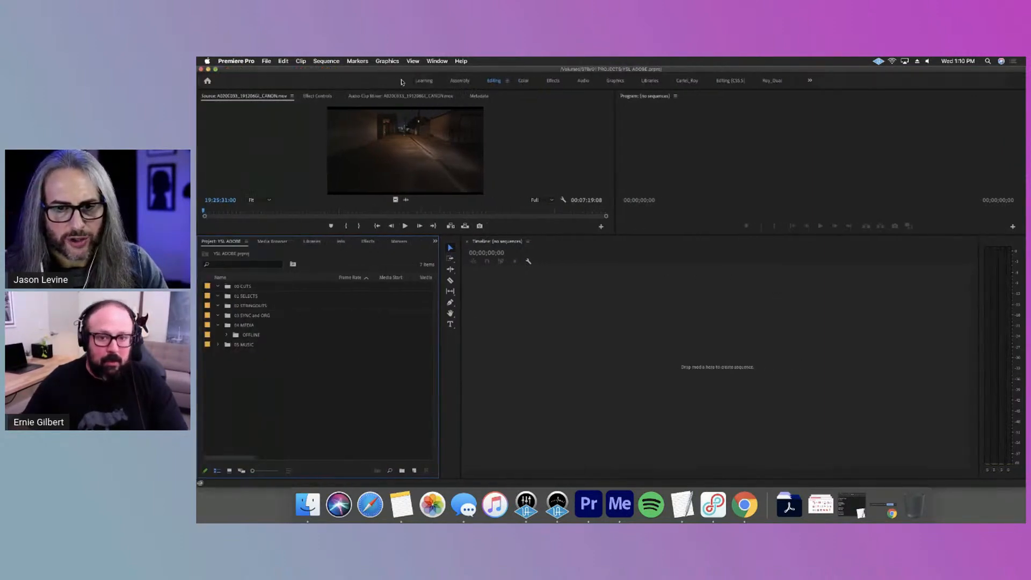
left_click(216, 69)
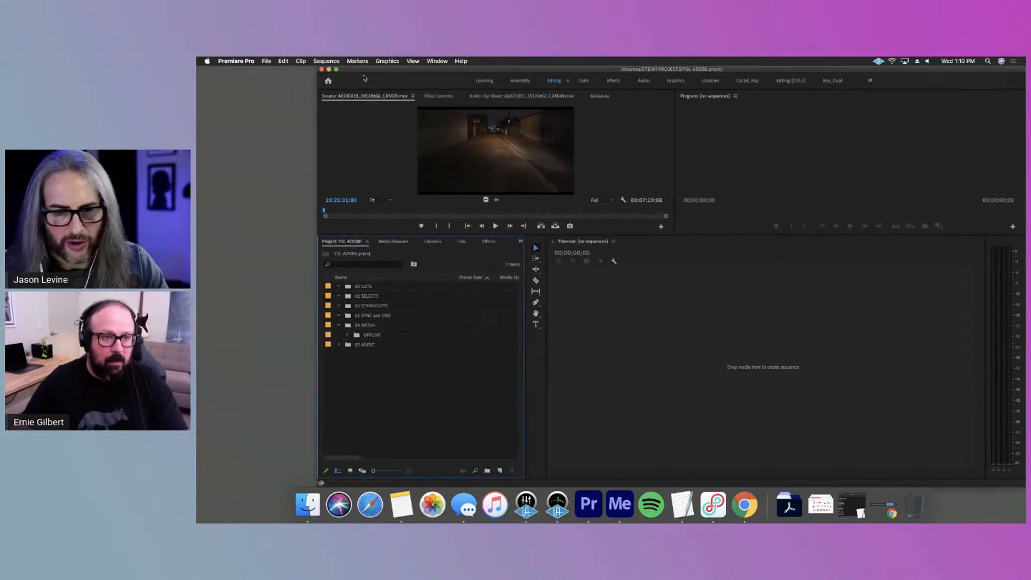
double_click(337, 70)
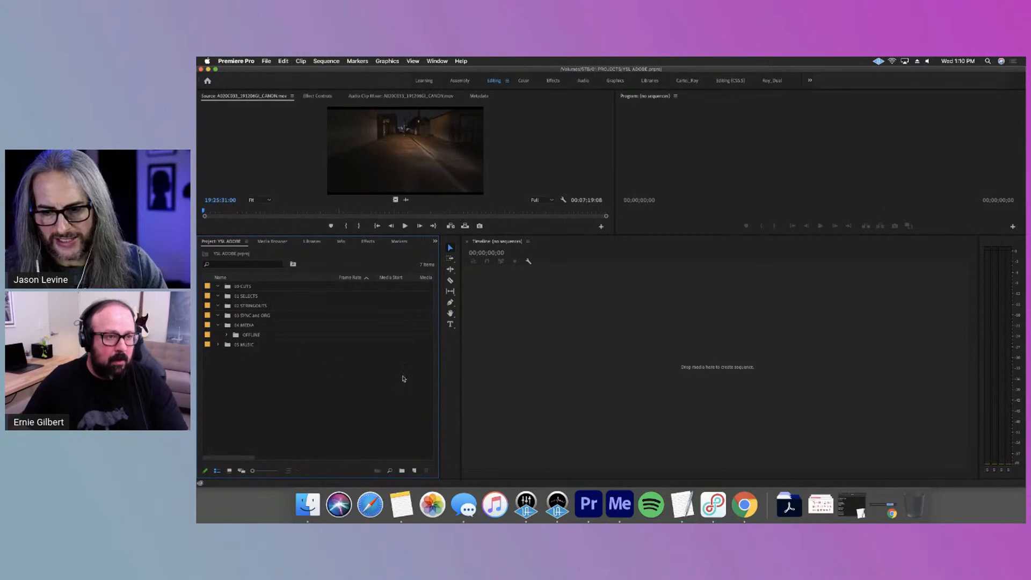
Enlarge the Source and Program monitors and preview the first four clips of the OFFLINE bin
left_click(218, 297)
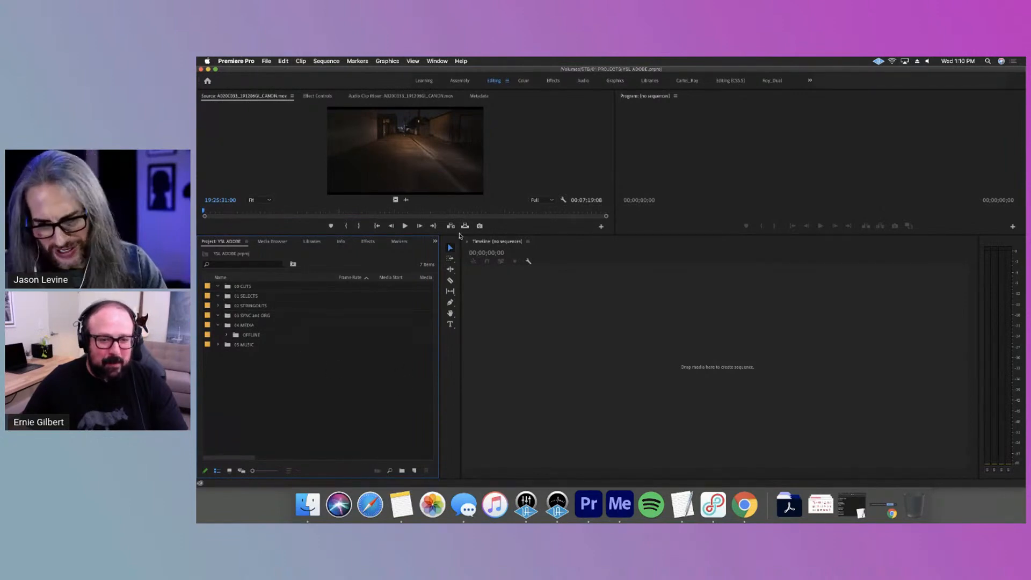
left_click_drag(460, 235, 466, 283)
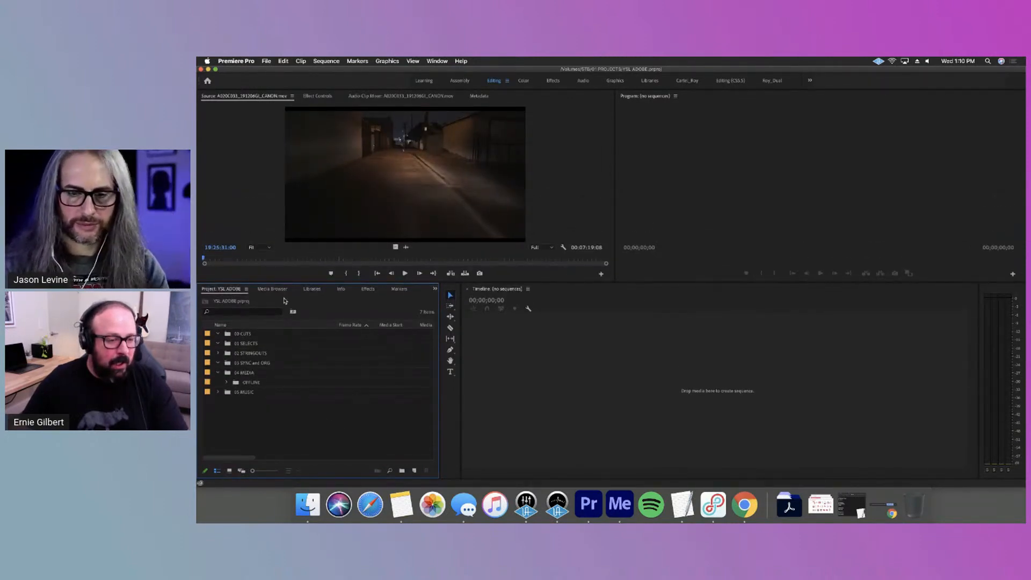
left_click(225, 381)
double_click(276, 394)
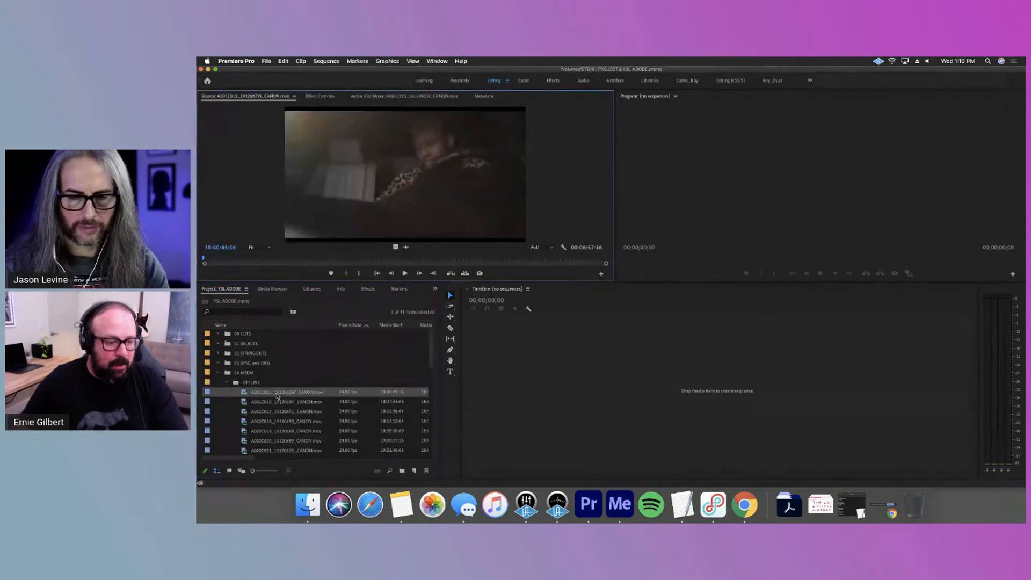
double_click(276, 399)
scroll(288, 400, "down", 2)
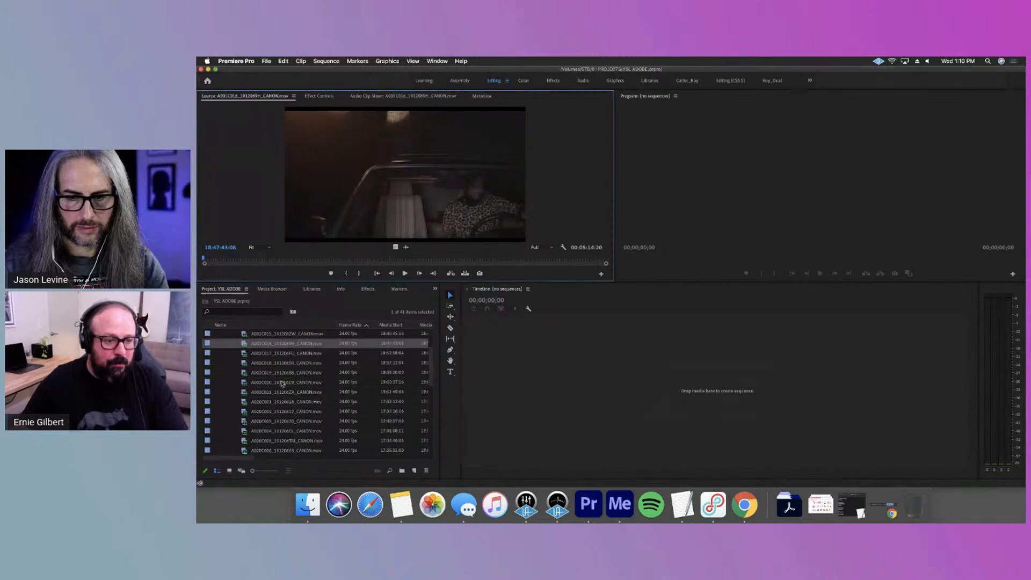
left_click(268, 355)
double_click(269, 355)
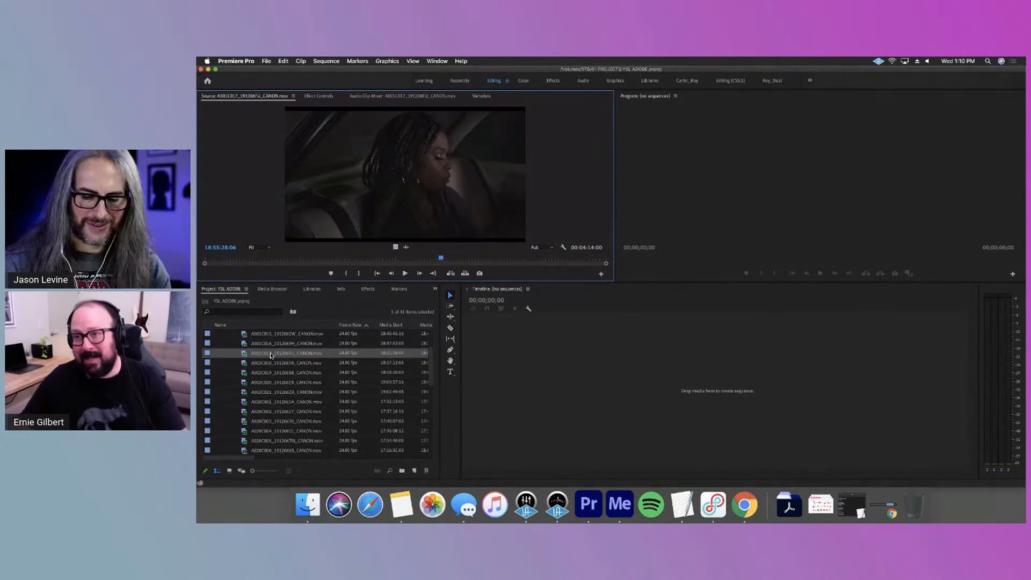
double_click(276, 361)
Move all clips from the OFFLINE bin directly into the 04 MEDIA bin and delete the emptied OFFLINE bin
scroll(300, 360, "up", 1)
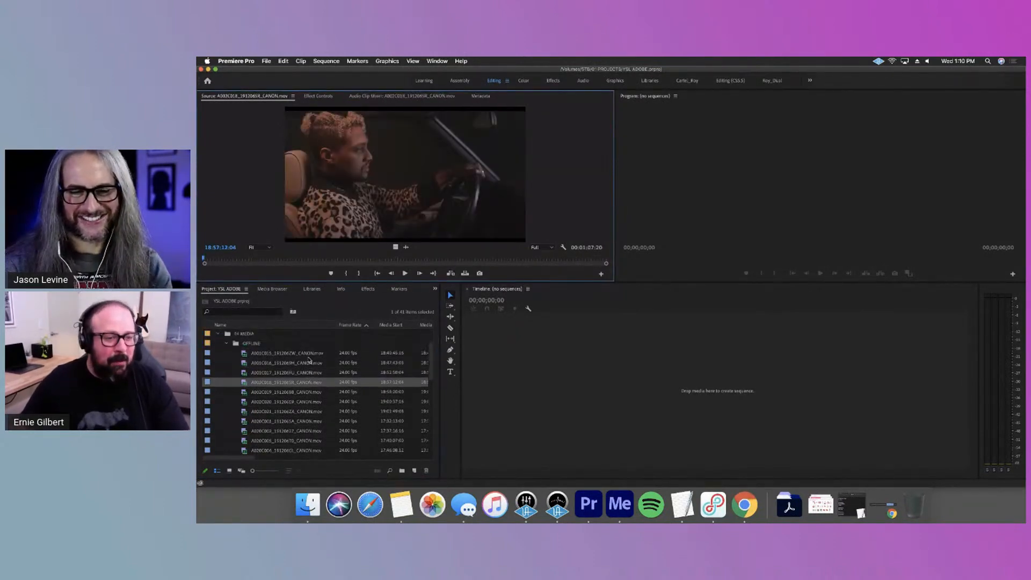
scroll(308, 359, "down", 10)
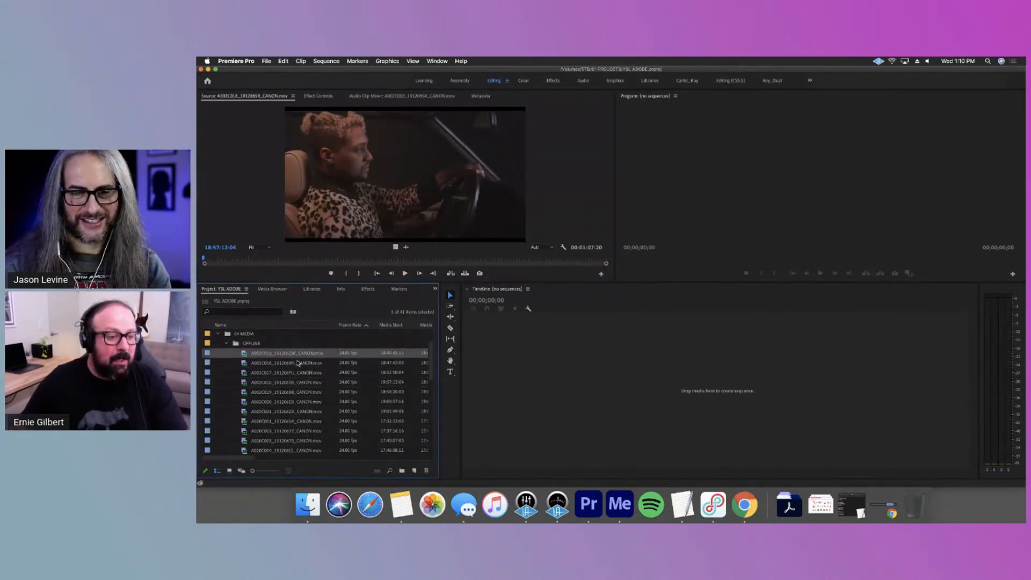
left_click(310, 437, "shift")
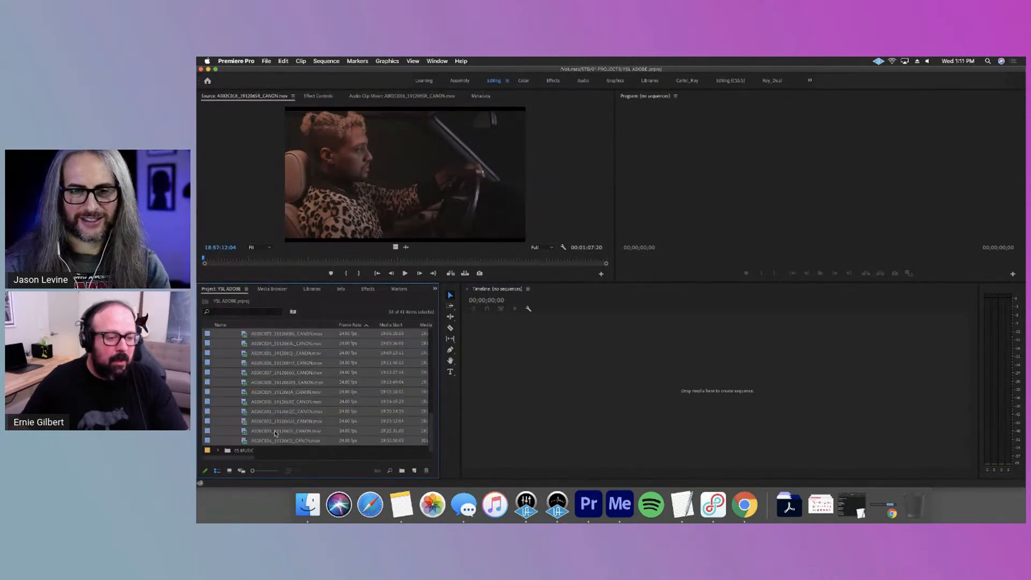
scroll(278, 430, "up", 10)
left_click_drag(263, 402, 250, 372)
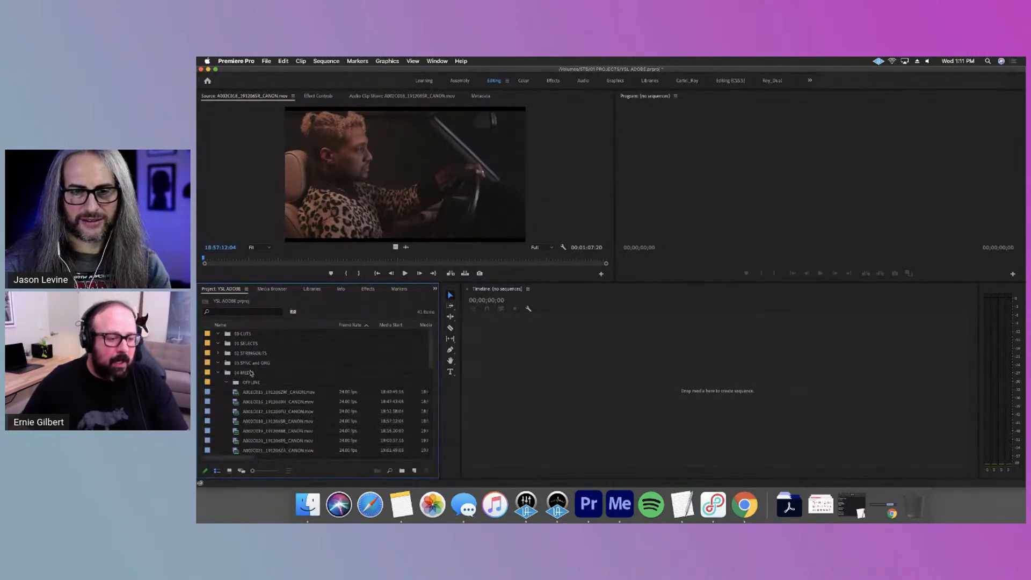
left_click(254, 384)
key("Delete")
Select all the clips in the 04 MEDIA bin and create a new sequence from them
left_click(255, 384)
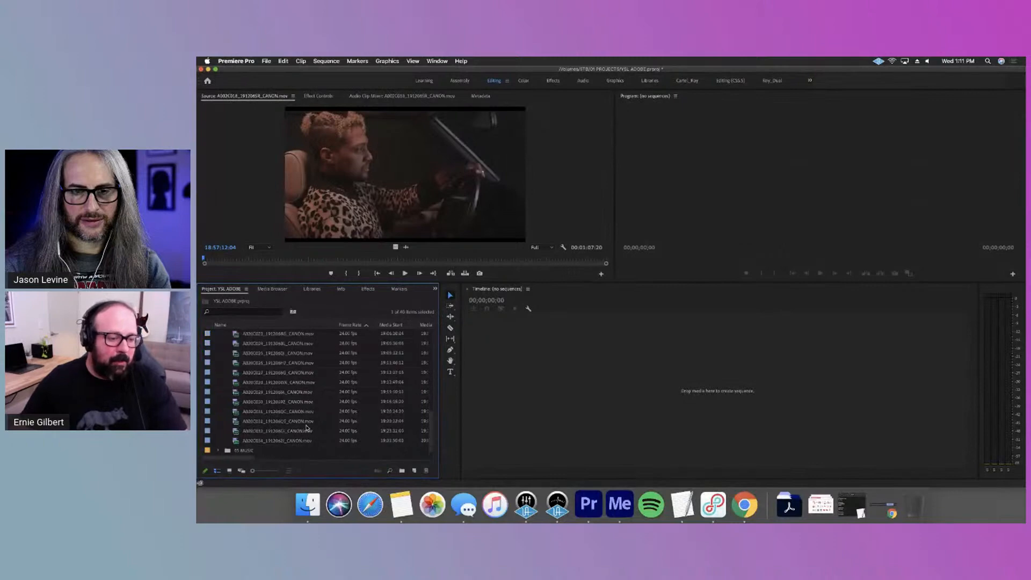
scroll(279, 446, "down", 4)
scroll(279, 430, "down", 5)
left_click(288, 443, "shift")
left_click_drag(287, 445, 414, 470)
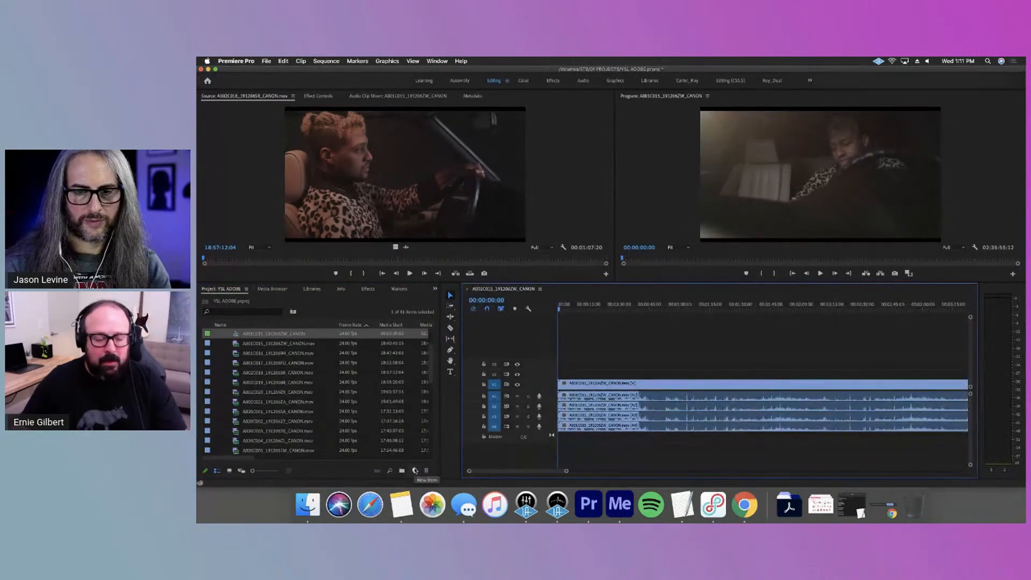
left_click(267, 354)
scroll(303, 378, "down", 10)
left_click(296, 430, "shift")
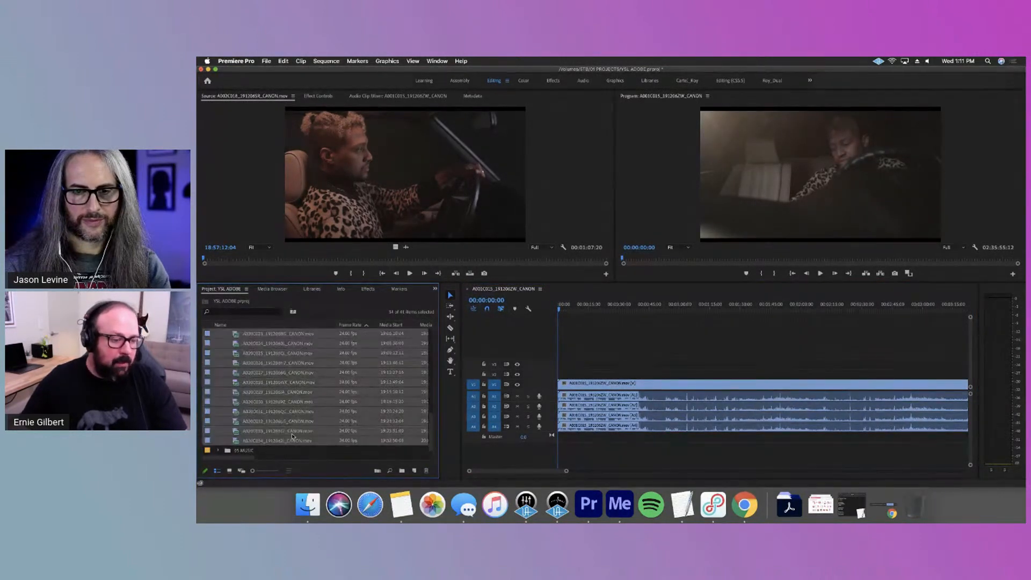
scroll(296, 430, "up", 10)
scroll(290, 429, "down", 4)
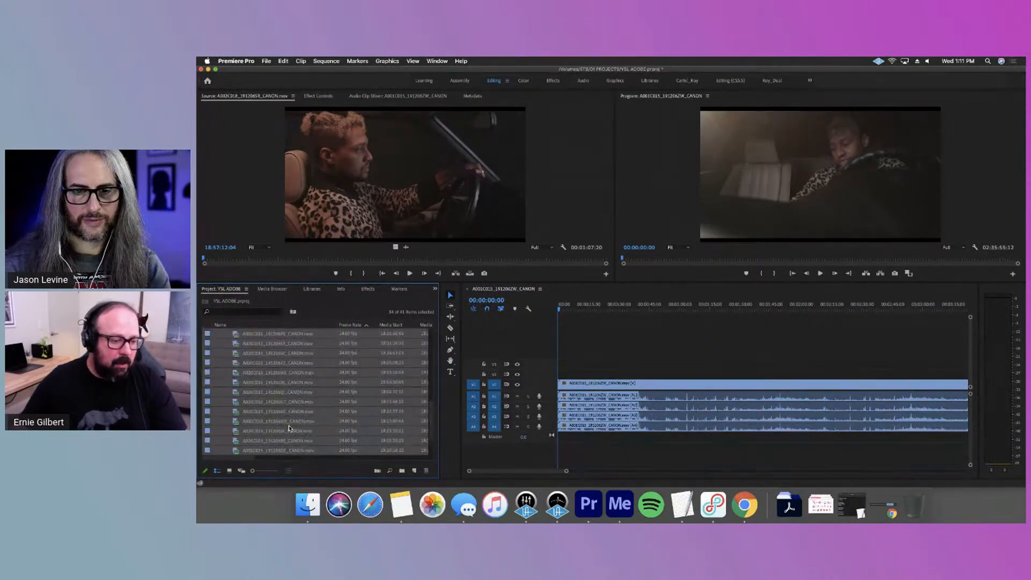
scroll(289, 428, "down", 4)
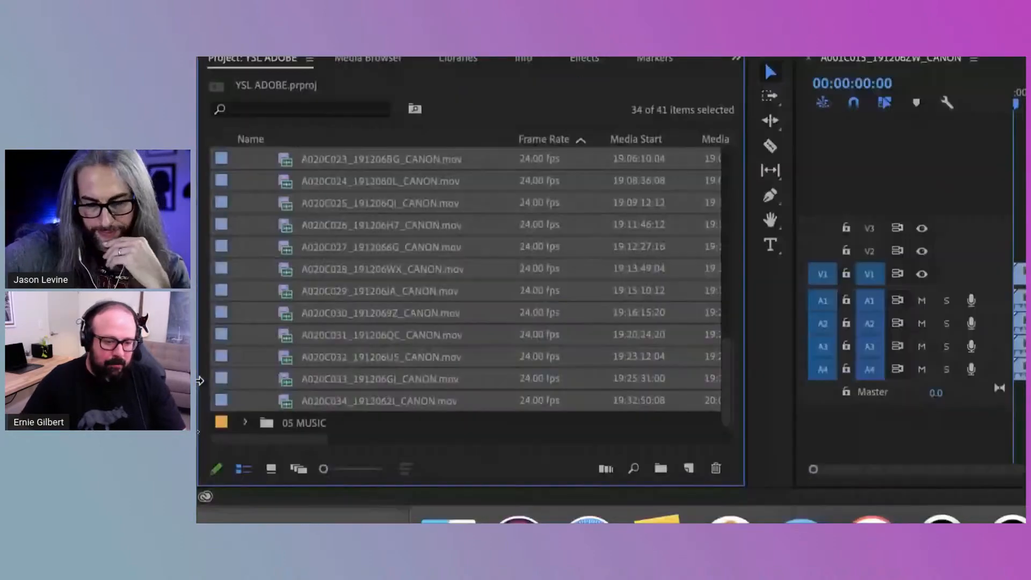
left_click_drag(290, 368, 688, 468)
scroll(265, 321, "up", 5)
left_click(332, 306)
left_click(335, 295)
key("Delete")
left_click(339, 275)
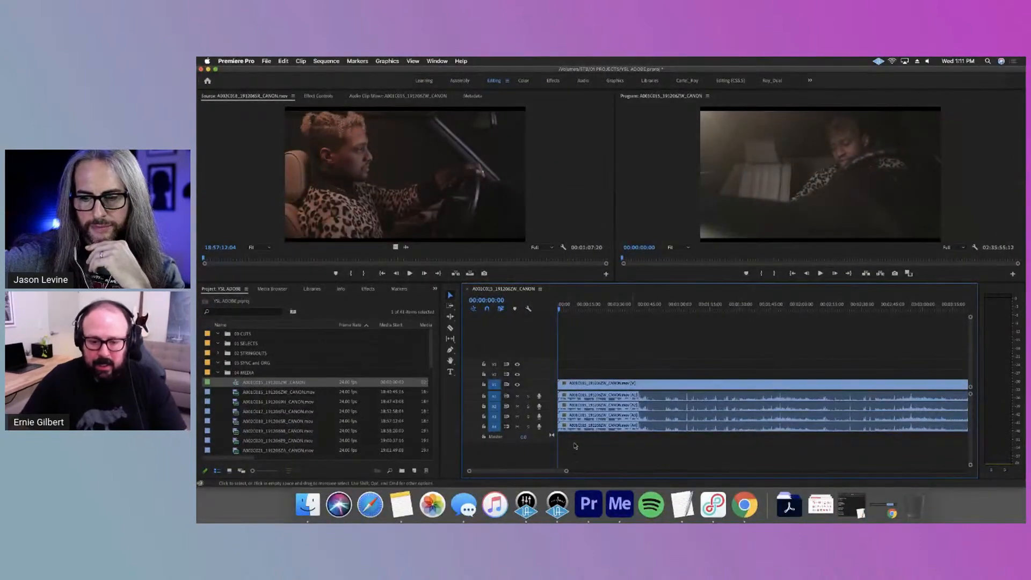
Rename the new sequence in the 04 MEDIA bin as ALL FOOTAGE and save the project
left_click_drag(566, 471, 851, 489)
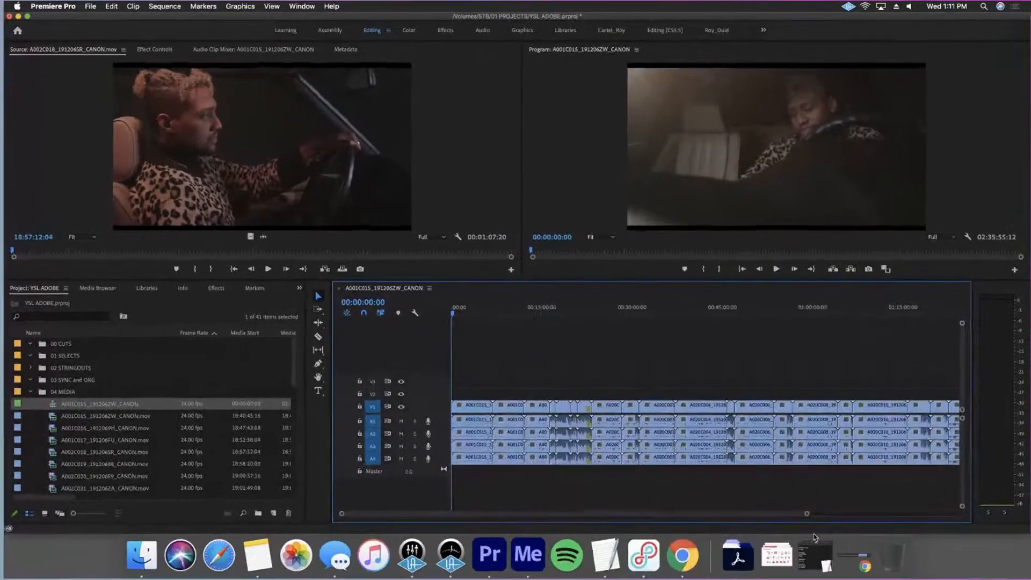
left_click_drag(815, 538, 982, 538)
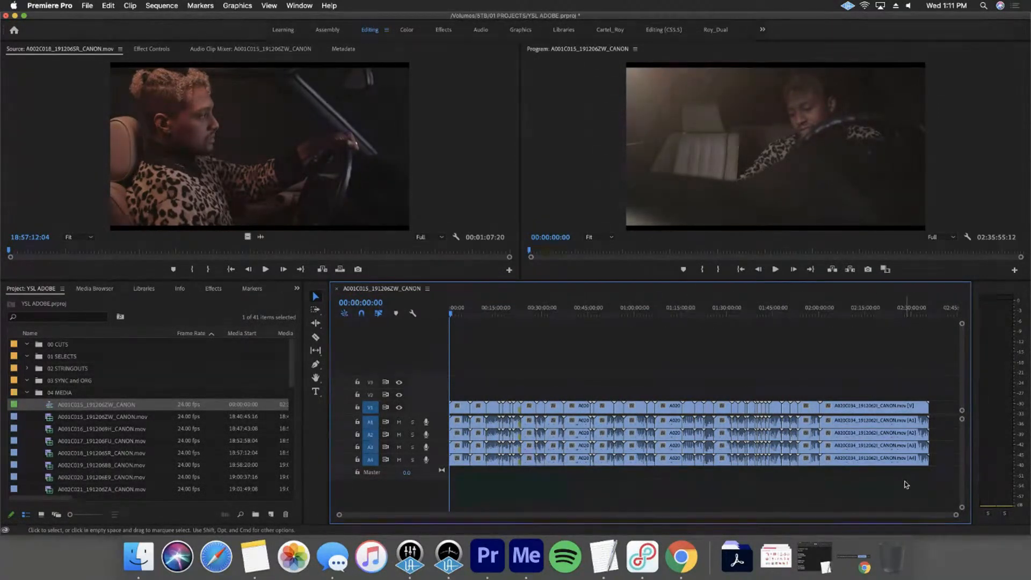
left_click(77, 404)
type("ALL FOOTAGE")
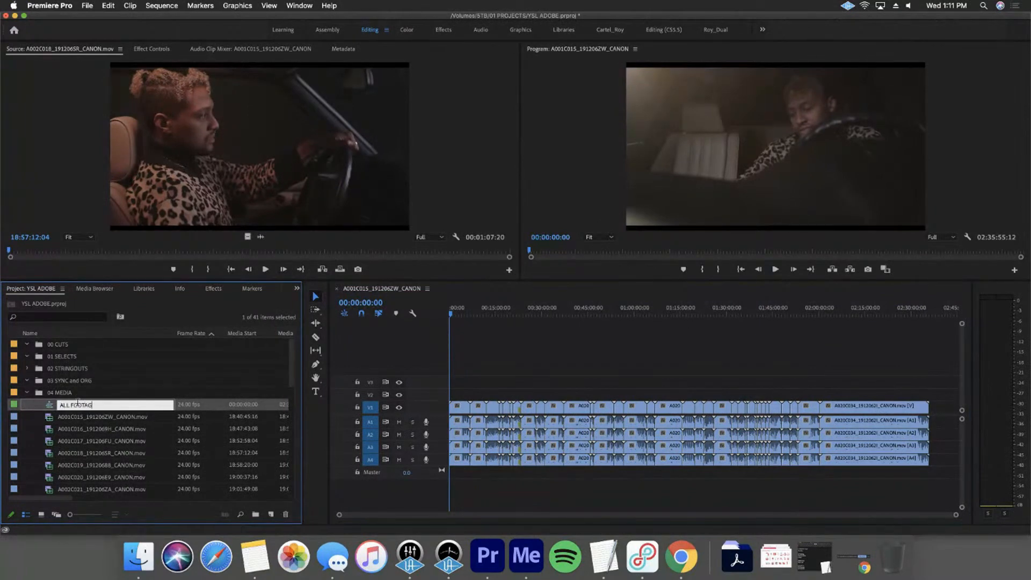
left_click(120, 394)
key("super+s")
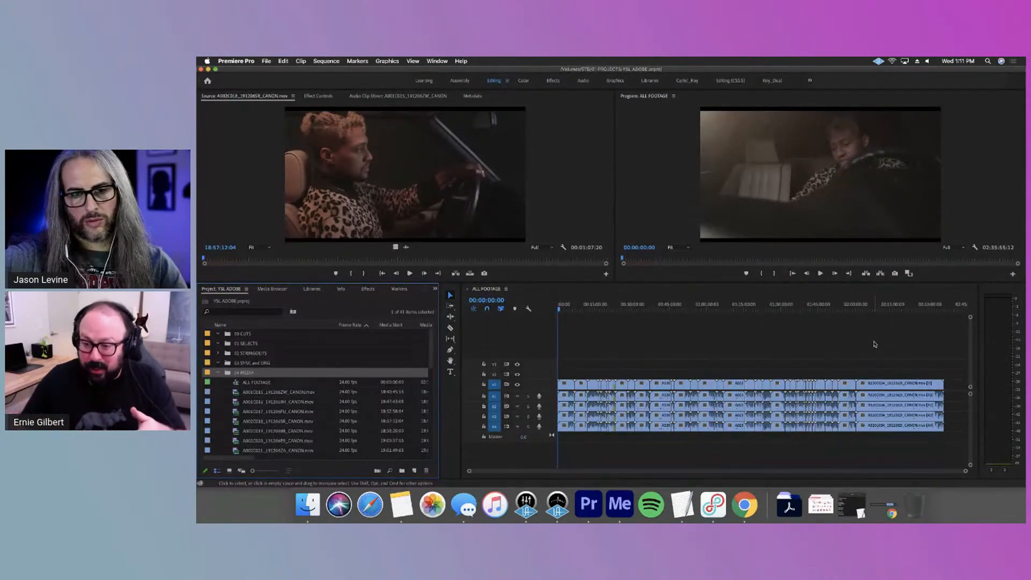
Go to the end of the ALL FOOTAGE sequence to check its total running time
left_click(895, 305)
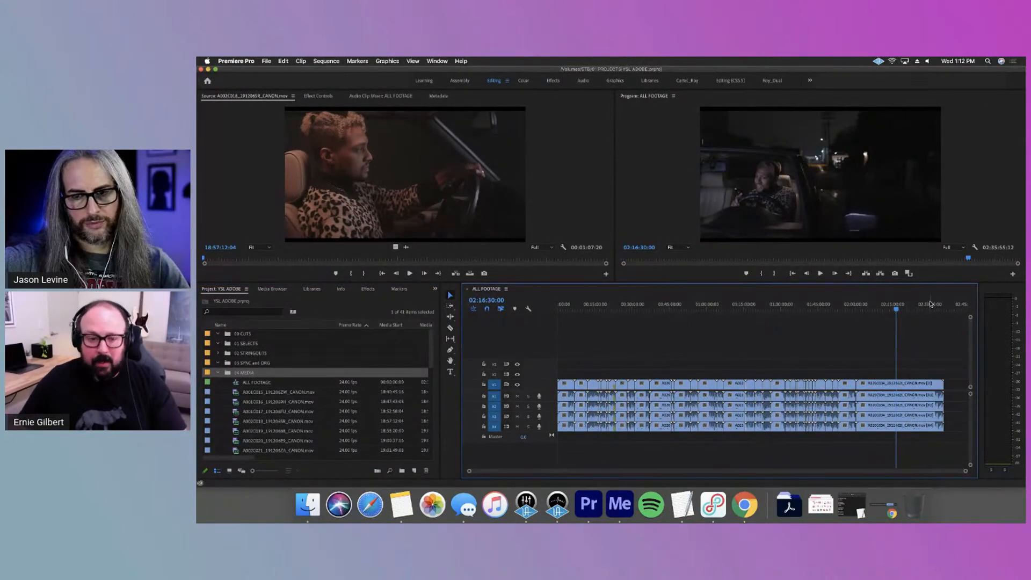
key("End")
left_click(481, 301)
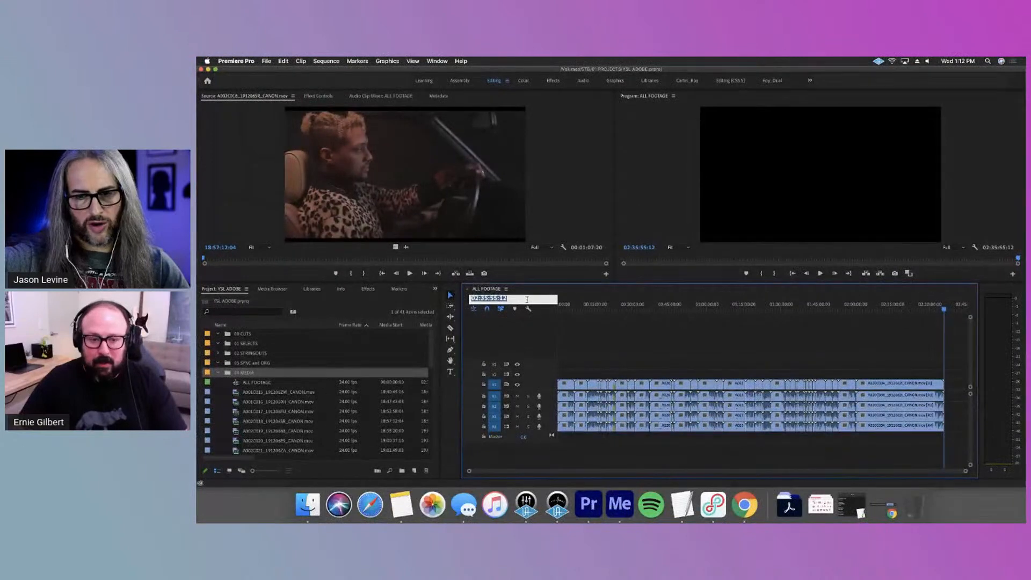
left_click(736, 335)
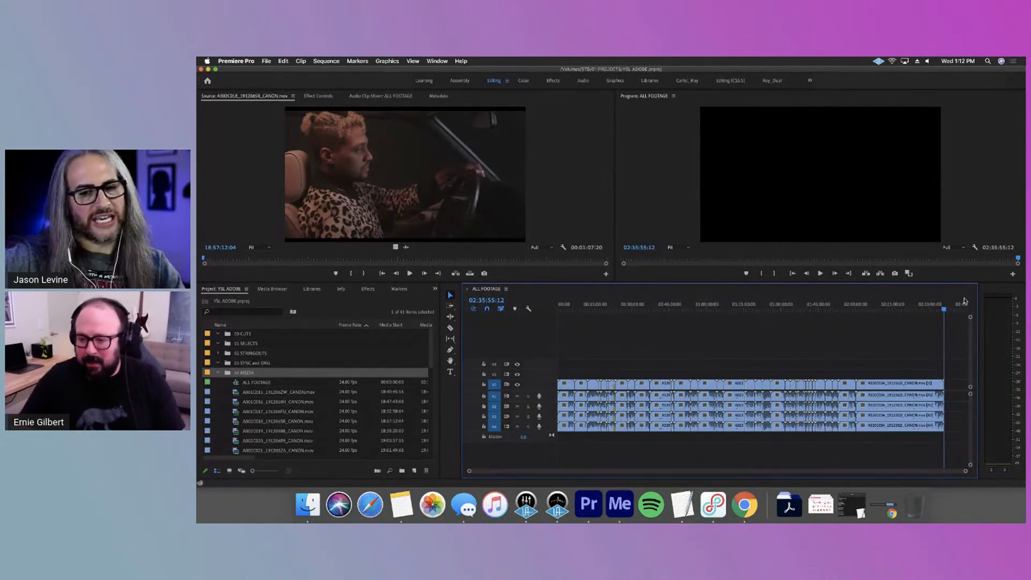
Check the duration of the sequence's last clip by marking its range, and clear the in and out points
left_click(872, 308)
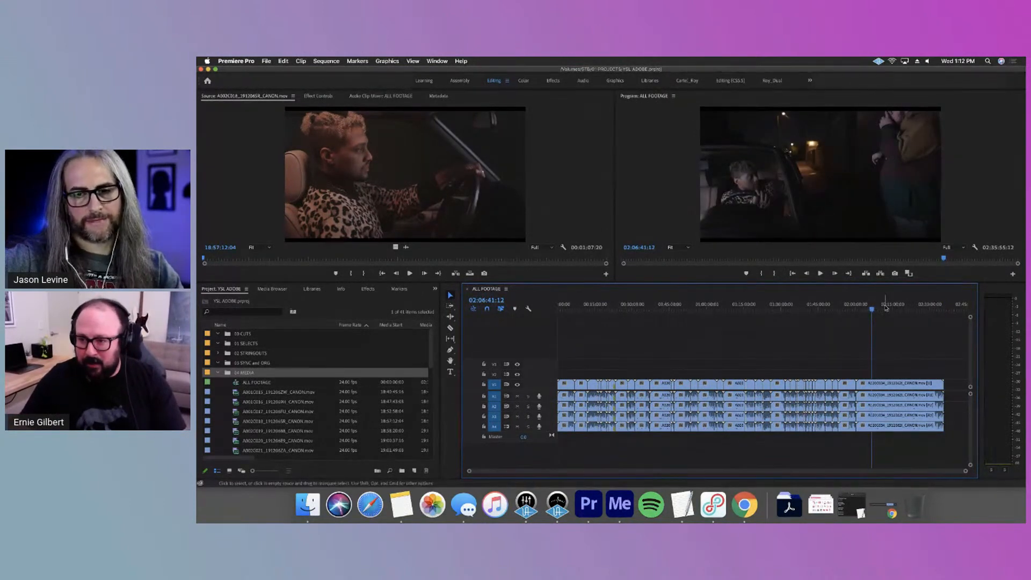
left_click(888, 308)
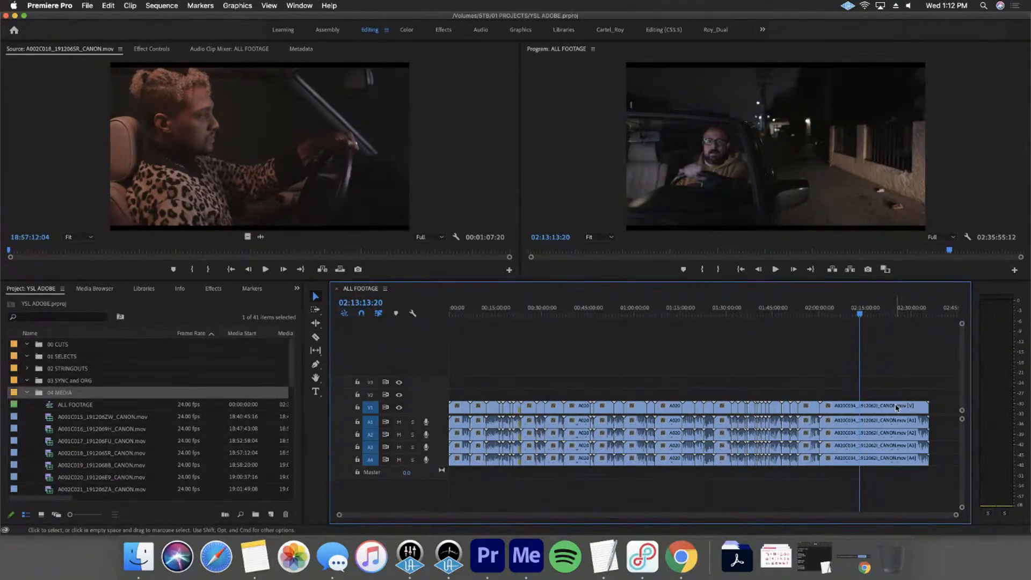
key("x")
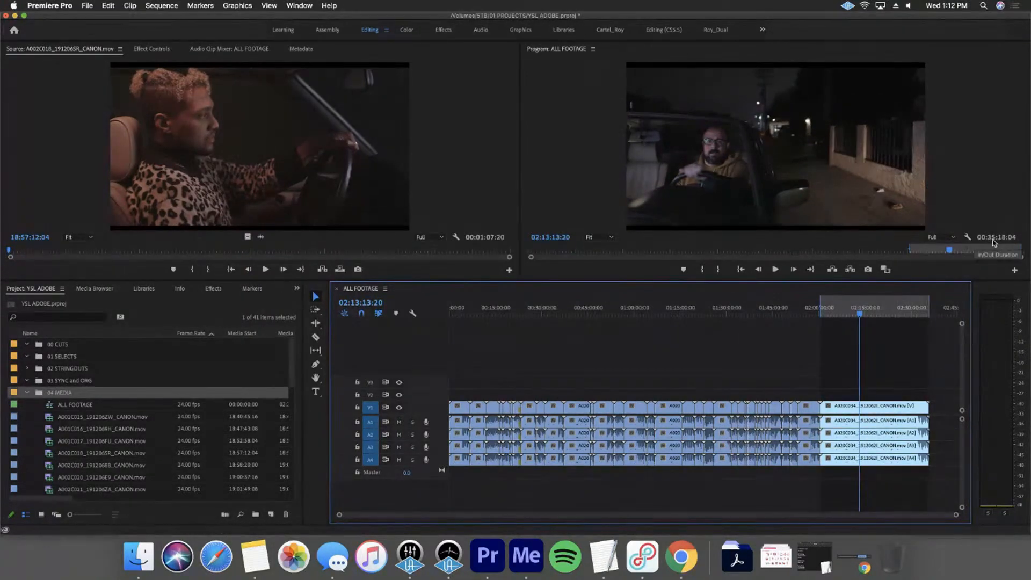
key("alt+x")
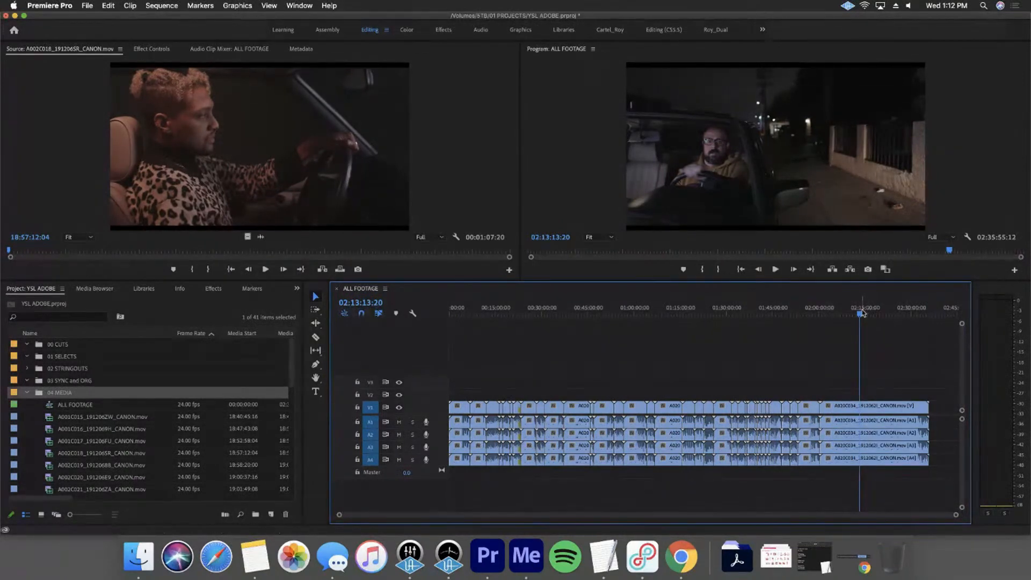
Mute audio tracks A1 to A4 and play and scrub through the last clip of the ALL FOOTAGE sequence
left_click(399, 422, "shift")
mouse_move(862, 314)
left_mouse_down()
mouse_move(931, 323)
mouse_move(878, 341)
mouse_move(902, 342)
mouse_move(838, 337)
mouse_move(852, 337)
mouse_move(861, 314)
left_mouse_up()
key("space")
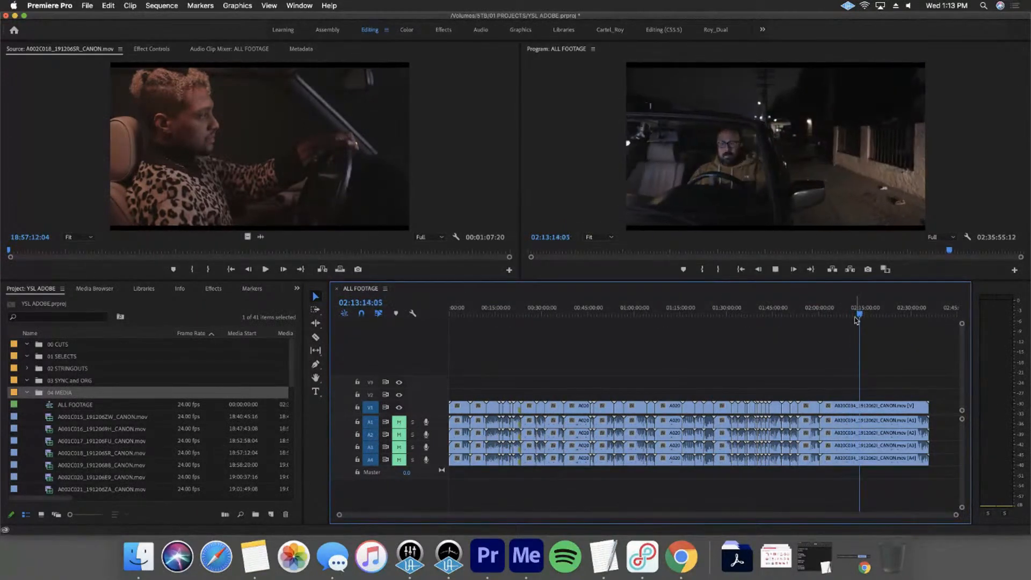
left_click_drag(862, 314, 849, 315)
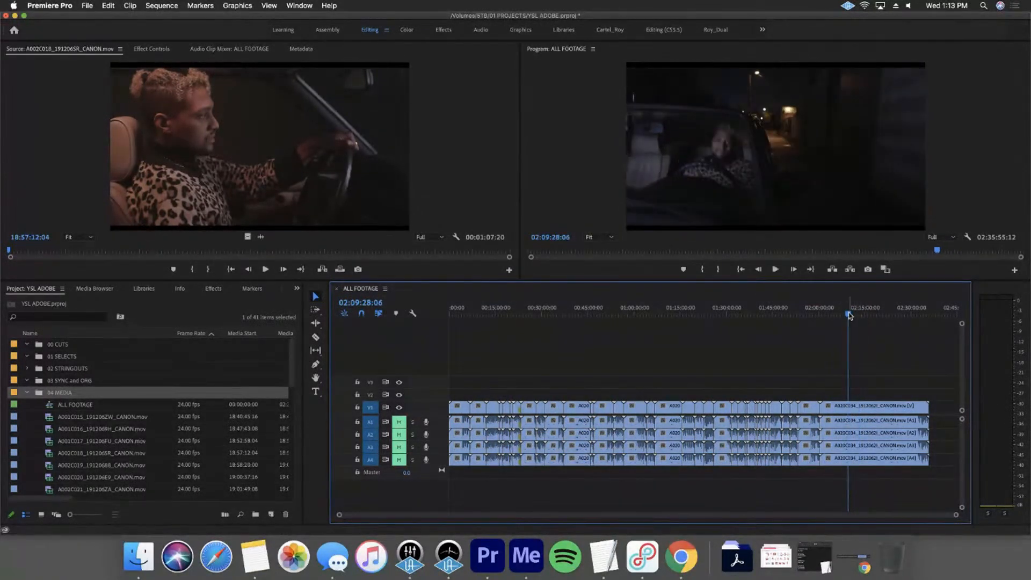
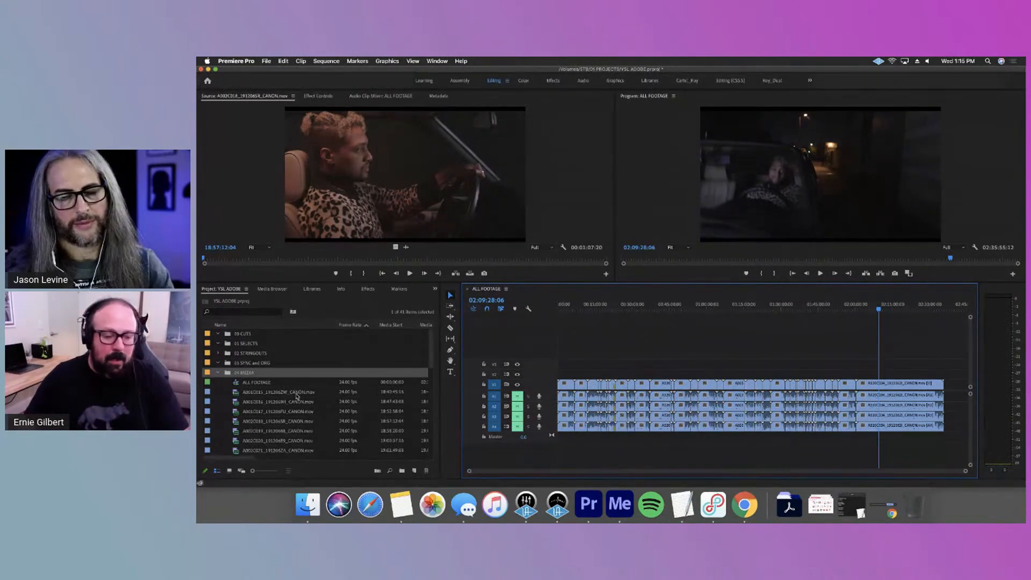
Shrink the main workspace window, float the Media Browser beside it as its own window, and open the 01 PROJECTS folder
left_click_drag(197, 375, 393, 290)
left_click_drag(478, 291, 286, 273)
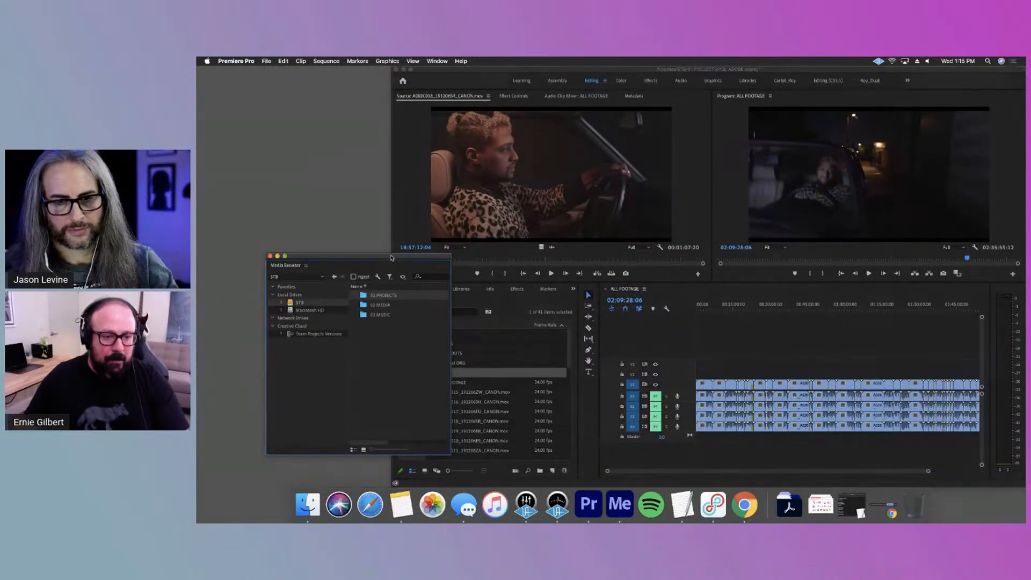
left_click_drag(344, 256, 291, 230)
double_click(342, 271)
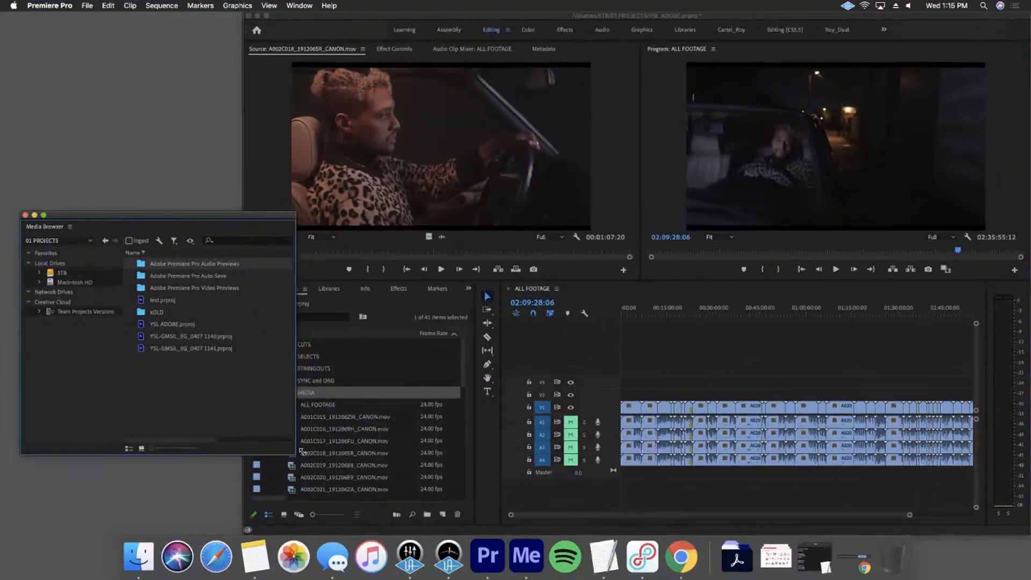
left_click_drag(302, 451, 317, 450)
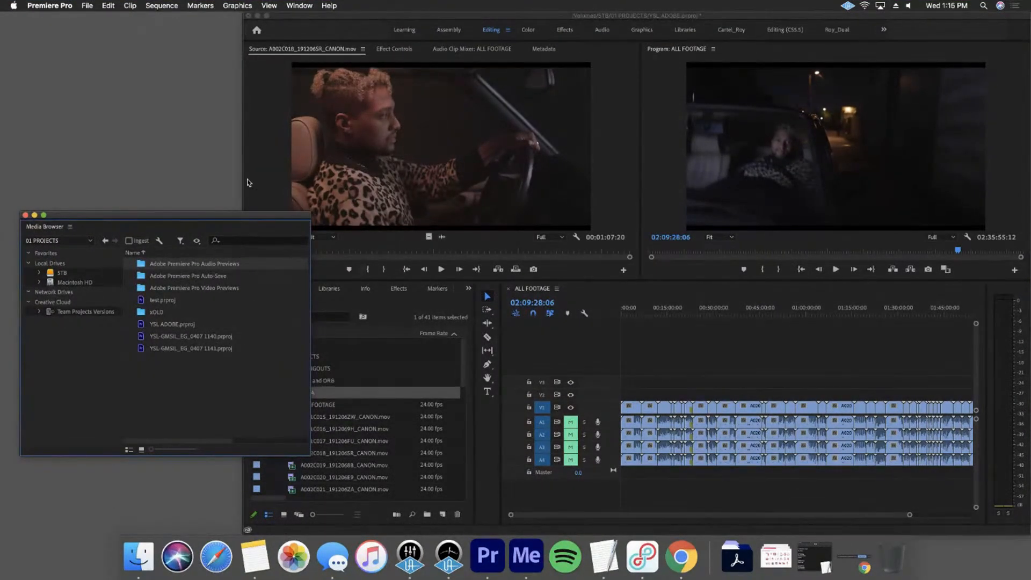
left_click_drag(313, 206, 267, 190)
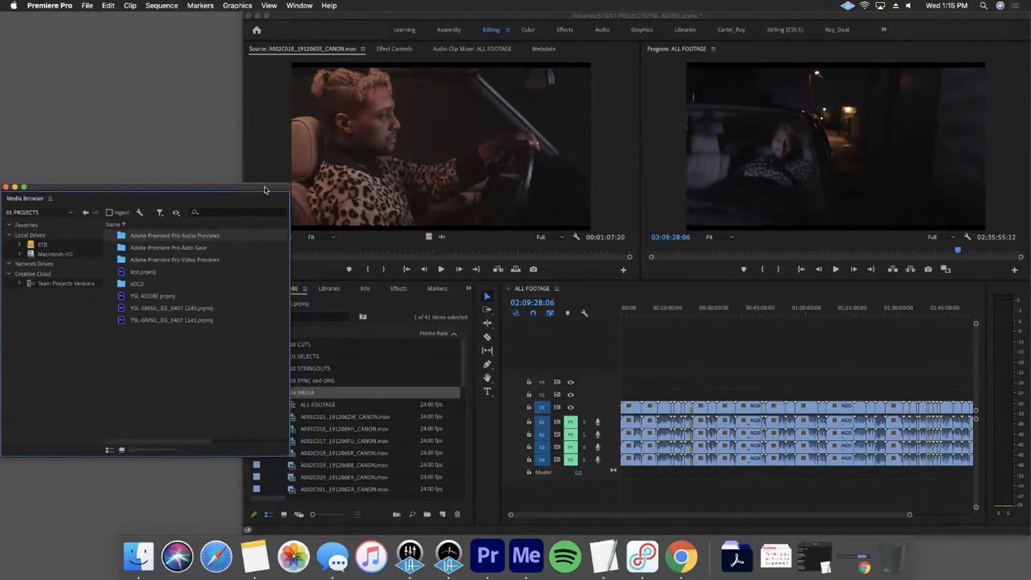
Browse the YSL-GMSIL_EG_0407 1141 project to the xOLD bin inside 01 STRINGOUTS and select all of its sequences
double_click(191, 321)
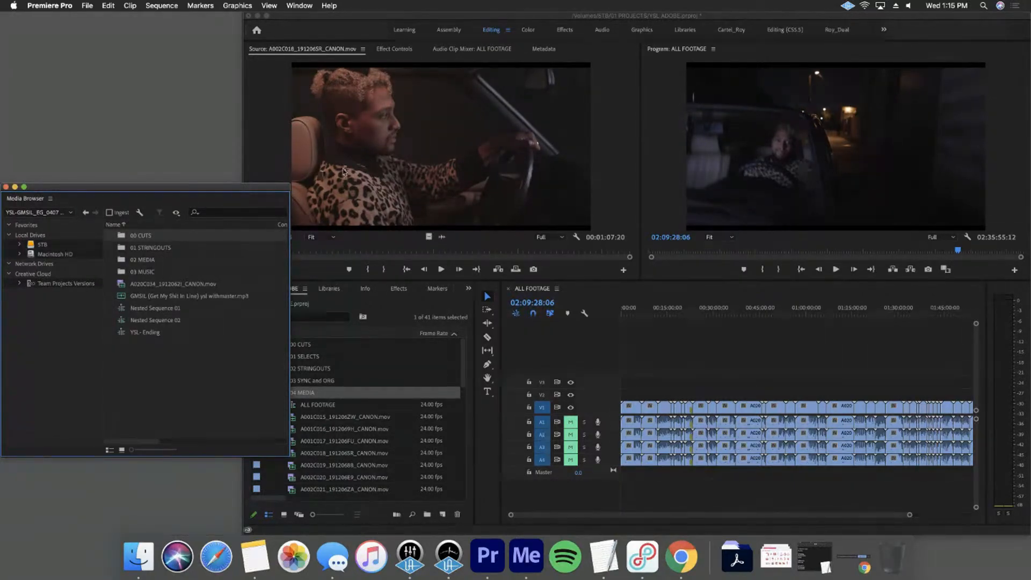
left_click_drag(287, 184, 268, 163)
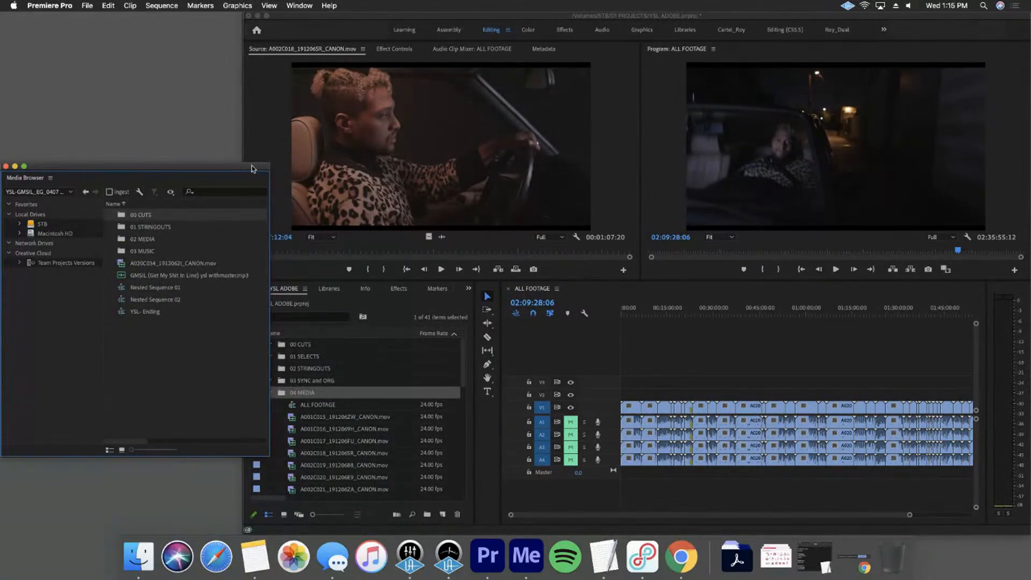
double_click(154, 227)
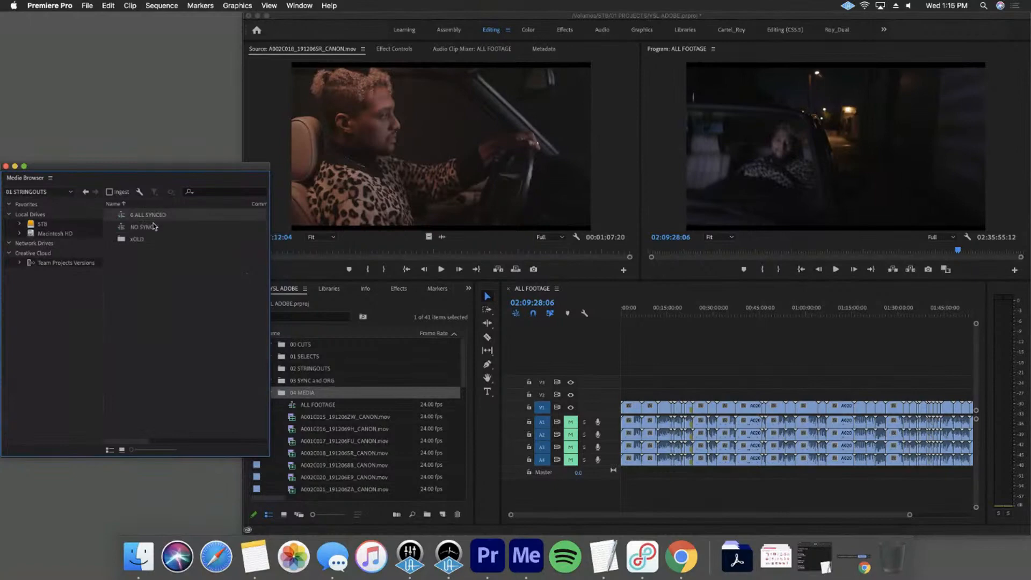
double_click(135, 239)
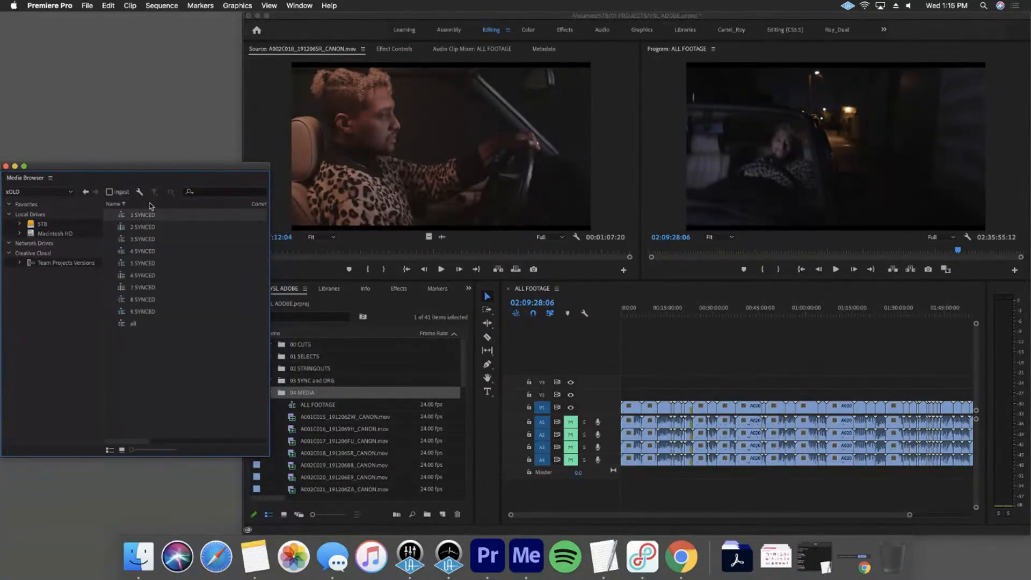
left_click_drag(161, 380, 141, 215)
Collapse the 04 MEDIA bin in the current project and reselect all the sequences in the older project's xOLD bin
left_click(378, 479)
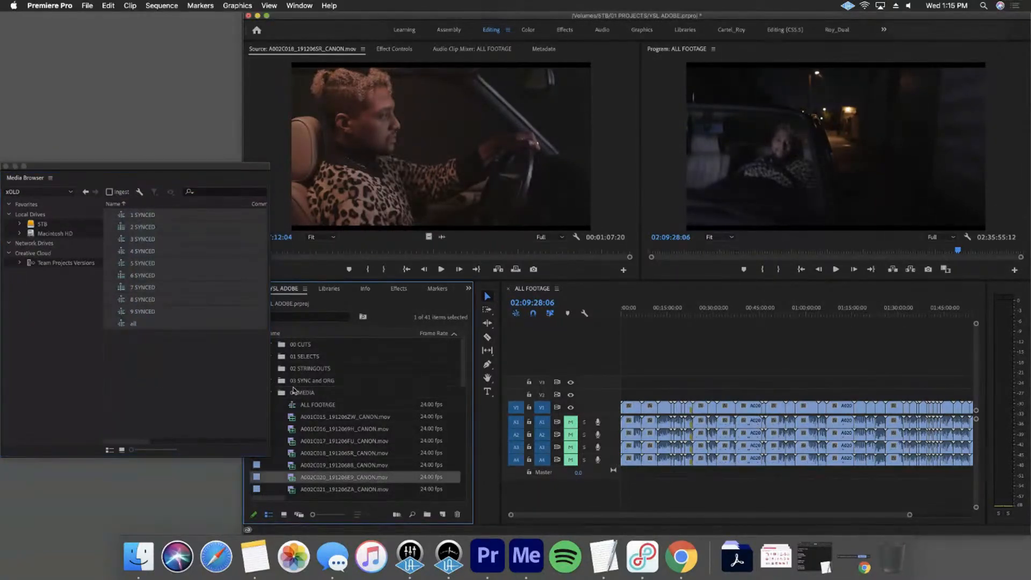
left_click(272, 391)
left_click(125, 218)
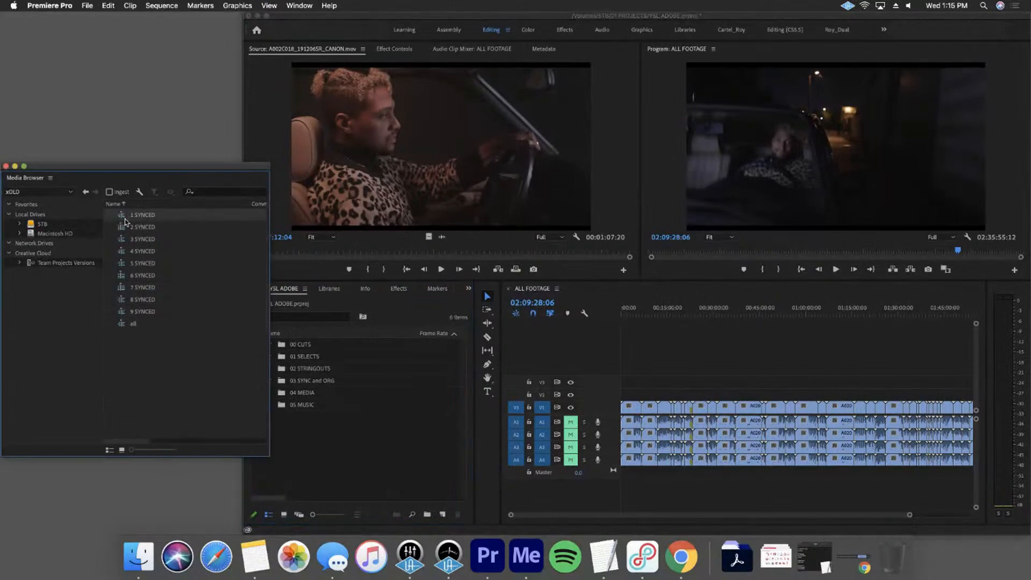
key("super+a")
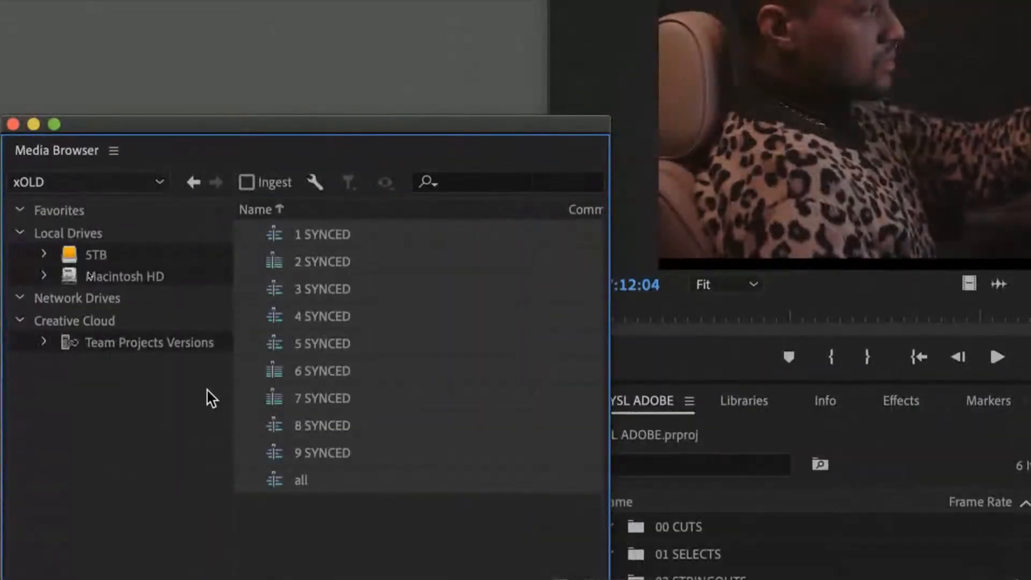
Reopen the YSL-GMSIL_EG_0407 1141 project from 01 PROJECTS on the 5TB drive and select all its top-level bins and items
left_click(125, 255)
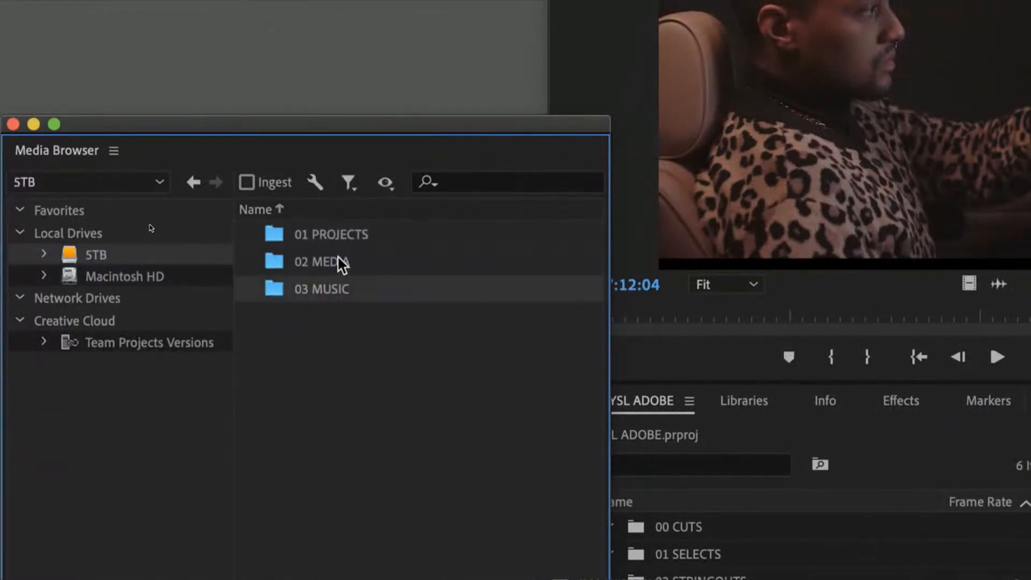
double_click(340, 234)
double_click(433, 423)
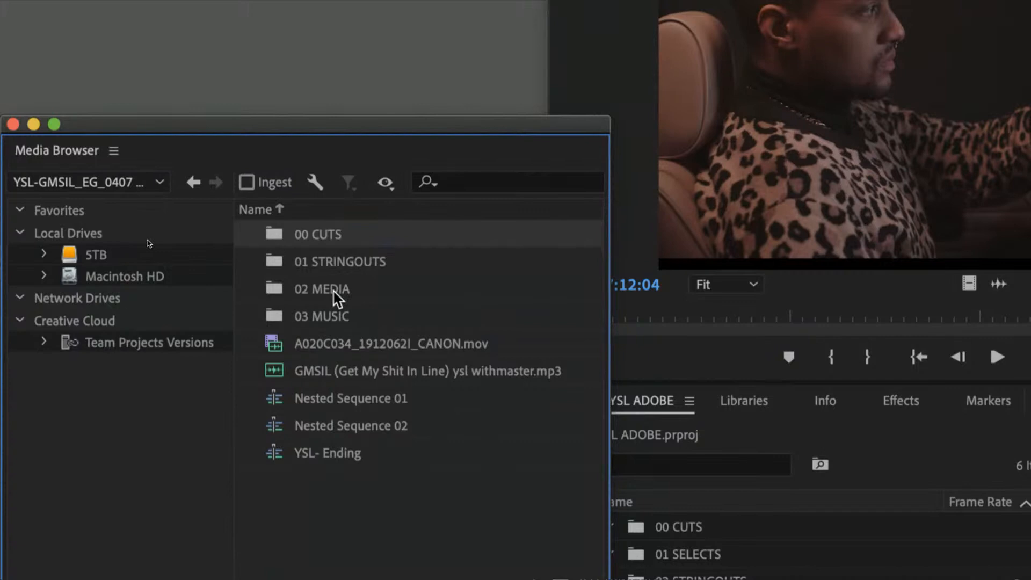
left_click_drag(376, 526, 294, 129)
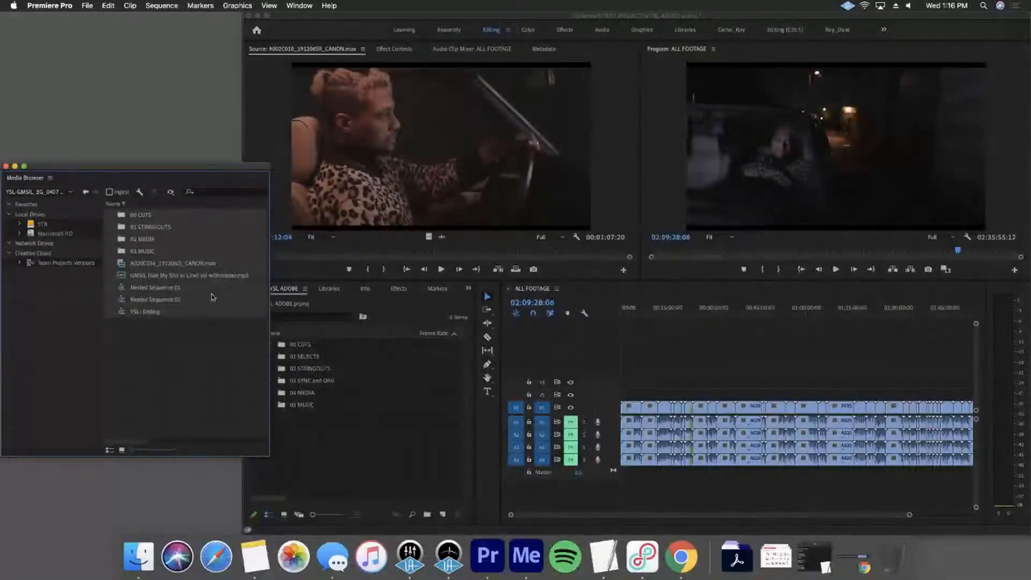
Create a bin named TEMP at the root of the YSL ADOBE project and open it as a floating window
right_click(727, 579)
left_click(345, 364)
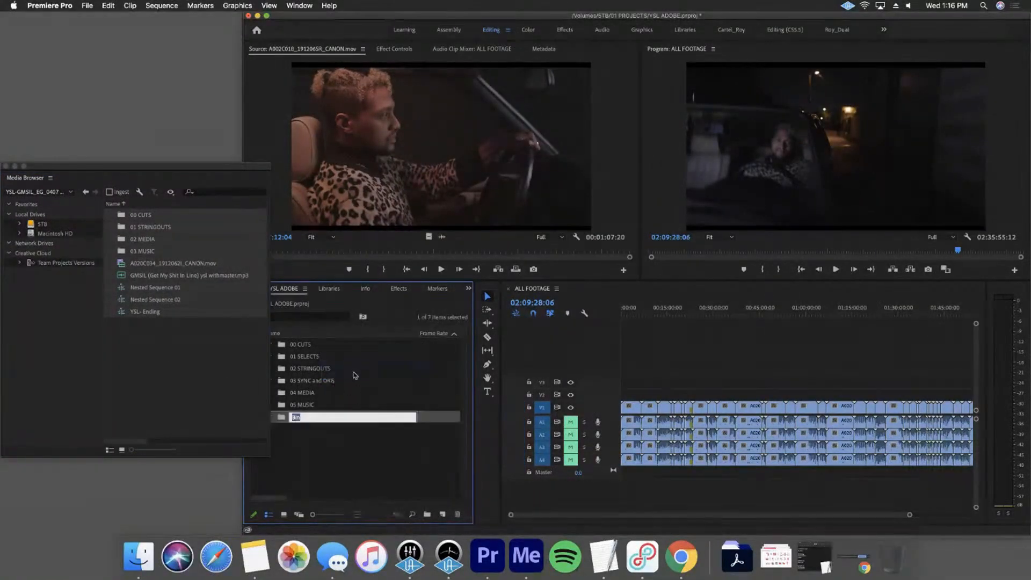
type("TEMP")
left_click(309, 432)
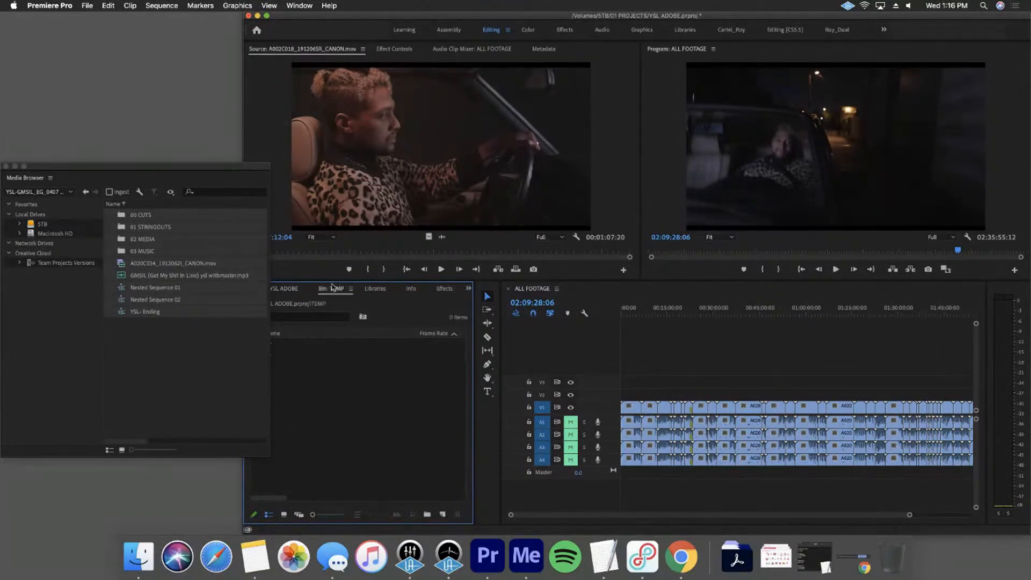
double_click(279, 417)
left_click_drag(184, 118, 417, 96)
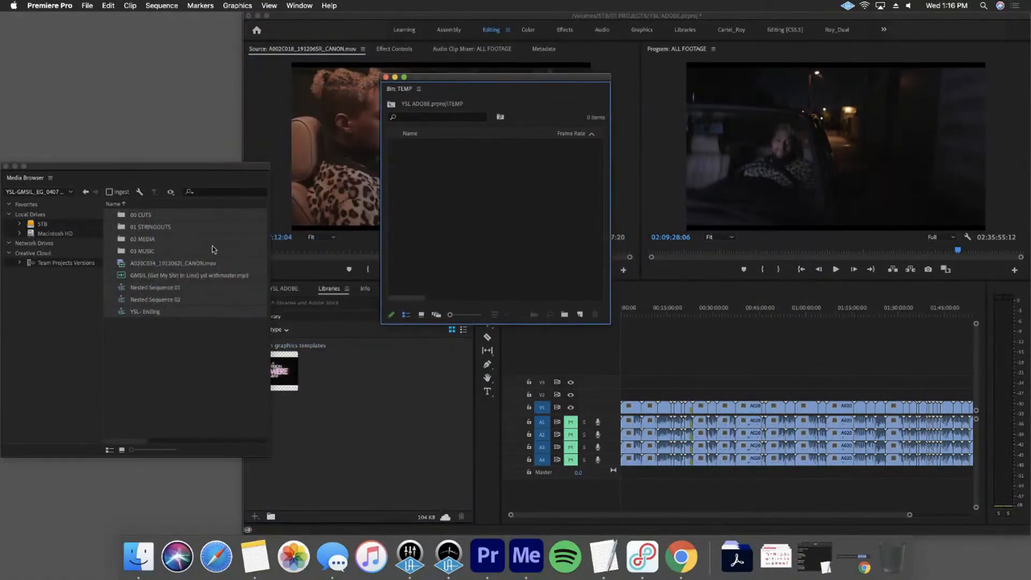
Import the selected YSL-GMSIL bins and items into the TEMP bin and close the Media Browser window
left_click_drag(131, 214, 468, 157)
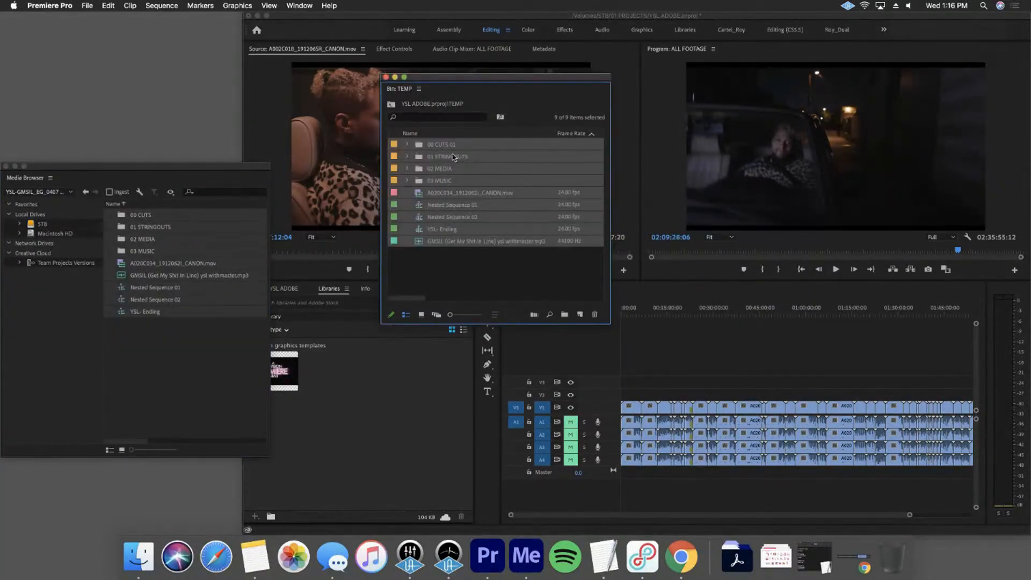
left_click(474, 261)
left_click(5, 166)
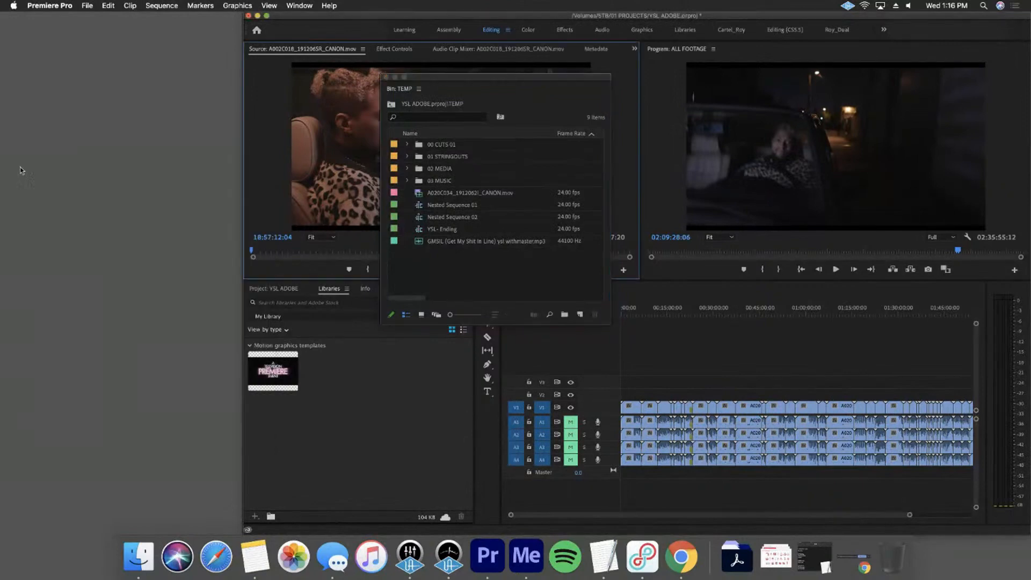
Place the TEMP bin window beside the main workspace and show the YSL ADOBE project's bin list with TEMP collapsed
left_click_drag(493, 77, 183, 62)
left_click_drag(332, 102, 274, 110)
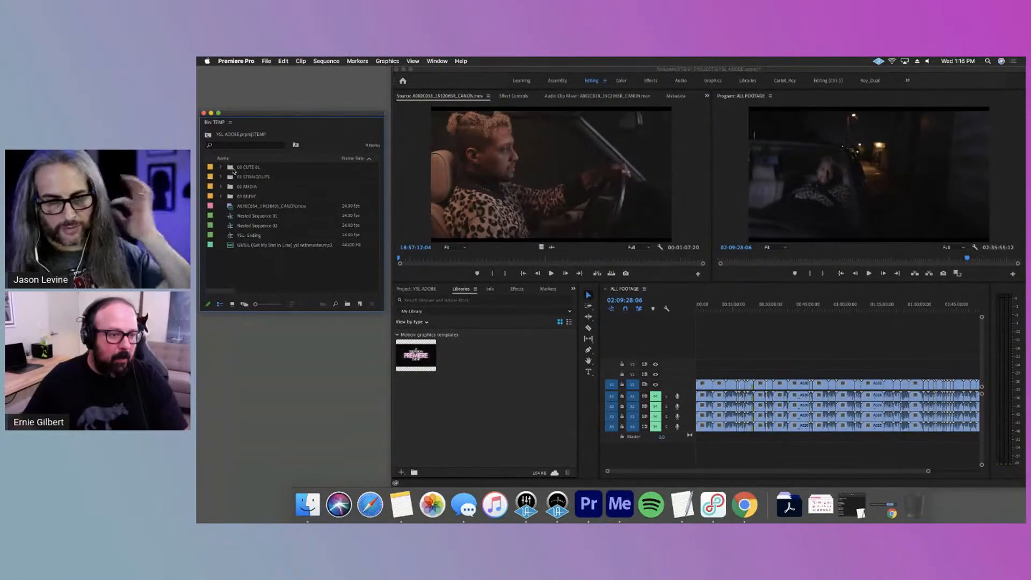
left_click(480, 427)
key("shift+1")
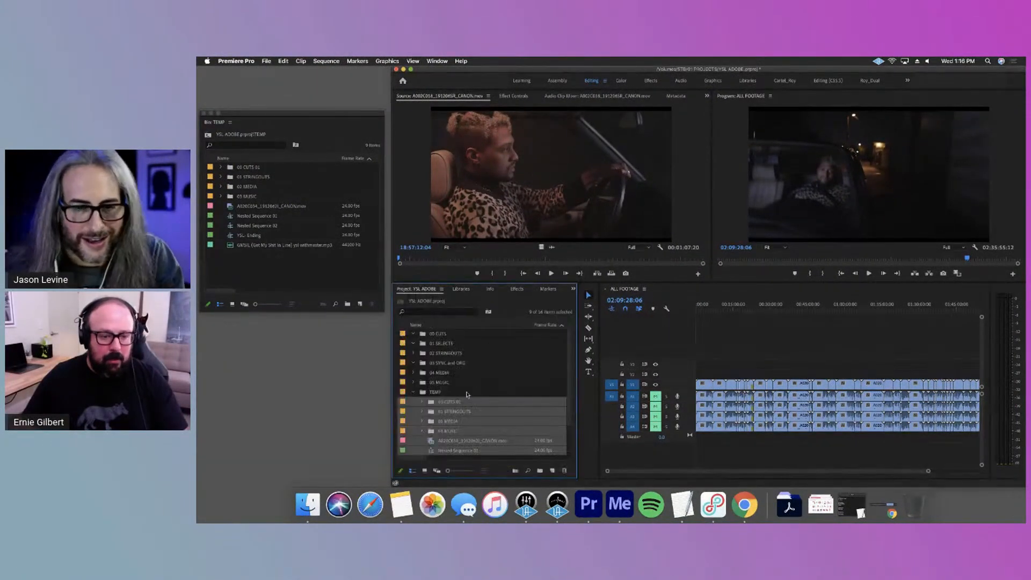
left_click(412, 392)
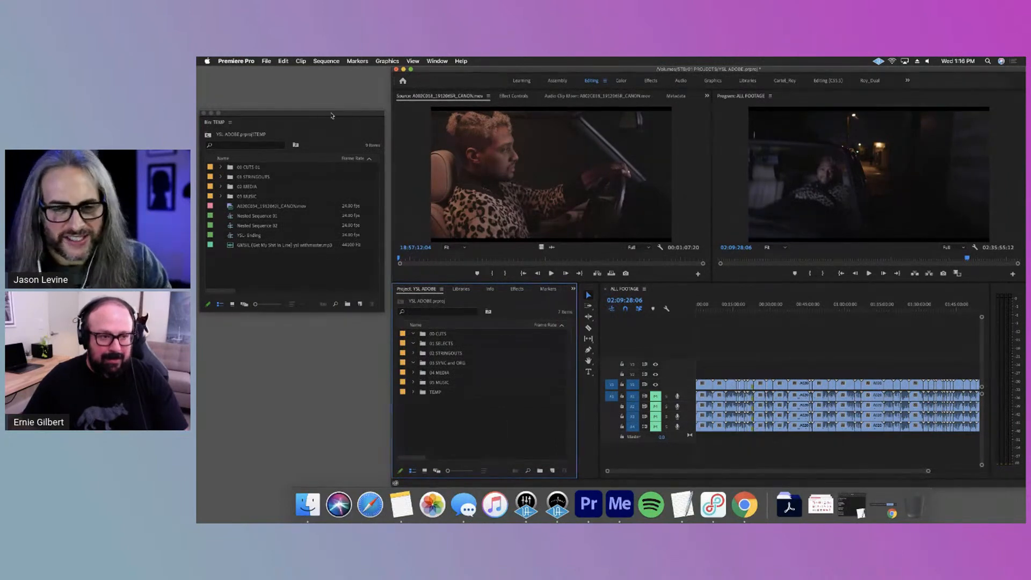
Resize the floating TEMP bin window so it fits in the free space beside the main workspace
left_click_drag(332, 111, 338, 110)
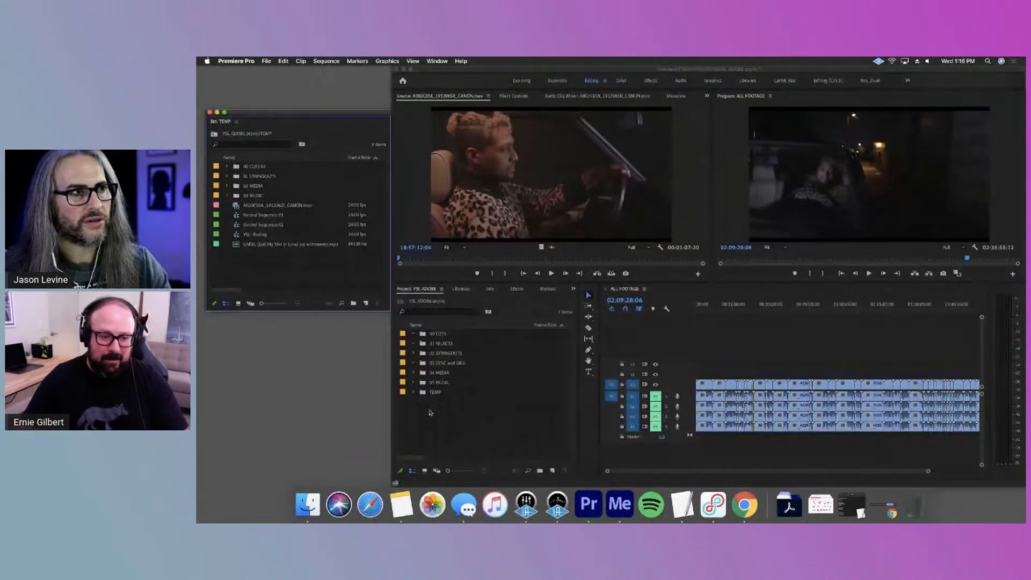
left_click_drag(376, 117, 367, 225)
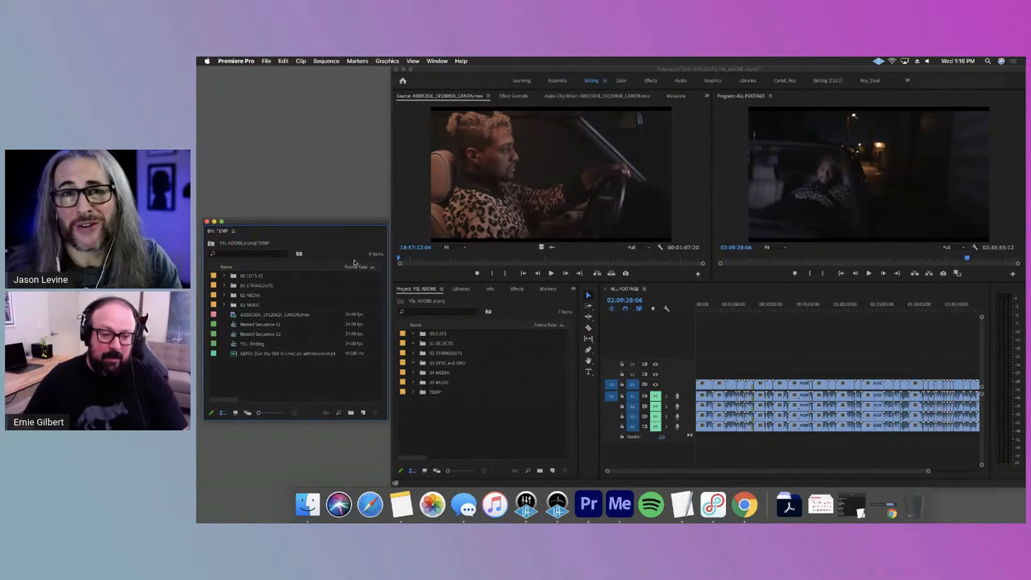
mouse_move(386, 218)
left_mouse_down()
mouse_move(452, 204)
mouse_move(388, 206)
left_mouse_up()
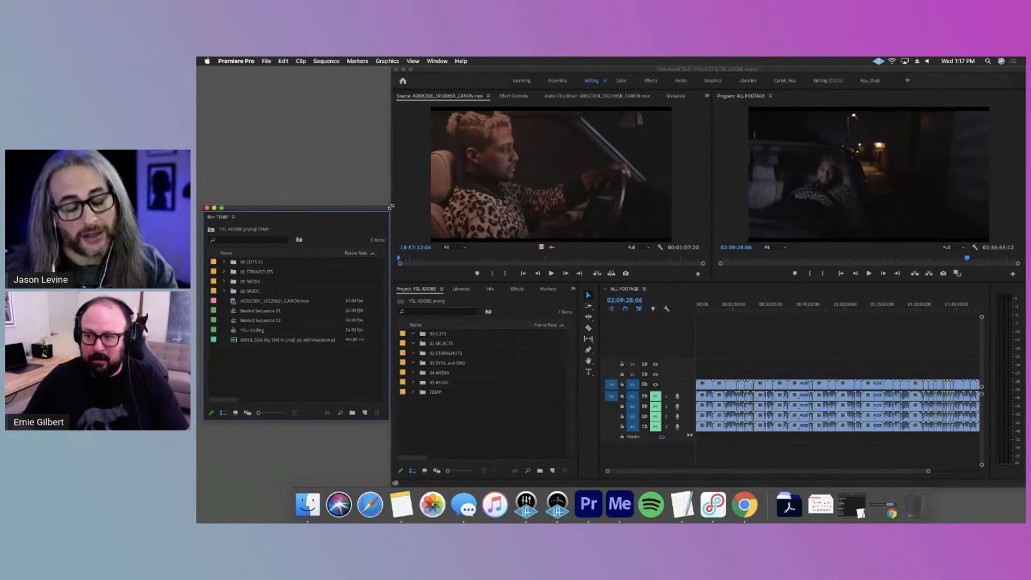
mouse_move(391, 205)
left_mouse_down()
mouse_move(414, 189)
mouse_move(399, 207)
left_mouse_up()
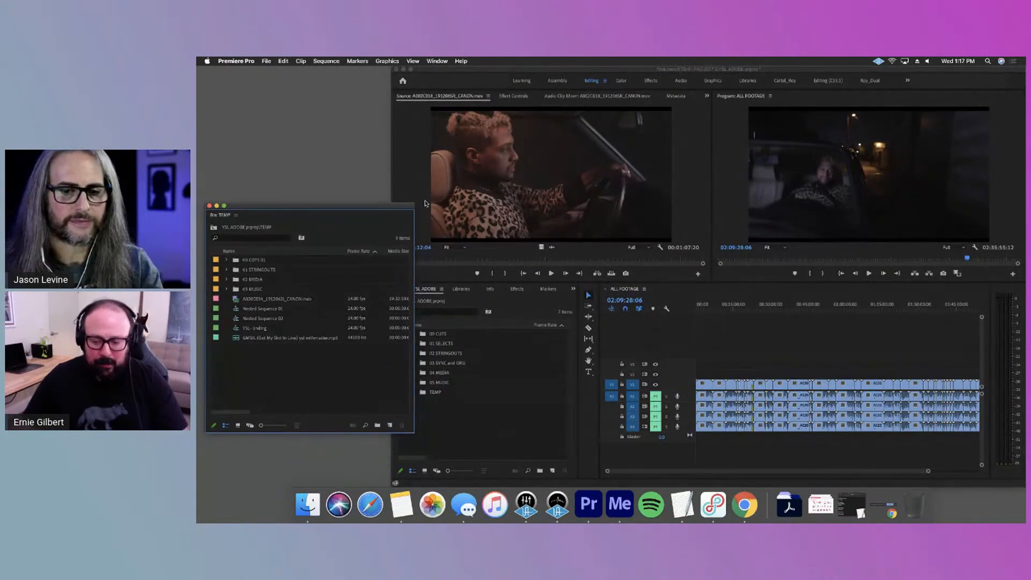
left_click(470, 406)
left_click_drag(415, 203, 385, 186)
left_click(406, 341)
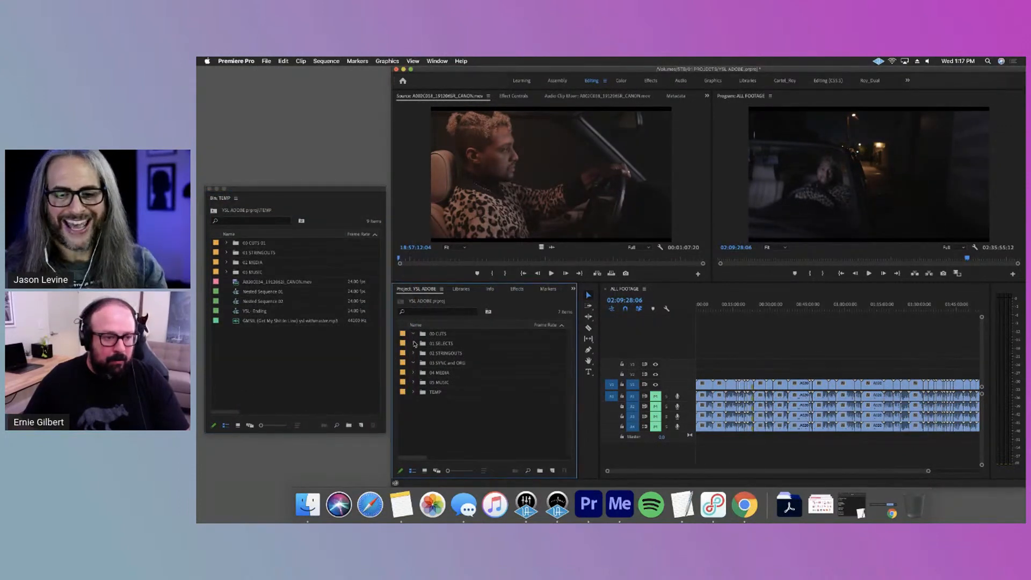
Open the 0 ALL SYNCED sequence from the 01 STRINGOUTS bin inside TEMP and show its full length in the timeline
left_click(226, 263)
left_click(226, 253)
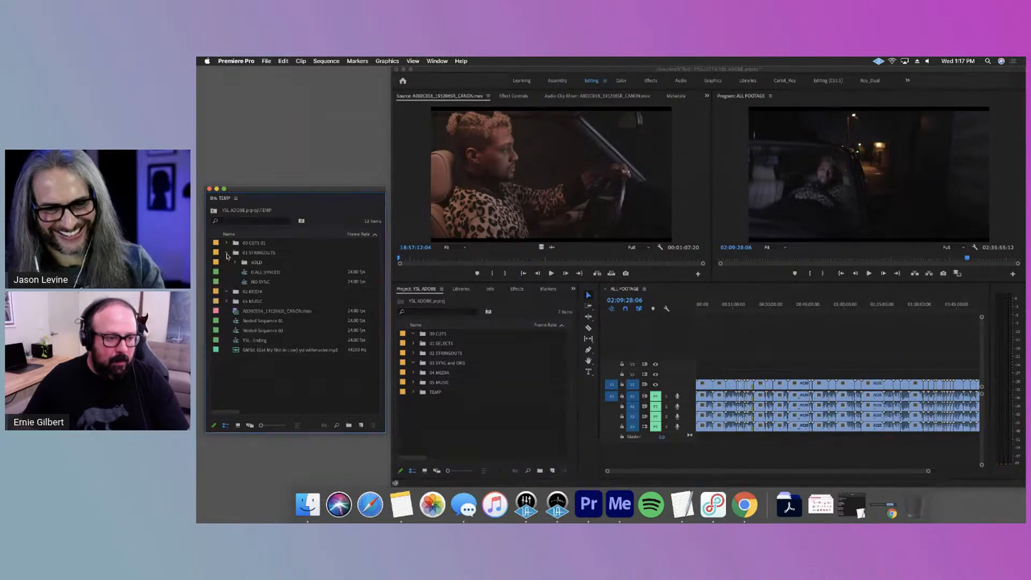
left_click(269, 272)
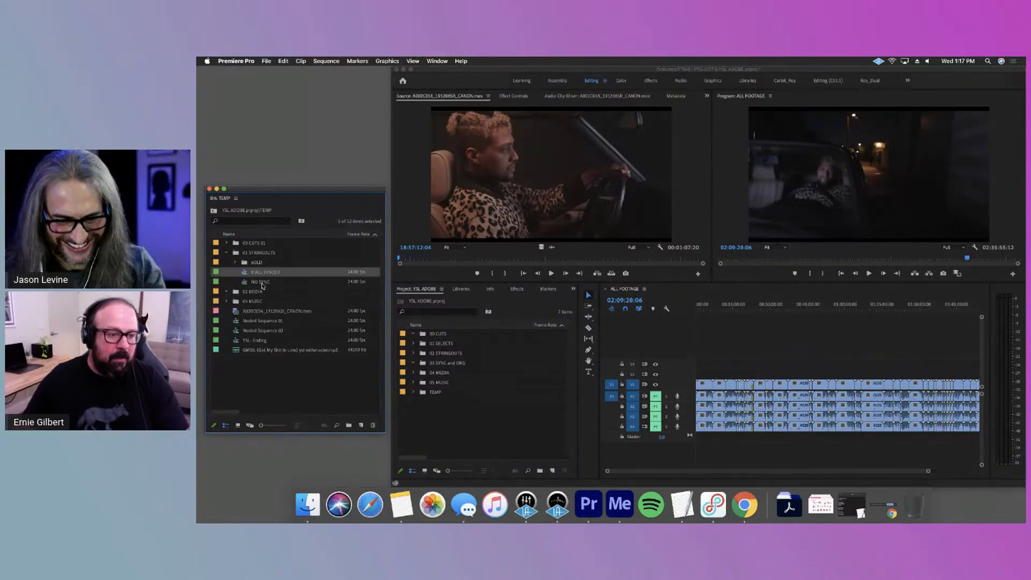
double_click(244, 274)
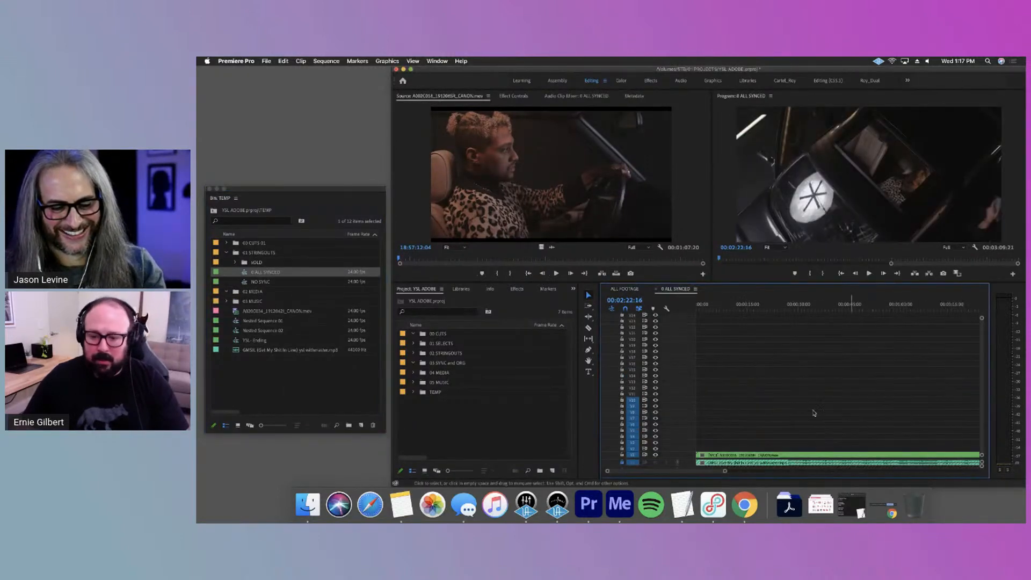
left_click_drag(861, 475, 881, 474)
scroll(779, 371, "up", 3)
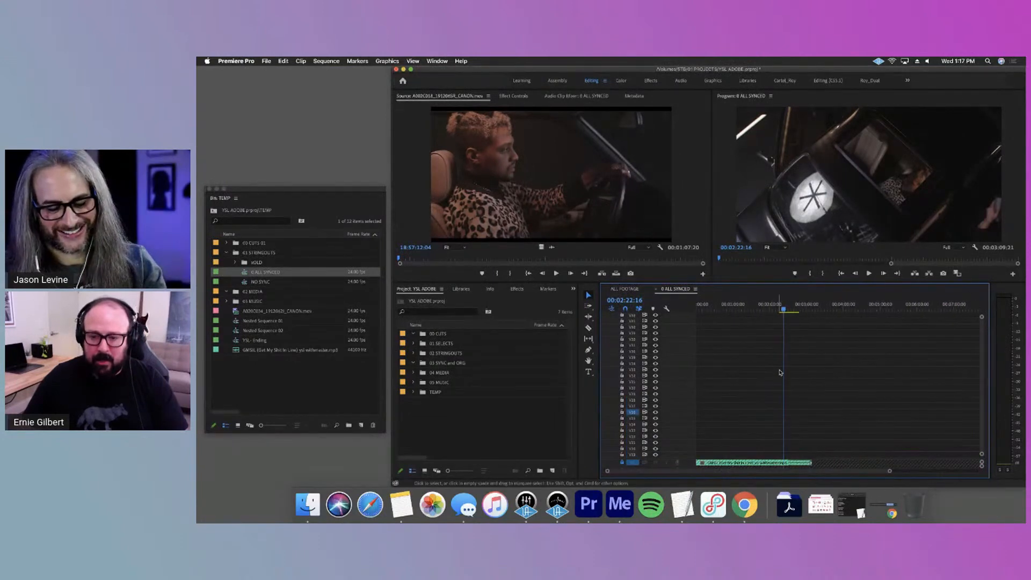
scroll(779, 371, "down", 3)
Look up the export option that saves the selected 0 ALL SYNCED sequence as a separate Premiere project, without exporting
right_click(259, 273)
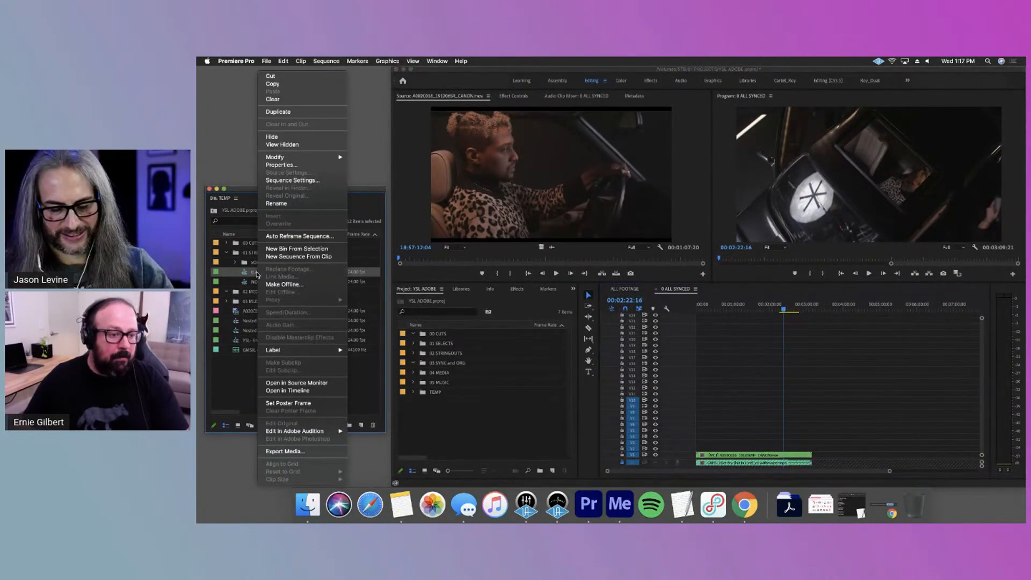
left_click(234, 397)
left_click(268, 60)
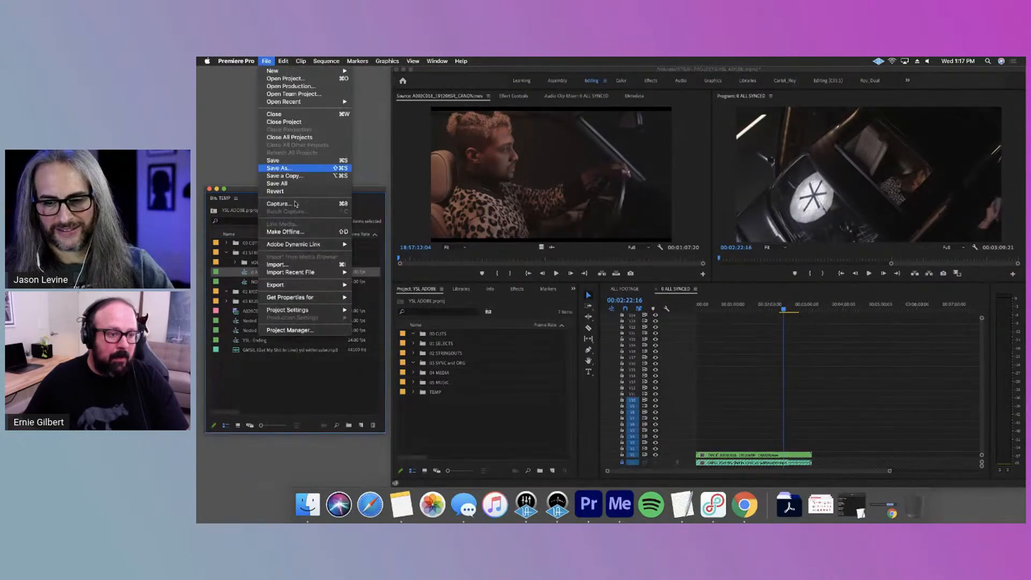
mouse_move(321, 286)
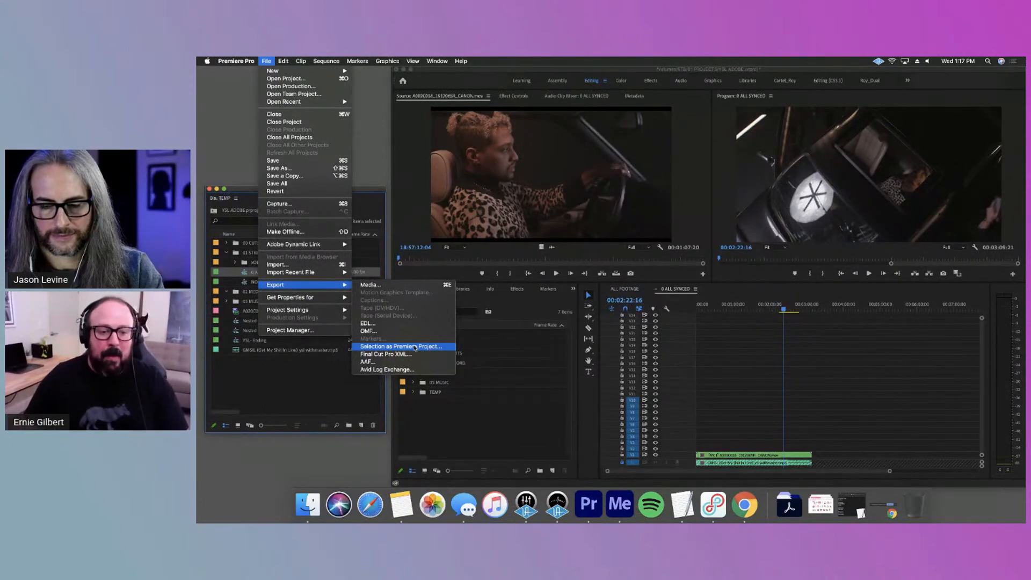
left_click(315, 393)
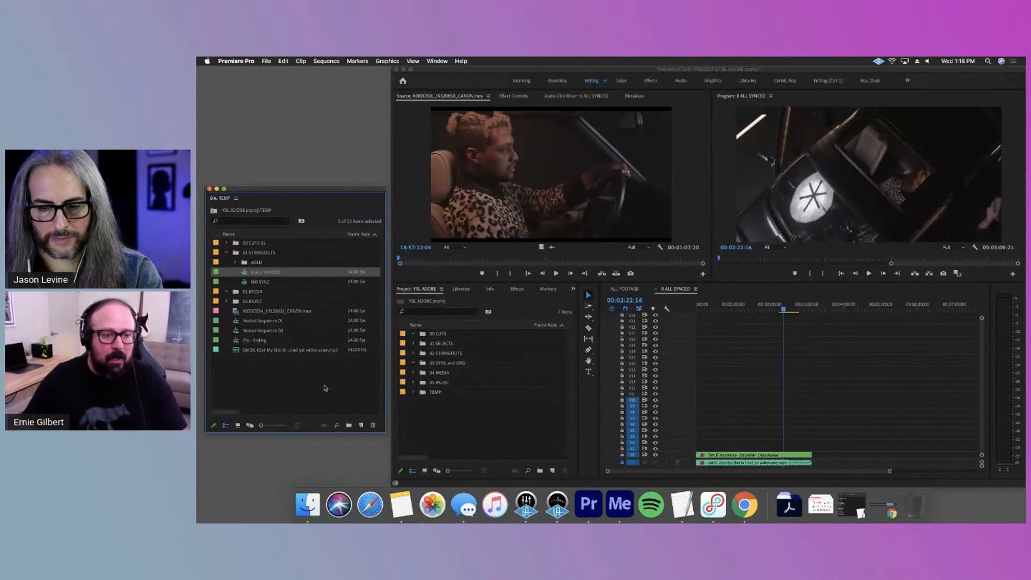
Expand the xOLD bin inside 01 STRINGOUTS and open the 1 SYNCED, 2 SYNCED and 3 SYNCED sequences for review
left_click_drag(373, 189, 366, 197)
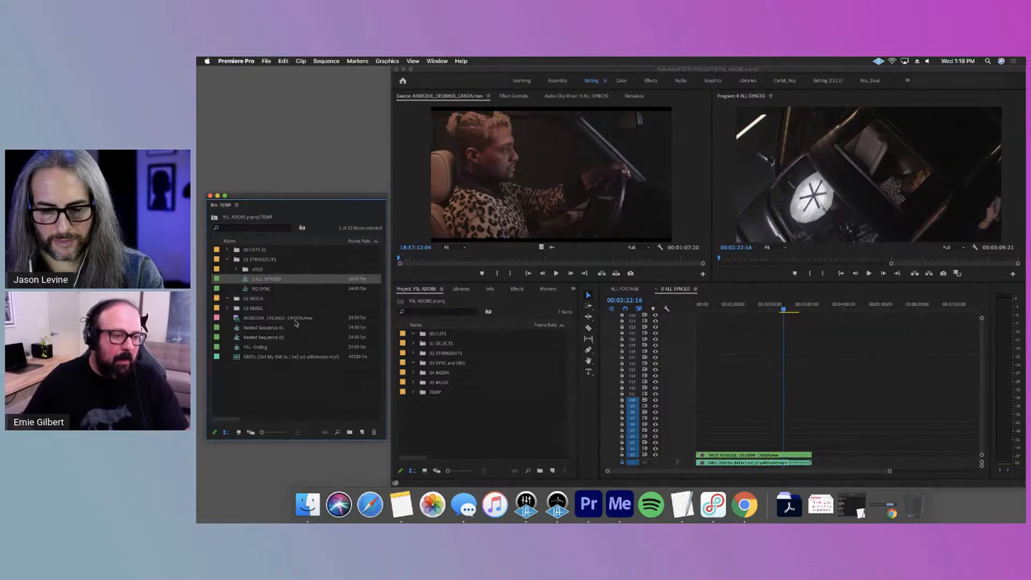
left_click(291, 370)
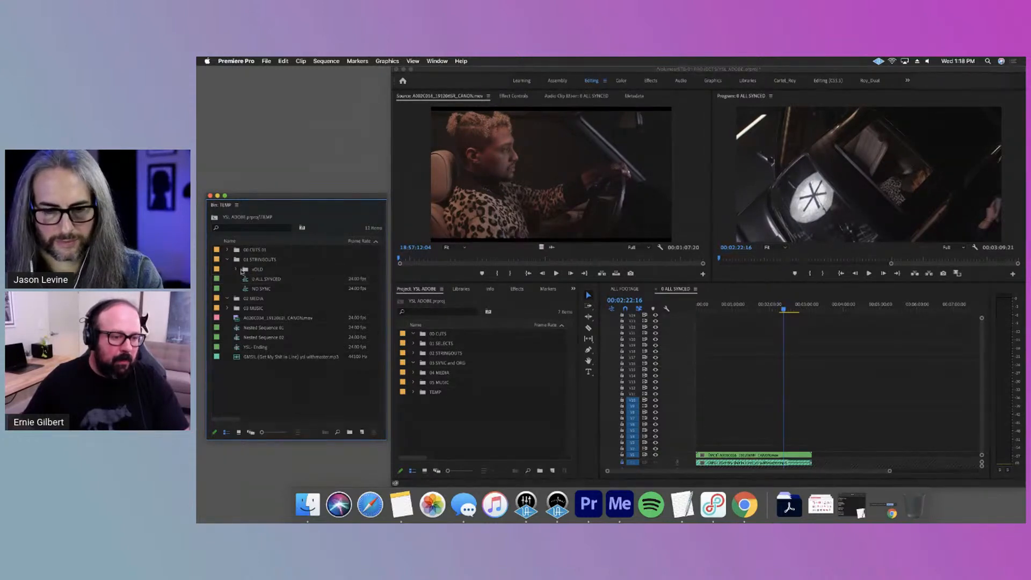
left_click(236, 269)
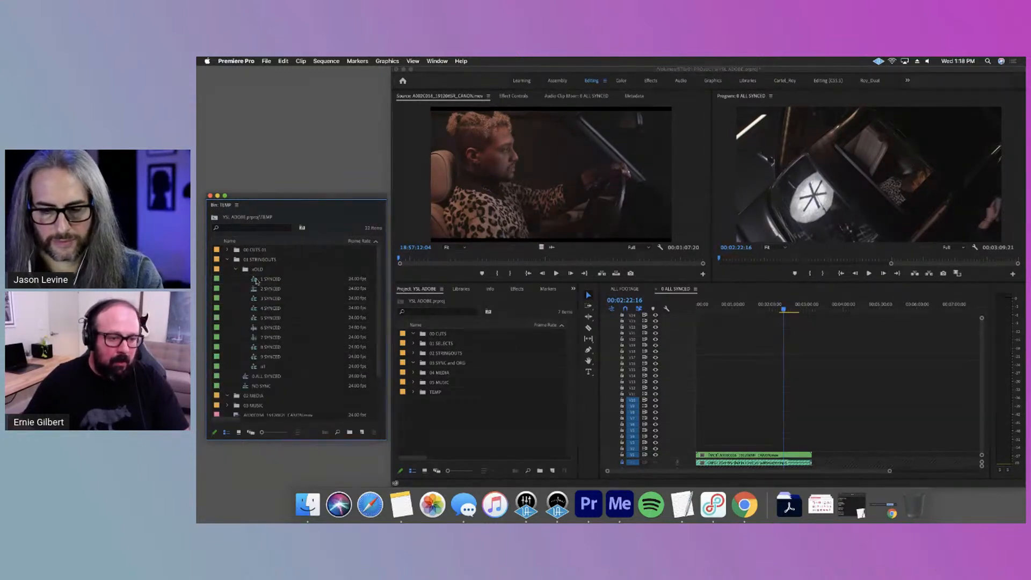
double_click(254, 280)
double_click(269, 290)
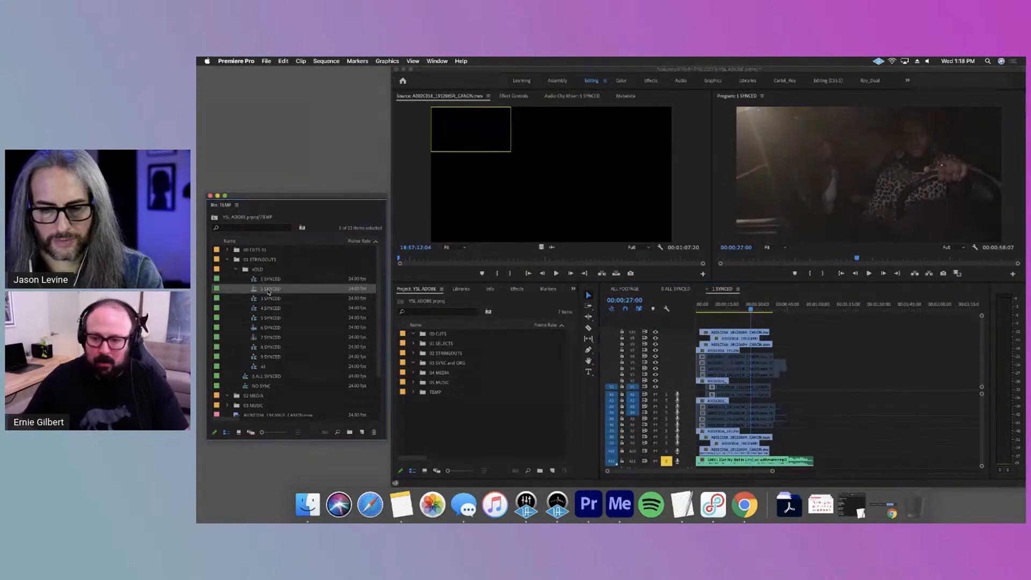
double_click(267, 299)
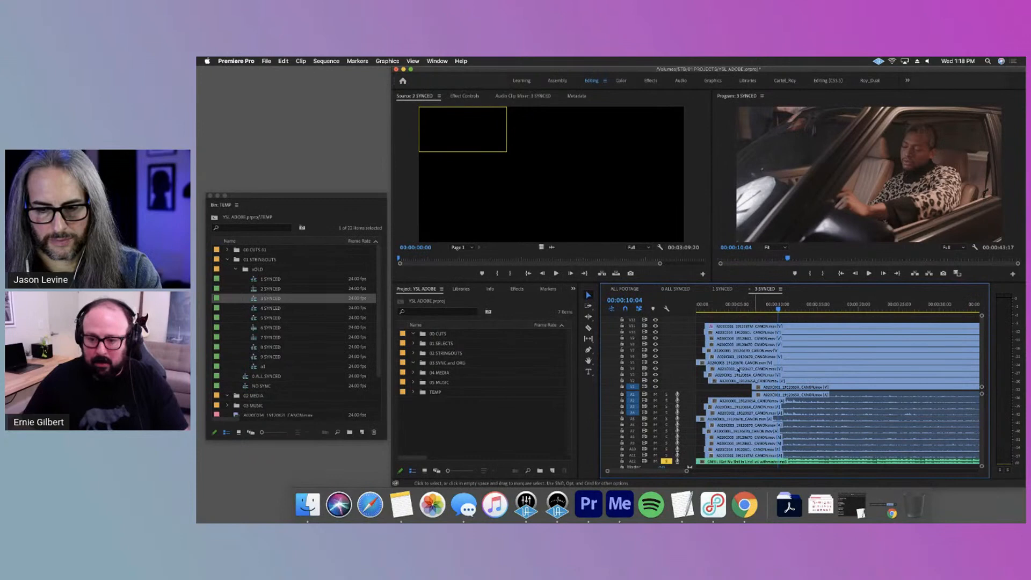
left_click_drag(687, 471, 766, 472)
scroll(308, 375, "down", 1)
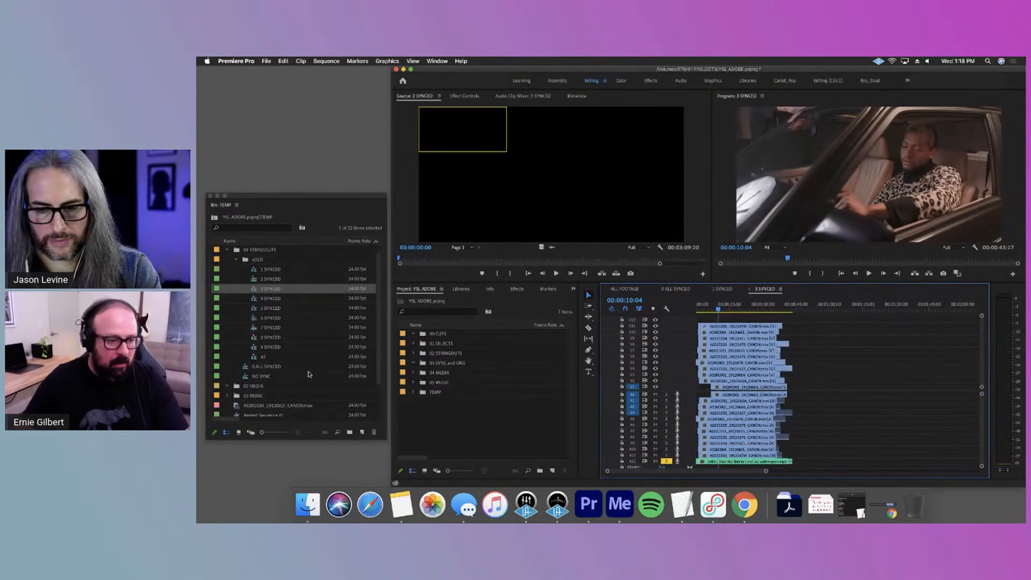
Open the 4 SYNCED and 5 SYNCED sequences from the xOLD bin and show their full length in the timeline
scroll(309, 375, "down", 1)
left_click(273, 291)
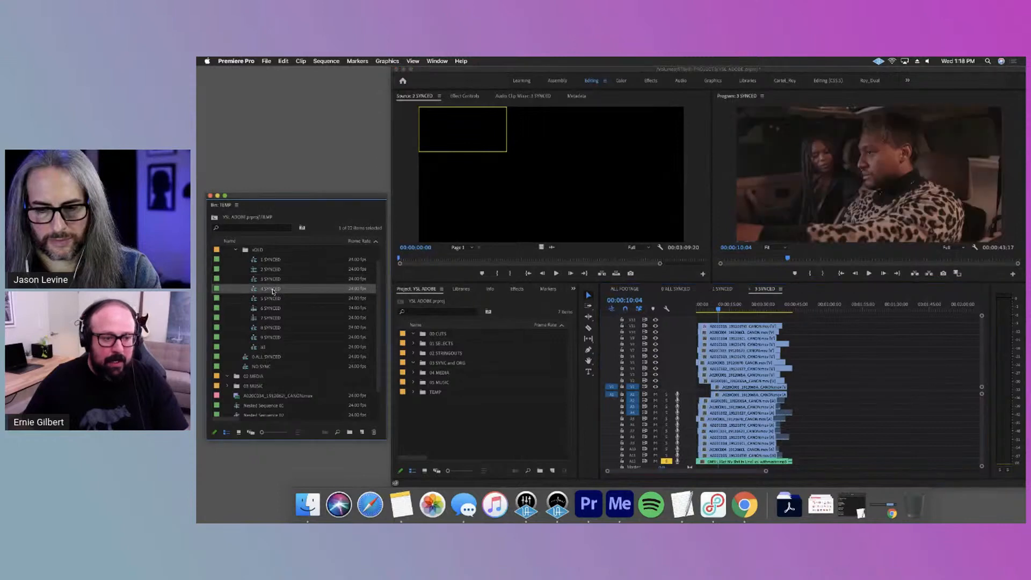
double_click(273, 291)
left_click_drag(701, 471, 805, 471)
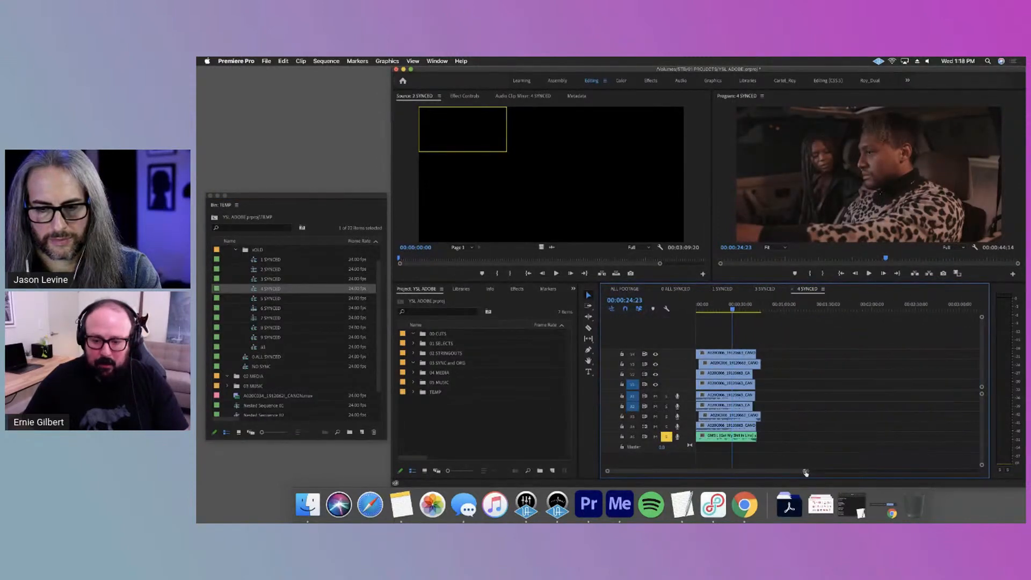
double_click(271, 298)
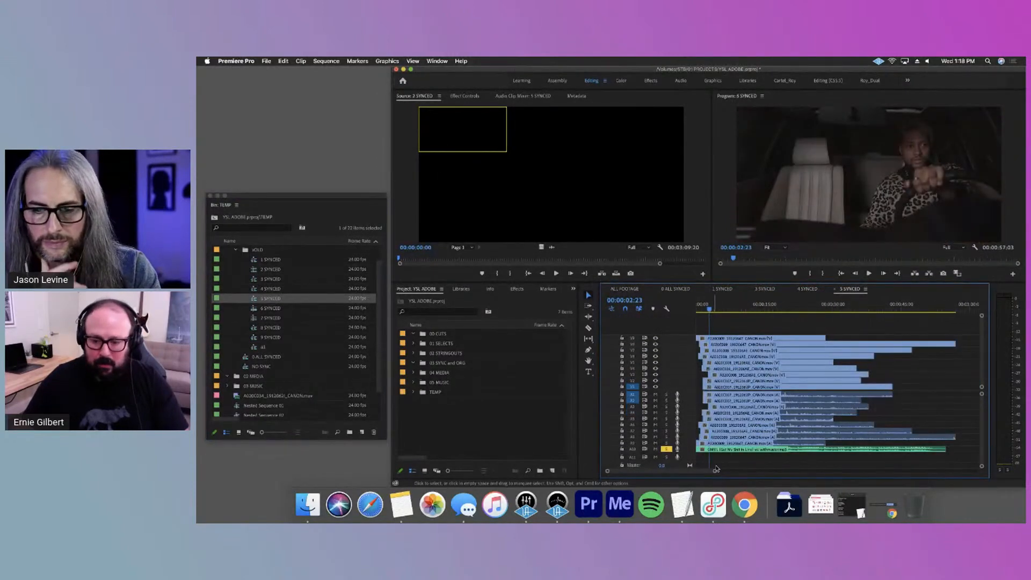
left_click_drag(716, 470, 745, 472)
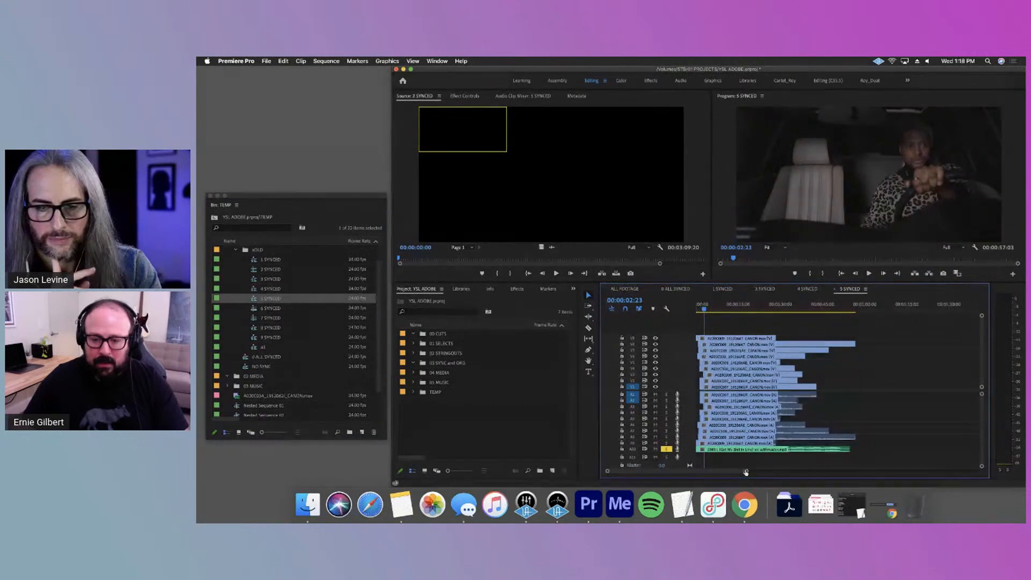
Open the 6 SYNCED sequence in the timeline and enable its disabled video and audio clips
double_click(276, 308, "super")
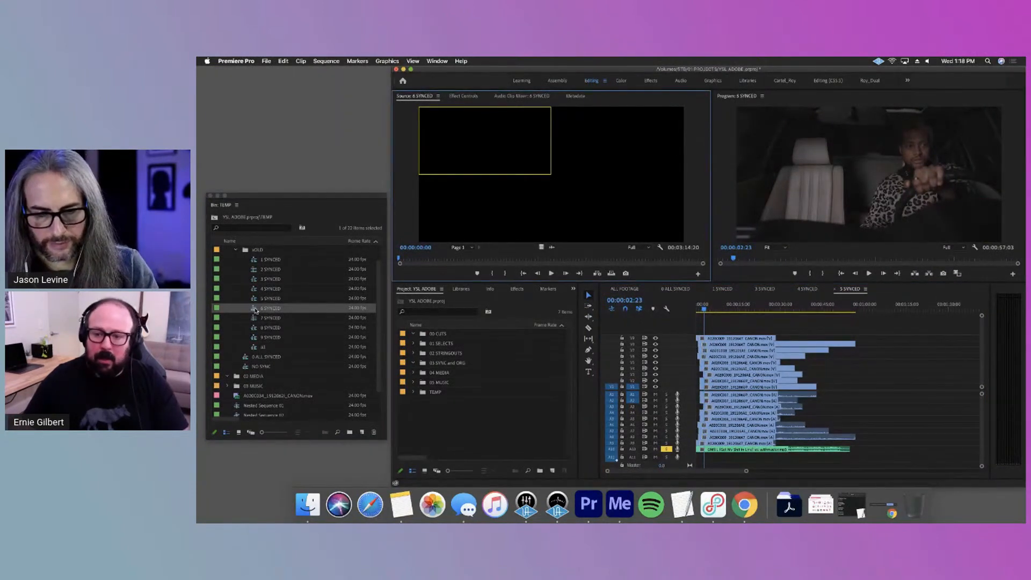
double_click(253, 308)
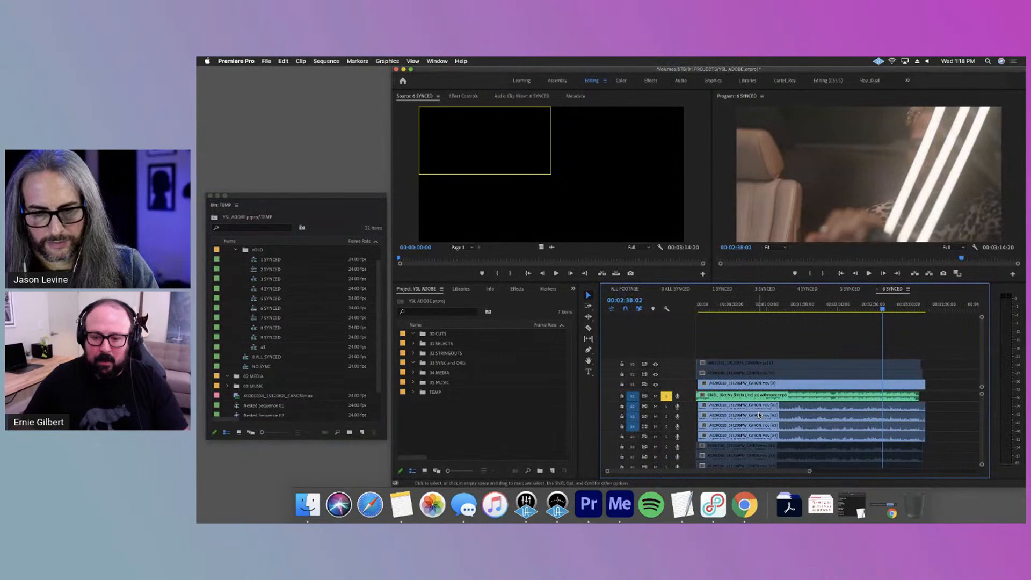
left_click_drag(742, 344, 734, 373)
key("shift+super+e")
scroll(687, 440, "down", 5)
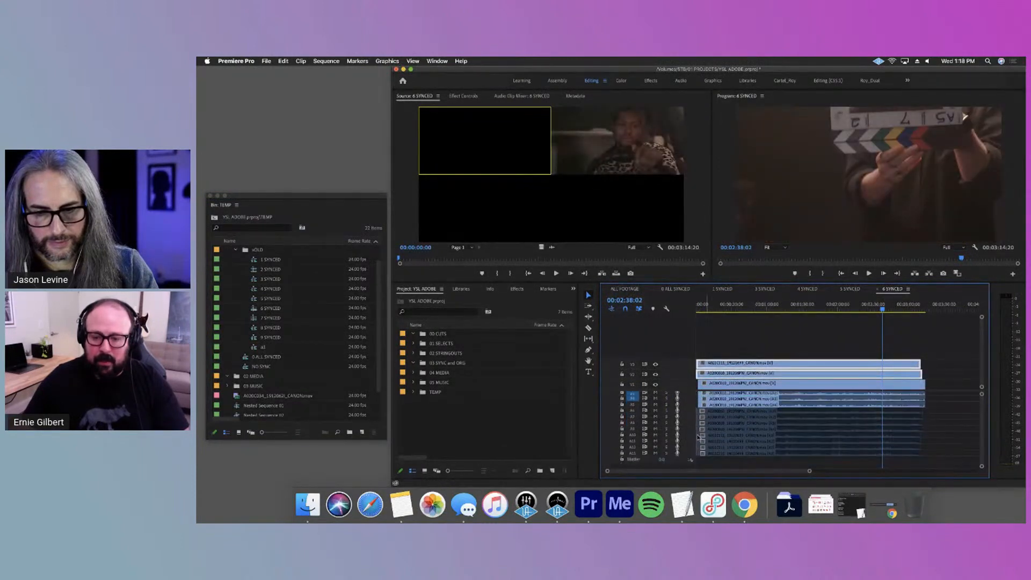
left_click_drag(936, 415, 874, 461)
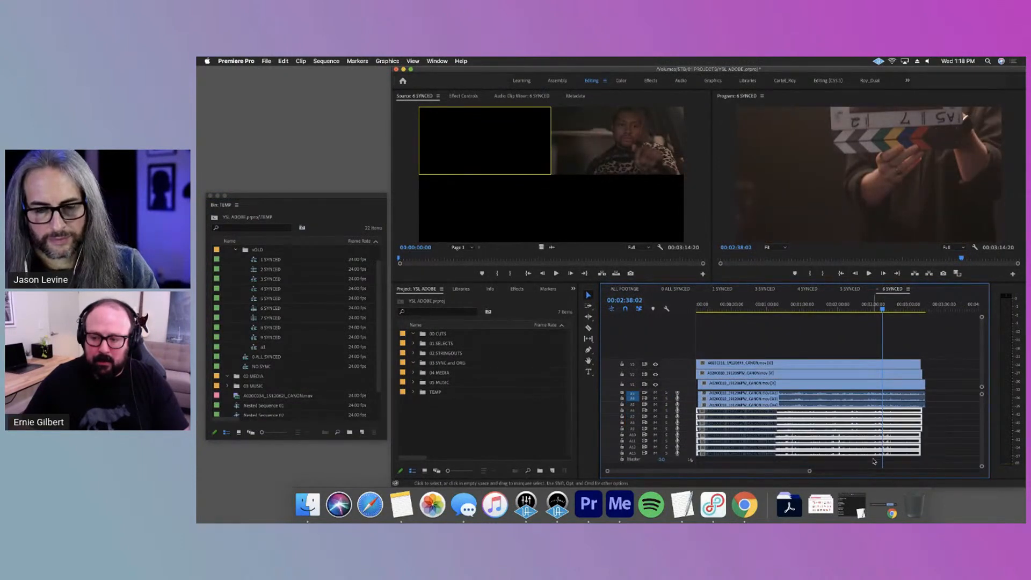
left_click(813, 310)
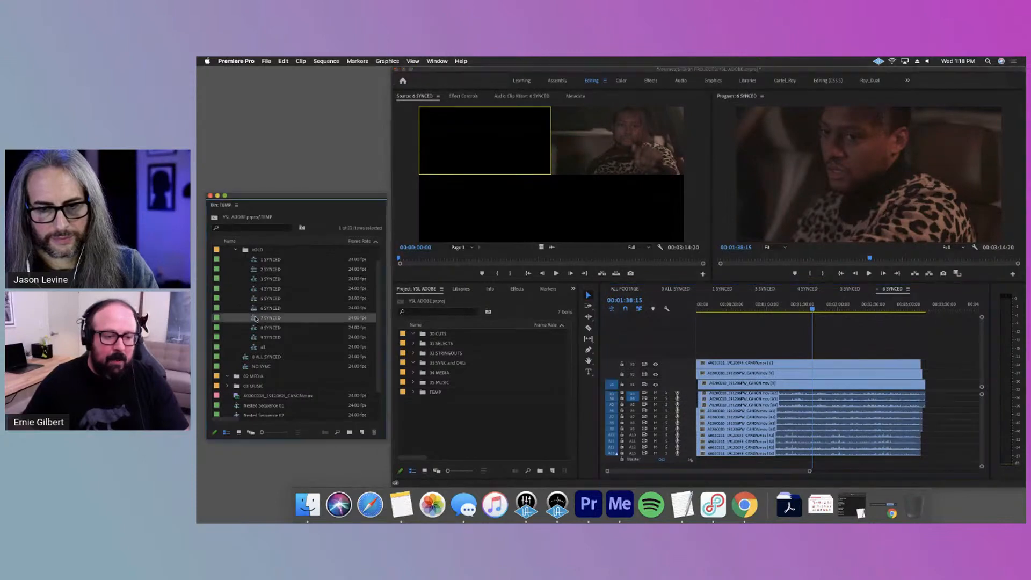
Open the 7 SYNCED sequence in the timeline and enable its disabled clips, including those on the lower audio tracks
double_click(255, 319)
key("shift+super+e")
scroll(726, 419, "down", 5)
left_click_drag(740, 409, 802, 457)
left_click_drag(754, 498, 754, 498)
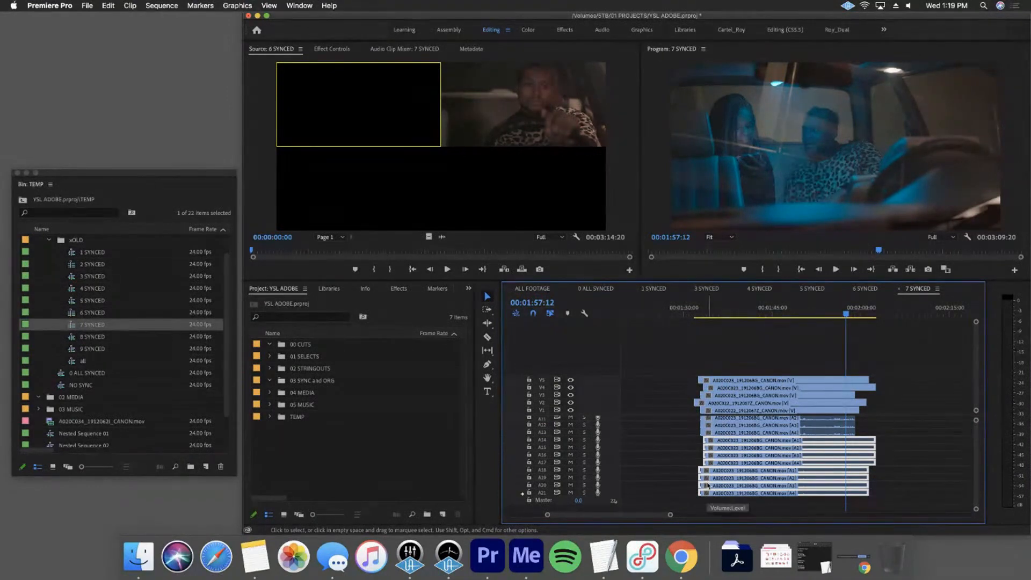
Open the 8 SYNCED sequence and remove the through edits at 00:00:16:04 on all its camera video and audio tracks
double_click(78, 336)
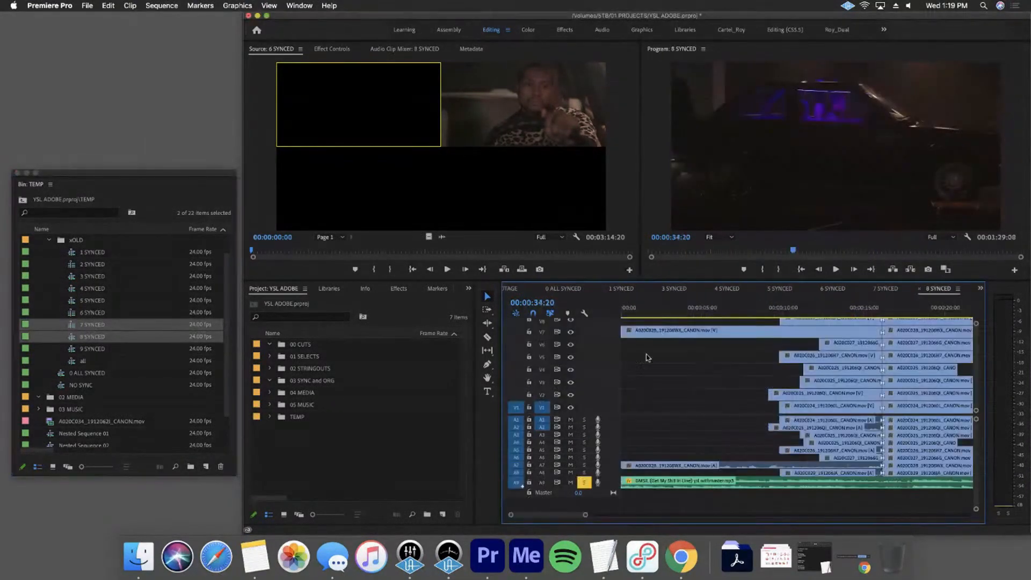
left_click_drag(584, 488, 583, 462)
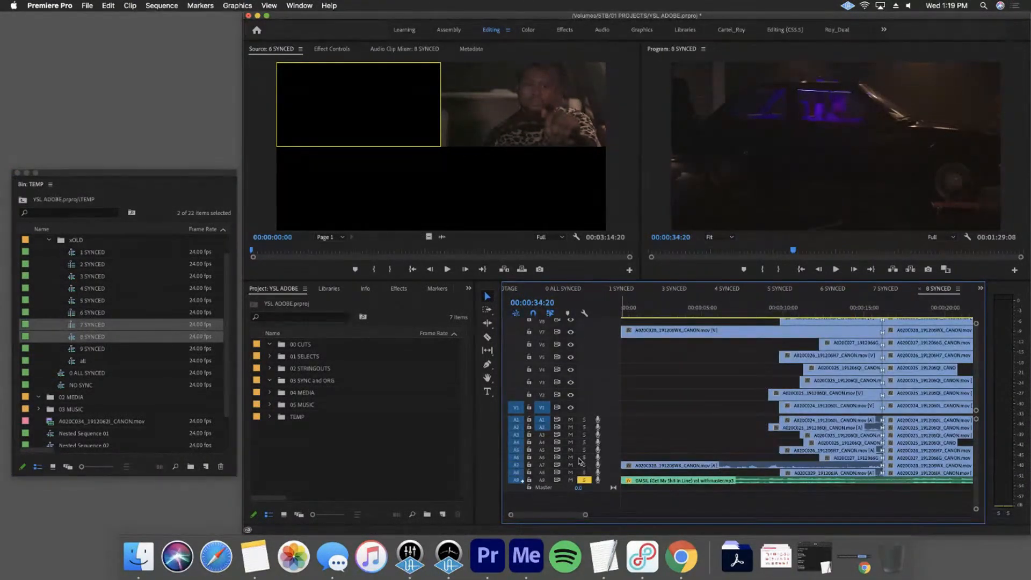
key("minus")
key("minus")
left_click_drag(571, 376, 570, 391)
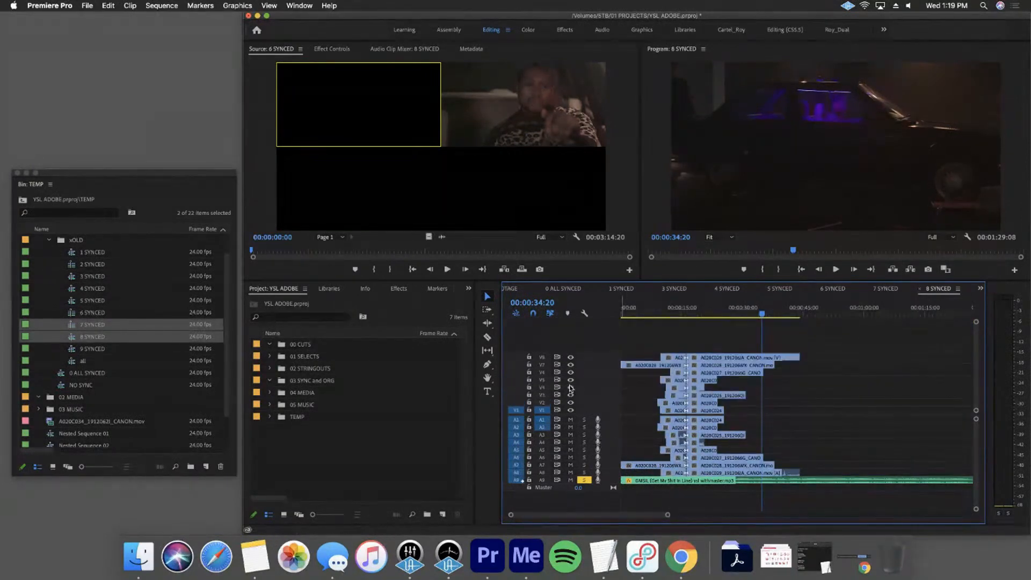
left_click_drag(697, 381, 678, 478)
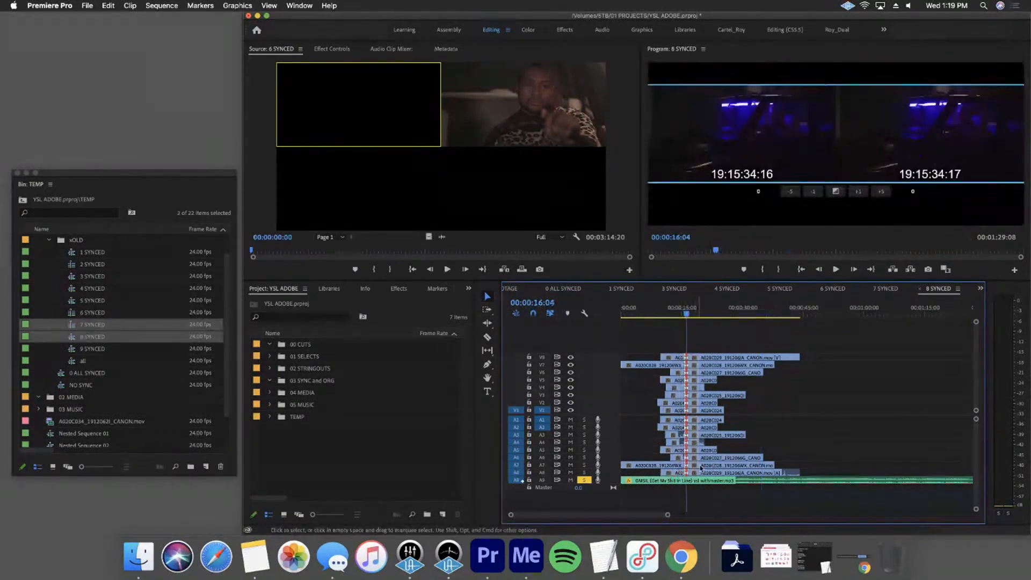
key("Delete")
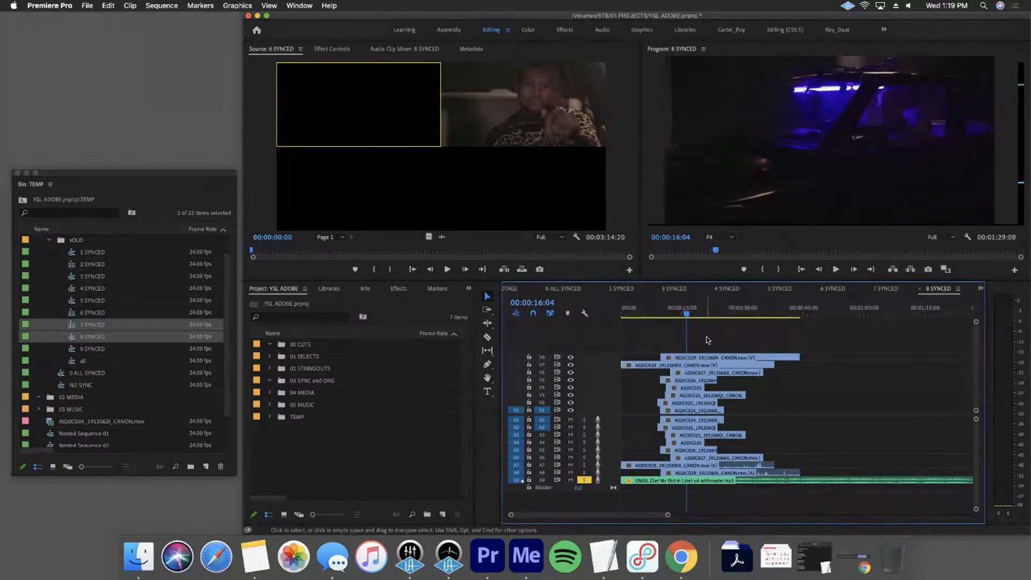
Open the 9 SYNCED and all sequences from the xOLD bin and show the full length of all in the timeline
left_click(199, 349)
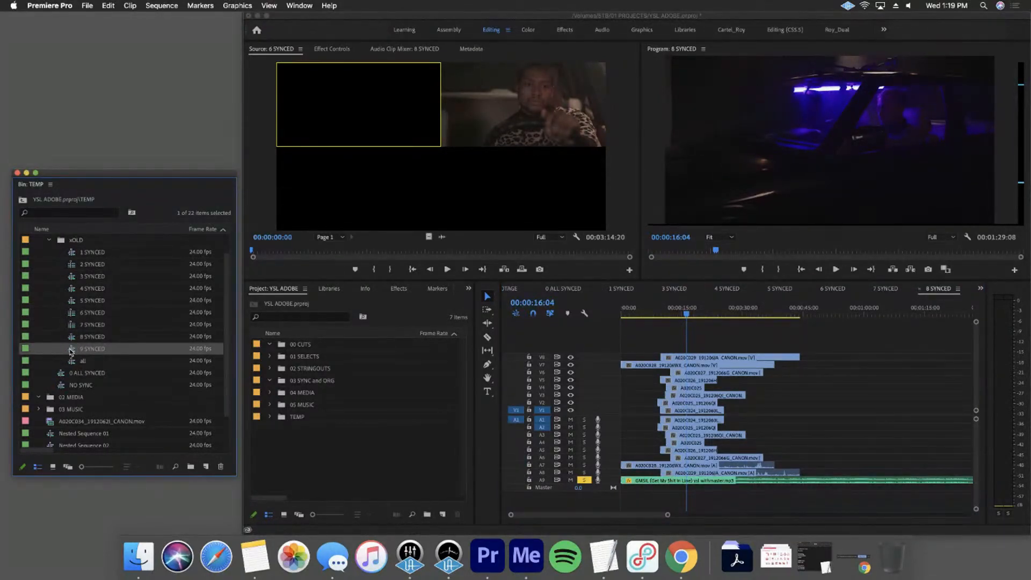
double_click(72, 350)
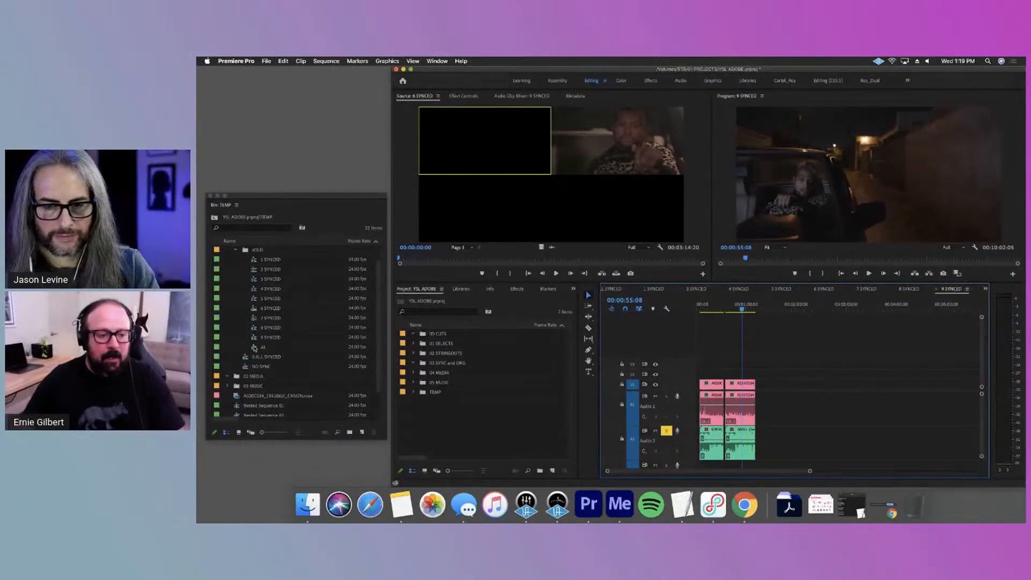
left_click(254, 348)
double_click(255, 347)
left_click_drag(841, 471, 566, 471)
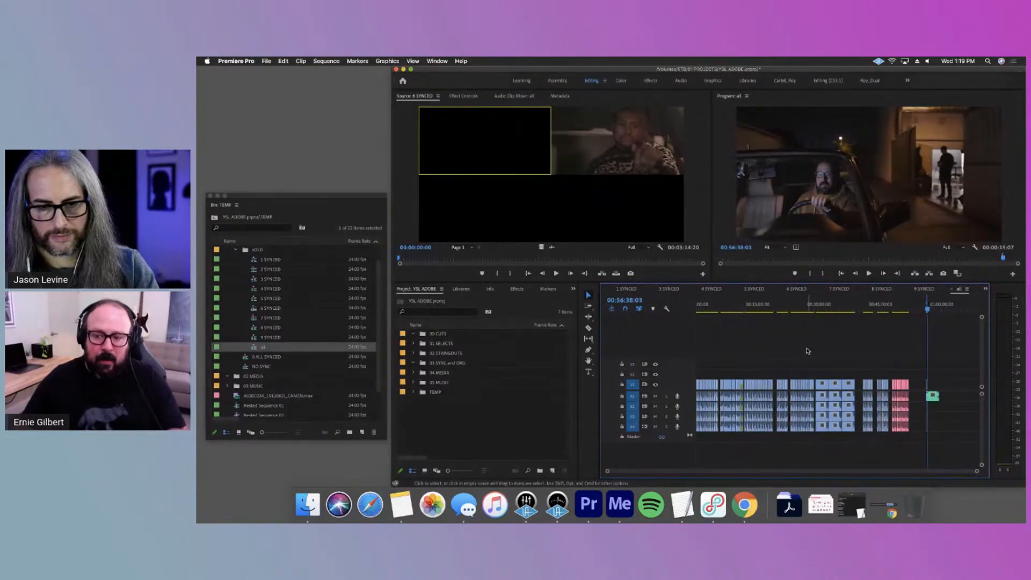
Mute every audio track of the all sequence and preview the pink clips near its end
left_click(894, 304)
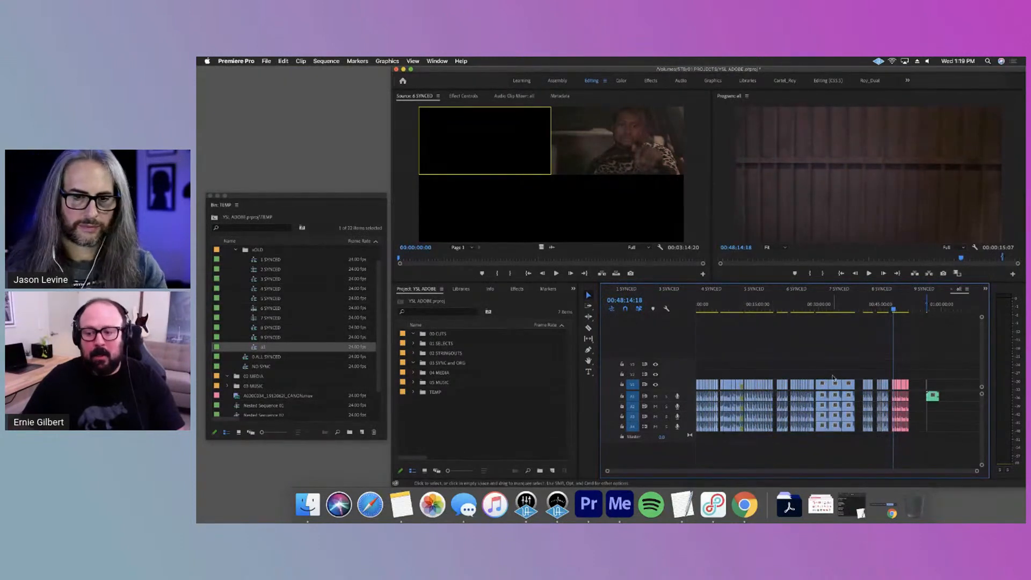
key("equal")
key("equal")
key("equal")
key("equal")
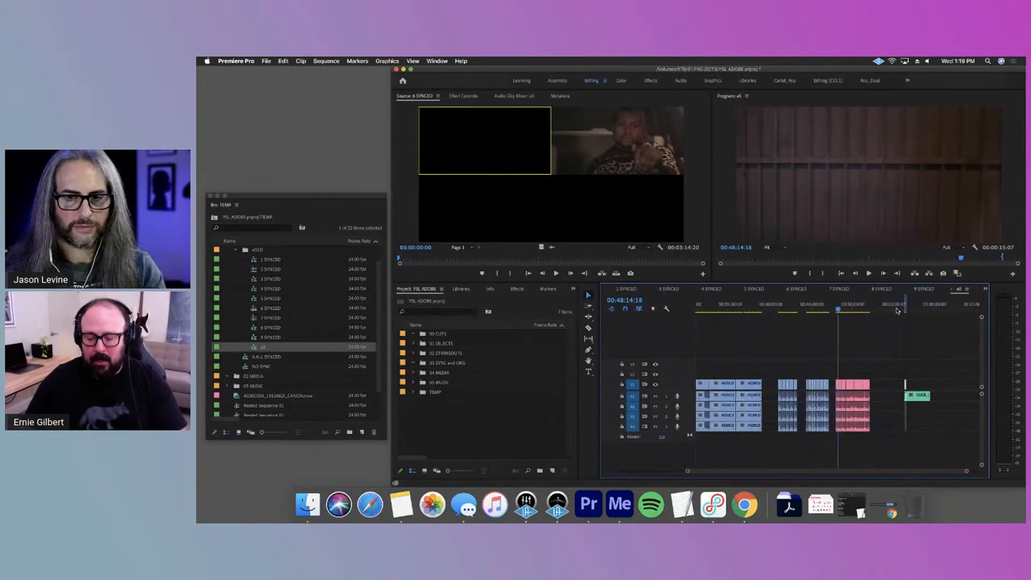
left_click(655, 396, "shift")
left_click_drag(827, 305, 858, 324)
key("backslash")
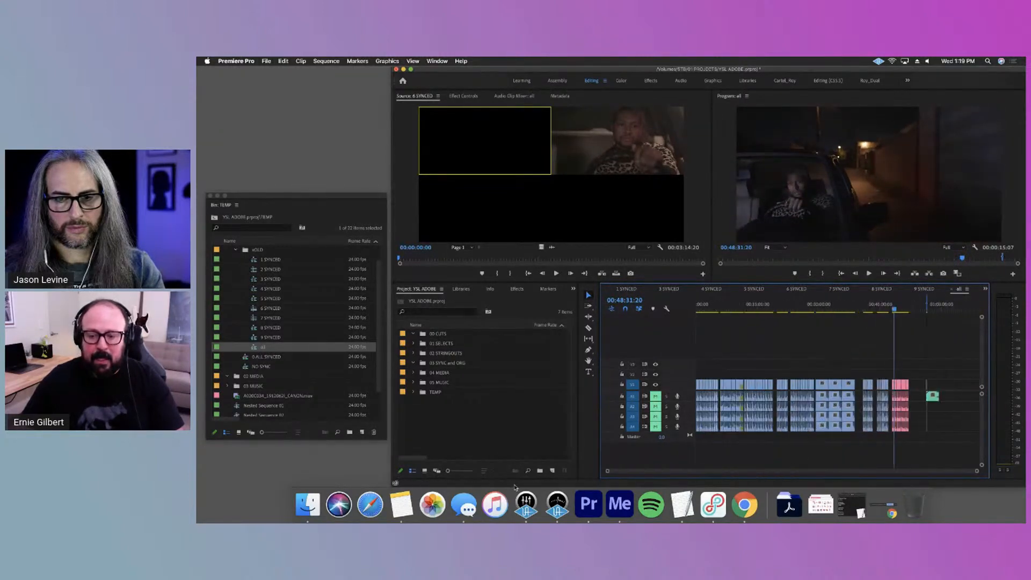
Review the camera footage between about 12 and 13 minutes in the all sequence by scrubbing and playing it
left_click_drag(820, 307, 750, 309)
key("equal")
key("equal")
key("equal")
key("equal")
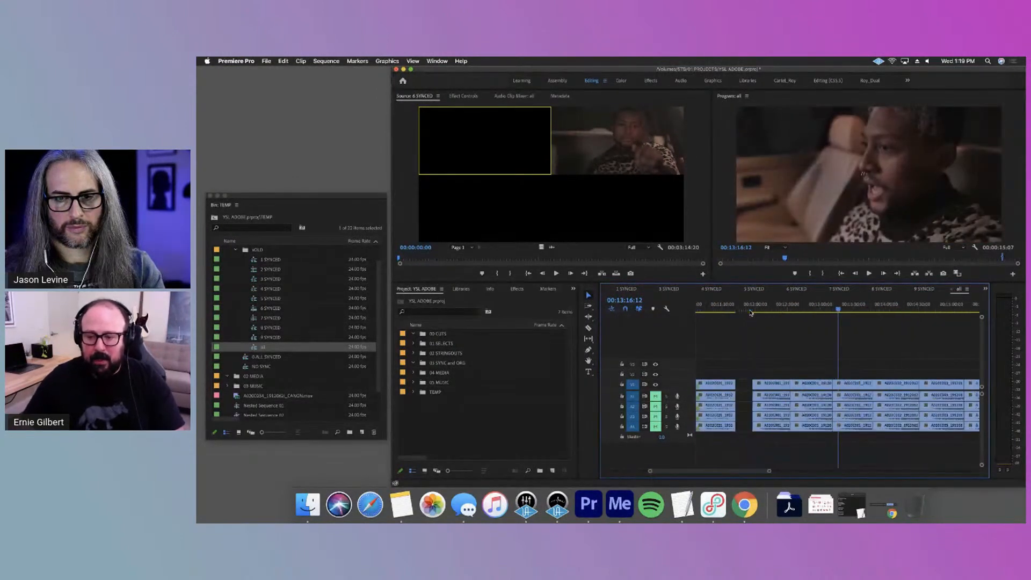
left_click_drag(761, 310, 782, 316)
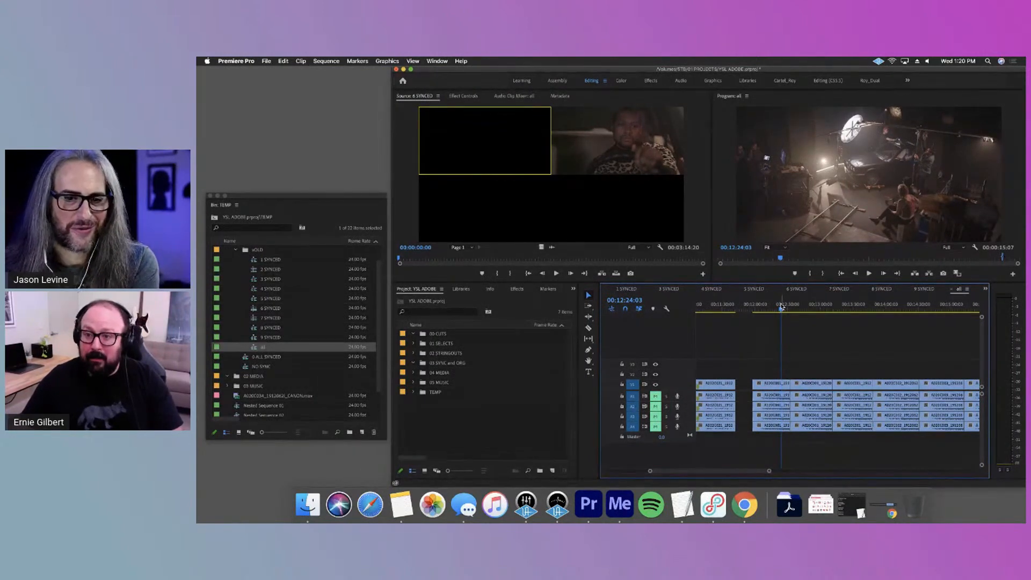
left_click_drag(785, 313, 800, 315)
key("space")
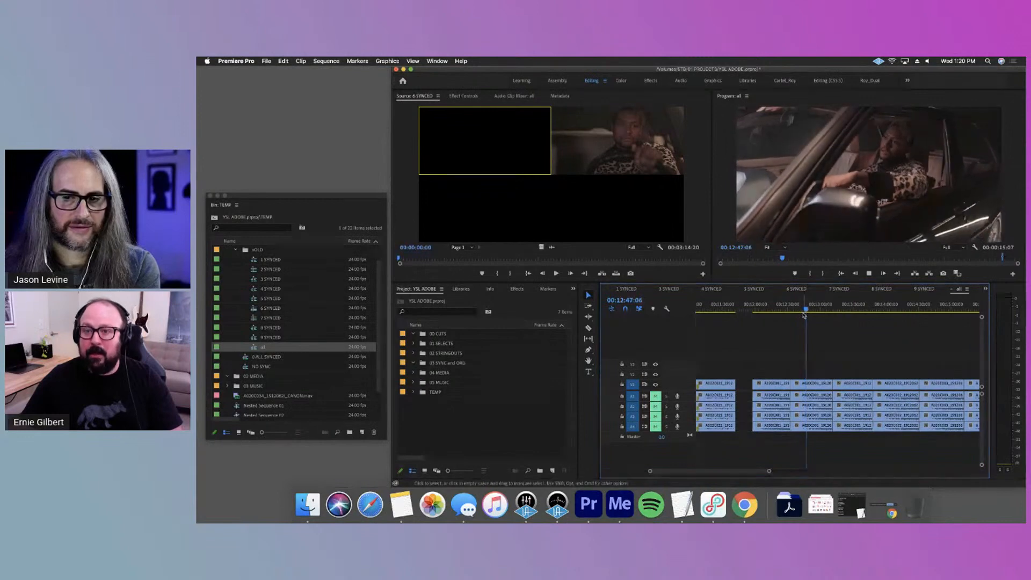
mouse_move(807, 308)
left_mouse_down()
mouse_move(826, 316)
mouse_move(802, 309)
left_mouse_up()
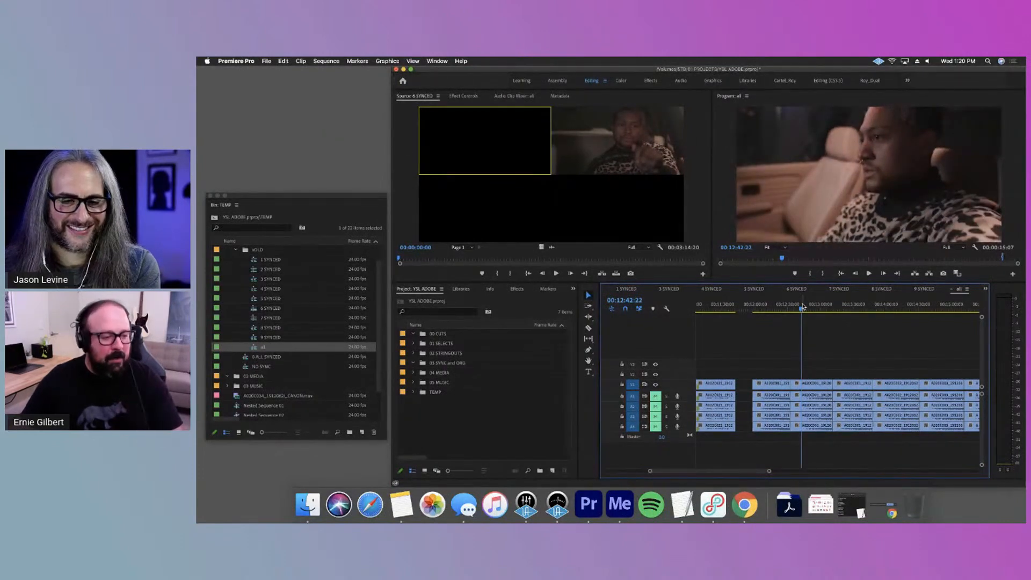
Make the floating TEMP bin window taller and open the 0 ALL SYNCED and NO SYNC sequences from 01 STRINGOUTS
left_click_drag(371, 191, 369, 83)
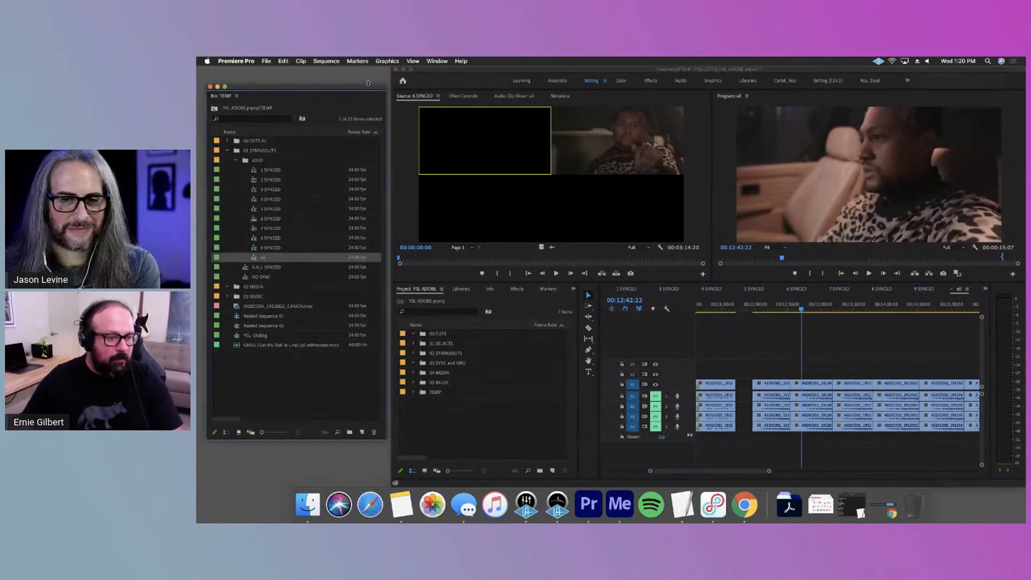
left_click(323, 375)
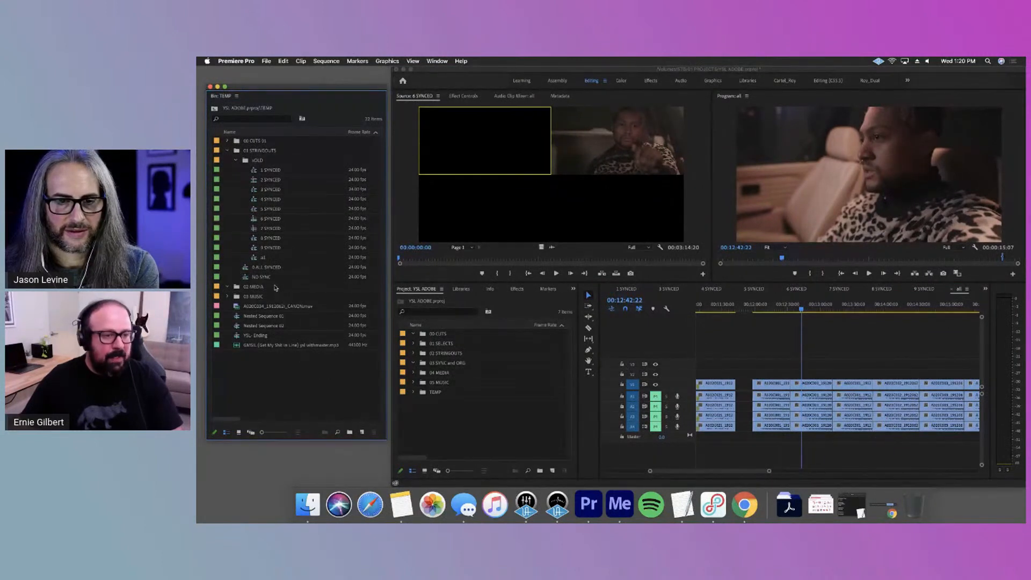
double_click(267, 269)
double_click(266, 279)
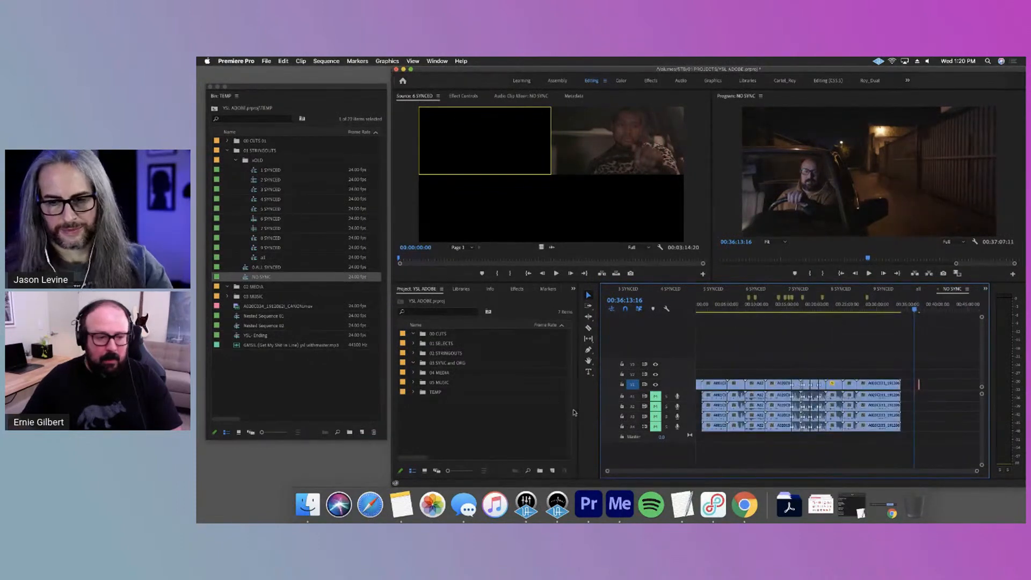
left_click(222, 359)
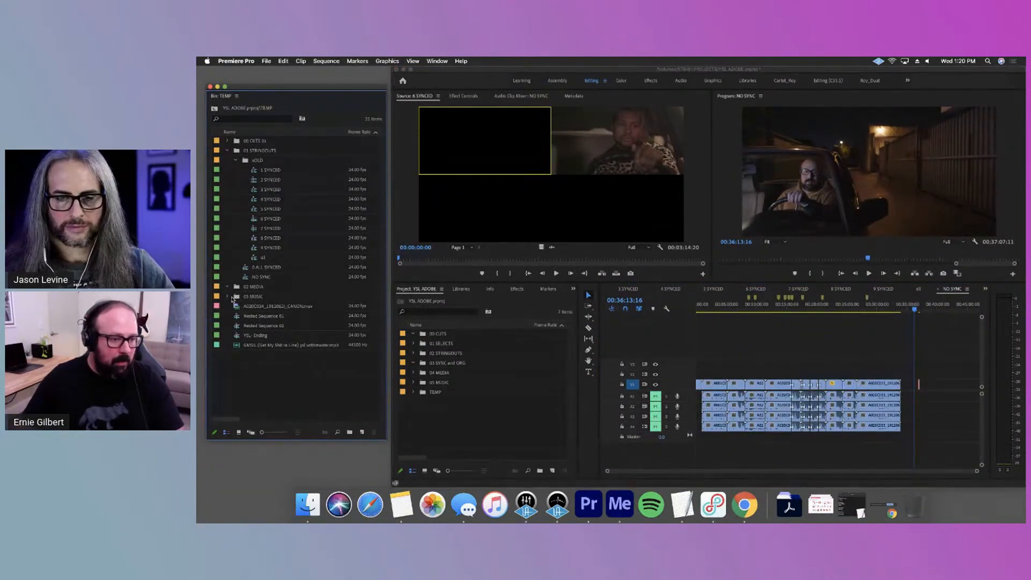
Gather the loose camera clip, nested sequences, YSL-Ending sequence and song at the end of TEMP into a new bin
left_click(275, 306)
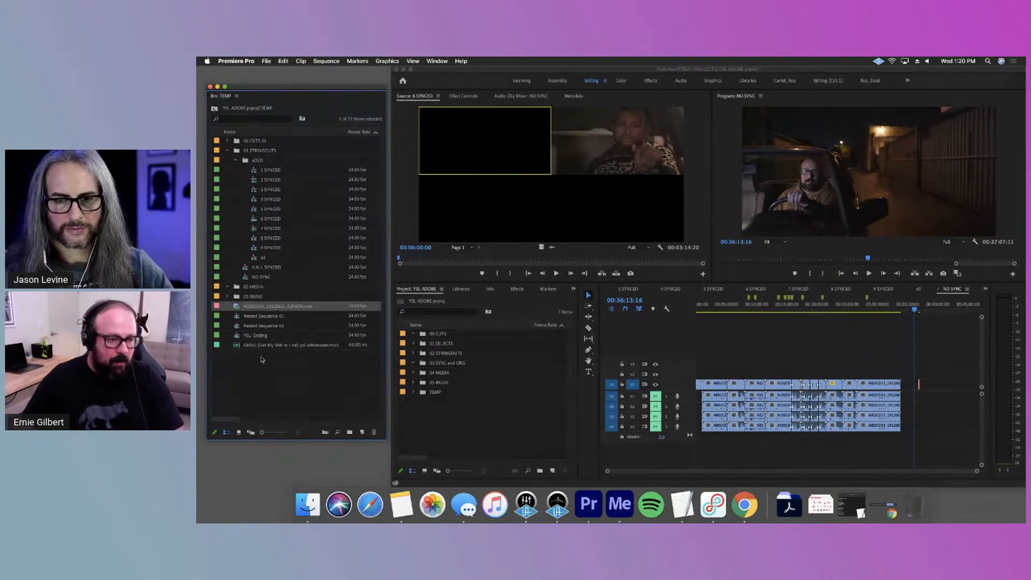
left_click_drag(261, 356, 260, 306)
left_click_drag(351, 420, 349, 432)
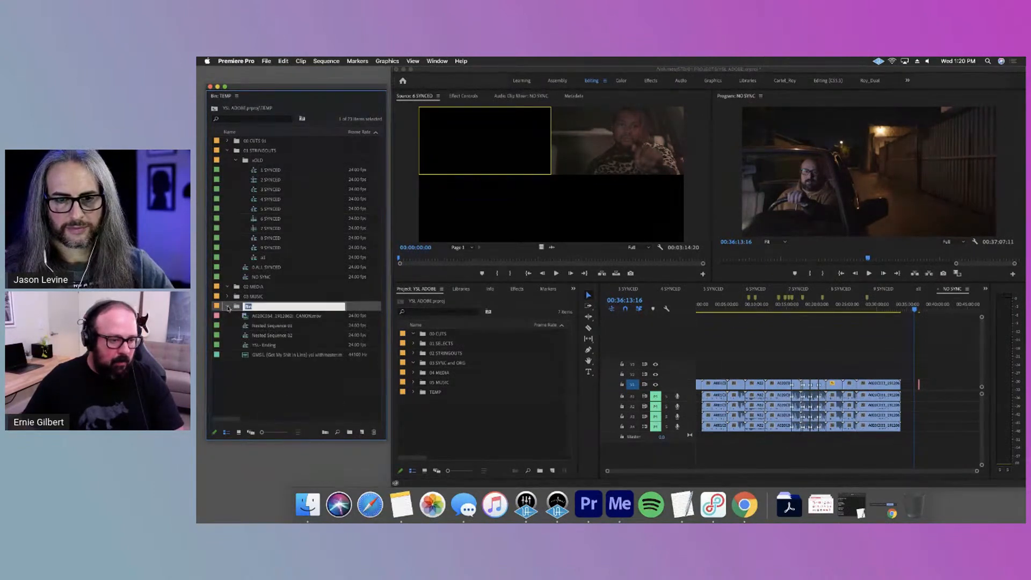
left_click(228, 306)
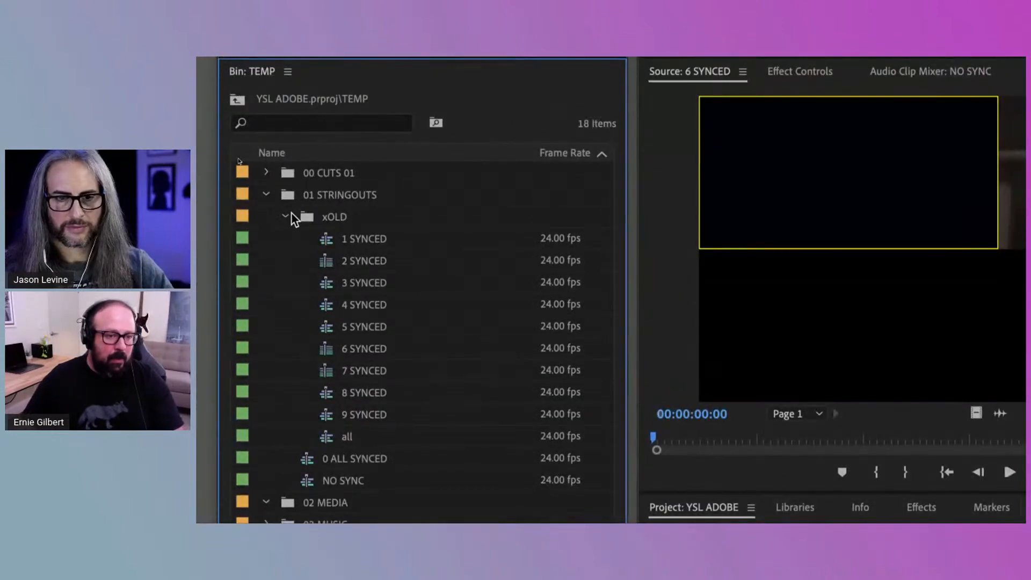
Move the 0 ALL SYNCED and NO SYNC sequences from 01 STRINGOUTS into its xOLD bin
left_click(285, 216)
left_click(287, 217)
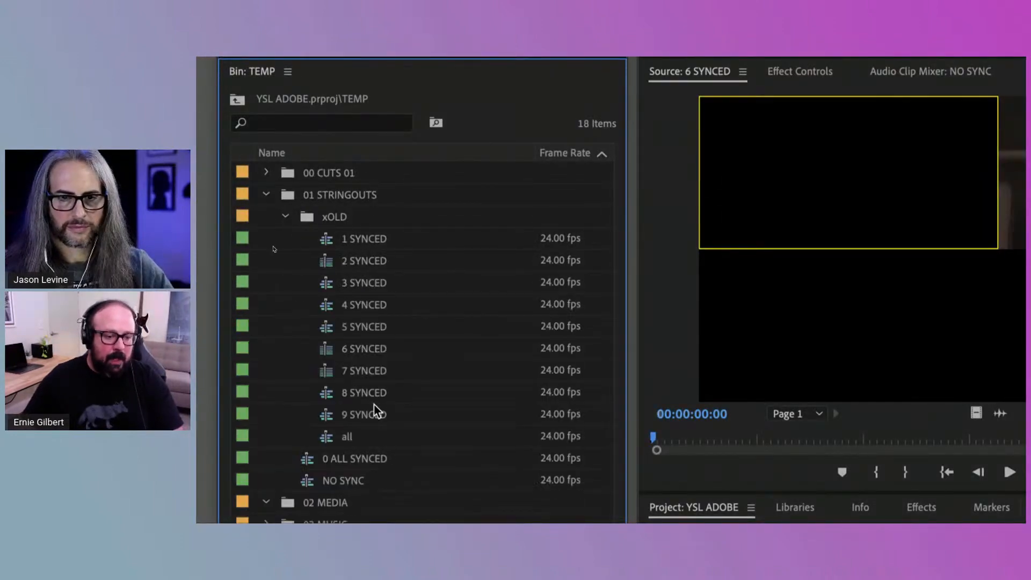
left_click_drag(355, 451, 348, 243)
left_click_drag(339, 477, 355, 230)
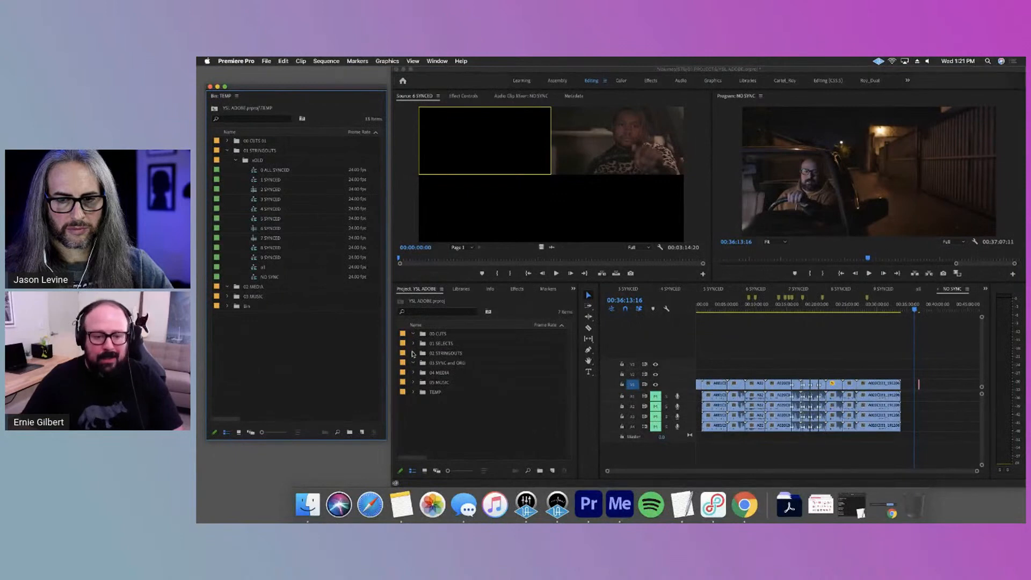
Expand the project's 04 MEDIA bin and preview the A001C017 camera clip in the Source Monitor
left_click(413, 353)
left_click(413, 372)
left_click(445, 394)
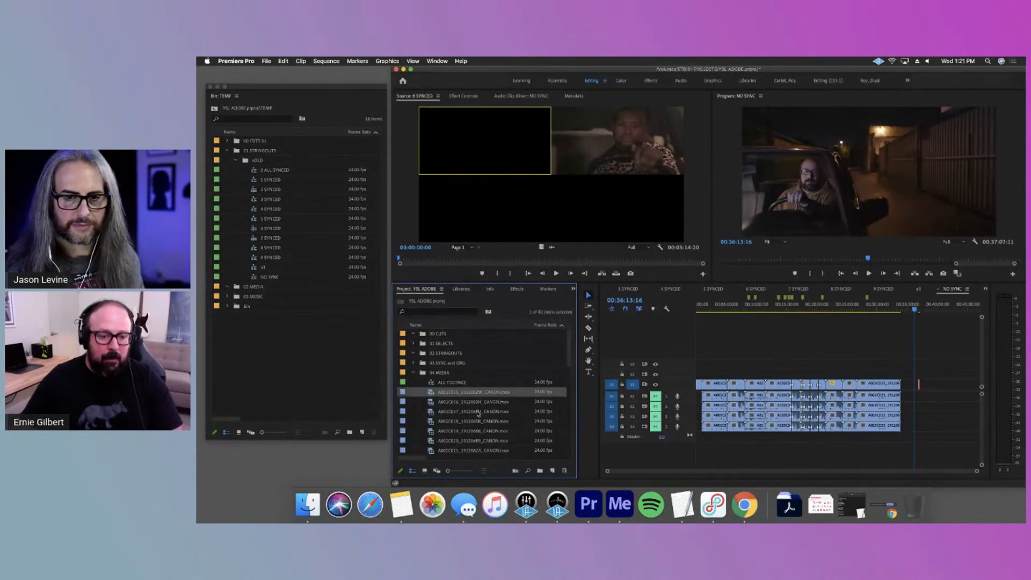
double_click(474, 412)
left_click_drag(511, 260, 529, 259)
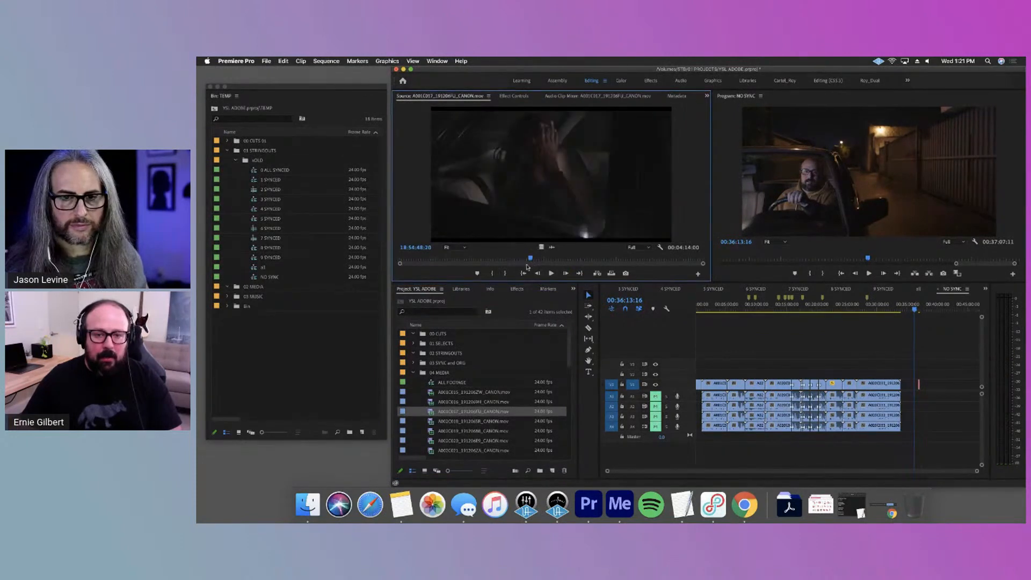
scroll(485, 440, "down", 10)
Select camera clips A020C011 through A020C014 in 04 MEDIA together with the GMSIL song in 05 MUSIC
double_click(464, 386)
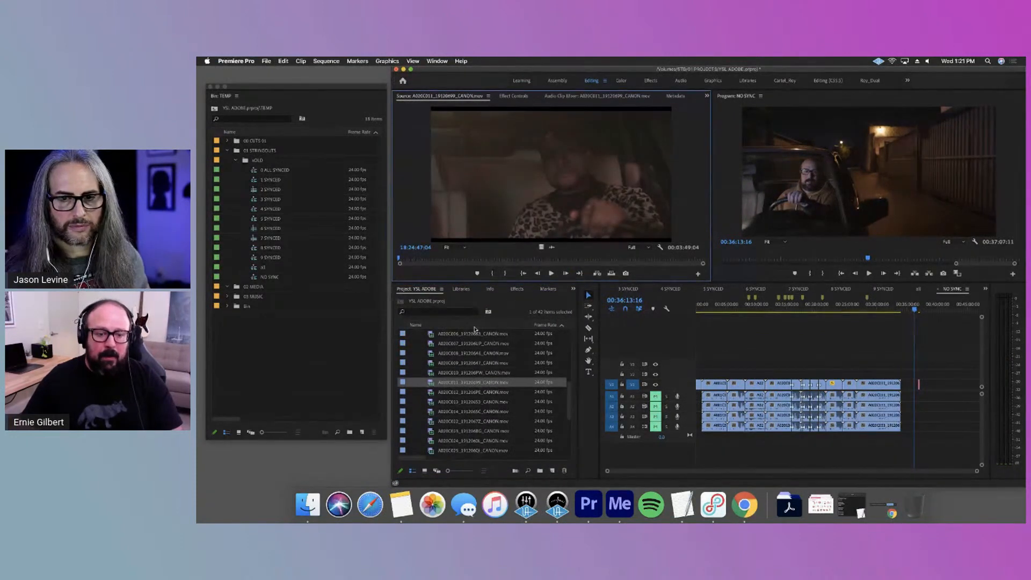
left_click(468, 412, "shift")
scroll(540, 404, "down", 4)
left_click(412, 441)
left_click(448, 451, "super")
scroll(460, 402, "up", 5)
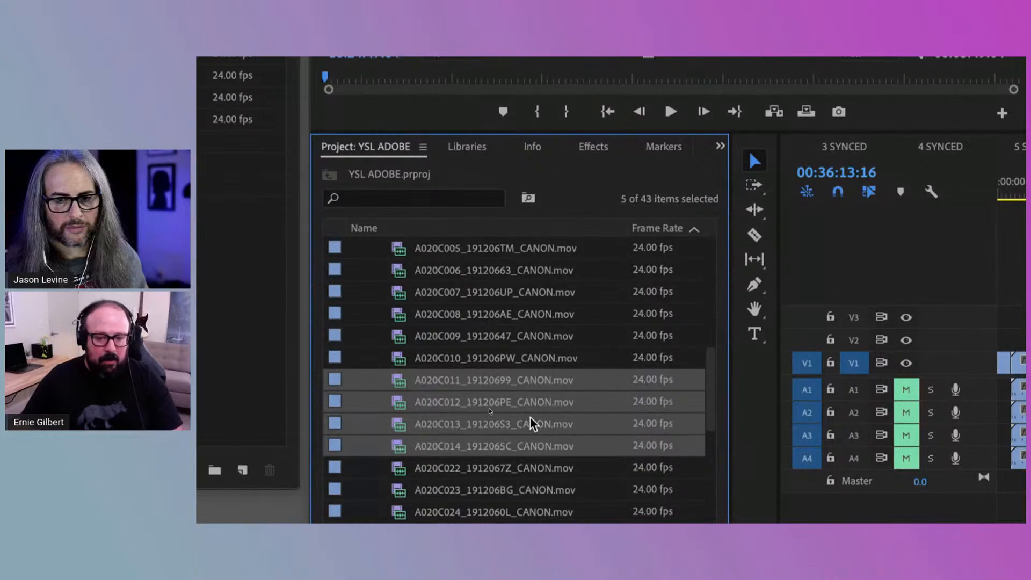
scroll(531, 423, "down", 2)
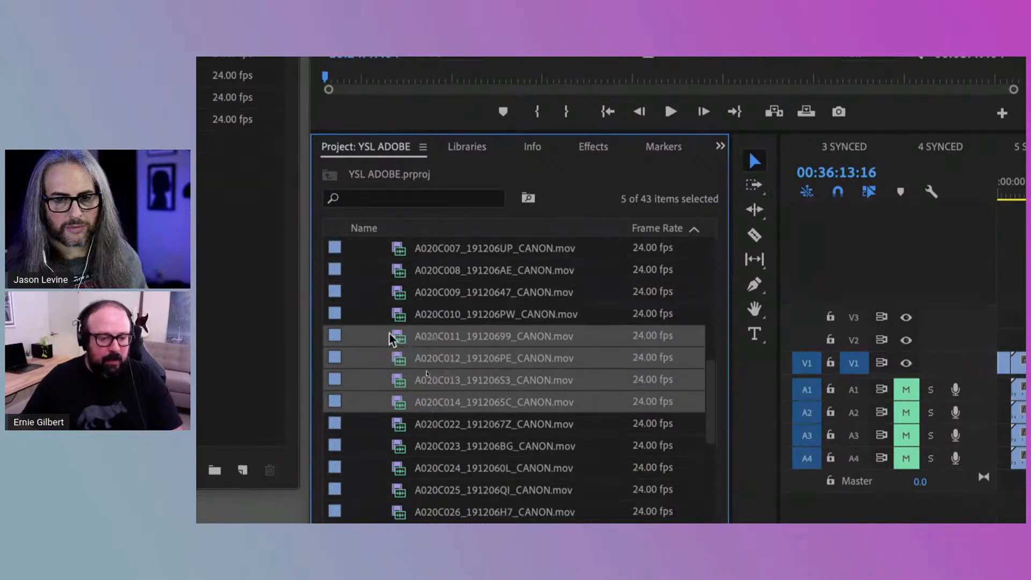
scroll(429, 389, "down", 5)
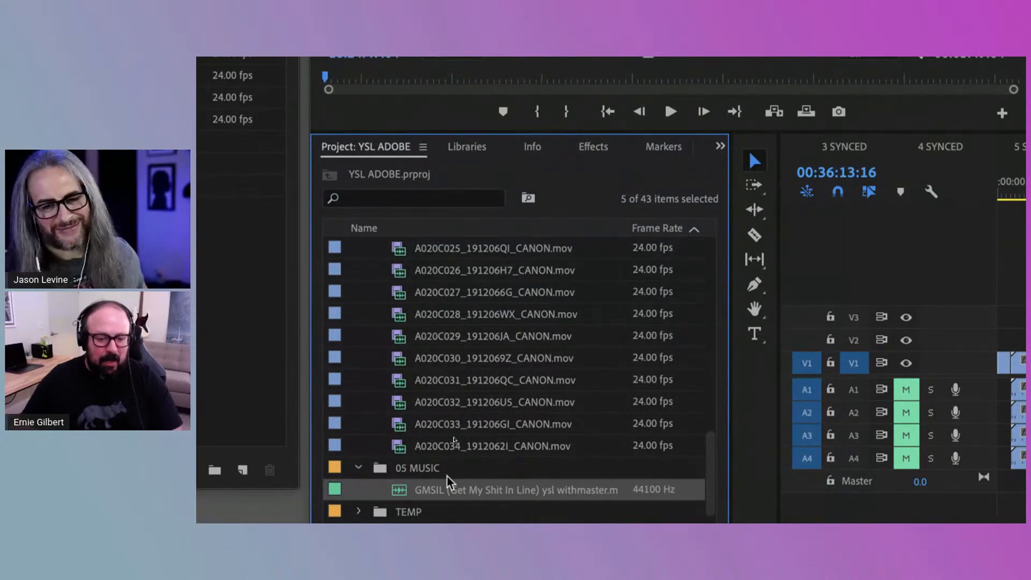
scroll(451, 486, "up", 8)
scroll(437, 472, "down", 8)
scroll(467, 376, "up", 8)
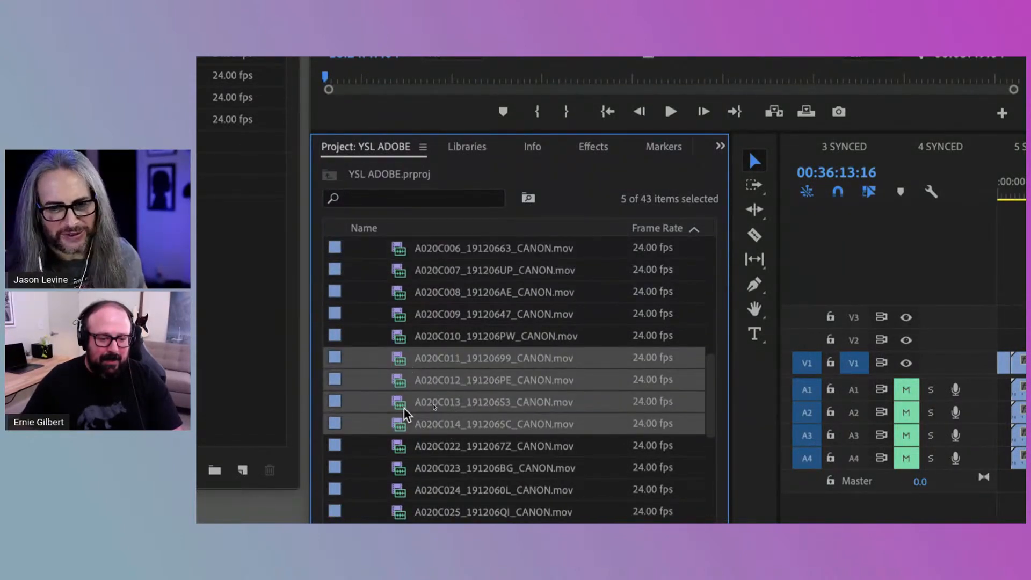
scroll(398, 387, "down", 8)
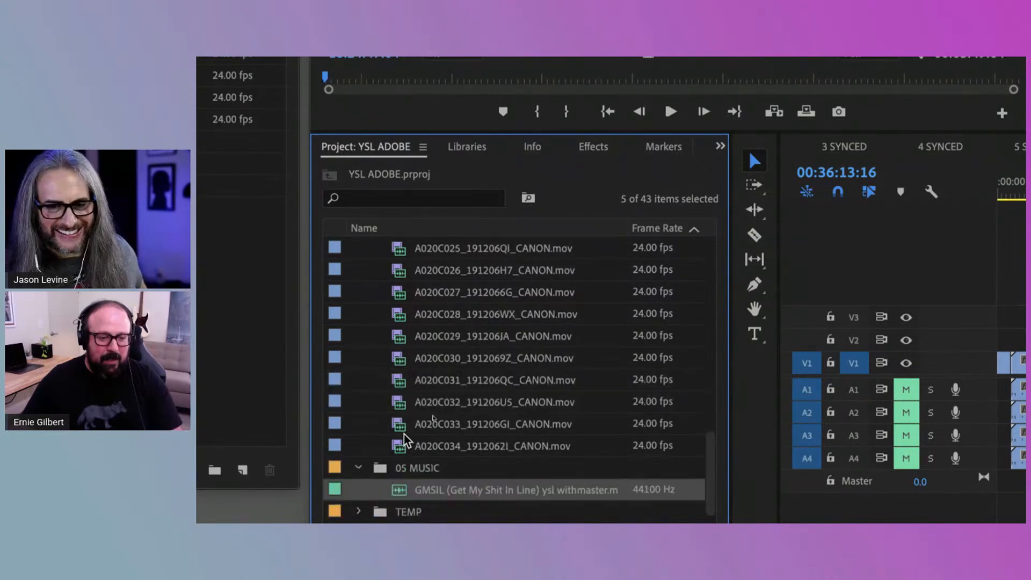
scroll(399, 431, "up", 10)
scroll(392, 489, "down", 2)
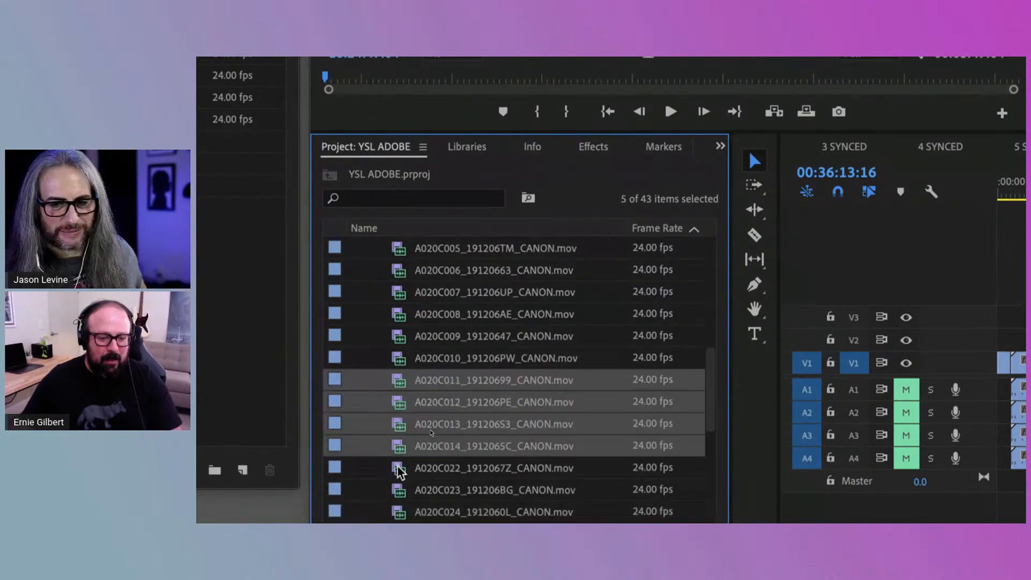
Create a multi-camera source sequence from the selection, synchronized by audio on the Mix Down track channel with Camera 1 sequence settings
right_click(399, 421)
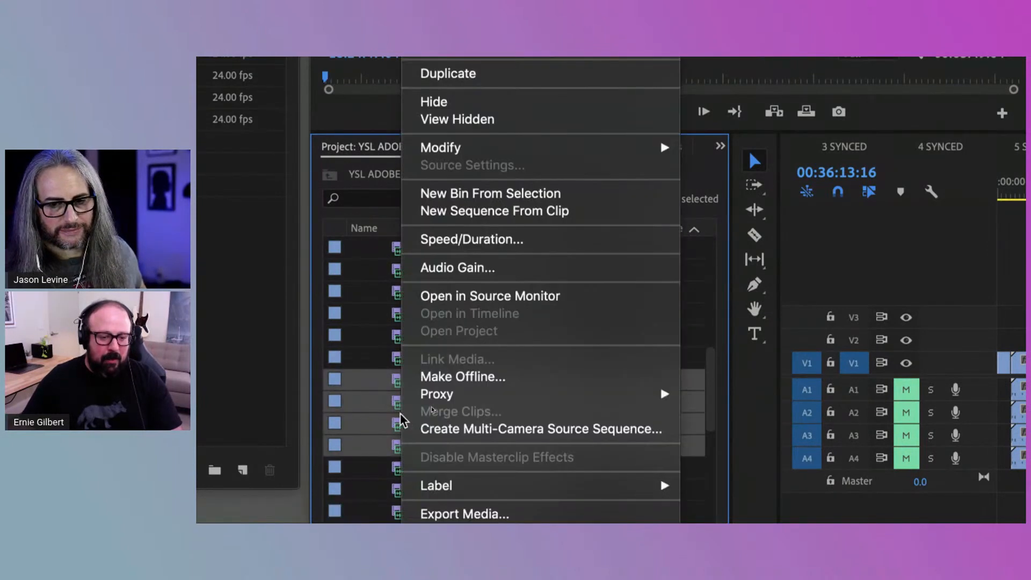
left_click(435, 429)
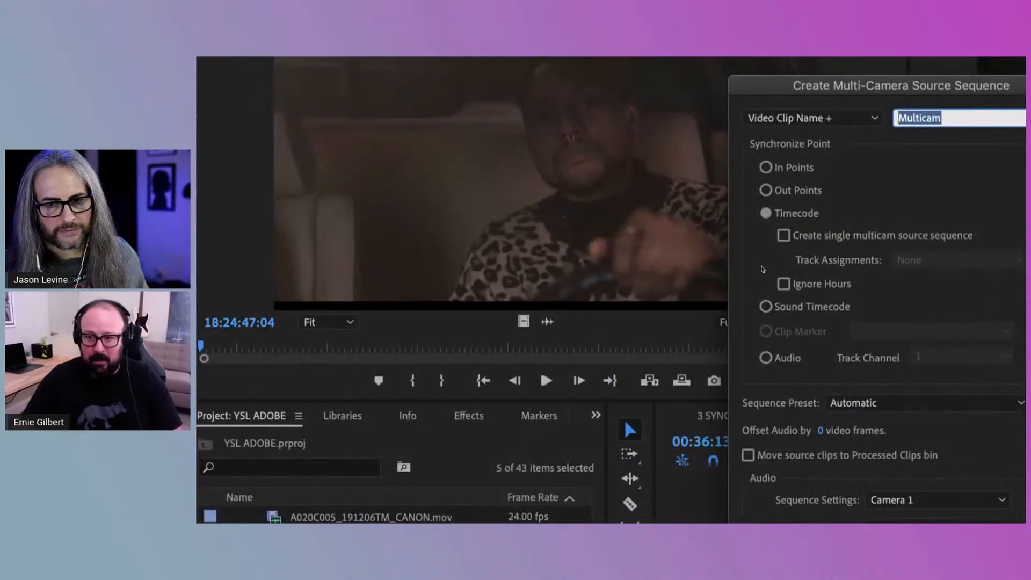
left_click_drag(792, 84, 520, 66)
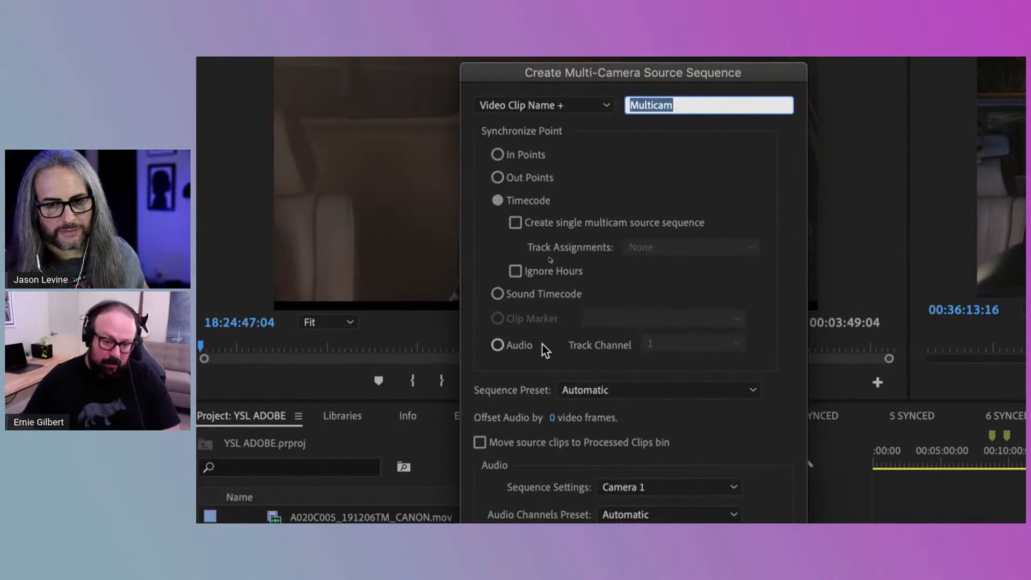
left_click(521, 346)
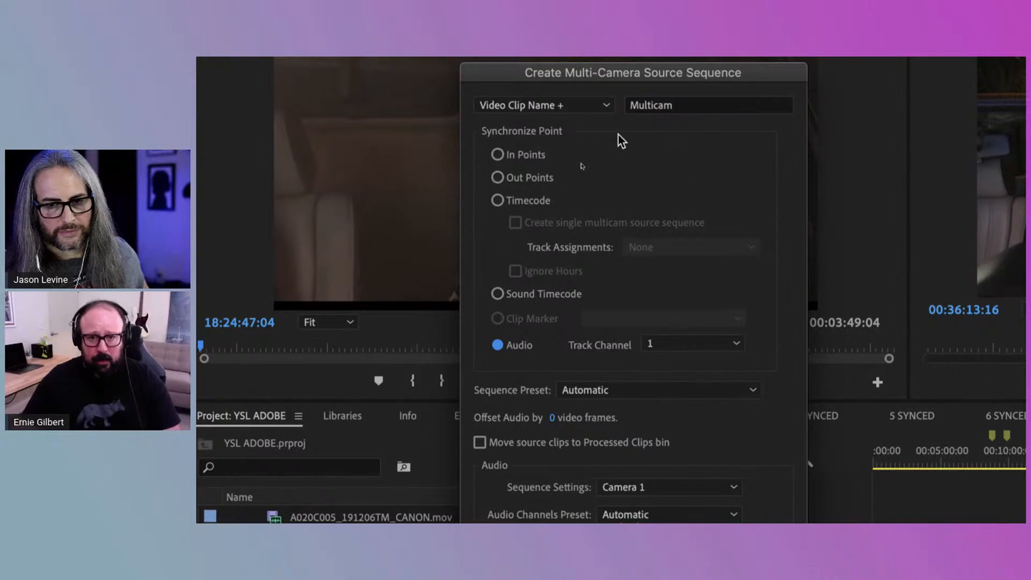
left_click(718, 352)
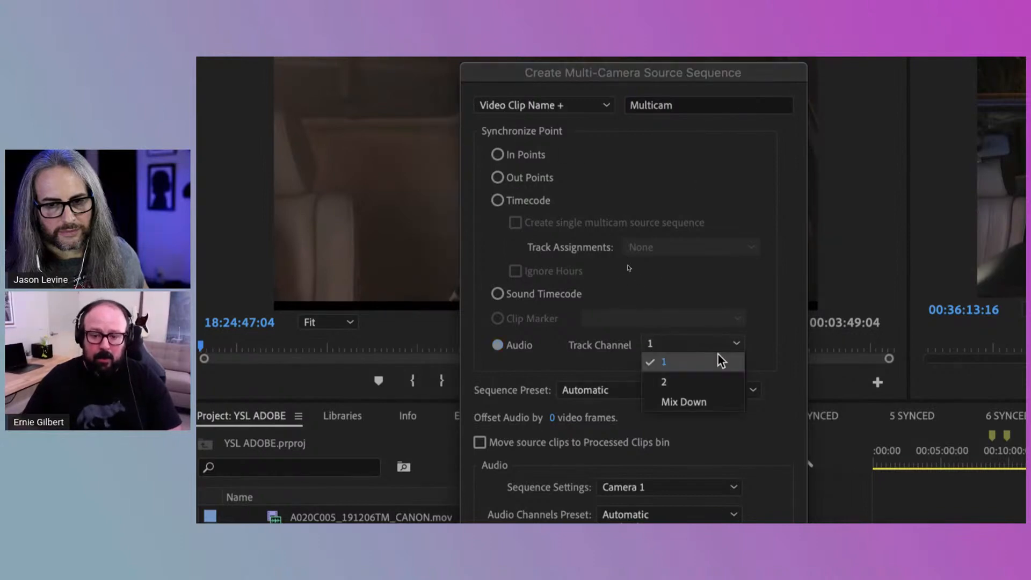
left_click(714, 397)
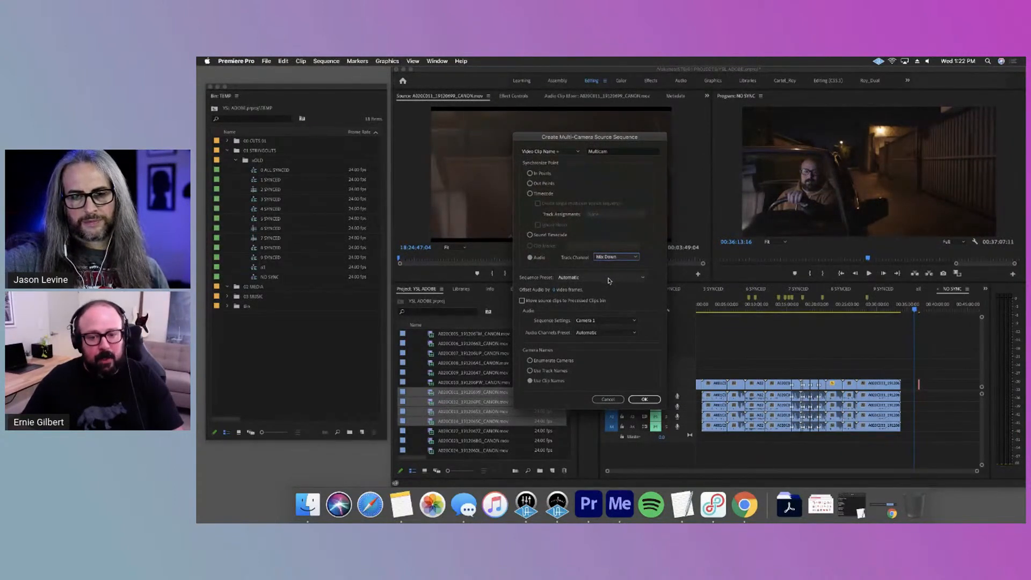
left_click(609, 322)
left_click(631, 308)
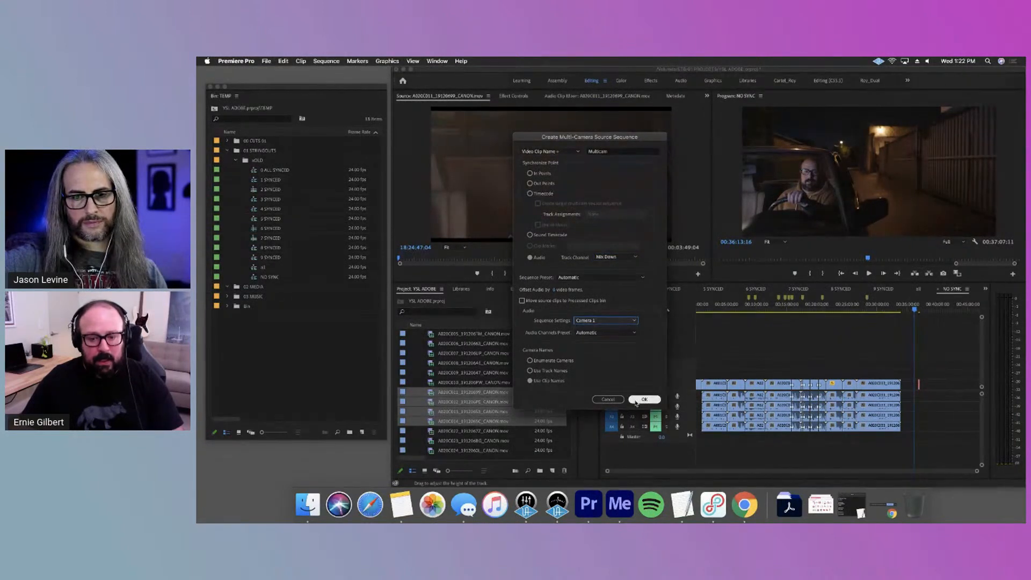
left_click(639, 400)
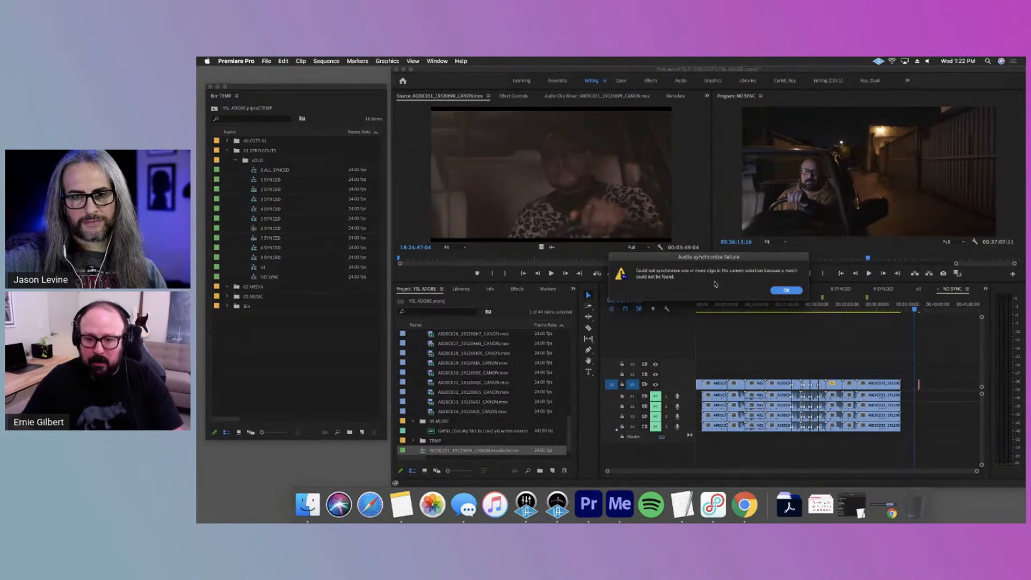
left_click(786, 290)
Open the new A020C011 multi-camera sequence in the timeline and clear the clip selection
left_click(505, 412)
left_click(424, 451)
double_click(423, 452)
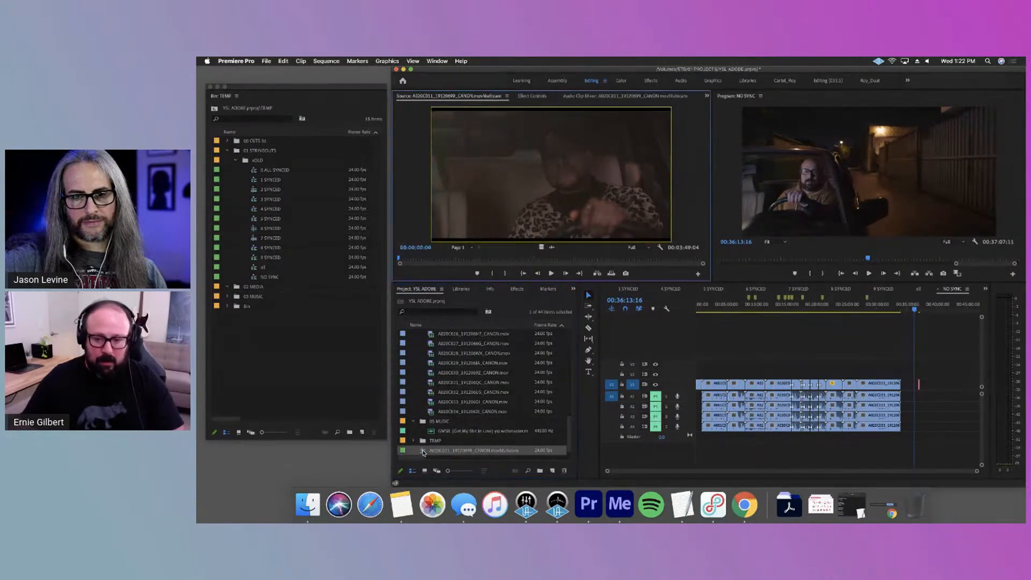
double_click(422, 452, "super")
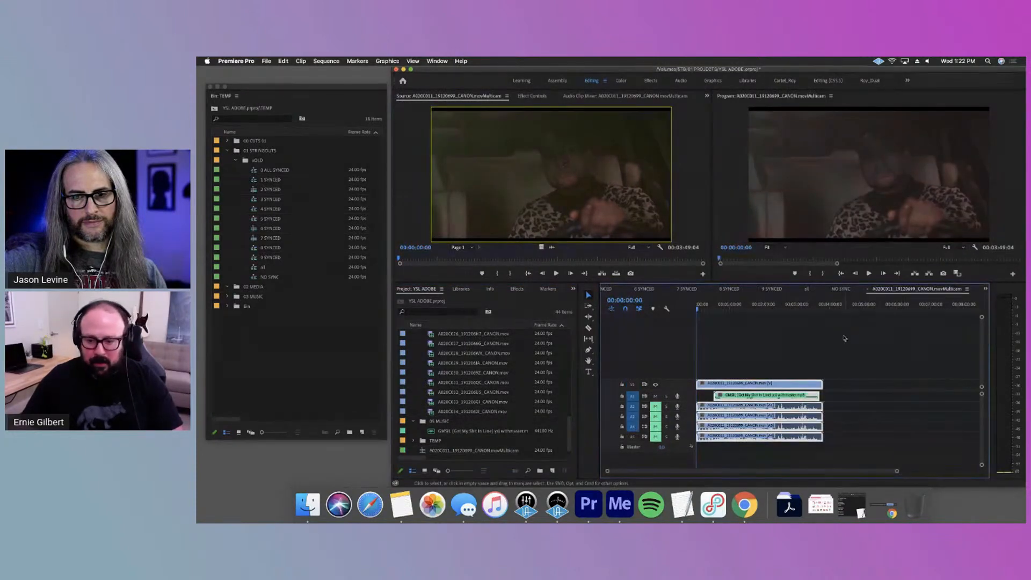
left_click(845, 337)
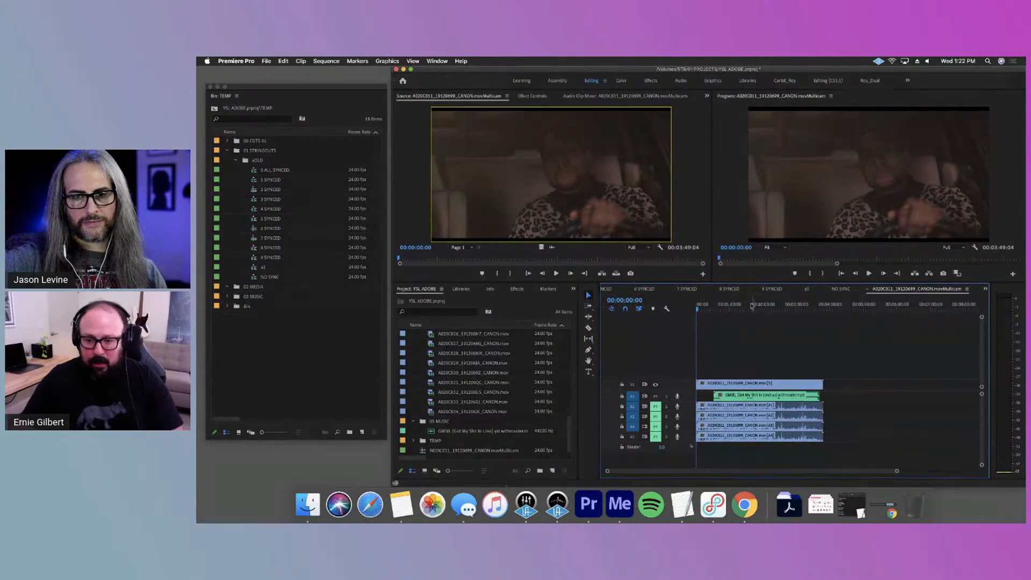
Scrub through the multi-camera sequence and play it briefly from about one minute in to check the sync
left_click(746, 305)
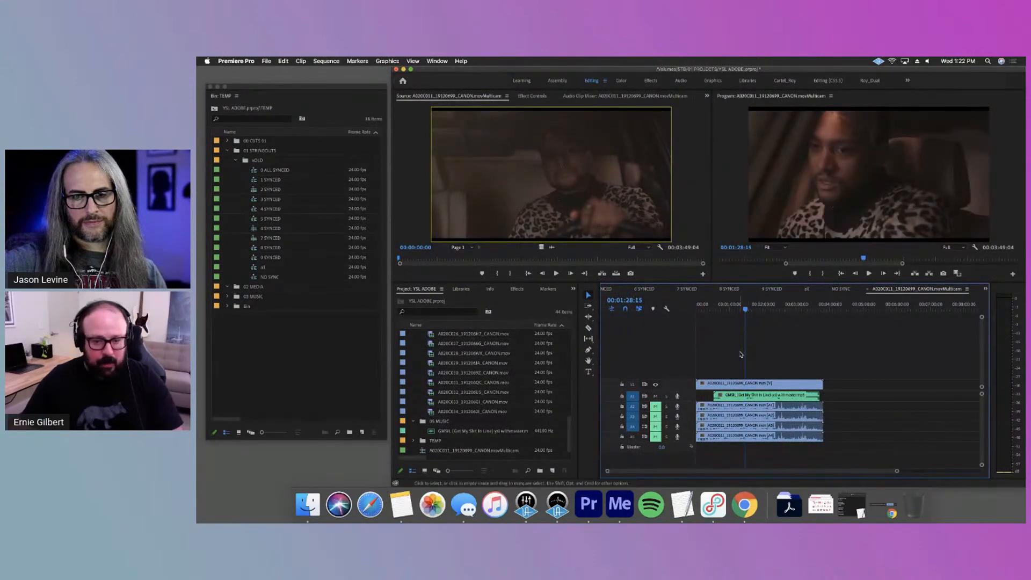
left_click_drag(748, 308, 770, 324)
left_click(730, 305)
key("alt+=")
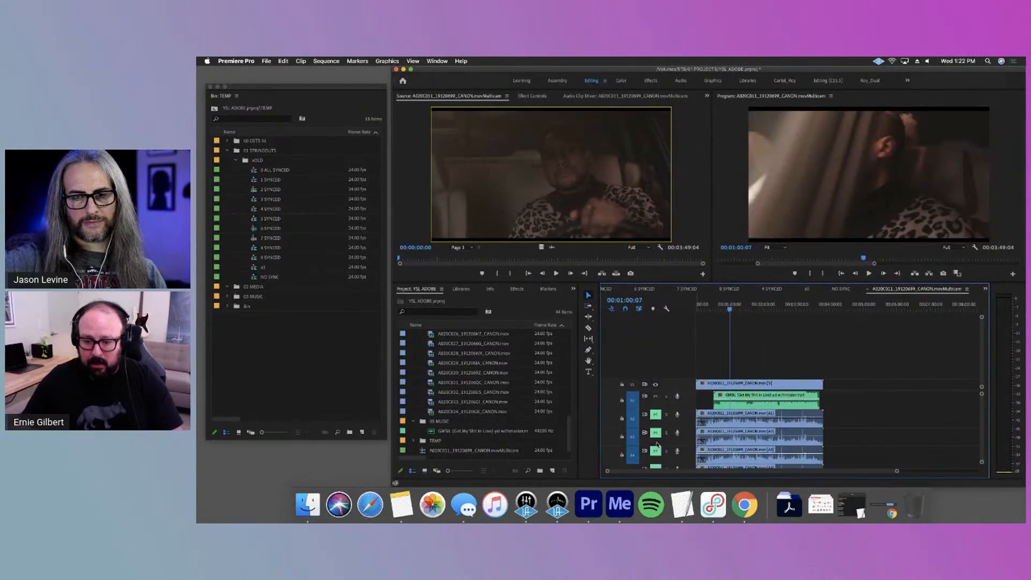
key("space")
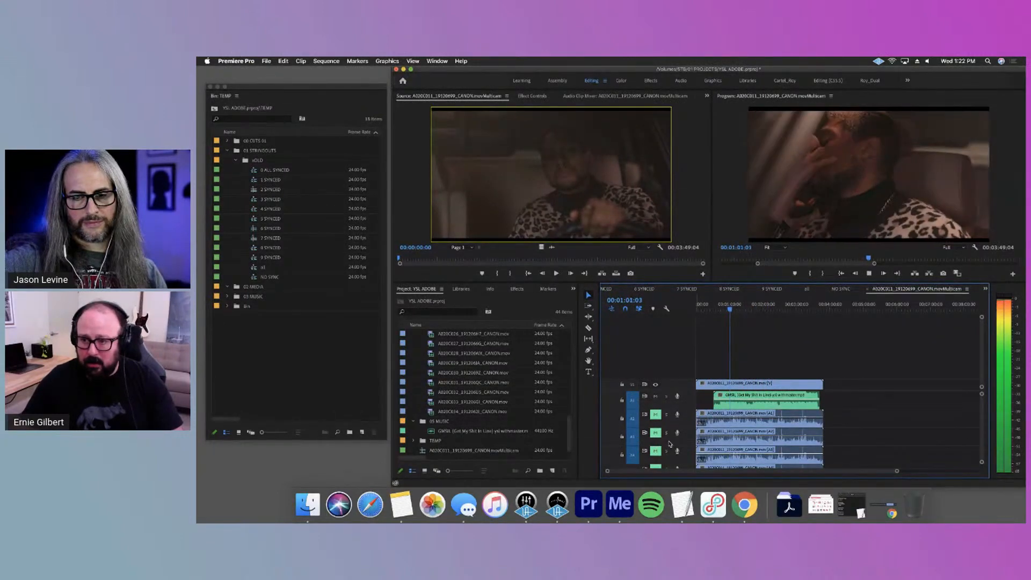
key("alt+minus")
Adjust the audio gain of the GMSIL song clip on the first audio track and play the sequence to about 01:10
left_click(751, 395)
right_click(746, 396)
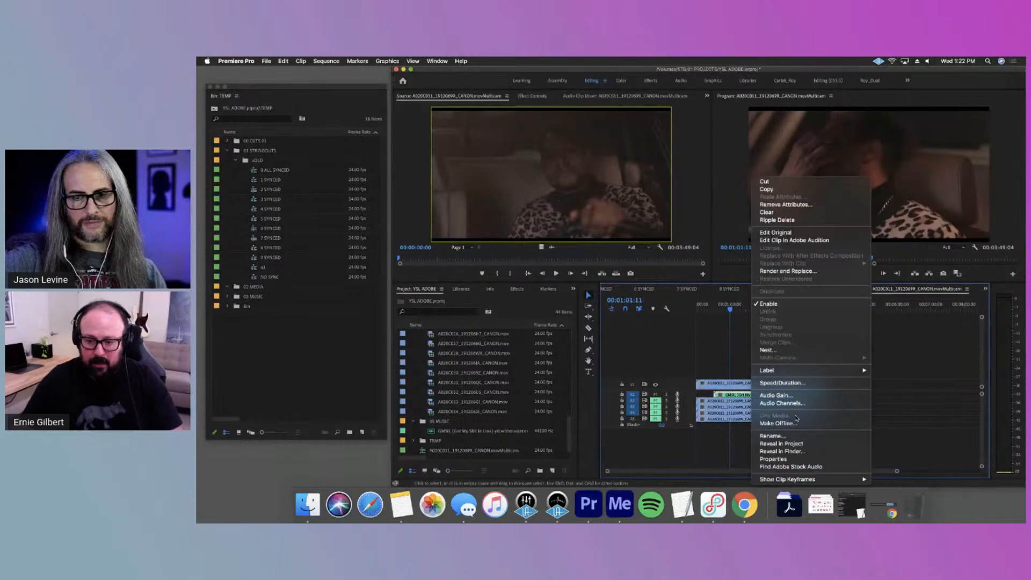
left_click(792, 398)
key("Return")
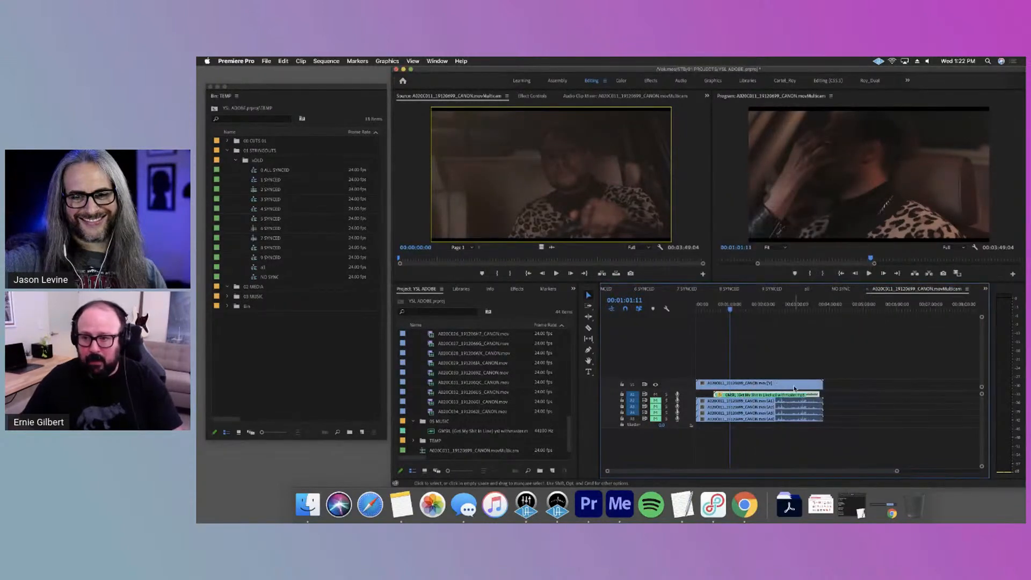
key("space")
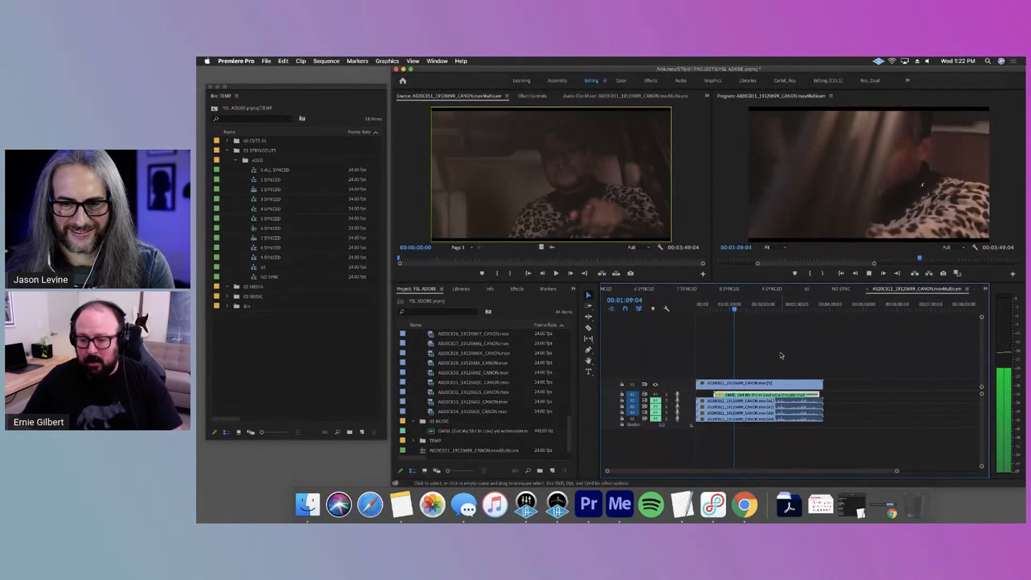
key("space")
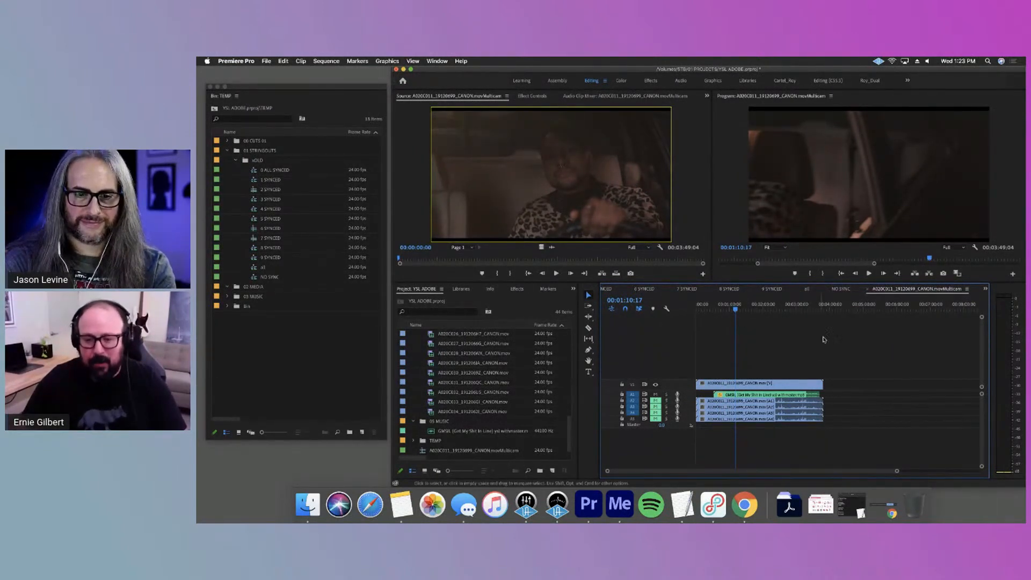
Unmute audio tracks A2 and A3, play to about 01:15 with A2 soloed, and clear the solo
scroll(650, 402, "up", 3)
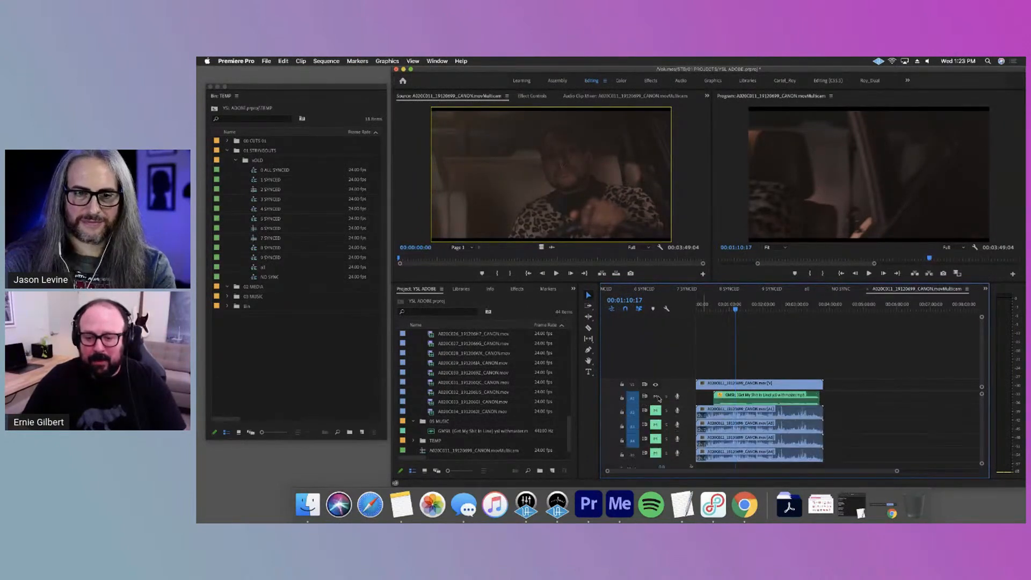
left_click(656, 411)
left_click(656, 425)
left_click(667, 411)
left_click(667, 425)
left_click(666, 425)
key("space")
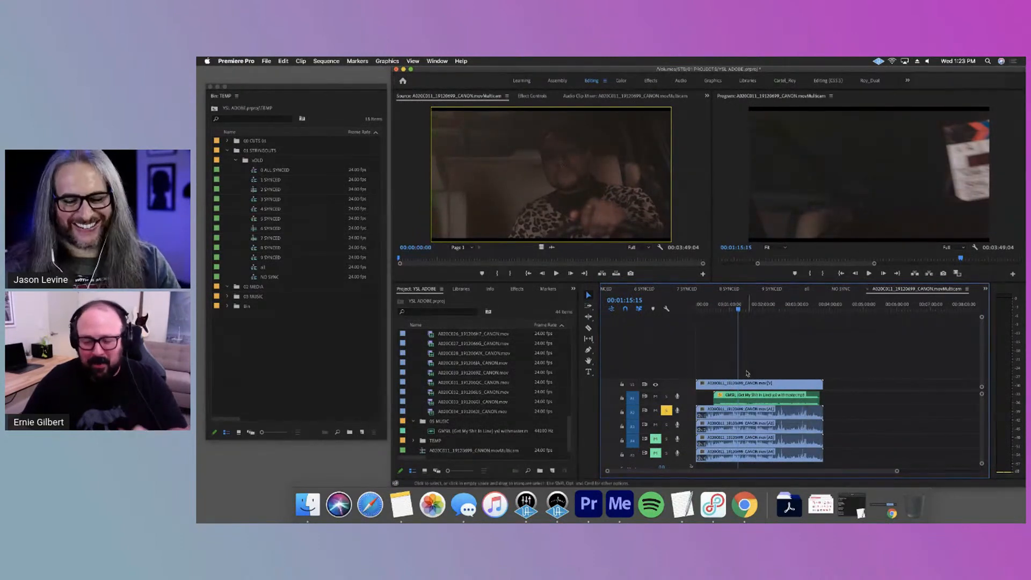
left_click(666, 411)
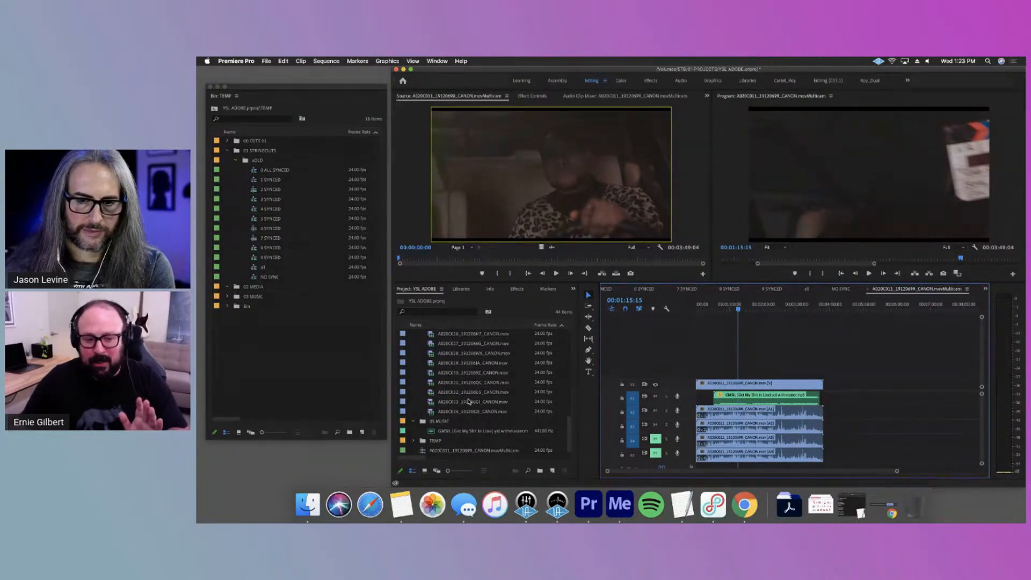
Collapse the 04 MEDIA bin in the project to shorten the list to its top-level bins
scroll(471, 401, "up", 10)
scroll(473, 404, "down", 10)
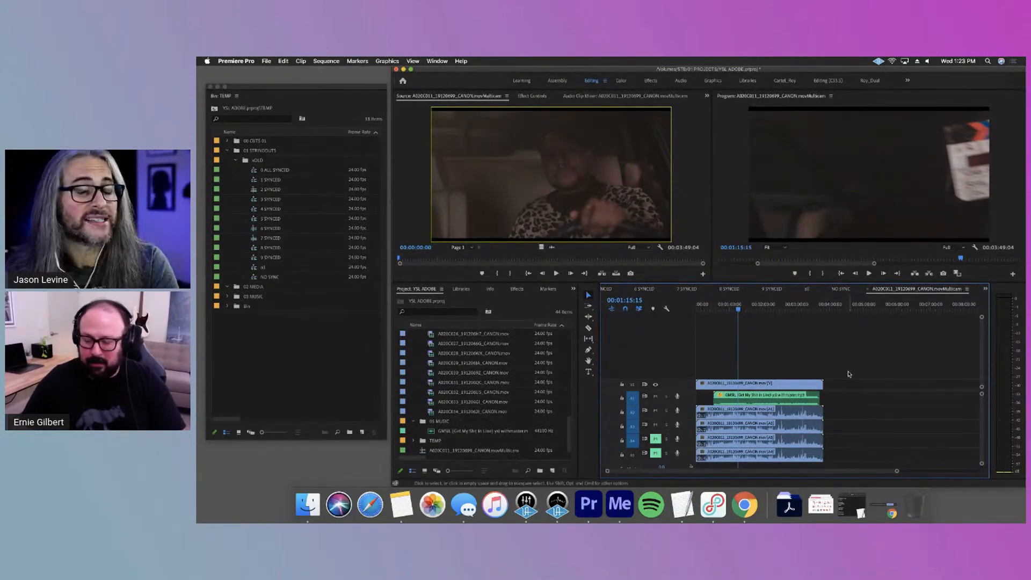
scroll(481, 445, "up", 10)
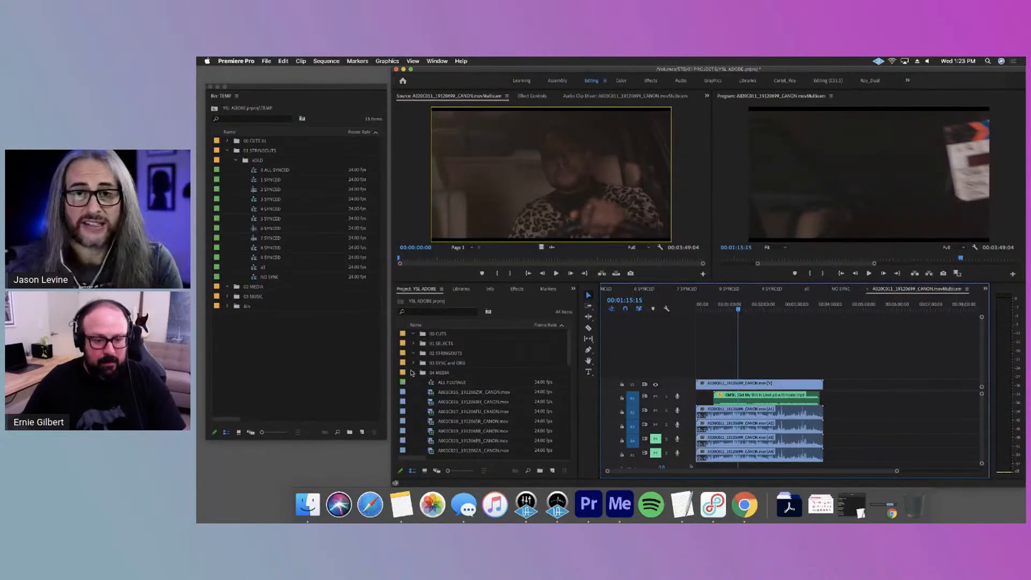
left_click(413, 372)
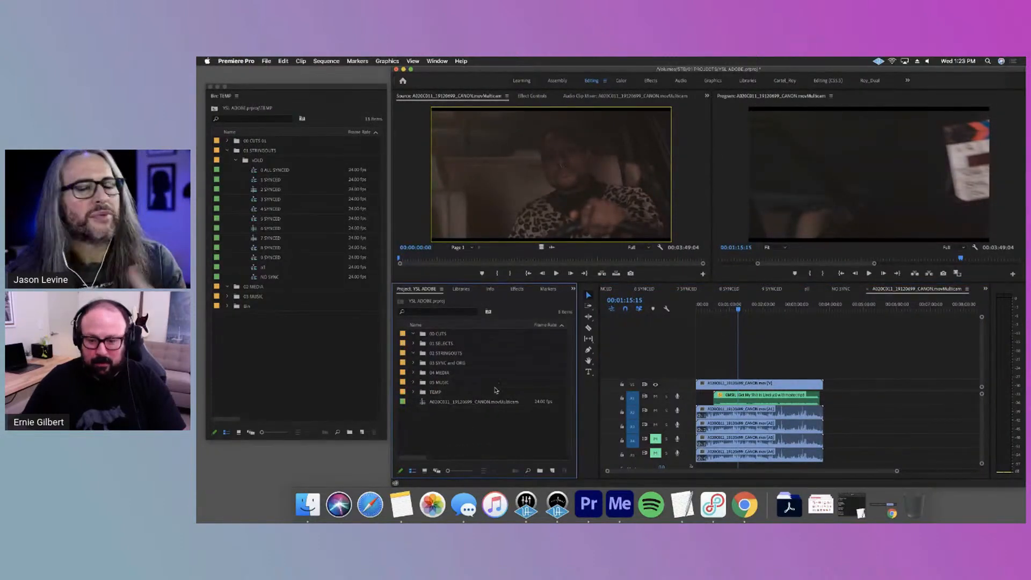
Reduce the audio track heights in the A020C011 multi-camera sequence and mute tracks A2 and A3
left_click(775, 345)
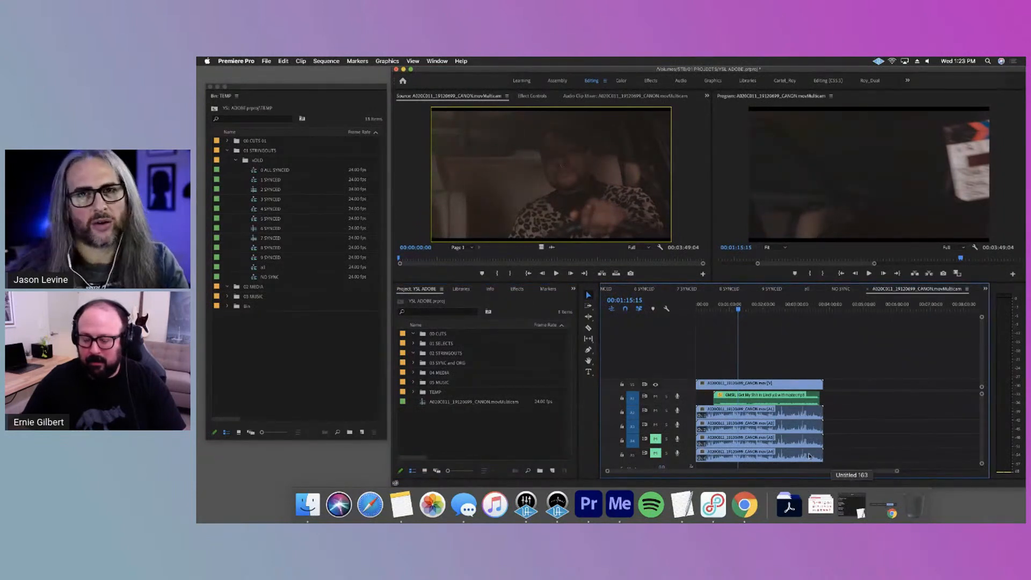
key("alt+minus")
key("alt+minus")
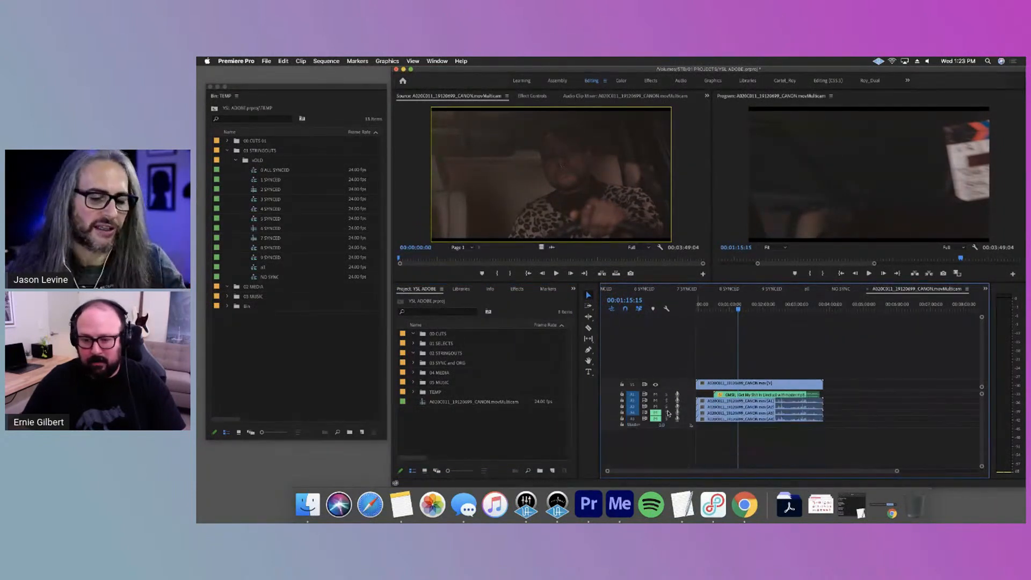
key("alt+equal")
key("alt+equal")
key("alt+minus")
left_click(656, 415)
left_click(655, 406)
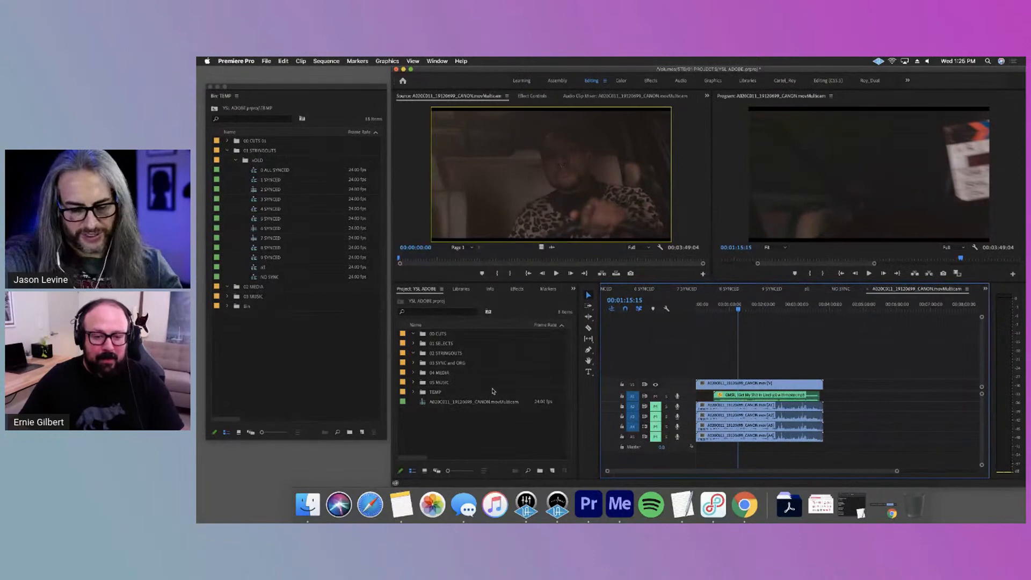
Widen the project bin view and delete the A020C011 multi-camera sequence from the project
left_click_drag(531, 325, 519, 326)
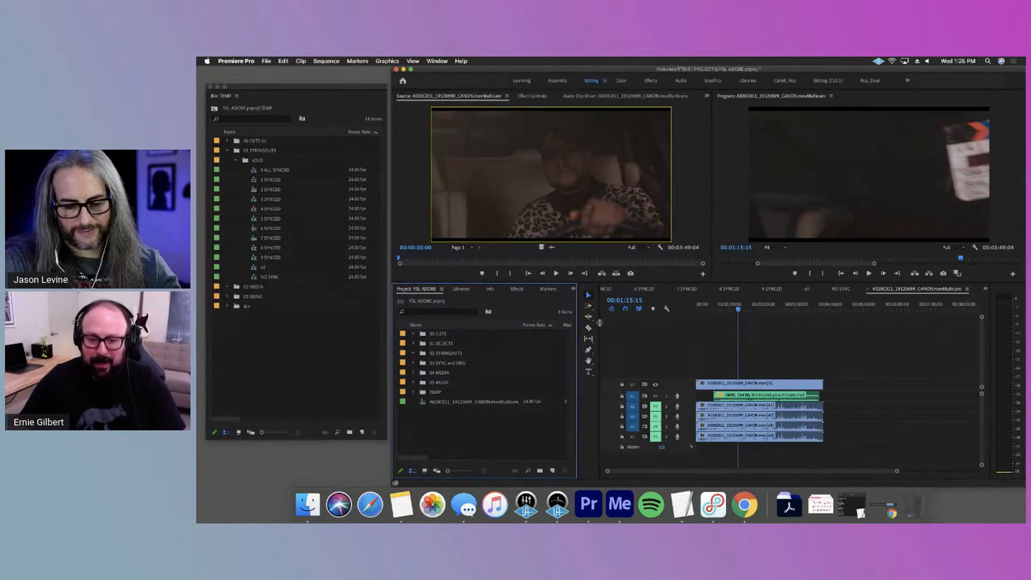
left_click_drag(599, 327, 597, 328)
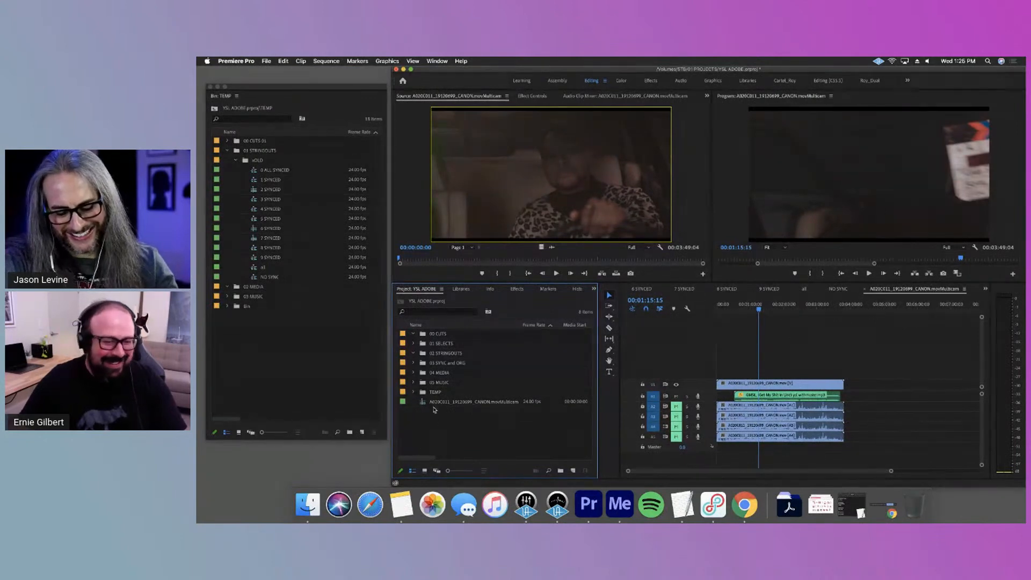
left_click(436, 402)
key("Delete")
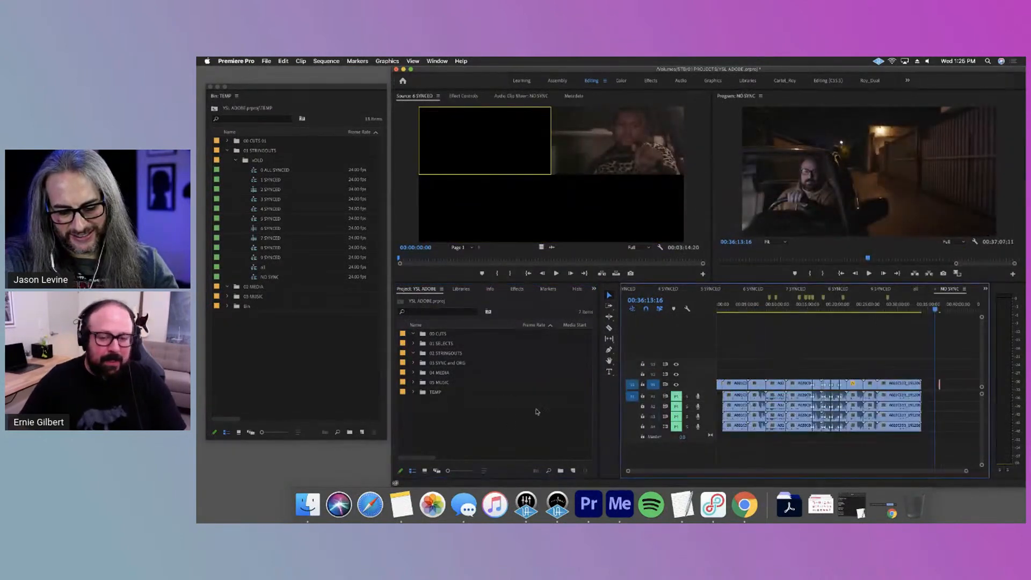
Open the 0 ALL, 1, 2 and 3 SYNCED stringouts in turn and view 3 SYNCED at 00:00:35:14
double_click(273, 171)
double_click(275, 179)
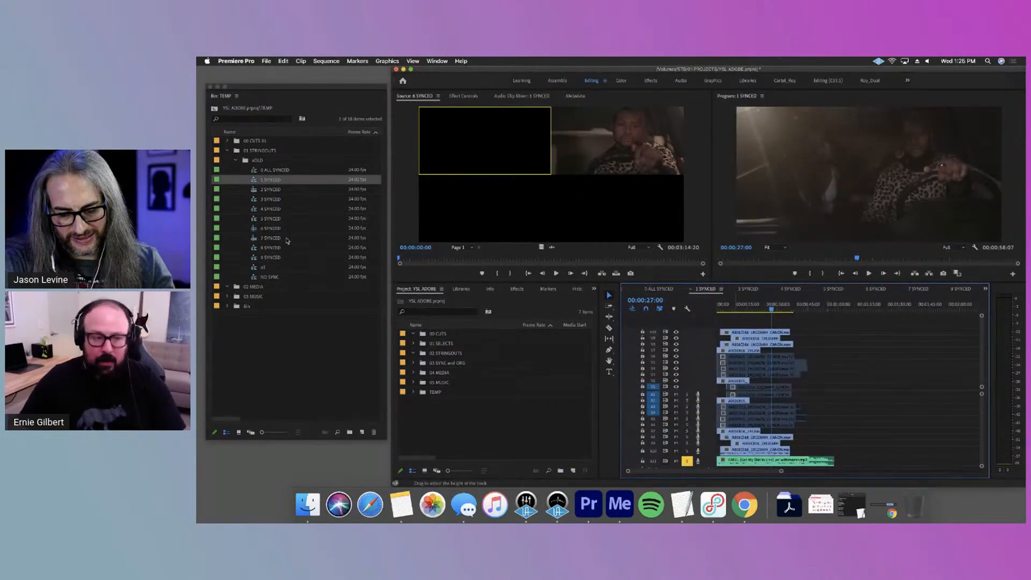
double_click(271, 189)
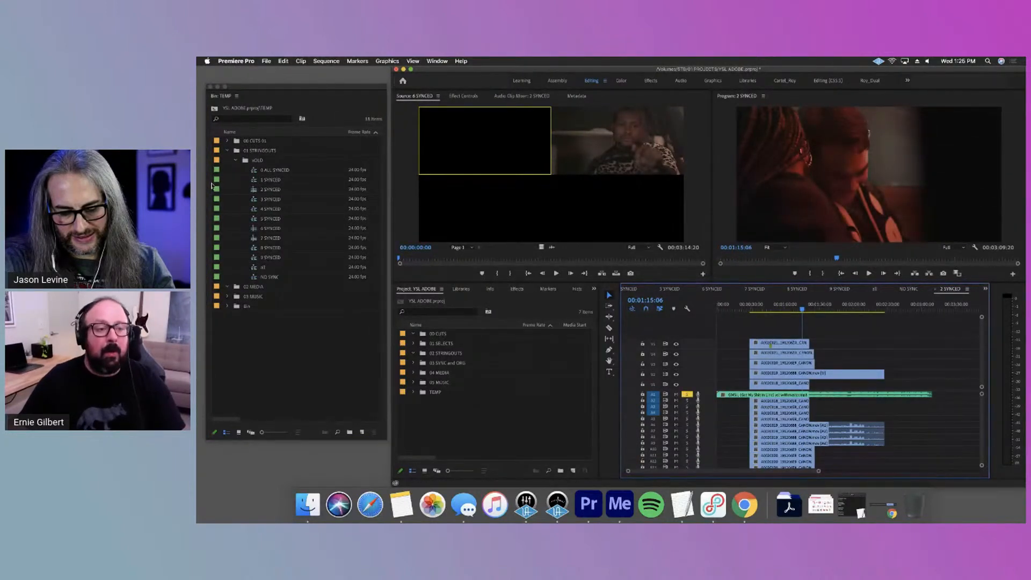
double_click(269, 199)
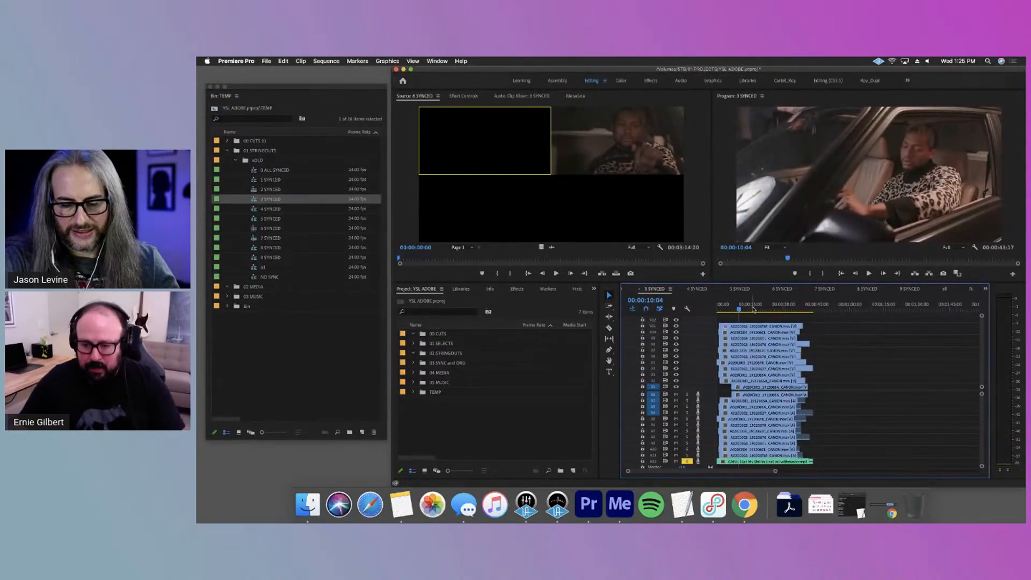
left_click(796, 306)
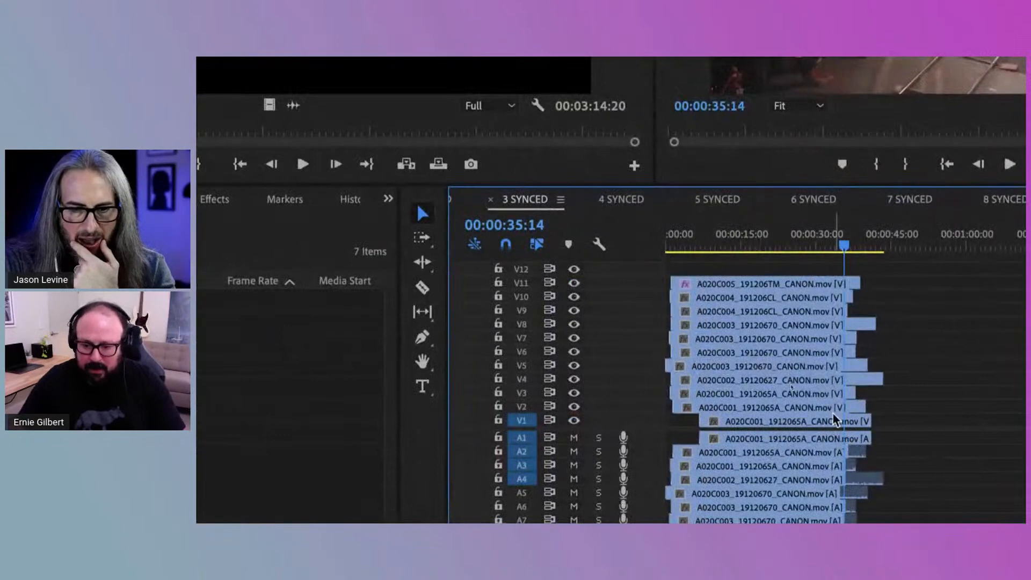
Examine the A020C003 clips stacked on V5 through V8 in 3 SYNCED by selecting them together
left_click(736, 327)
left_click(735, 339)
left_click(735, 350, "shift")
left_click(740, 364, "shift")
left_click(754, 325, "shift")
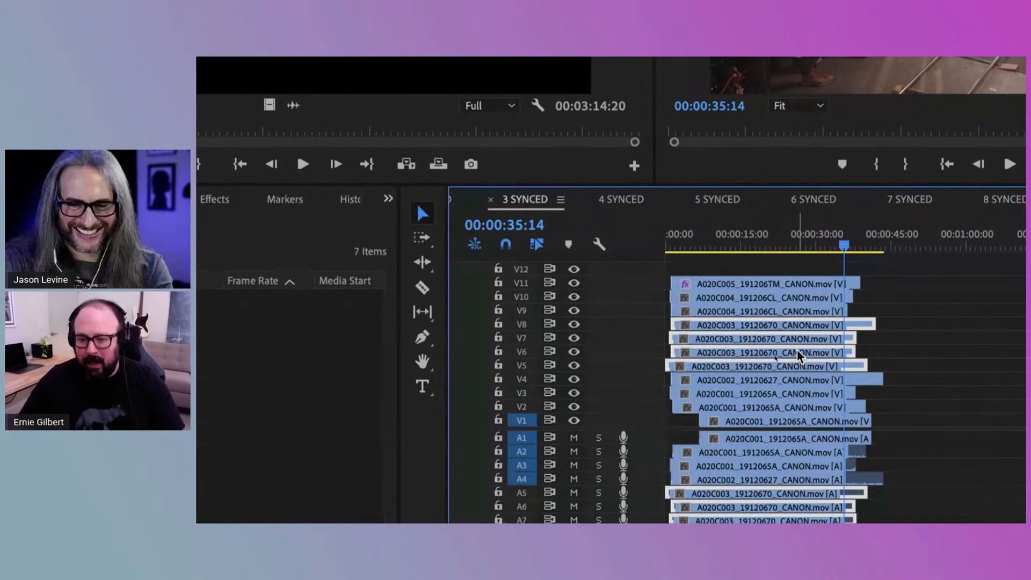
left_click(894, 322)
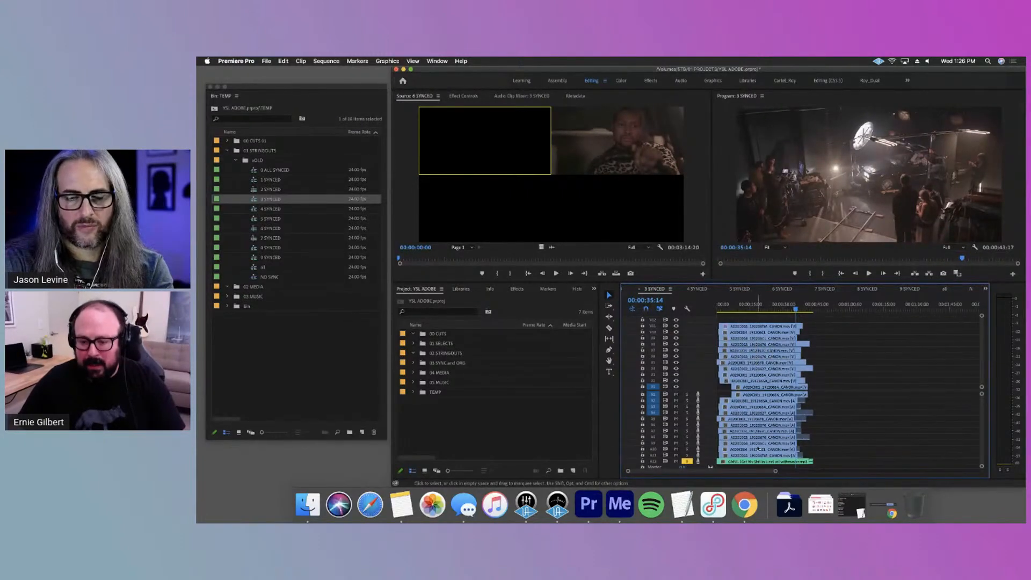
scroll(758, 448, "down", 1)
scroll(759, 444, "up", 1)
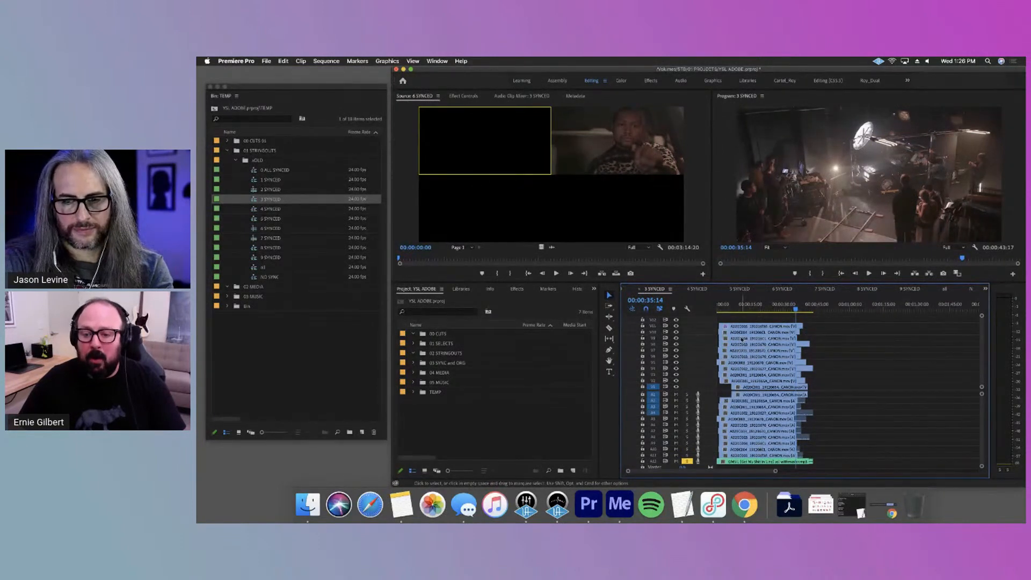
left_click_drag(849, 346, 781, 365)
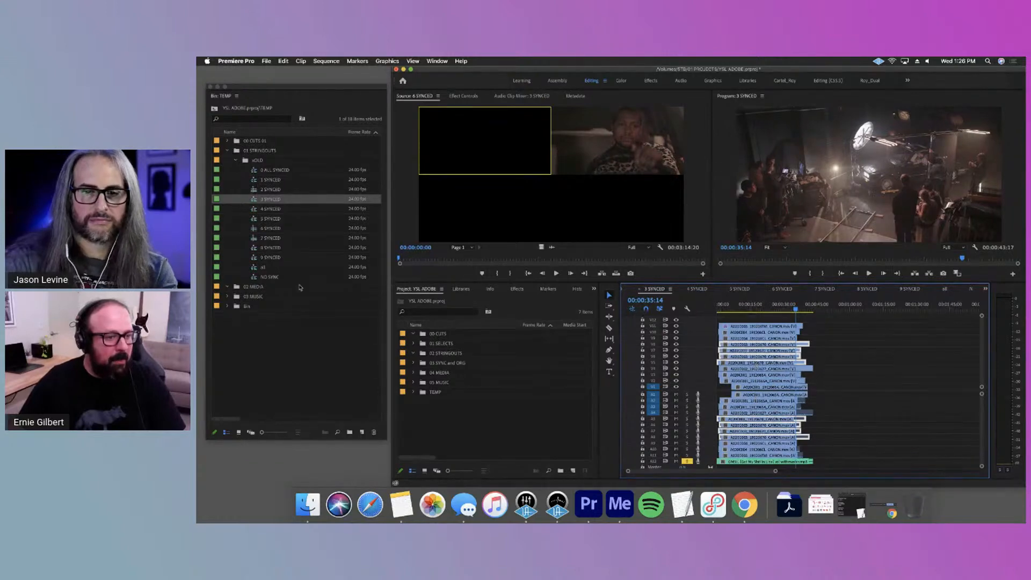
Open 1 SYNCED in the timeline, enable its disabled clips, and select the V10 clip
left_click(269, 187)
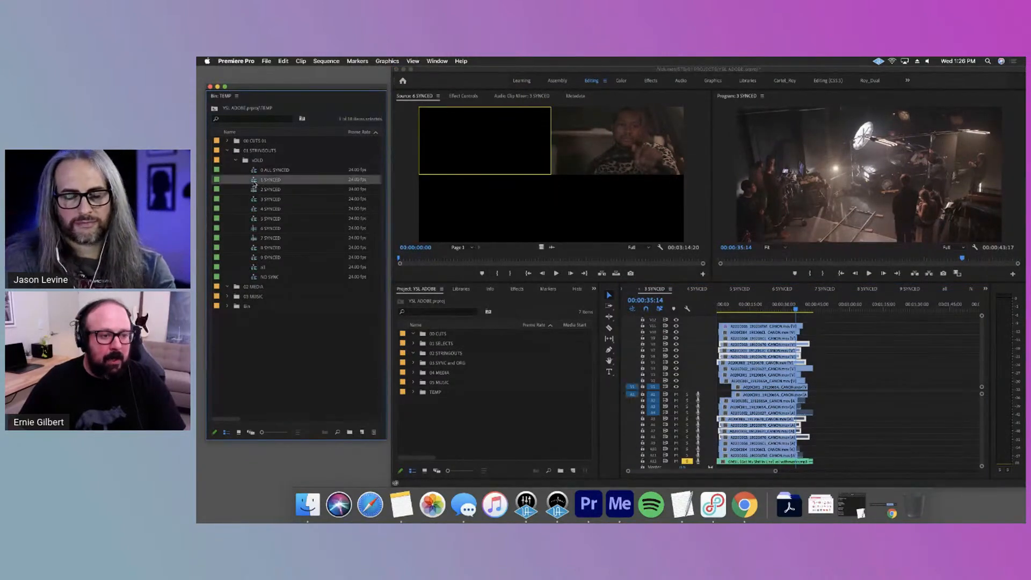
double_click(256, 184)
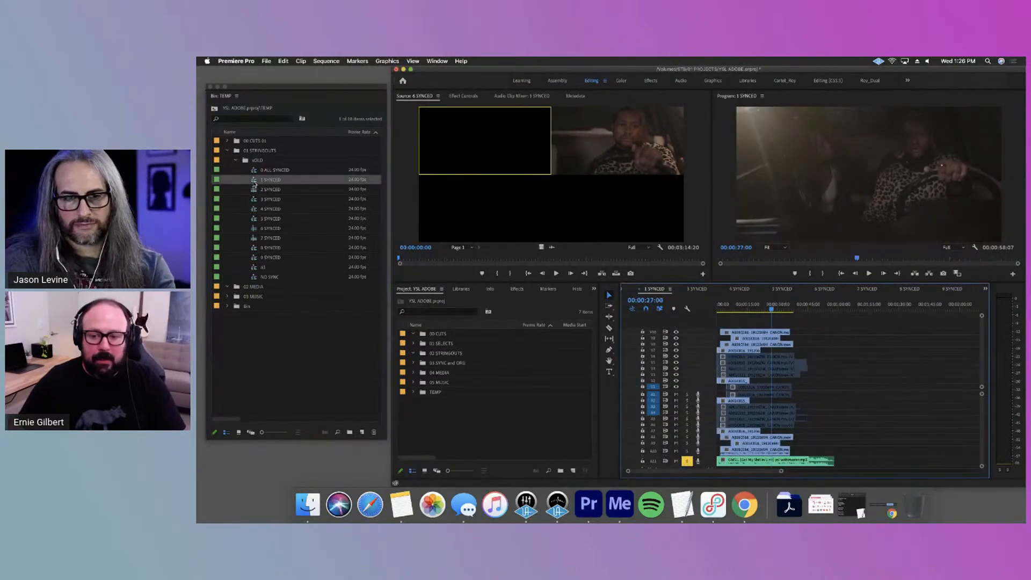
left_click(776, 390)
left_click(825, 387)
left_click(755, 351)
left_click(769, 333)
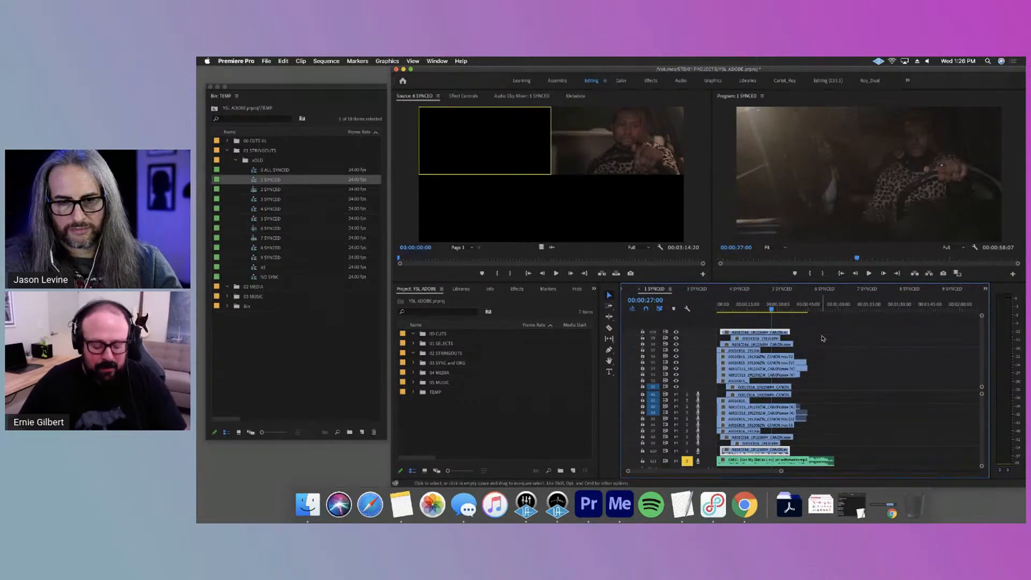
Toggle the 1 SYNCED clips between disabled and enabled one at a time, working down from V10
key("shift+super+e")
key("shift+super+e")
left_click(817, 337)
left_click(761, 333)
key("shift+super+e")
left_click(770, 338)
key("shift+super+e")
left_click(760, 345)
key("shift+super+e")
left_click(747, 350)
key("shift+super+e")
left_click(749, 356)
Toggle the enabled state of the upper clips in 1 SYNCED as a group and disable the V5 clip
key("shift+super+e")
left_click(750, 362)
key("shift+super+e")
left_click(752, 368)
left_click(822, 368)
left_click_drag(819, 364, 750, 327)
key("shift+super+e")
left_click(847, 342)
left_click(781, 363)
key("shift+super+e")
left_click(879, 366)
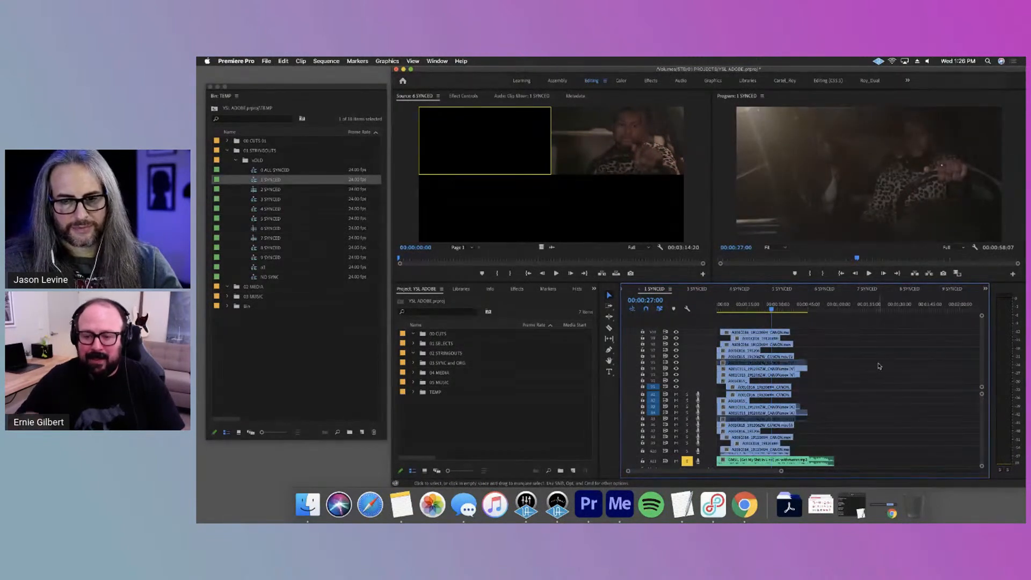
Try moving the disabled V5 clip to a new top track at about 01:10, play it, and undo the move and disabling
left_click_drag(779, 363, 919, 323)
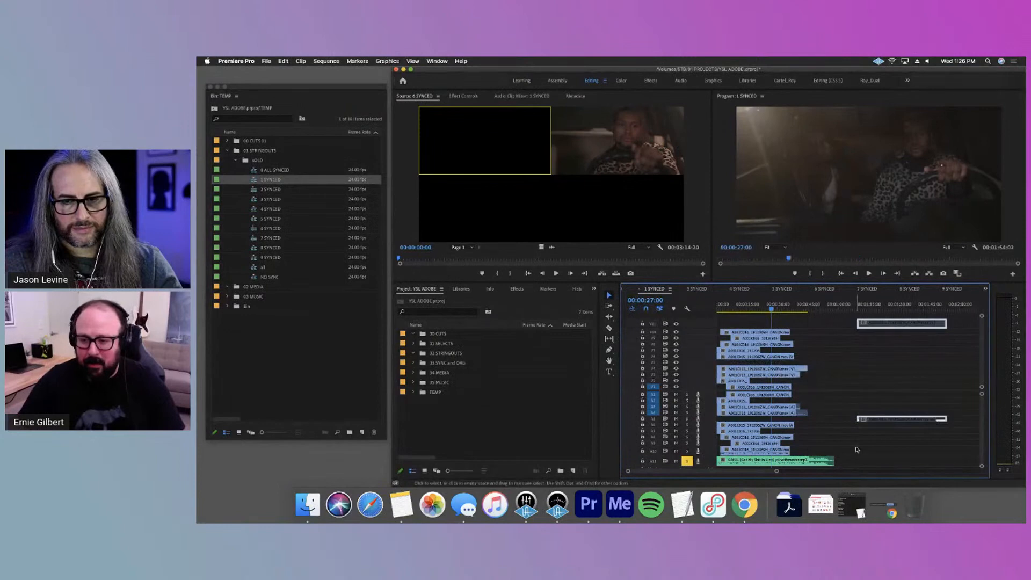
left_click(905, 350)
left_click_drag(854, 308, 857, 375)
key("space")
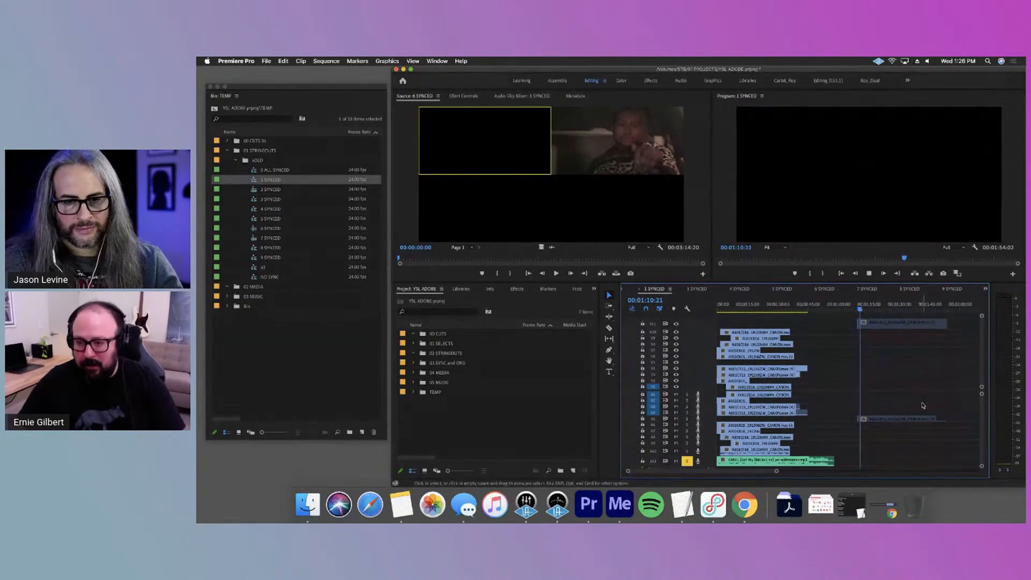
key("space")
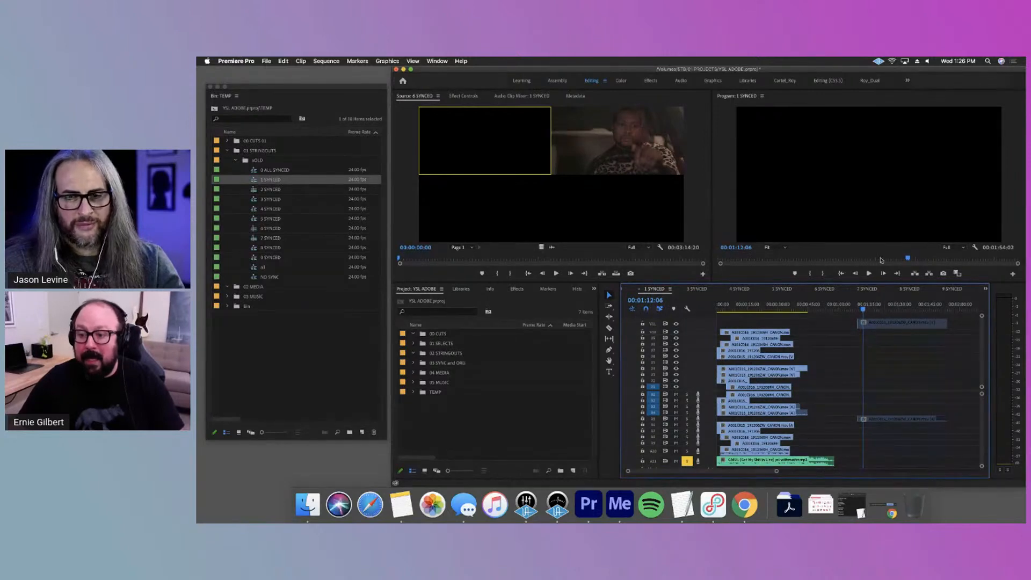
key("super+z")
key("super+z")
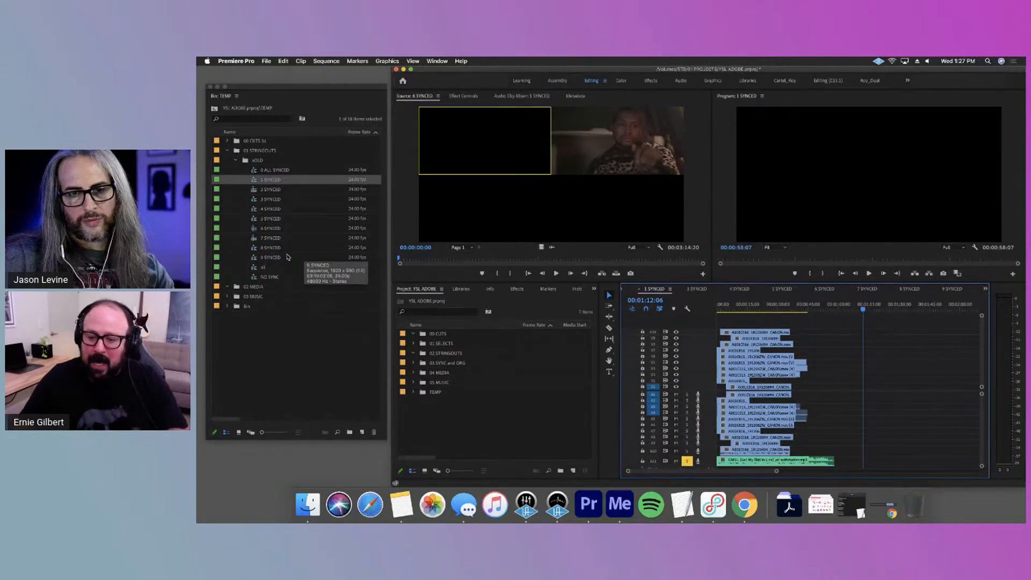
Reduce the audio track heights in 1 SYNCED and open 2 SYNCED in the timeline
key("shift+minus")
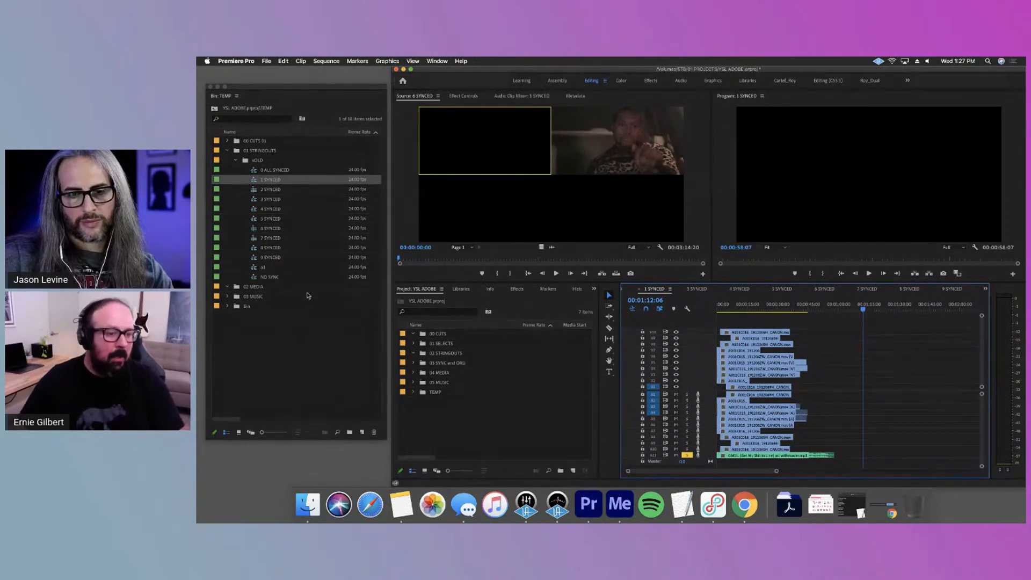
double_click(272, 190)
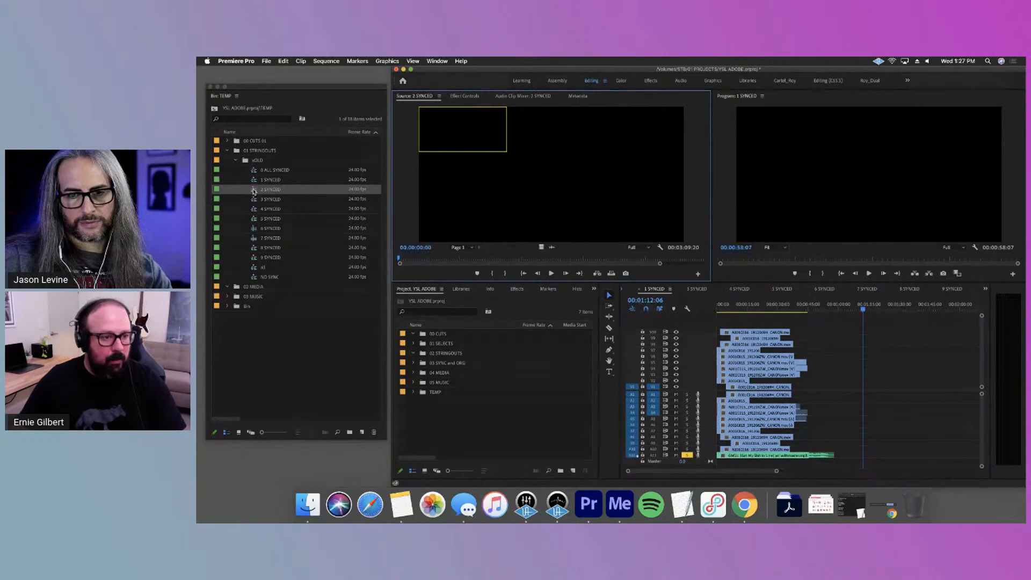
double_click(254, 191)
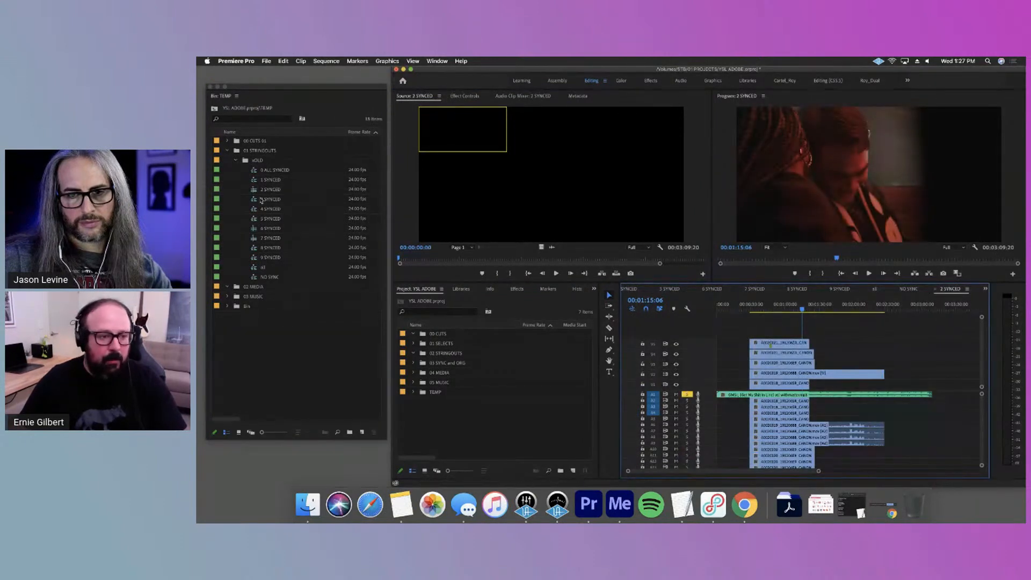
Move all the xOLD stringouts, from 0 ALL SYNCED through NO SYNC, into the 03 SYNC and ORG bin
left_click(279, 171)
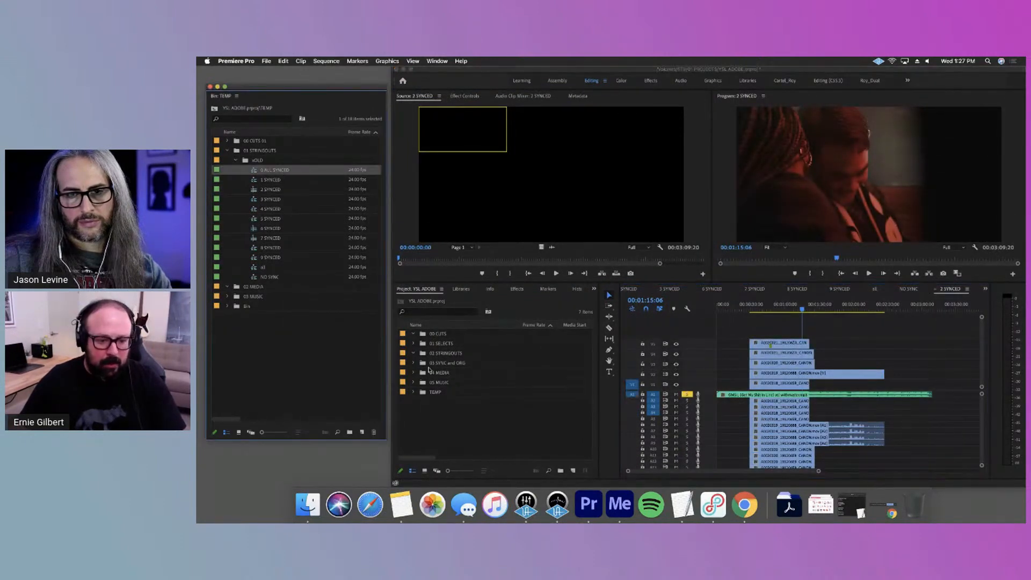
left_click(282, 276, "shift")
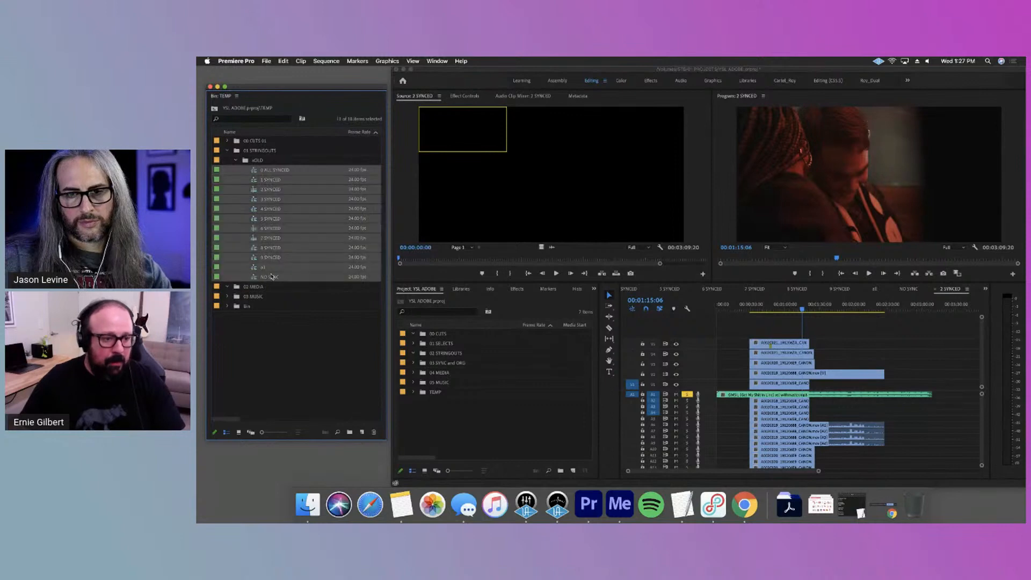
left_click_drag(495, 379, 467, 363)
Delete the leftover 01 STRINGOUTS and 02 MEDIA bins from TEMP
left_click(257, 151)
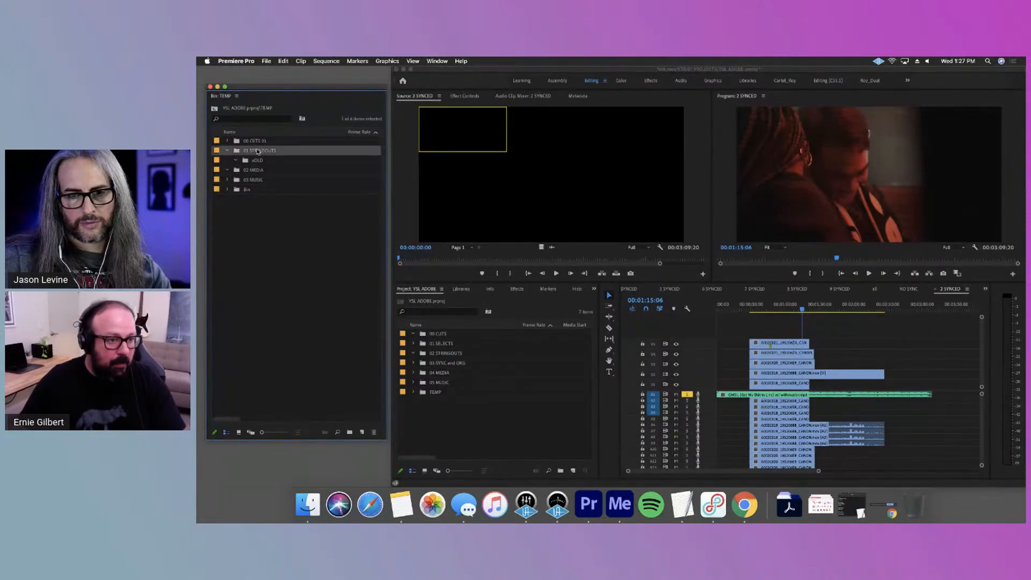
key("Delete")
left_click(226, 151)
key("Delete")
Expand the cuts bin in TEMP and open YSL_DC_WIP_032720, YSL_LOCK 0407 1142 and 0 ALL SYNCED_Sub_01 to review them
left_click(227, 141)
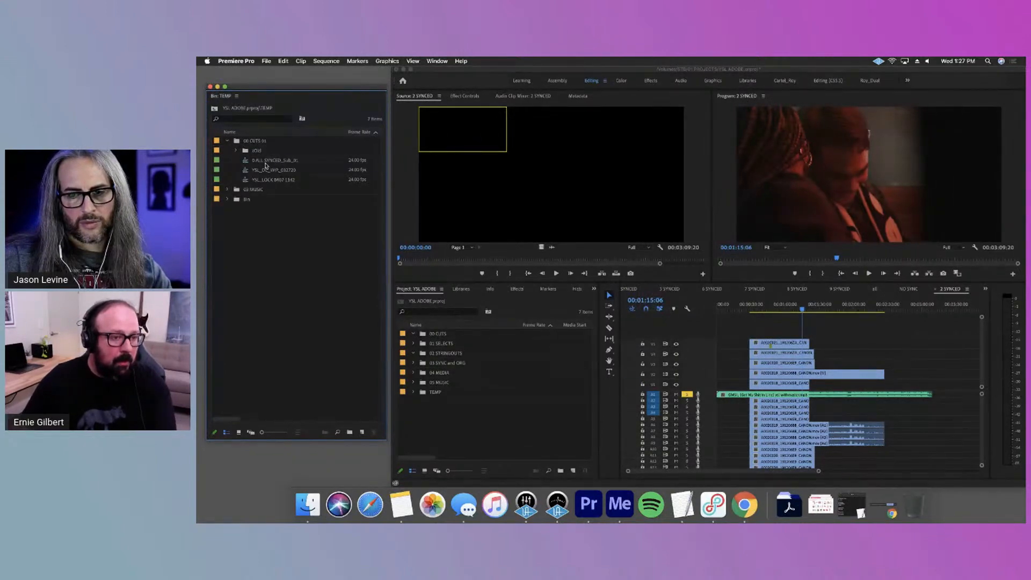
double_click(267, 169)
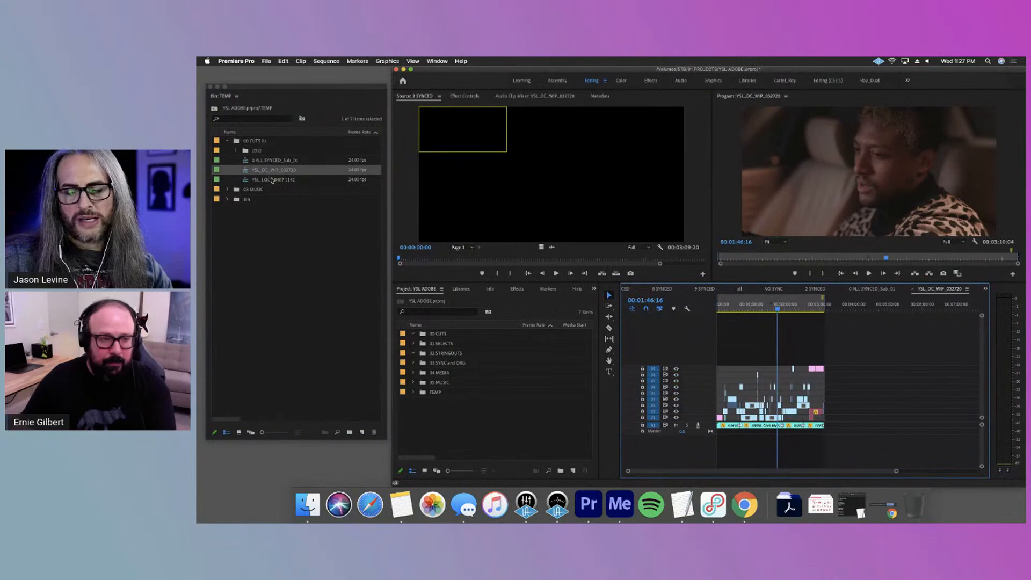
double_click(272, 180)
double_click(271, 160)
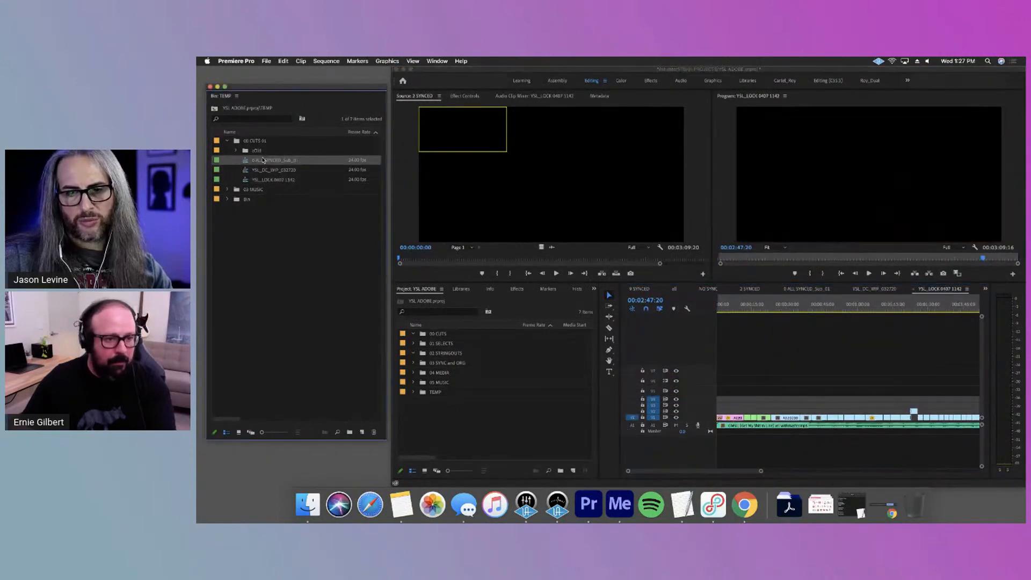
left_click_drag(697, 473, 634, 471)
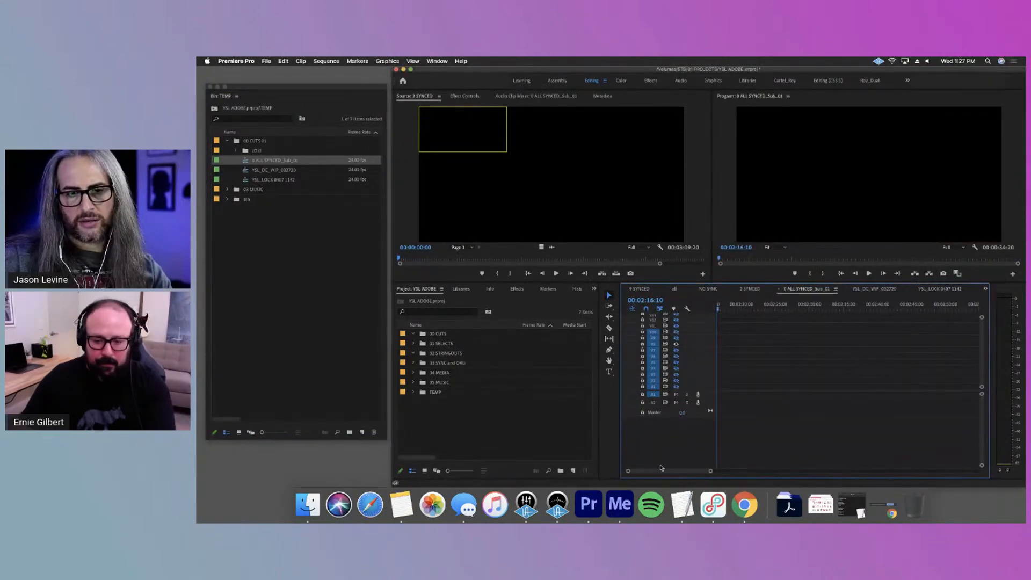
Delete the 0 ALL SYNCED_Sub_01 sequence from 00 CUTS 01 in TEMP and check the contents of its zOld bin
left_click_drag(711, 473, 845, 471)
left_click(283, 161)
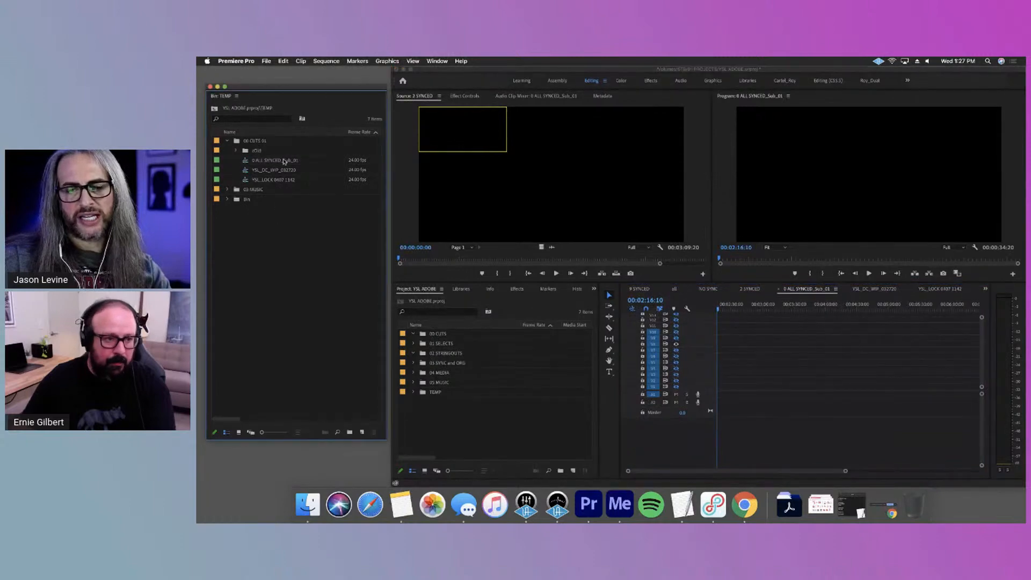
key("Delete")
left_click(237, 151)
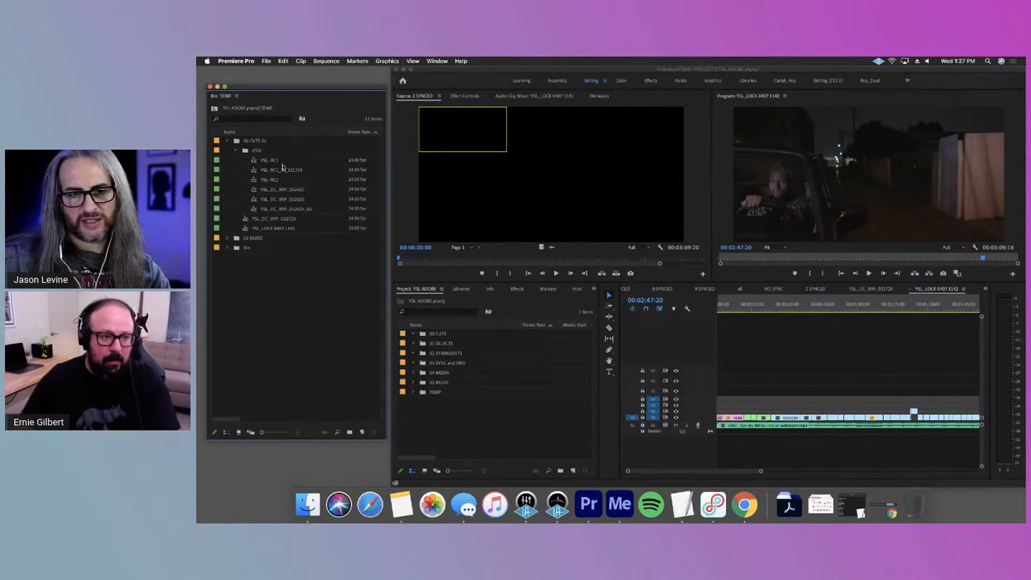
left_click(236, 151)
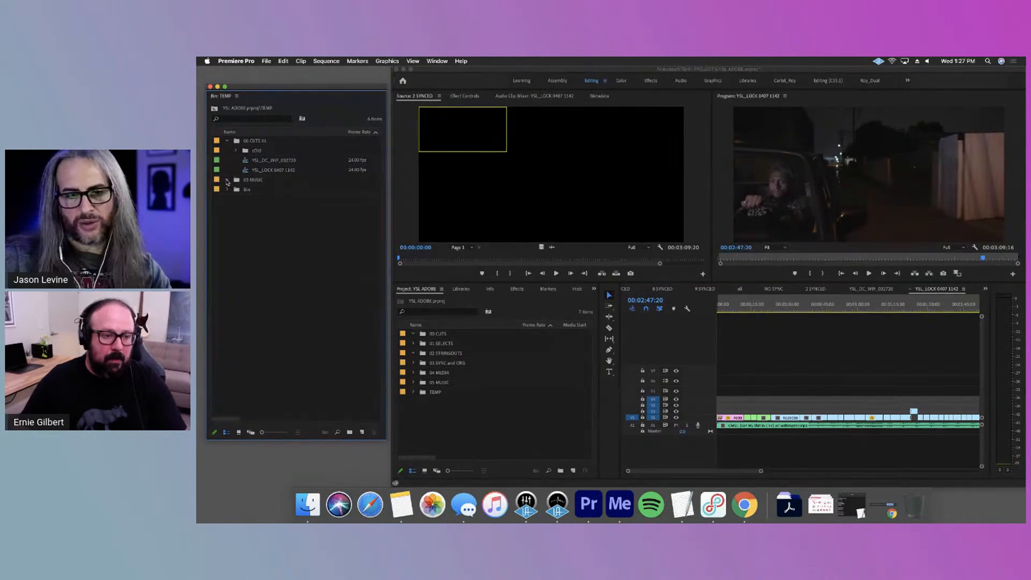
Delete the 03 MUSIC bin from TEMP and expand the remaining Bin to show its contents
left_click(267, 183)
key("Delete")
left_click(227, 180)
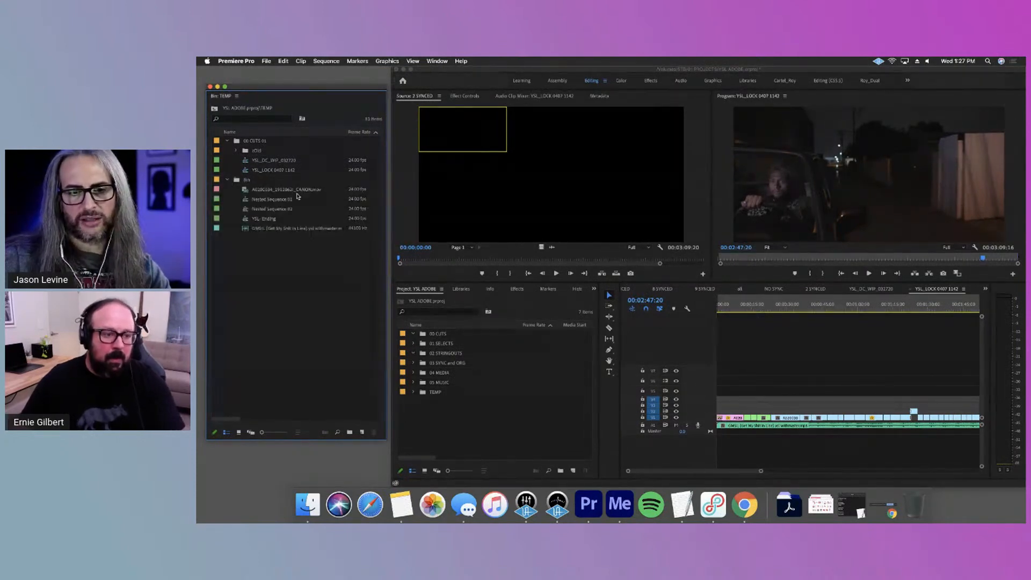
Open 0 ALL SYNCED from the 03 SYNC and ORG bin and delete all its empty video and audio tracks
left_click_drag(760, 471, 838, 472)
left_click(413, 364)
double_click(444, 371)
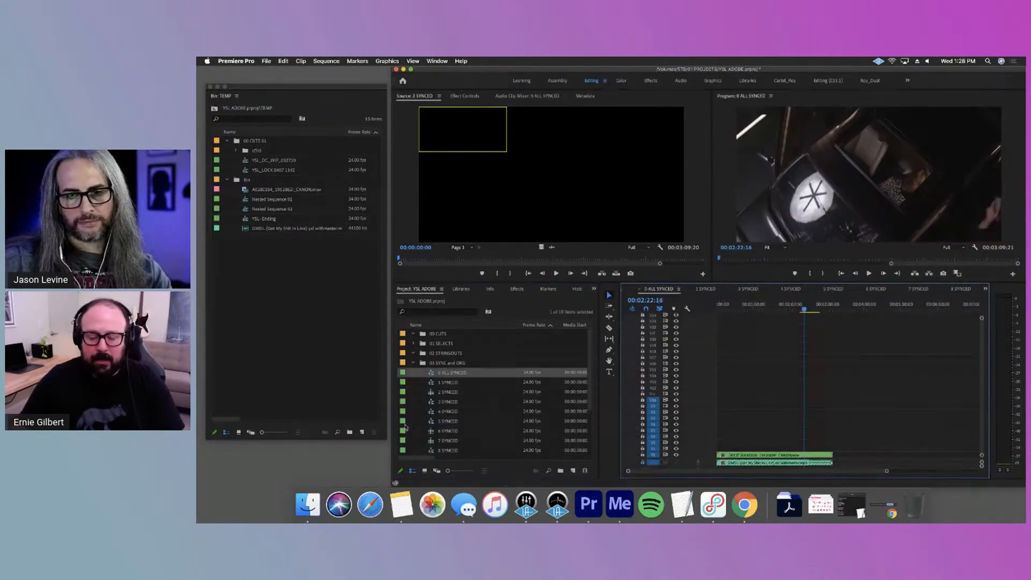
right_click(703, 385)
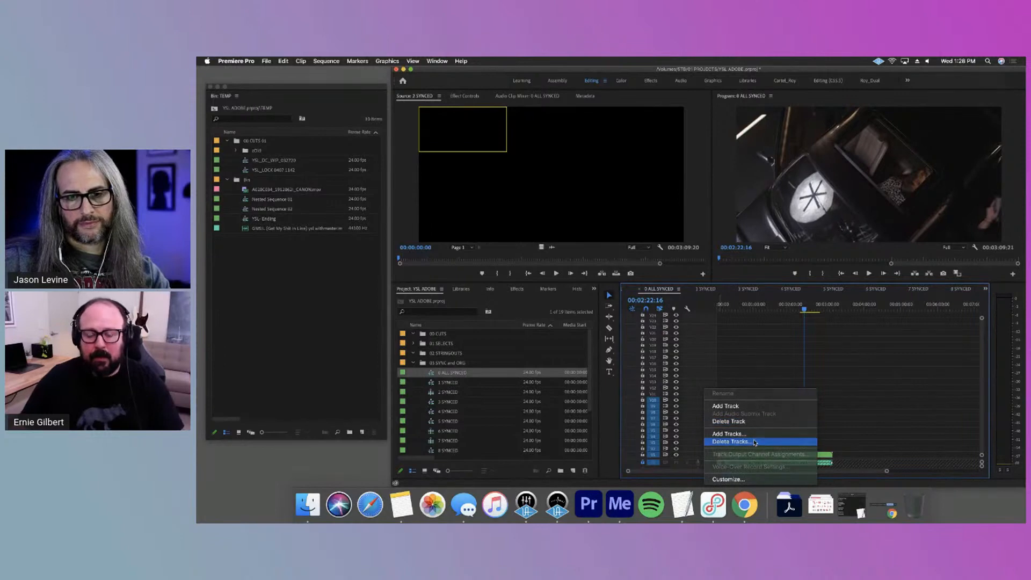
left_click(722, 441)
left_click(667, 242)
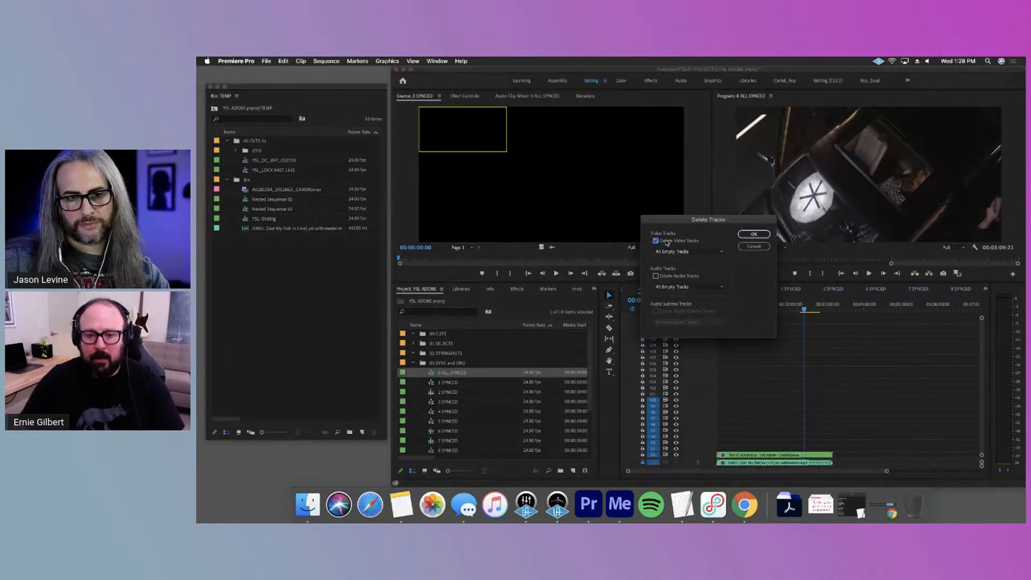
left_click(743, 235)
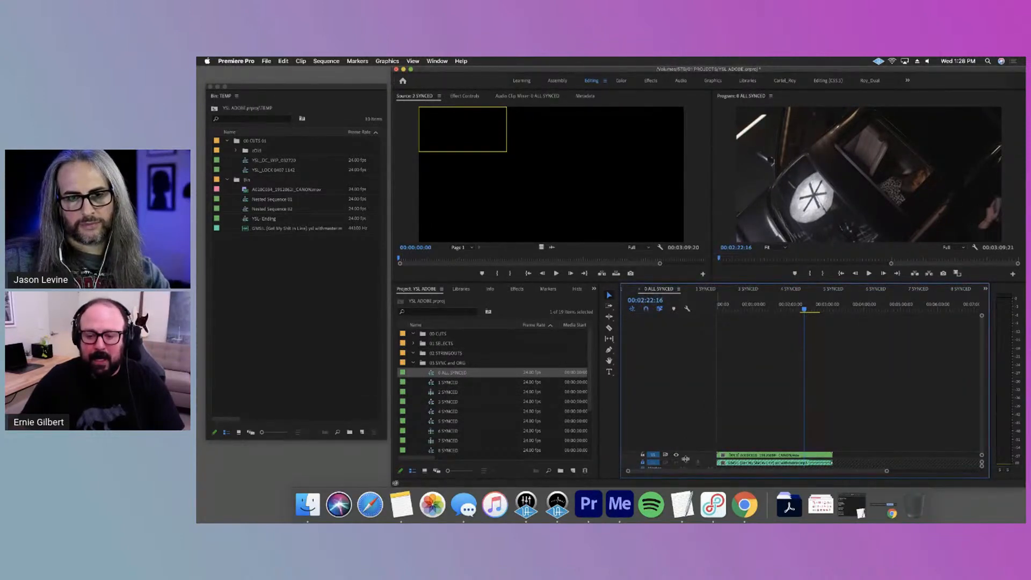
left_click_drag(686, 459, 691, 391)
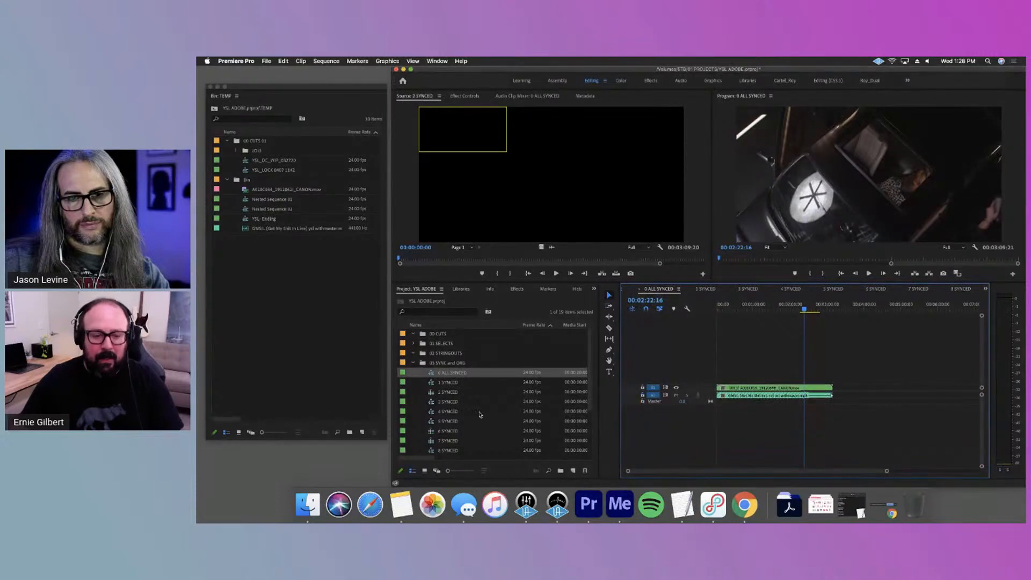
Open the 1 SYNCED stringout and scrub through its stacked camera clips, stopping at 00:00:07:00
double_click(447, 383)
left_click(759, 310)
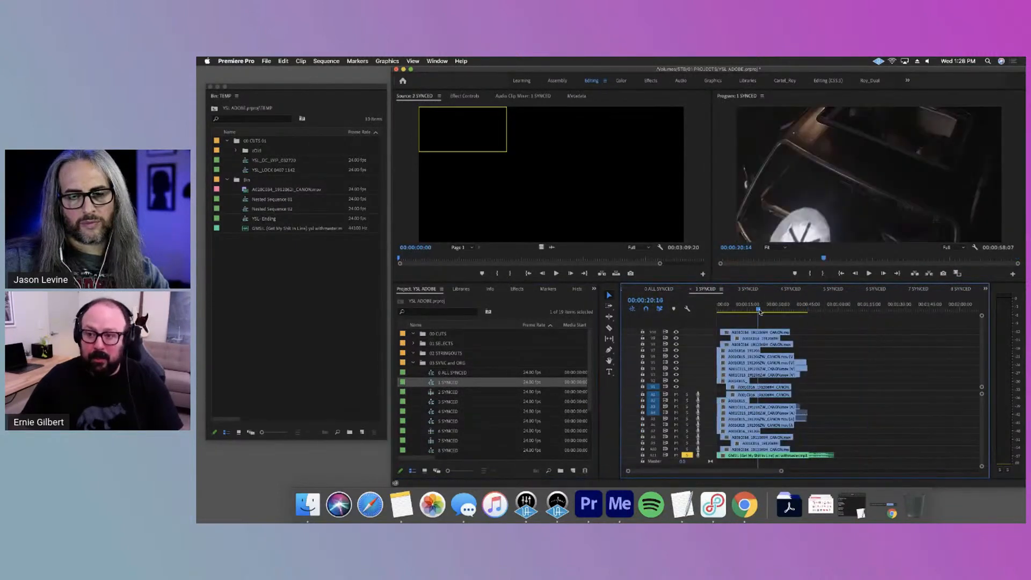
left_click(769, 309)
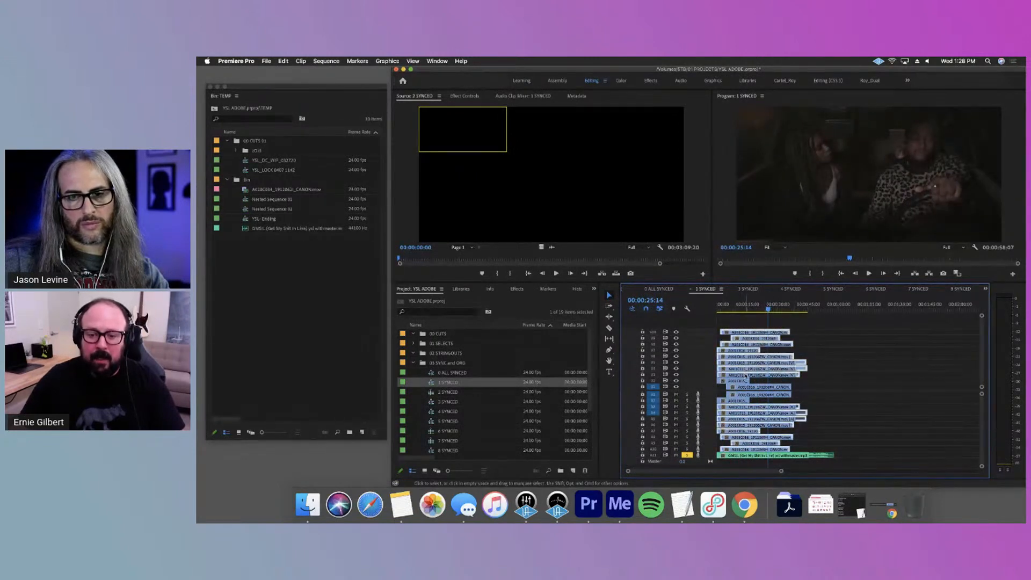
left_click(731, 310)
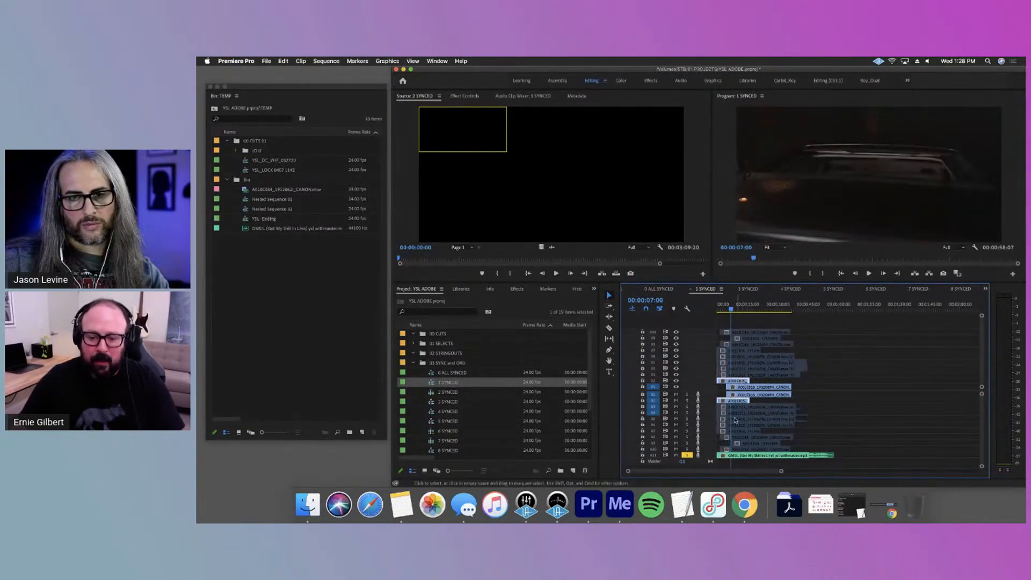
Apply an audio gain adjustment to the music clip in 1 SYNCED and move the playhead to 00:00:14:05
right_click(750, 380)
left_click(784, 395)
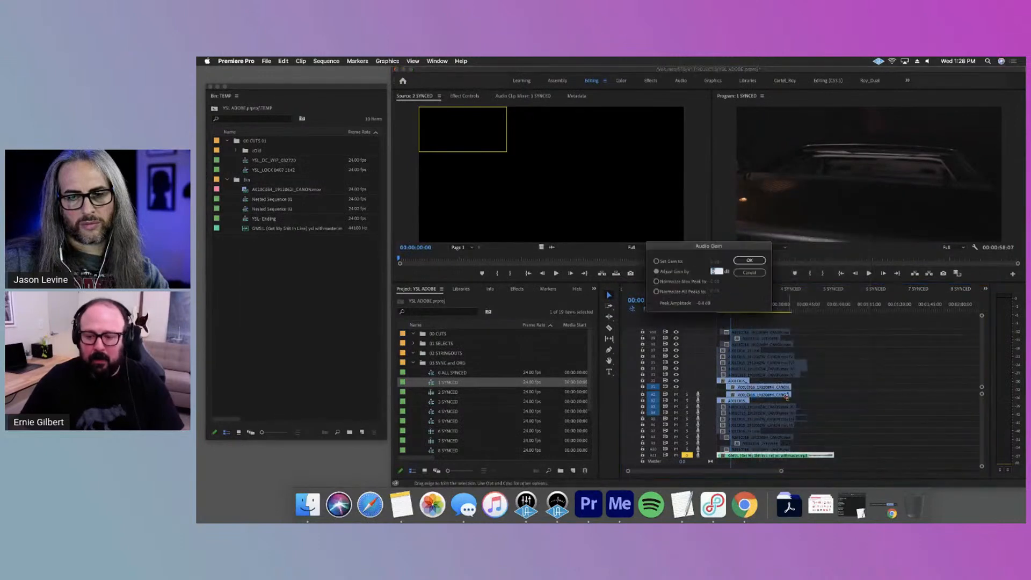
key("Return")
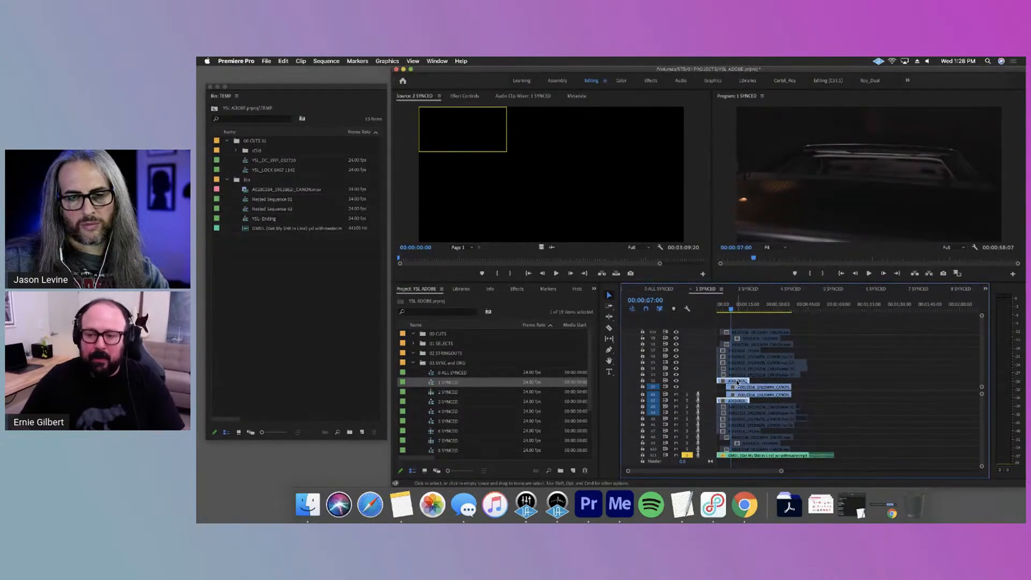
left_click(745, 310)
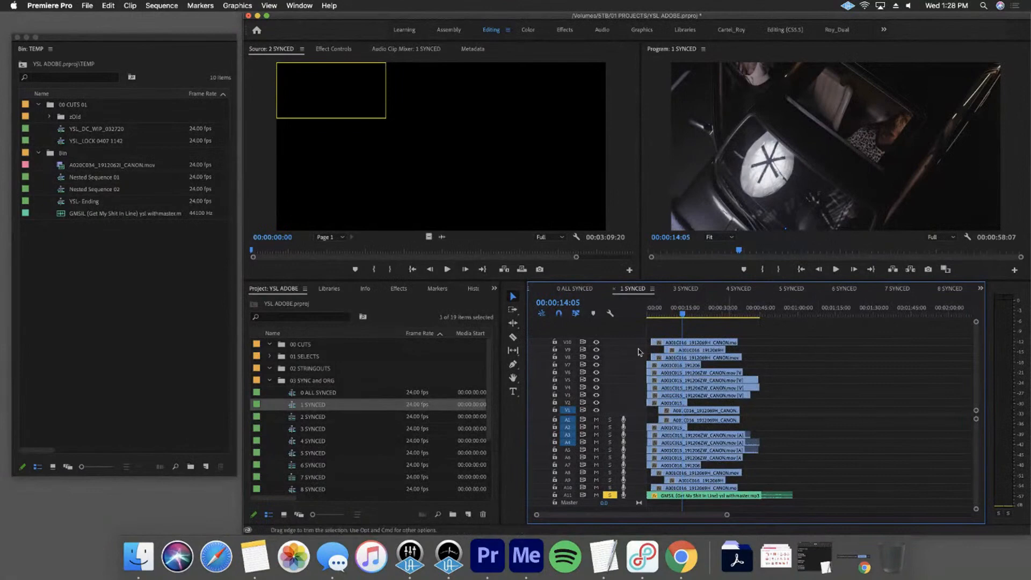
Narrow the Name column of the project list so the Media End values of the synced sequences can be read
scroll(373, 480, "down", 3)
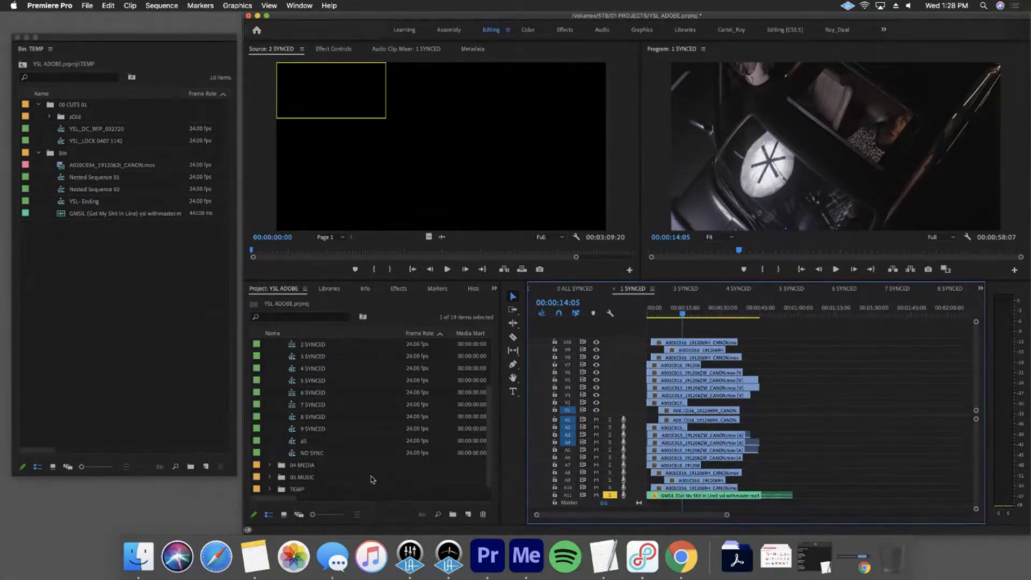
left_click_drag(403, 330, 355, 331)
scroll(326, 451, "up", 1)
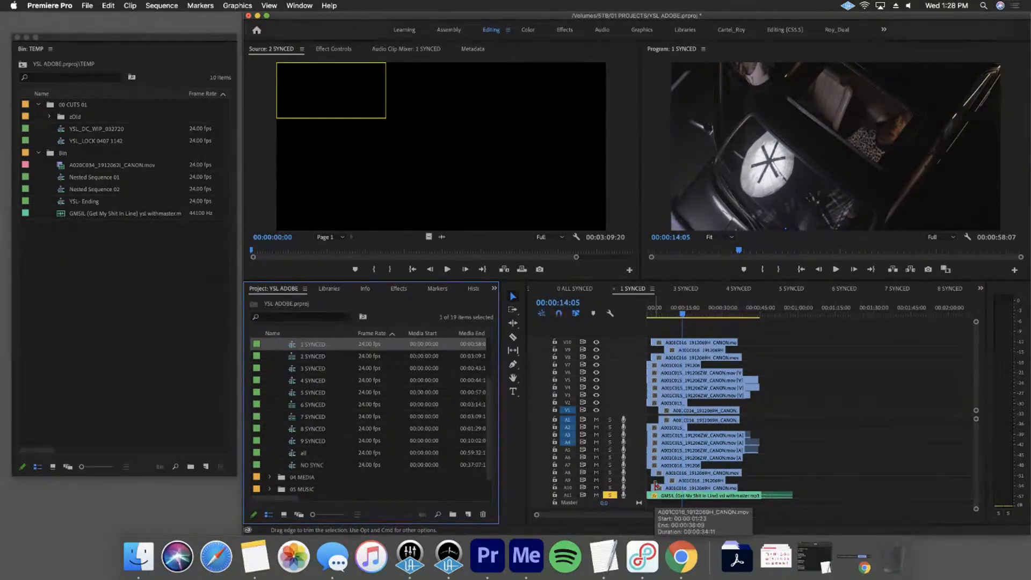
Load the music clip of 1 SYNCED in the Source monitor, inspect its waveform full-size at the In point, and return to the camera clips
left_click(677, 497)
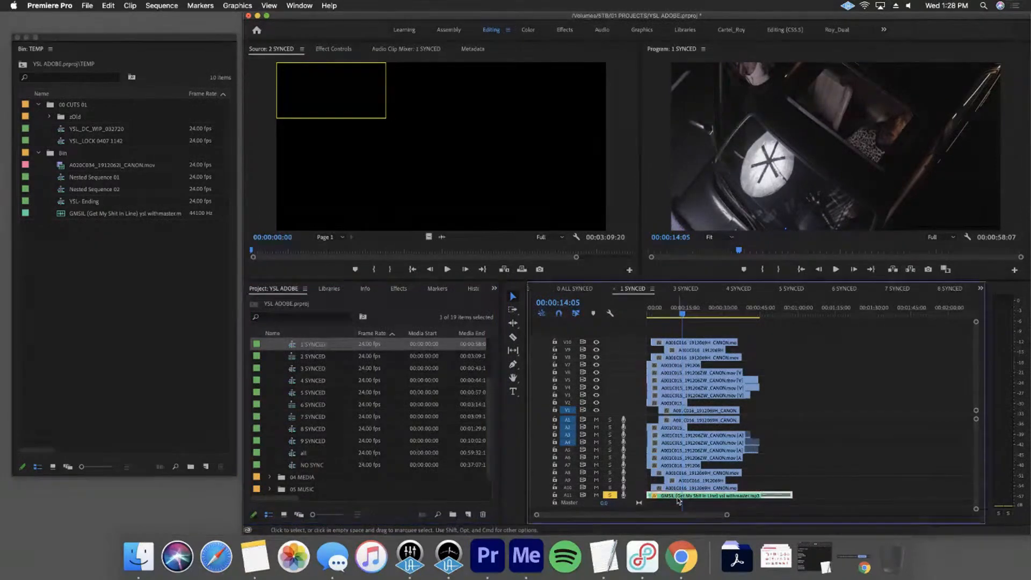
double_click(677, 500)
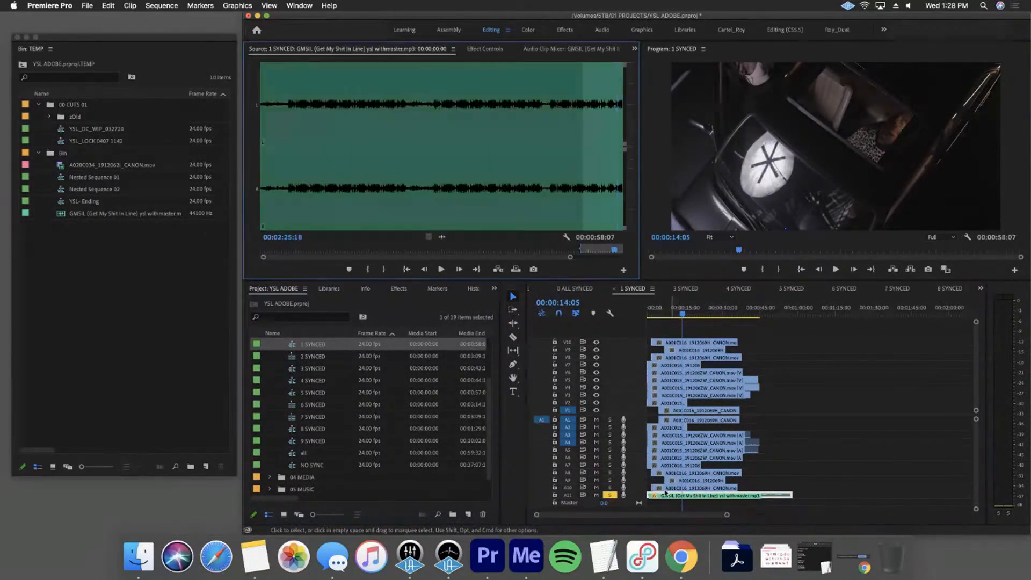
left_click_drag(598, 261, 666, 264)
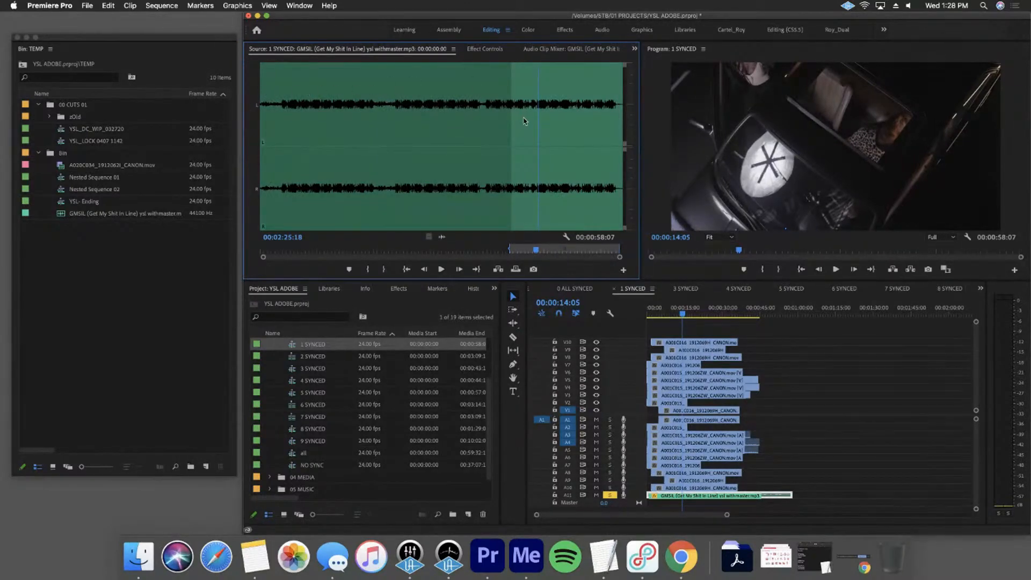
key("grave")
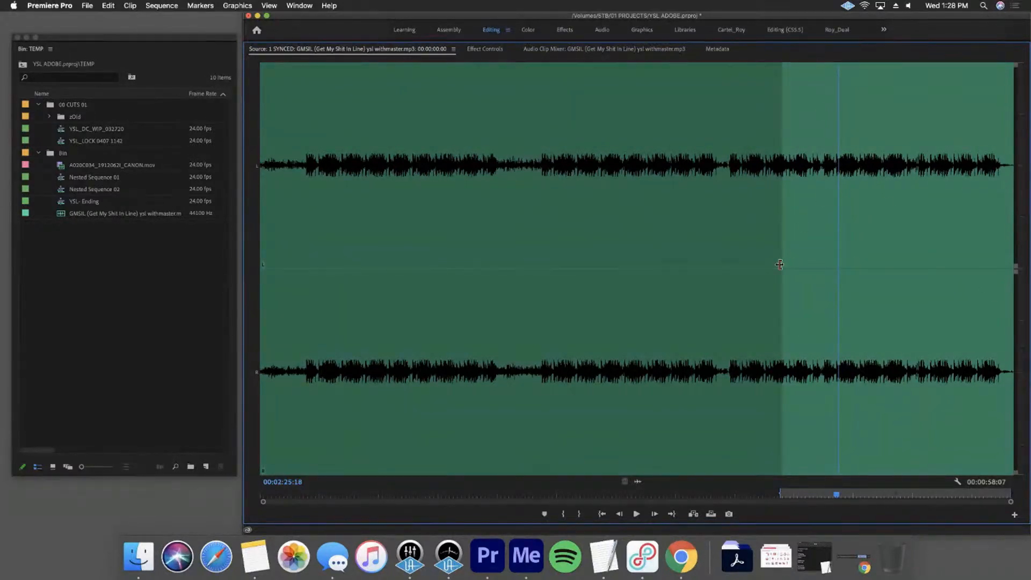
left_click(786, 495)
left_click(602, 515)
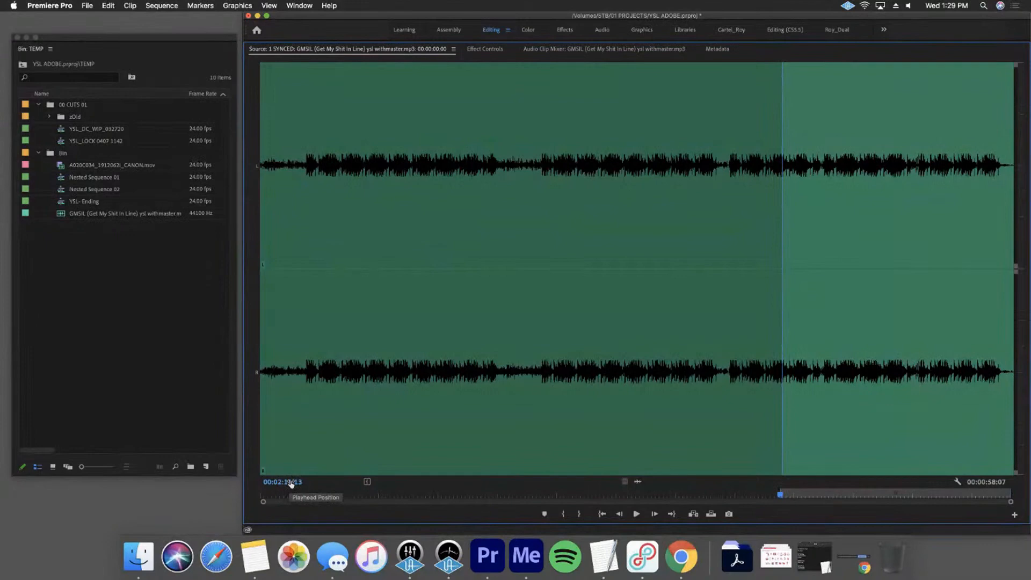
key("grave")
left_click_drag(762, 334, 682, 401)
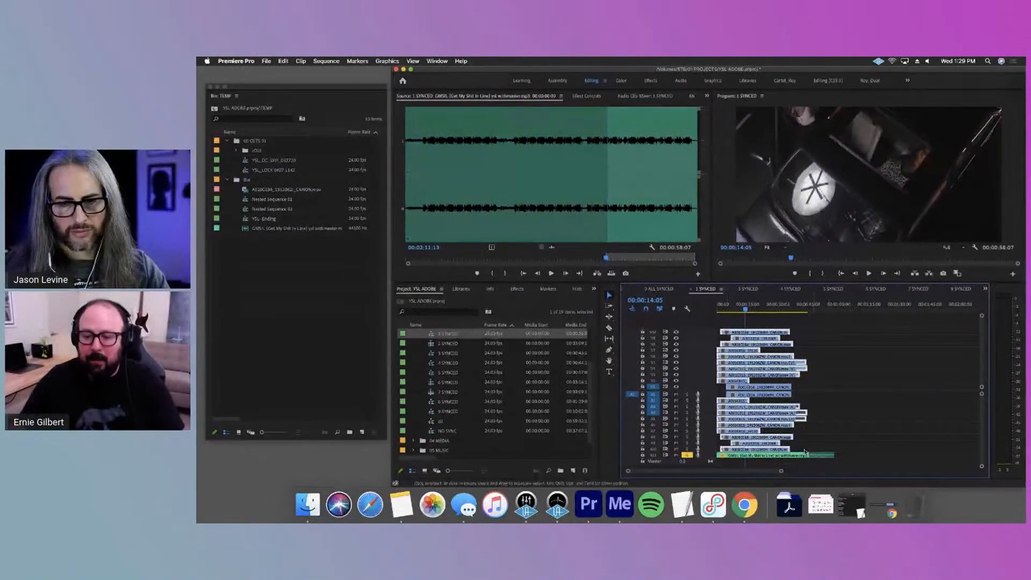
Open the 2 SYNCED sequence and close all other timeline panels in the group
double_click(434, 343)
right_click(947, 290)
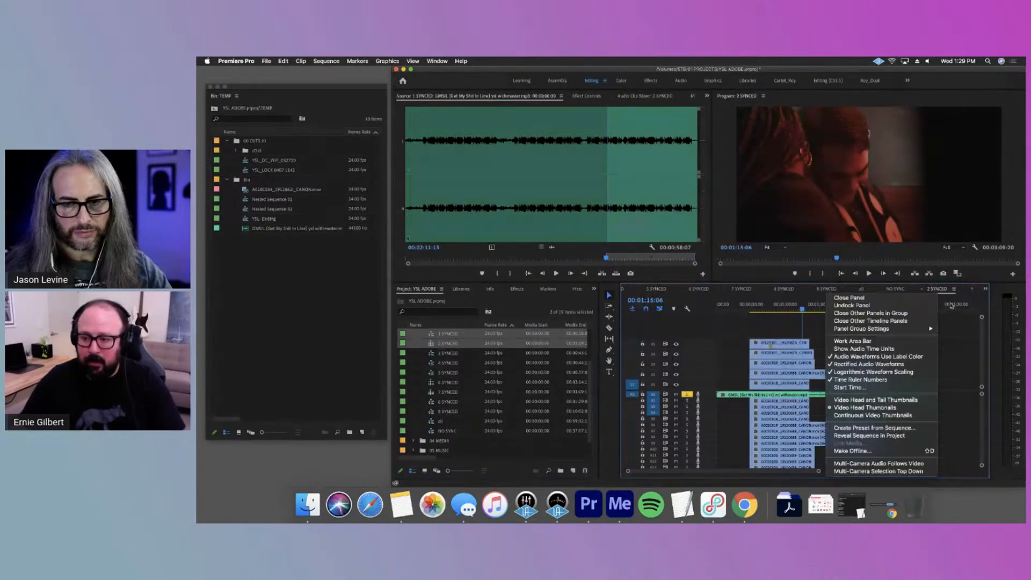
left_click(923, 313)
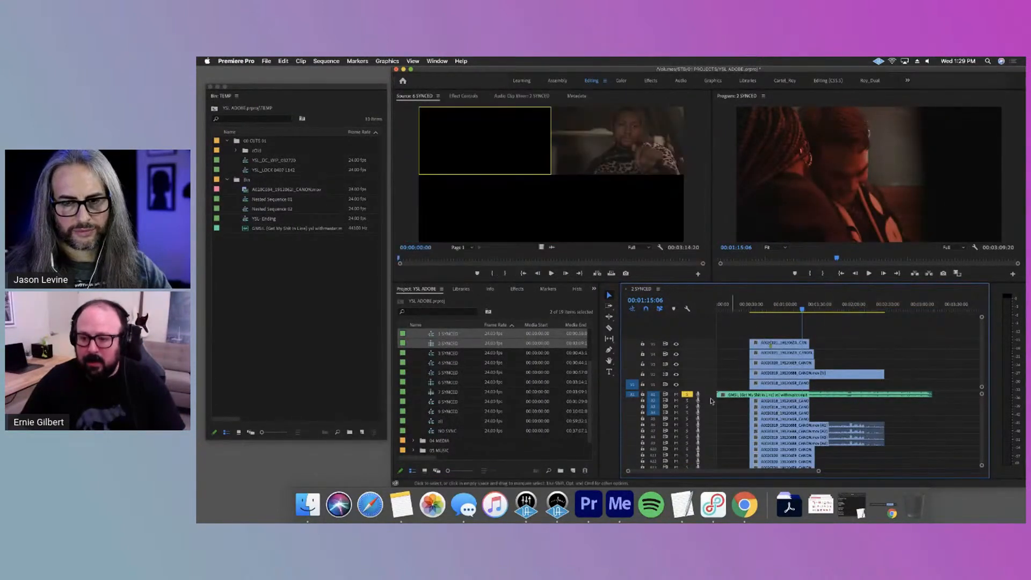
Reduce the video track heights in 2 SYNCED and clear the selection of the music clip
left_click(761, 395)
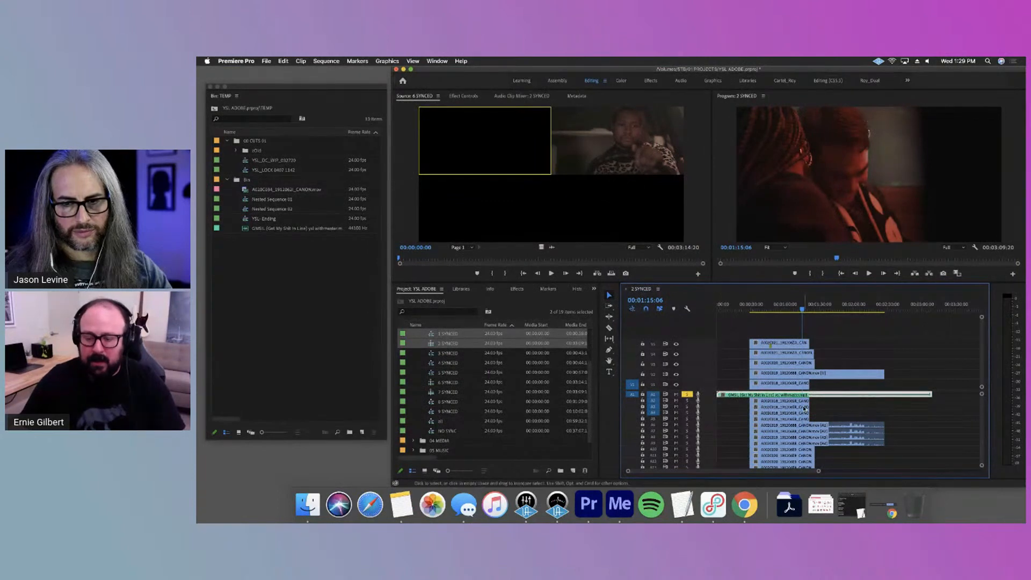
scroll(691, 370, "down", 3)
left_click(863, 337)
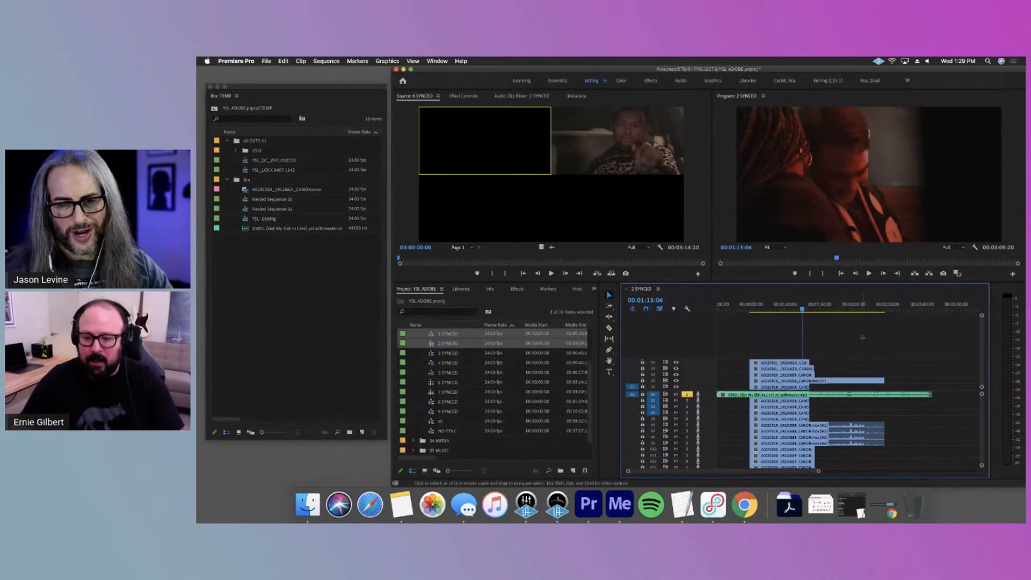
Open 3 SYNCED and 6 SYNCED in the timeline and reduce the video track heights in 6 SYNCED
double_click(433, 354)
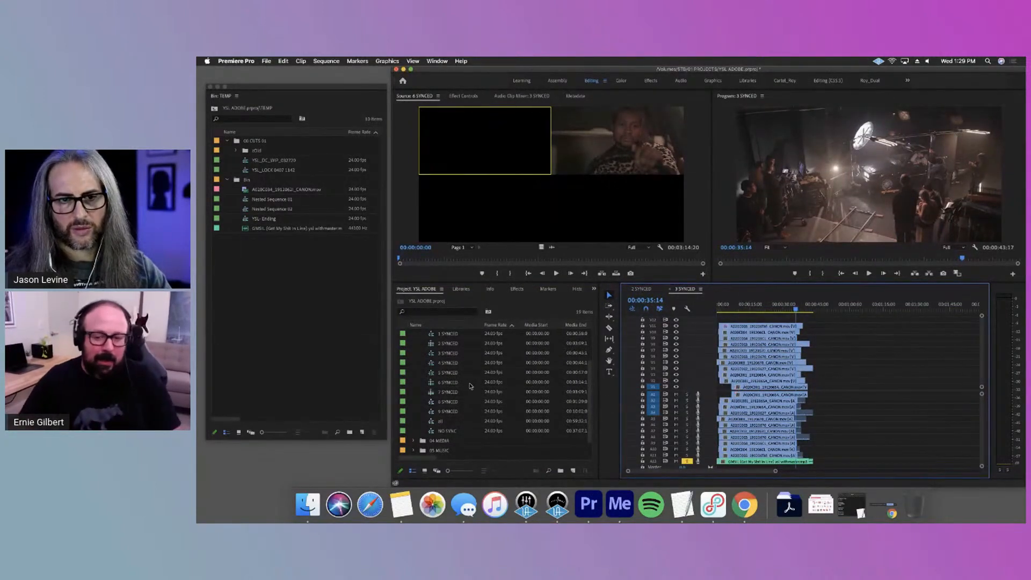
scroll(476, 381, "up", 3)
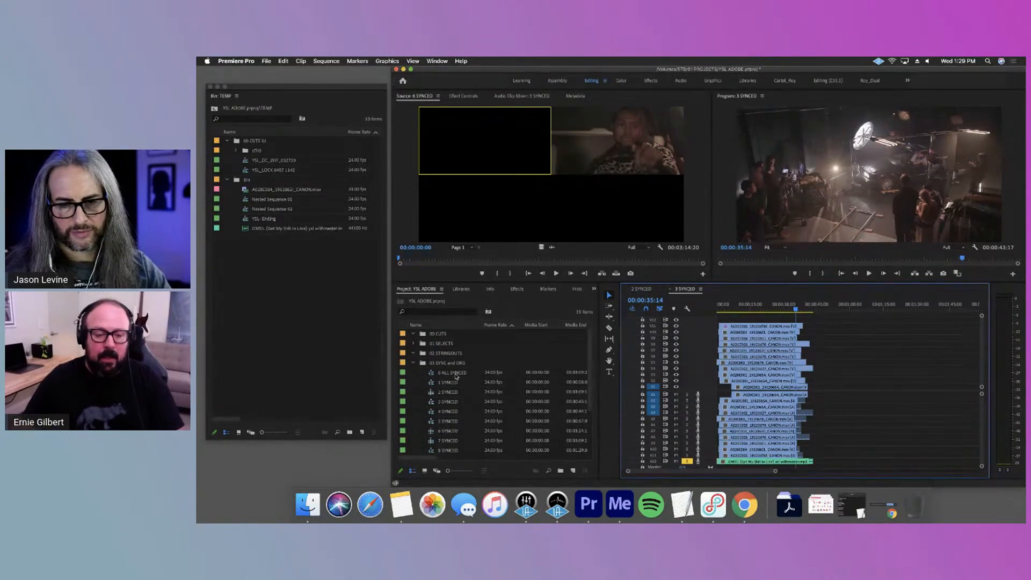
scroll(445, 384, "down", 1)
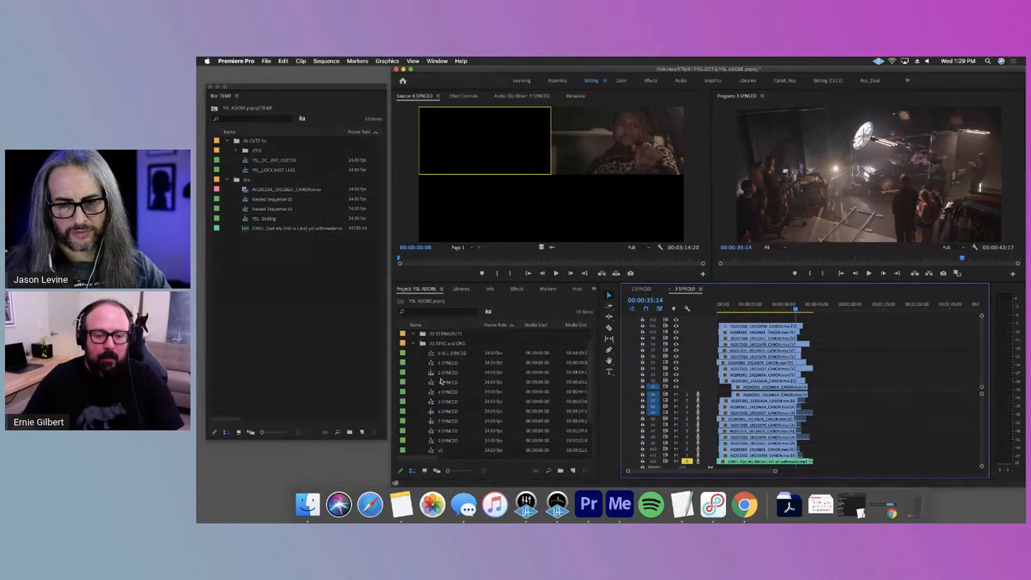
double_click(450, 412)
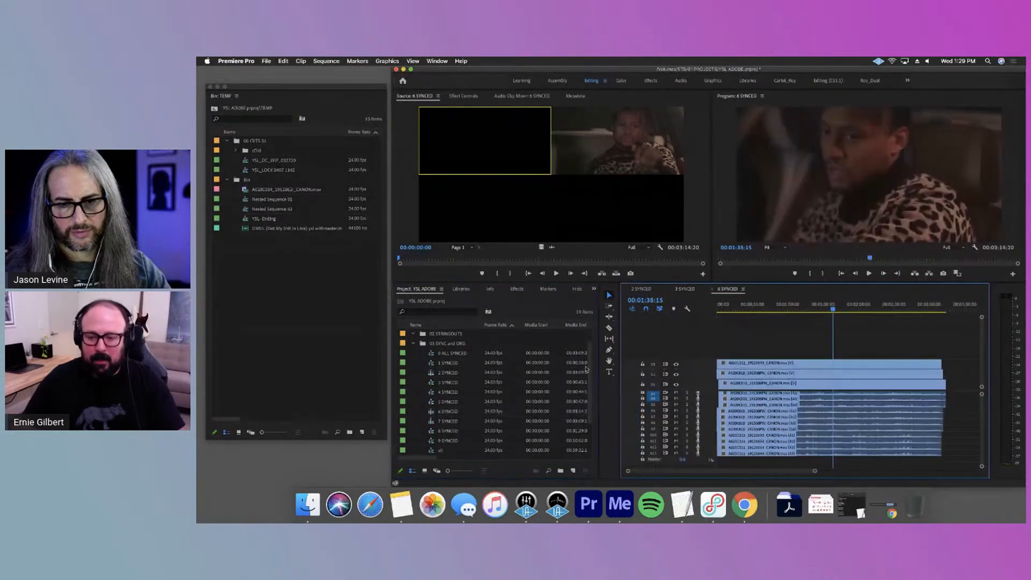
key("super+minus")
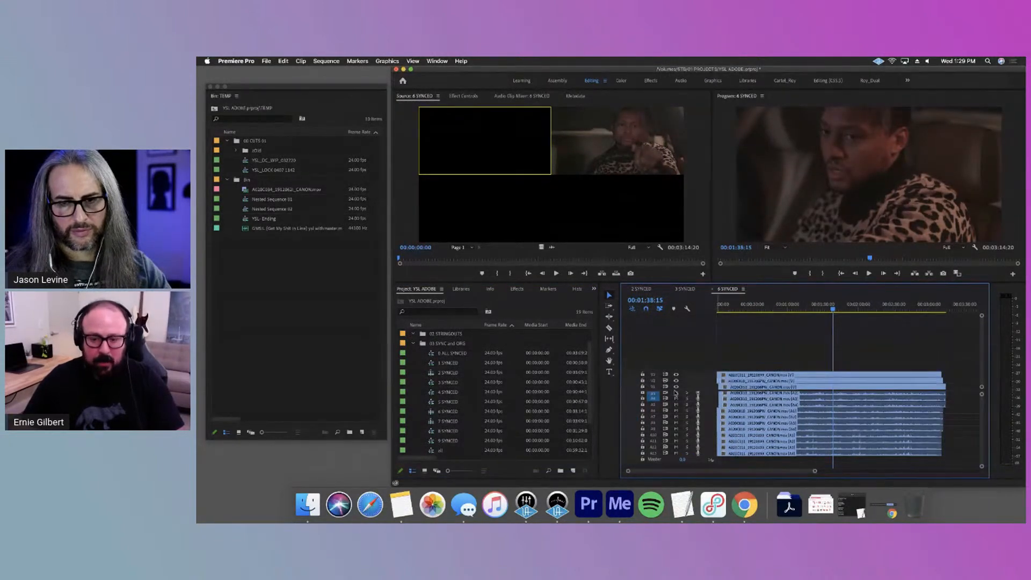
Rename the 3 SYNCED sequence as 3 LIZZO TALK SHOW as a naming example, and undo the rename
left_click(450, 382)
left_click(456, 382)
type("LUZ")
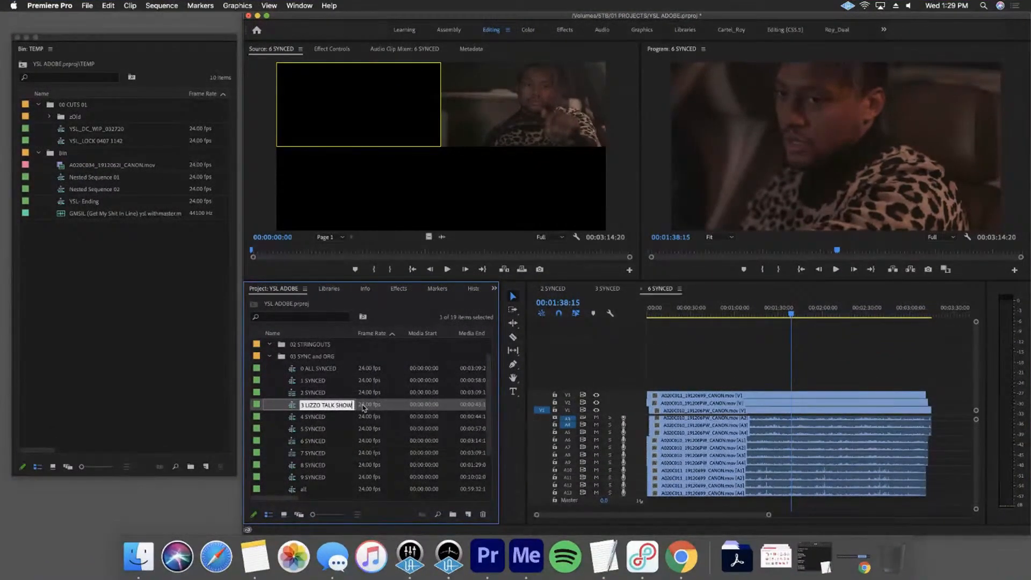
left_click(348, 426)
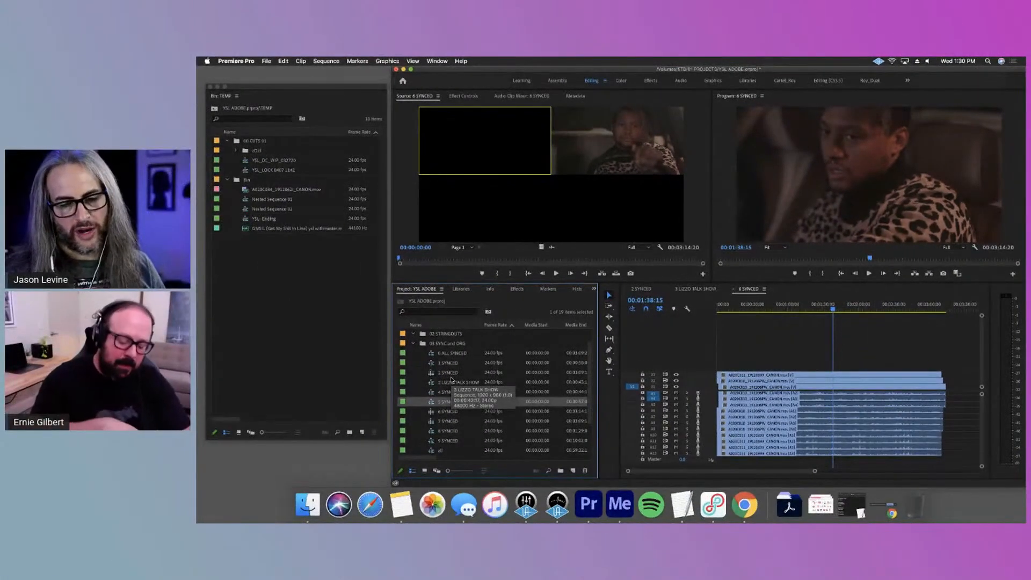
key("super+z")
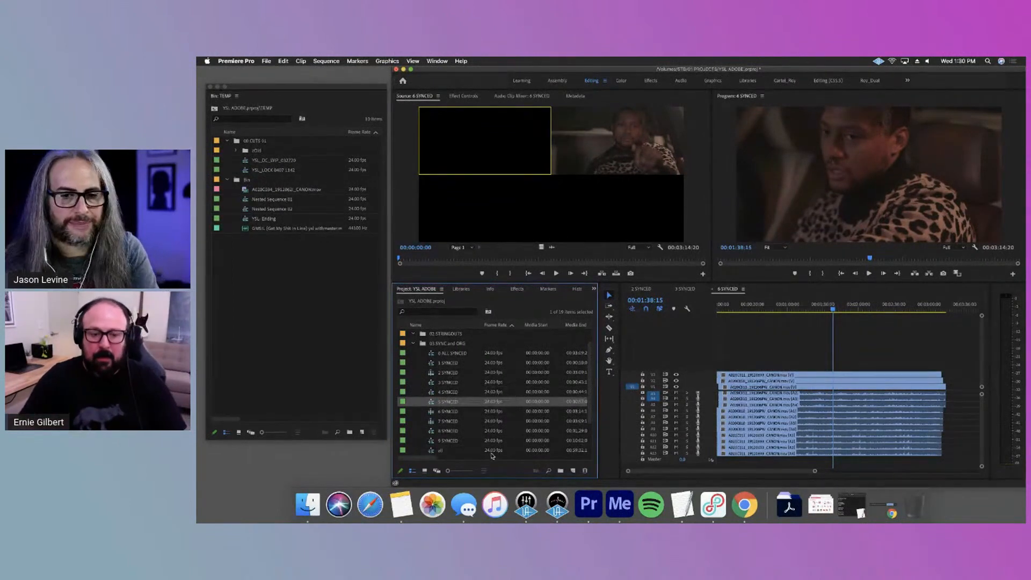
Open the all and NO SYNC sequences from 03 SYNC and ORG in the timeline
scroll(429, 408, "down", 2)
double_click(427, 412)
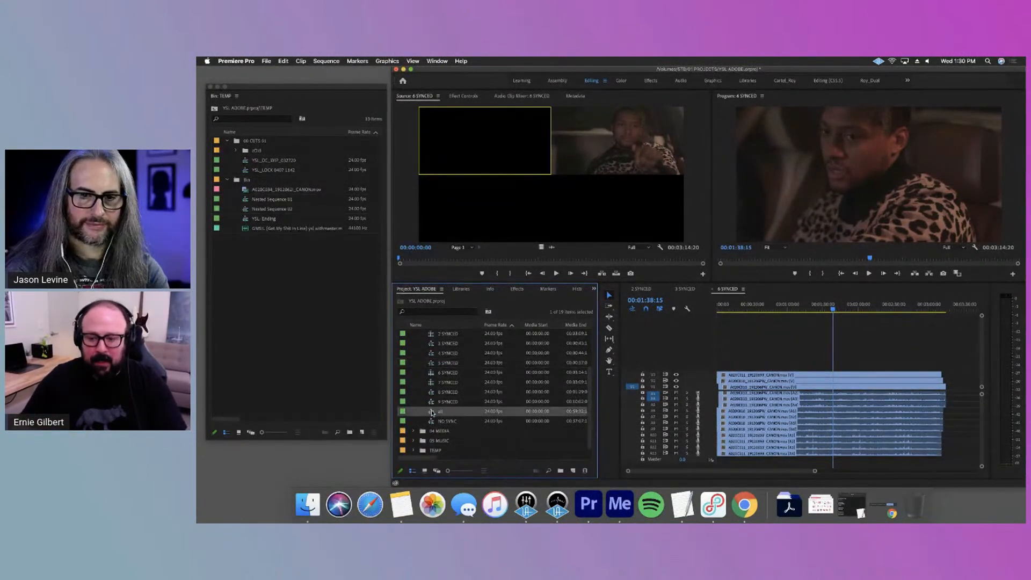
left_click(443, 422)
double_click(443, 422)
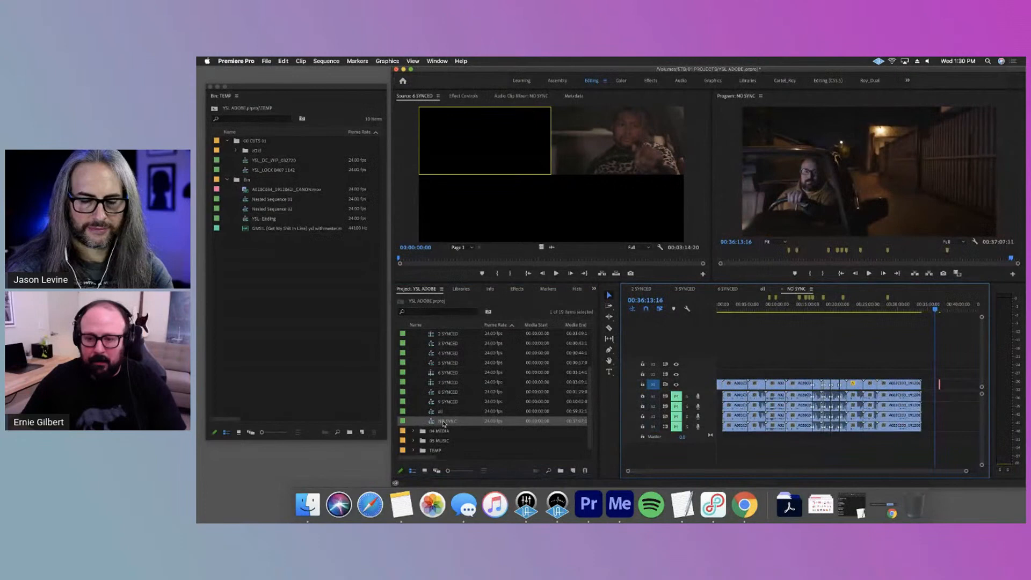
Play the woman-in-the-car footage in the first few minutes of NO SYNC, viewing it briefly in an enlarged Program monitor
left_click(744, 304)
left_click(742, 304)
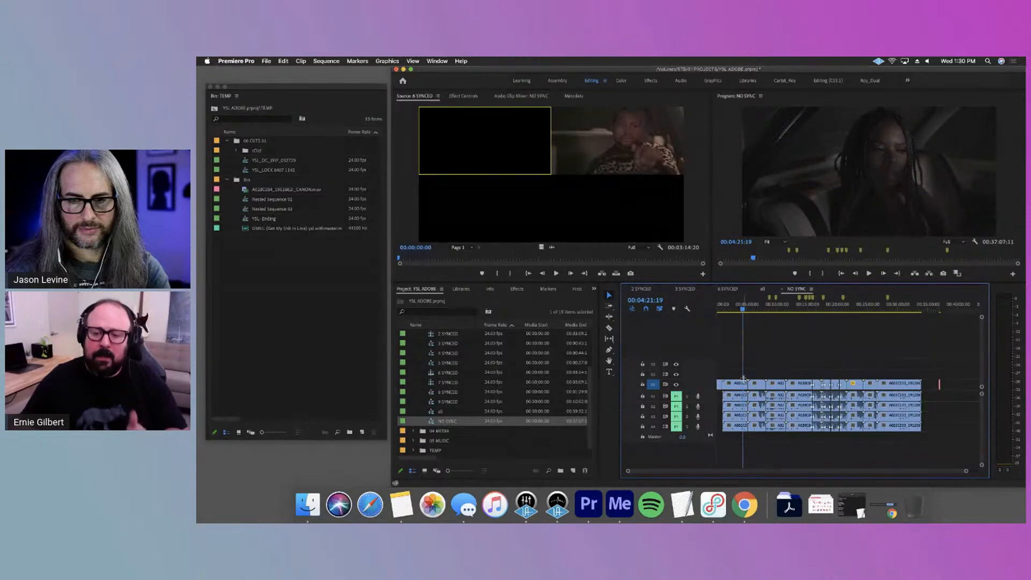
left_click(731, 317)
key("space")
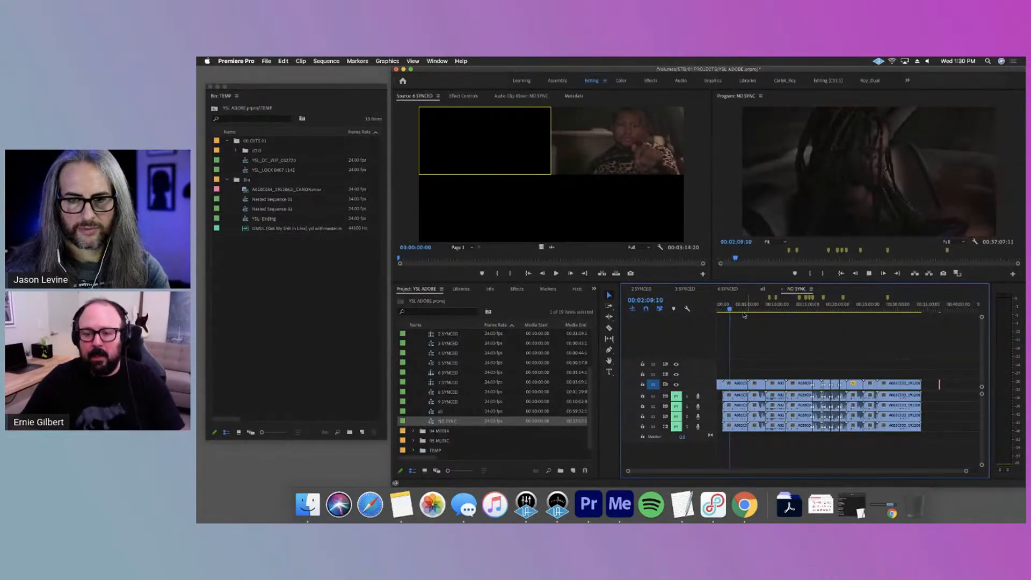
left_click(737, 307)
key("space")
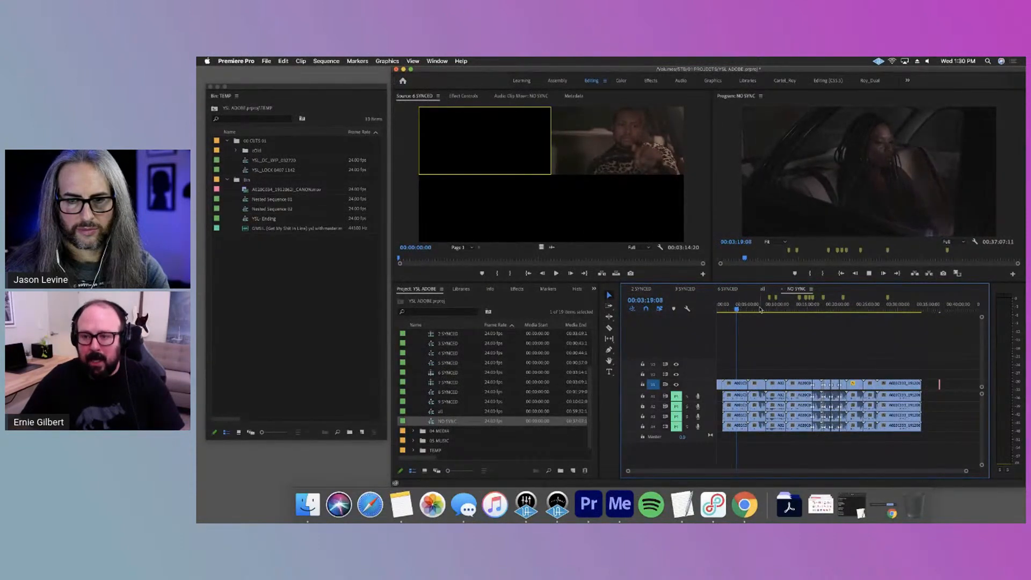
key("grave")
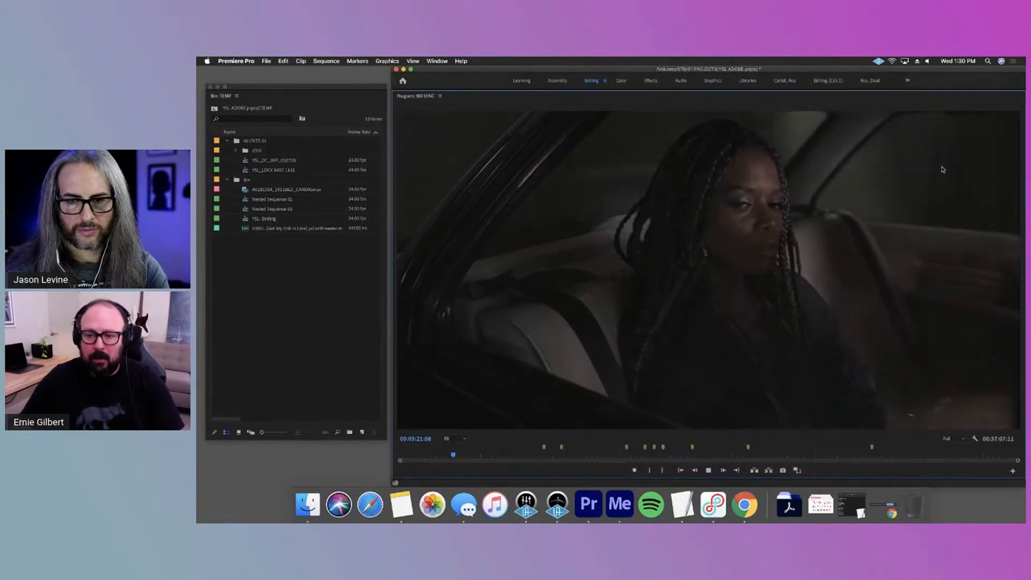
key("grave")
Skim the NO SYNC footage between about 6 and 17 minutes to examine the different unsynced shots
left_click_drag(745, 307, 756, 314)
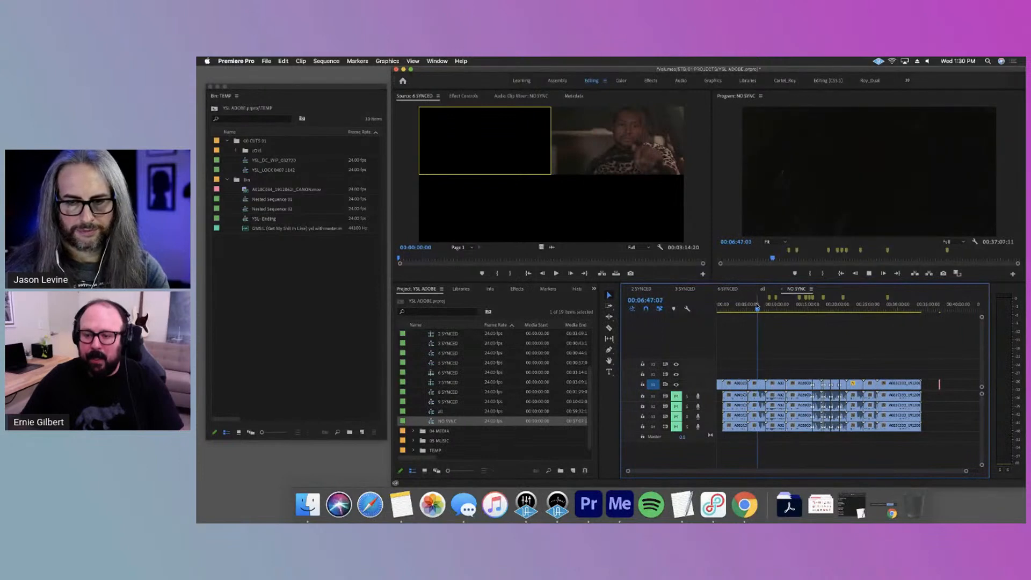
left_click(756, 310)
left_click_drag(755, 311, 775, 308)
key("space")
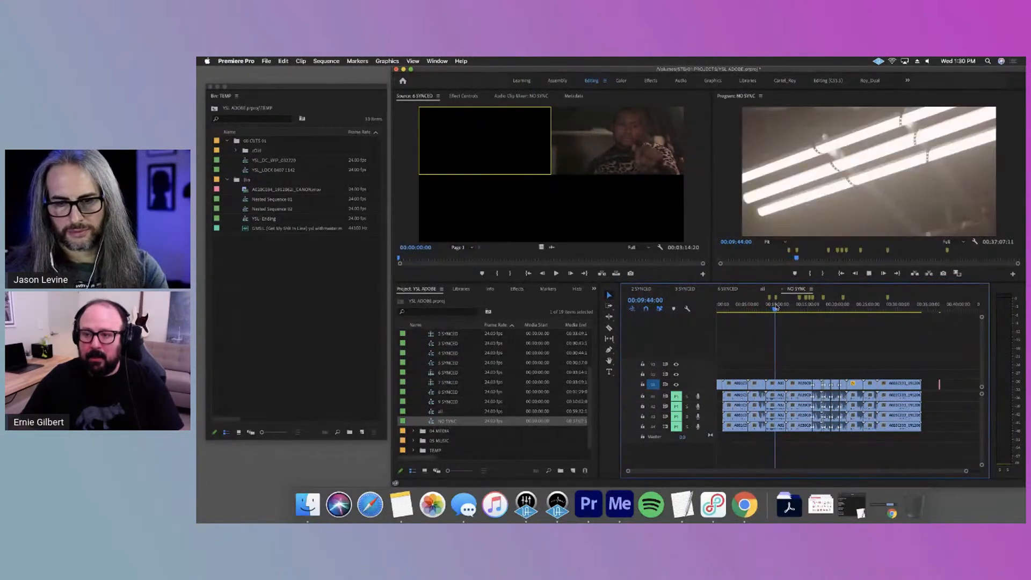
key("=")
key("=")
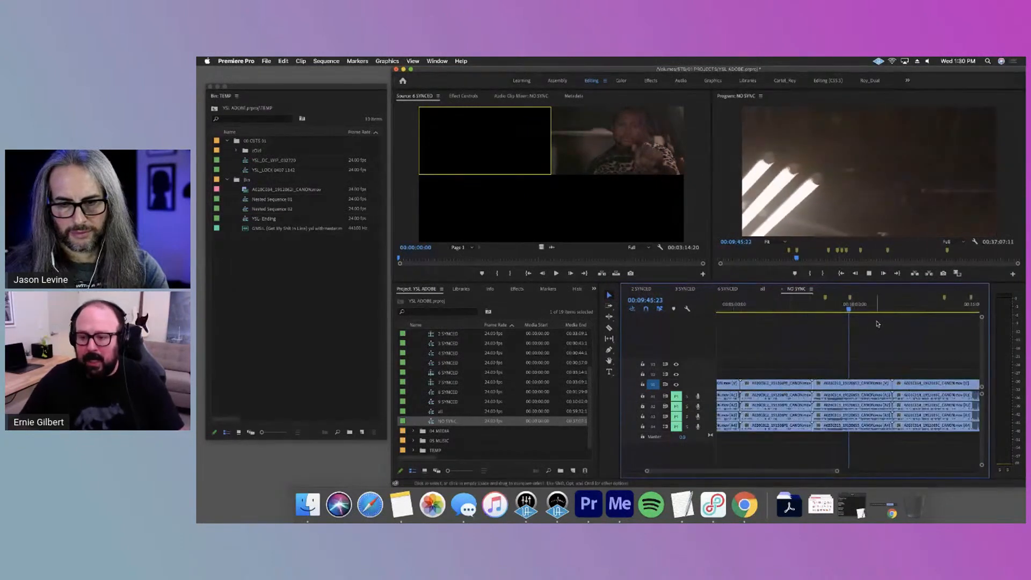
left_click(864, 310)
left_click(914, 310)
left_click_drag(915, 311, 913, 311)
scroll(924, 419, "left", 2)
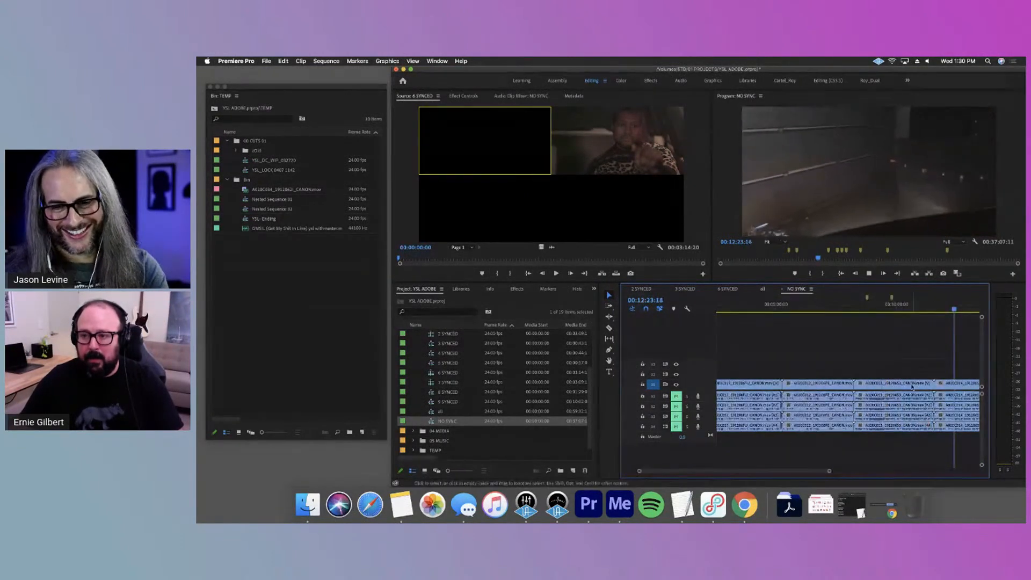
scroll(849, 408, "right", 10)
left_click(783, 310)
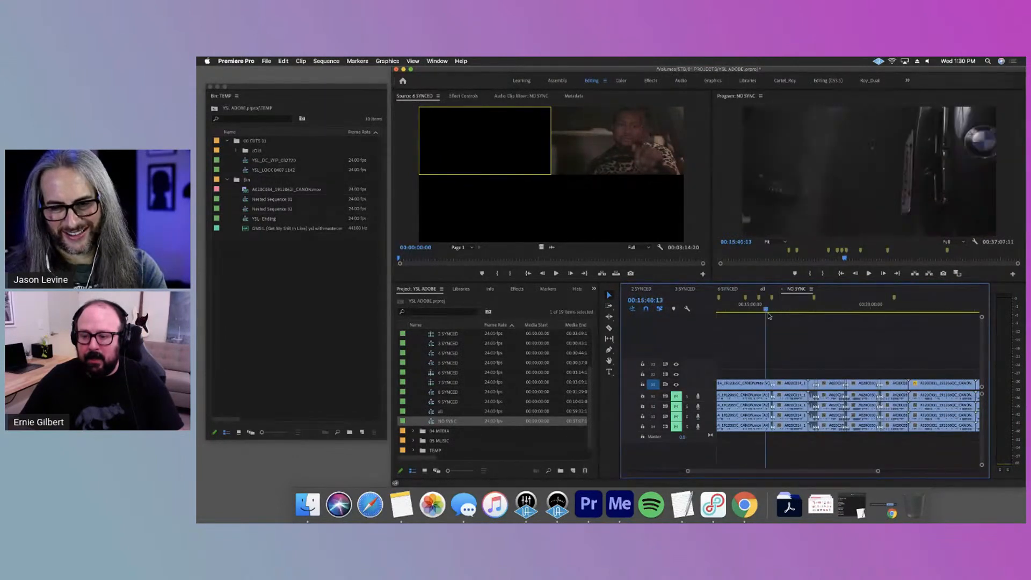
left_click_drag(784, 322, 783, 321)
key("minus")
key("minus")
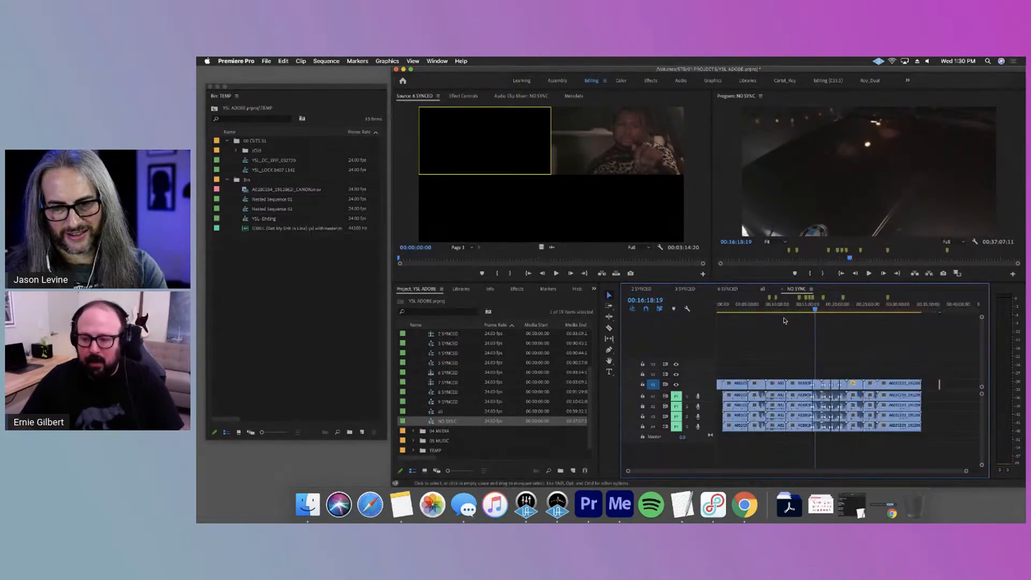
Examine the red-lit bottle table footage around 22 minutes in NO SYNC, including in an enlarged Program monitor
mouse_move(844, 301)
left_mouse_down()
mouse_move(899, 322)
mouse_move(809, 314)
mouse_move(831, 318)
left_mouse_up()
key("super+z")
key("=")
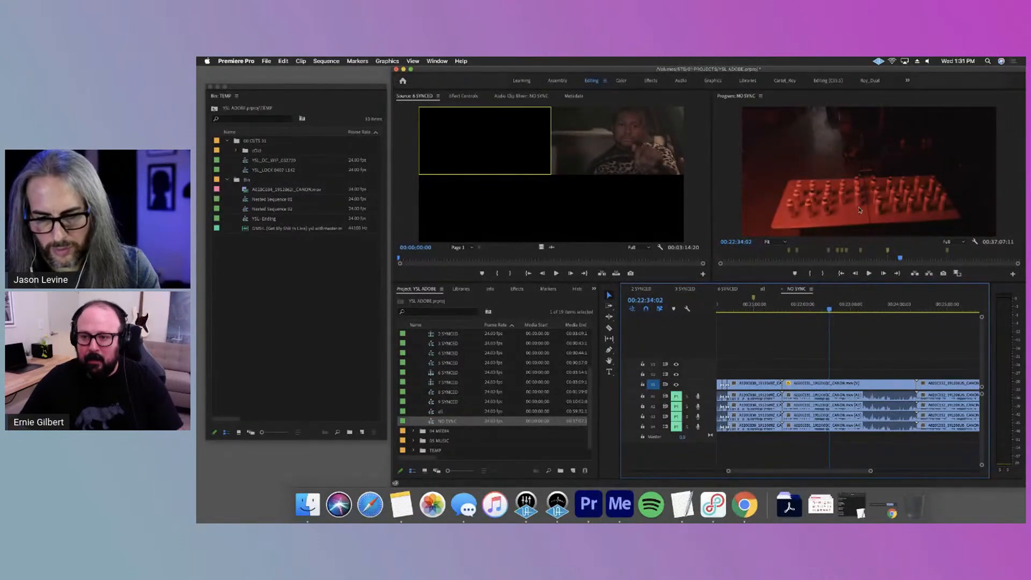
key("grave")
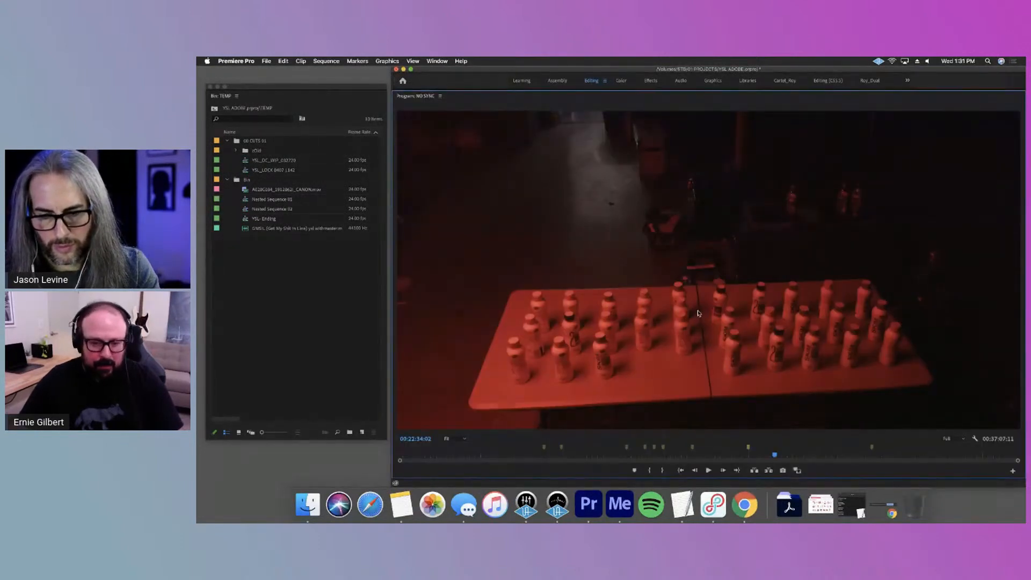
key("grave")
left_click_drag(831, 311, 816, 310)
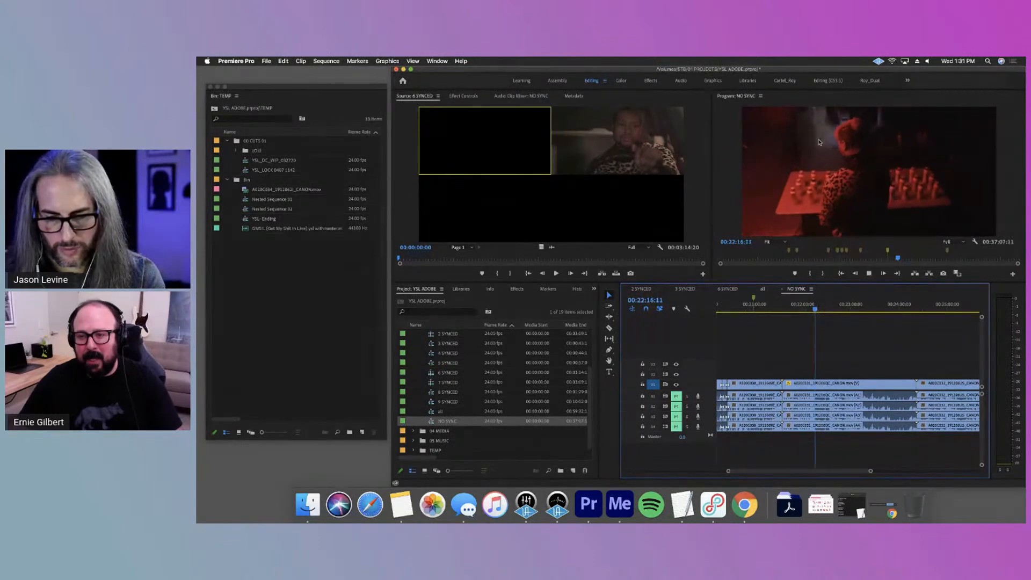
key("space")
left_click_drag(815, 312, 811, 309)
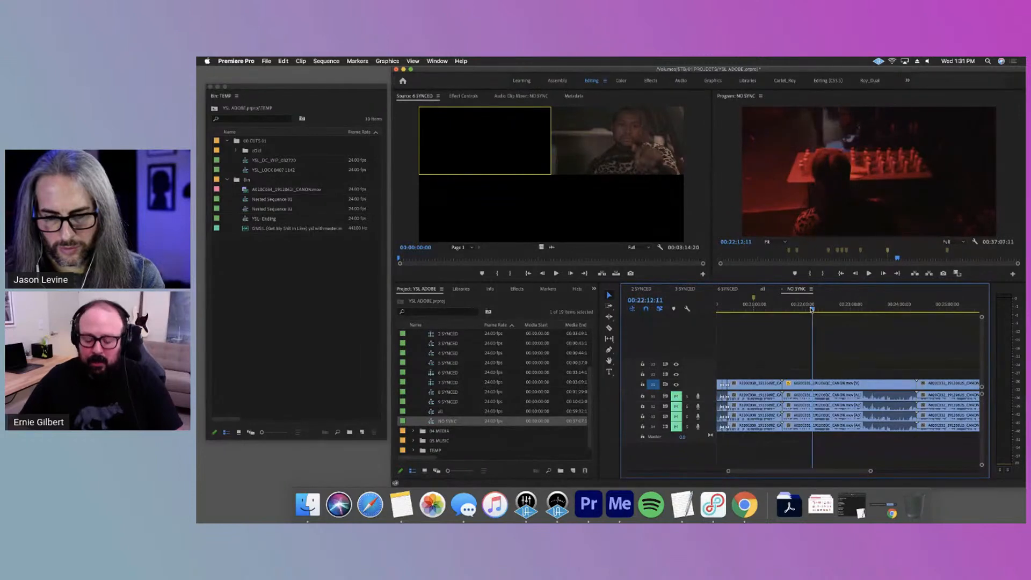
Cut the red-lit table clip in NO SYNC at 00:22:13:01 and 00:22:21:01
key("=")
key("=")
key("=")
mouse_move(850, 309)
left_mouse_down()
mouse_move(832, 309)
mouse_move(853, 316)
left_mouse_up()
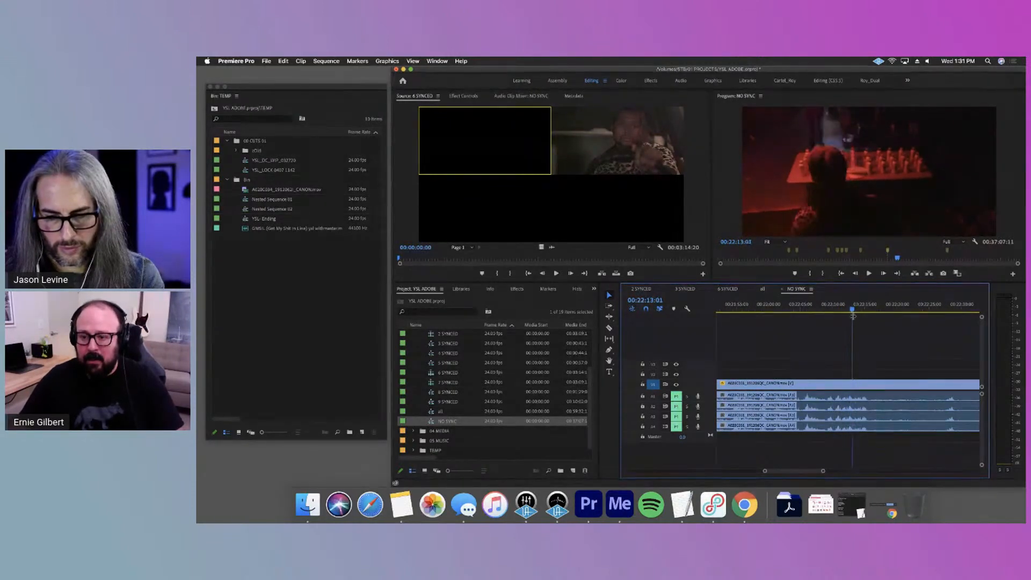
key("super+k")
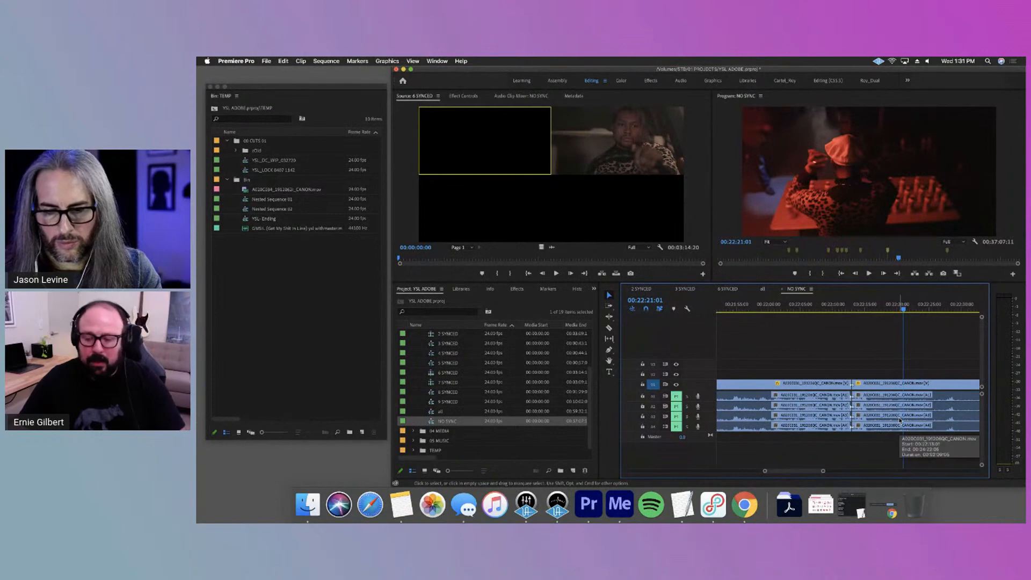
key("cmd+k")
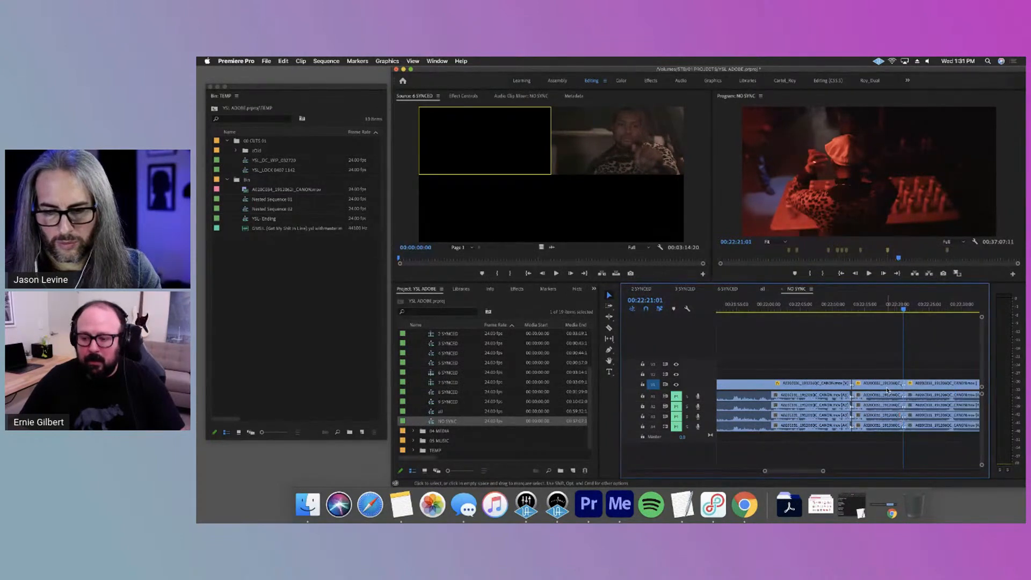
Raise the segment between the two cuts to track V2, clear the selection and check it with the playhead
left_click(890, 391)
left_click_drag(889, 390, 888, 375)
left_click(872, 344)
left_click_drag(860, 310, 874, 333)
key("minus")
key("minus")
key("minus")
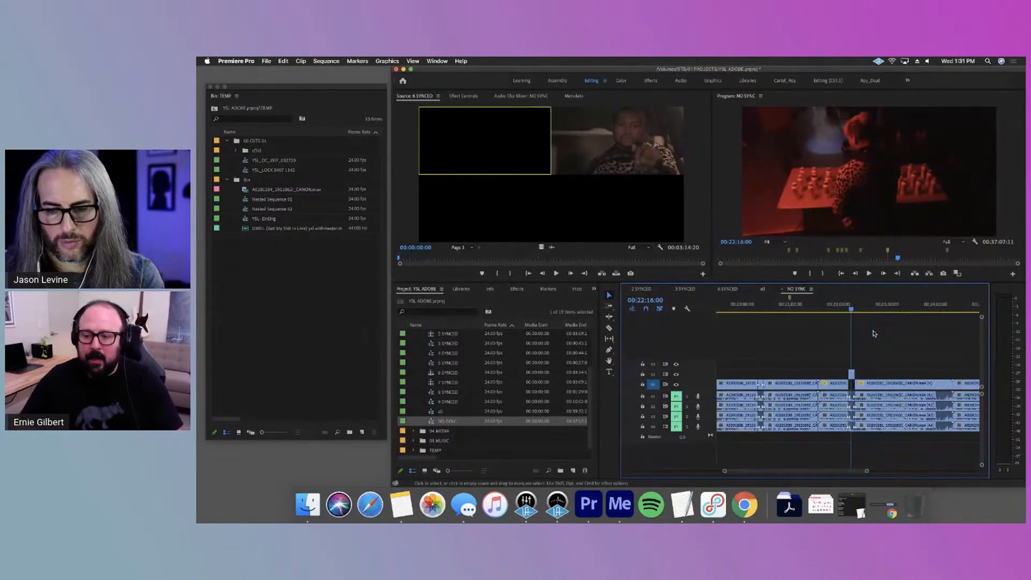
Review the red-lit bottle footage between about 00:21:43:00 and 00:26:00:00, comparing it with the segment raised to V2
left_click_drag(866, 471, 961, 476)
left_click(870, 310)
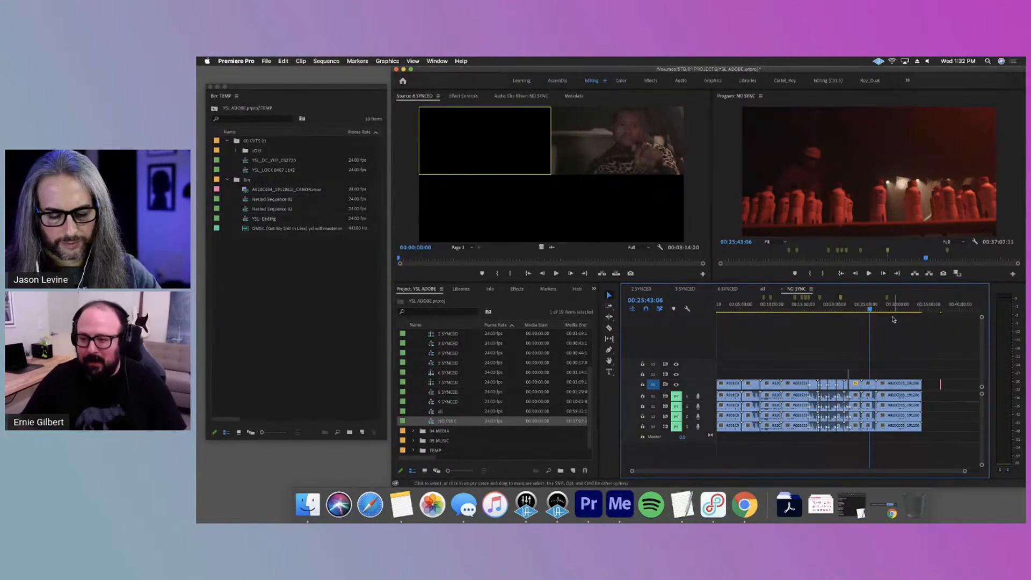
left_click(871, 310)
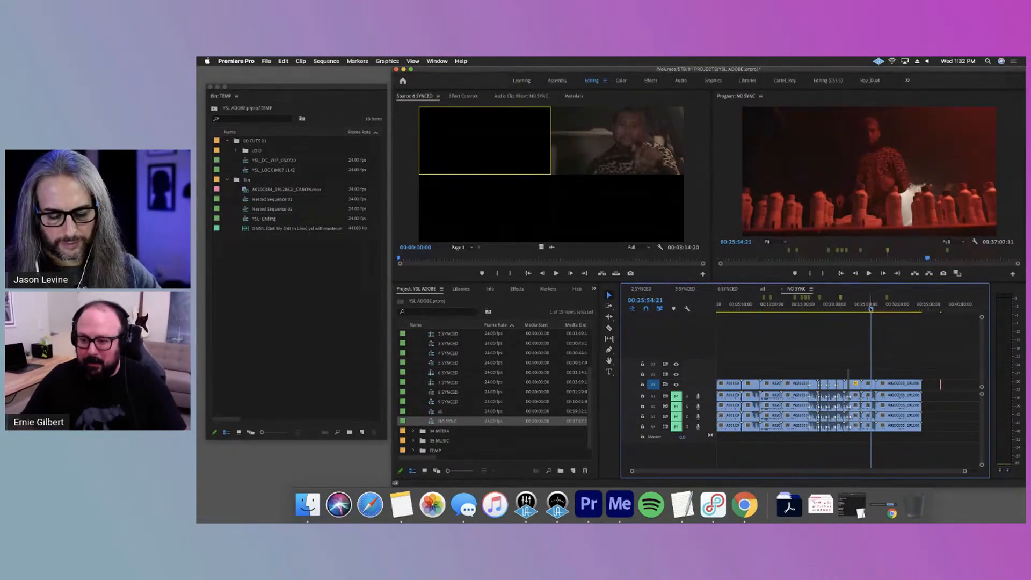
left_click(849, 308)
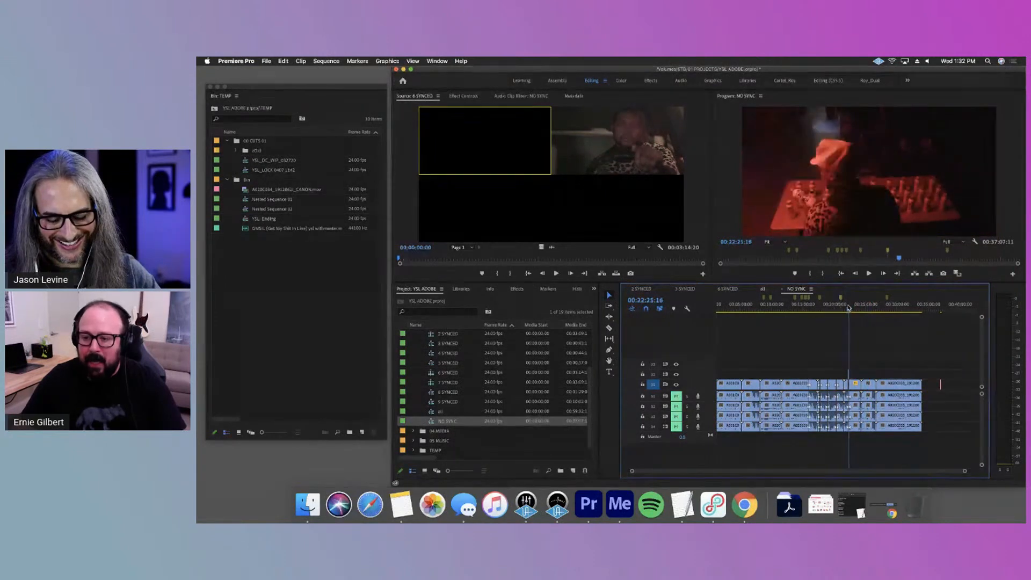
key("equal")
key("equal")
key("equal")
left_click(839, 309)
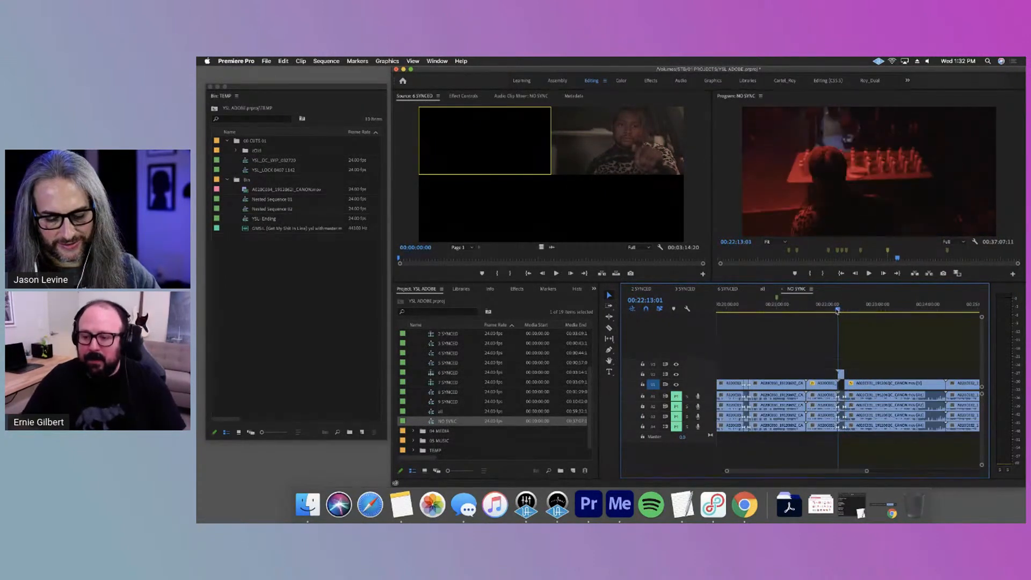
key("space")
left_click_drag(840, 309, 816, 316)
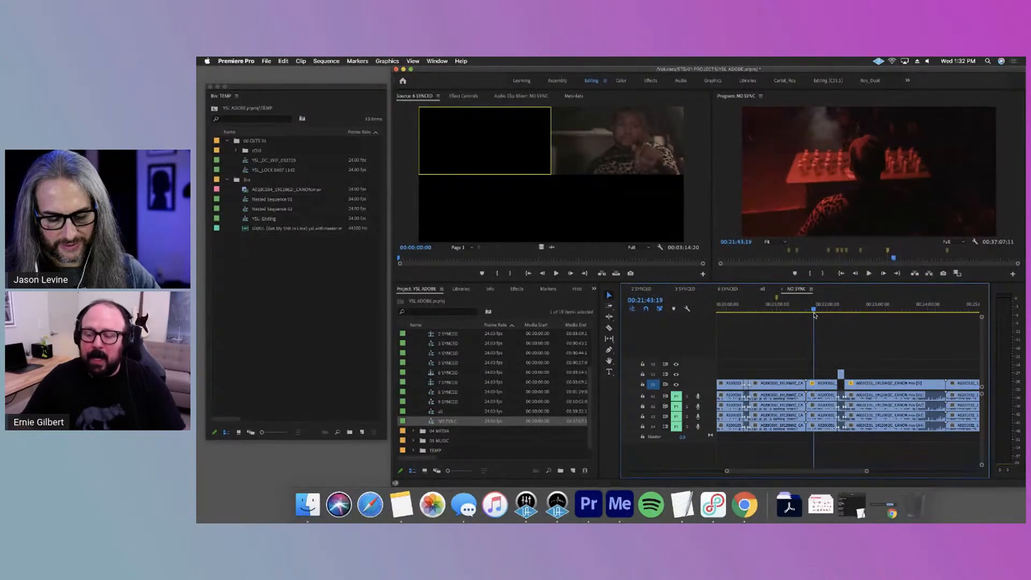
key("space")
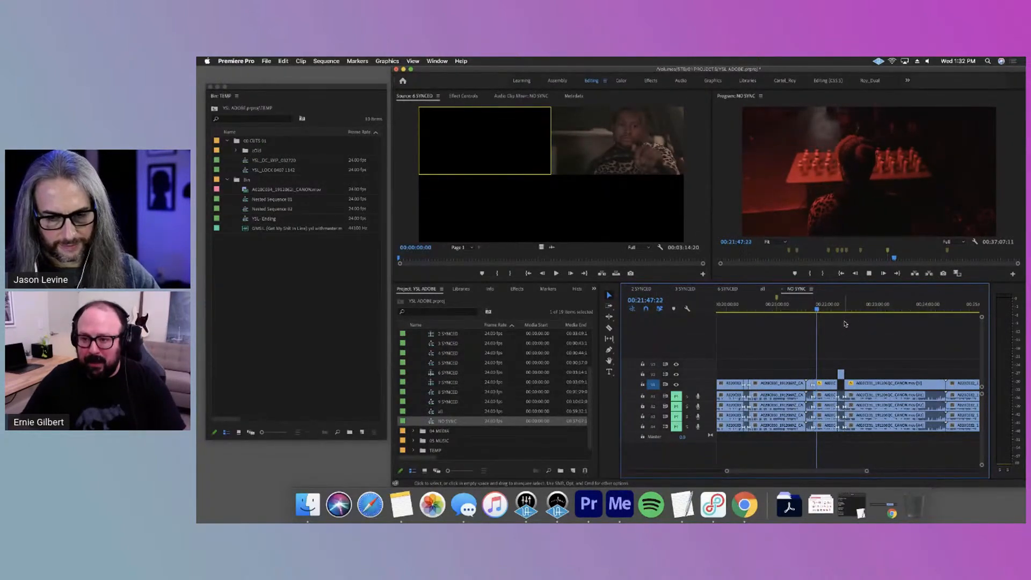
Review the purple-lit shot with the on-set monitor around 00:21:00:00 in NO SYNC
left_click(781, 310)
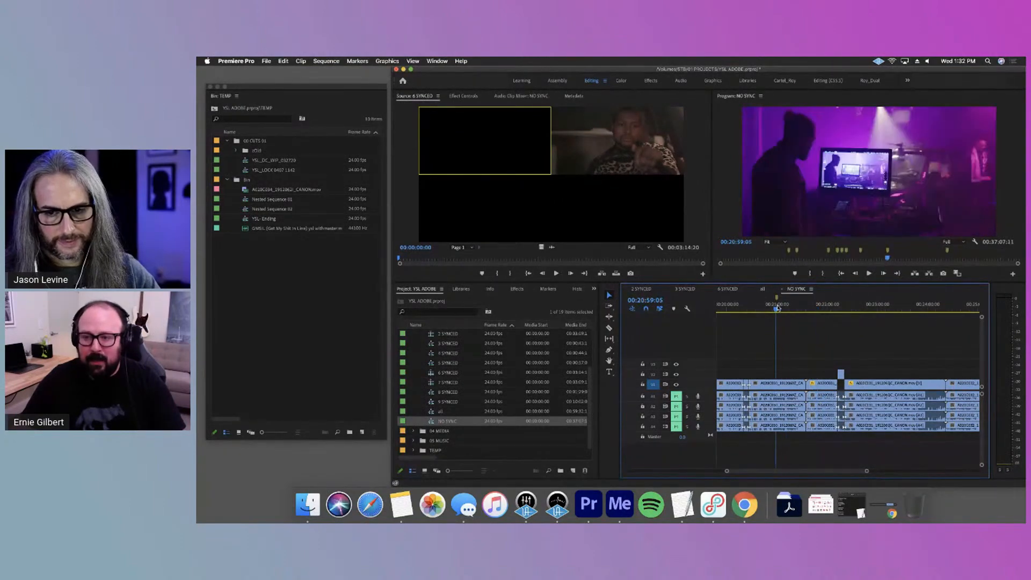
left_click_drag(781, 311, 775, 310)
key("space")
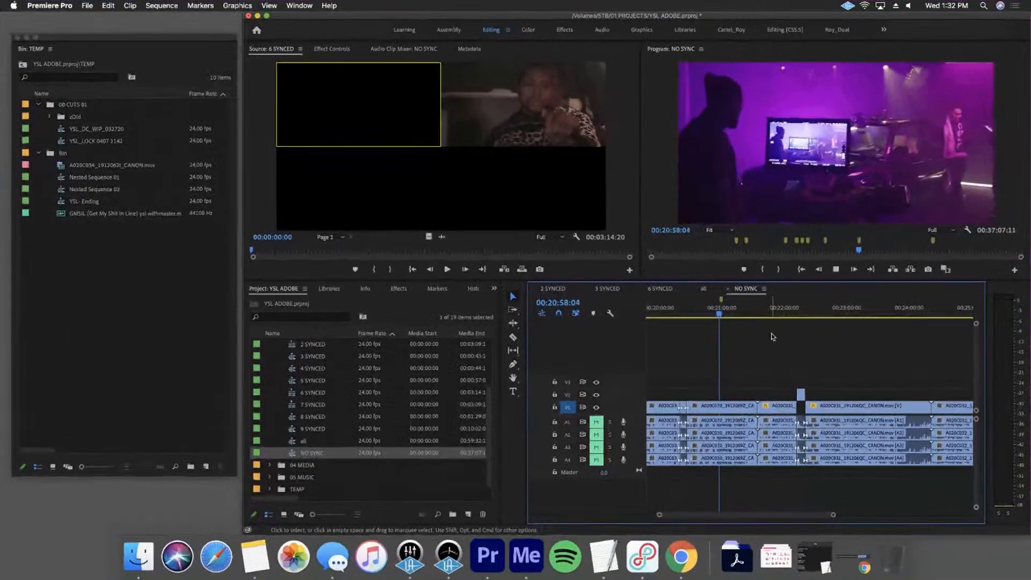
key("space")
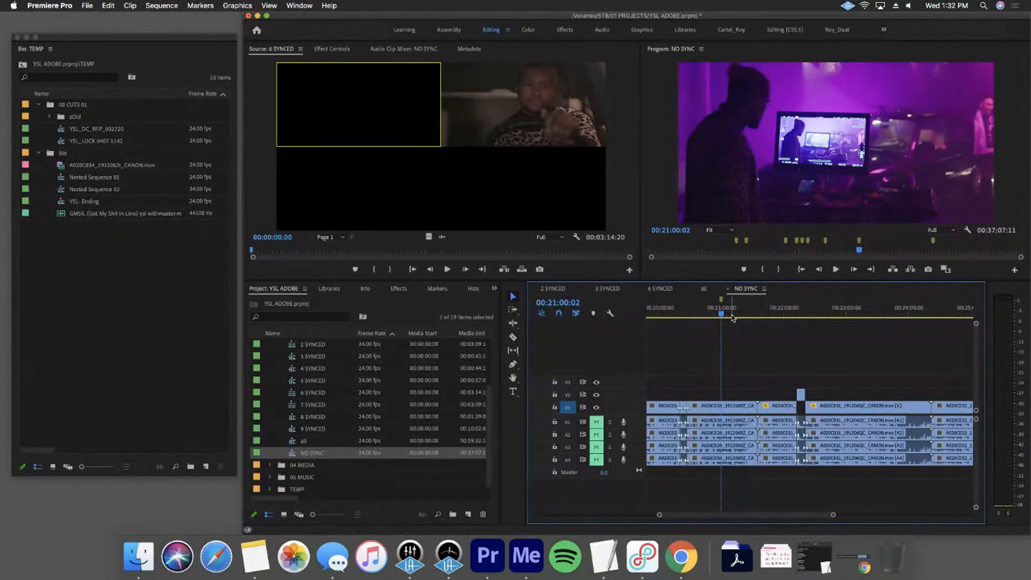
mouse_move(722, 316)
left_mouse_down()
mouse_move(710, 317)
mouse_move(726, 316)
left_mouse_up()
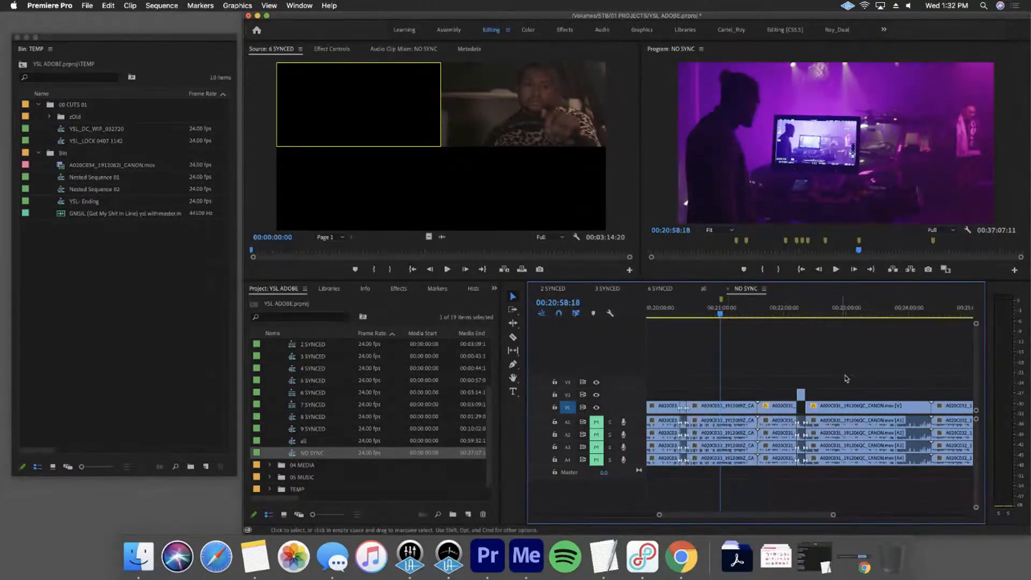
Razor a segment out of the long red-lit take between about 00:23:10:00 and 00:23:40:00 and raise it to V2
left_click(801, 316)
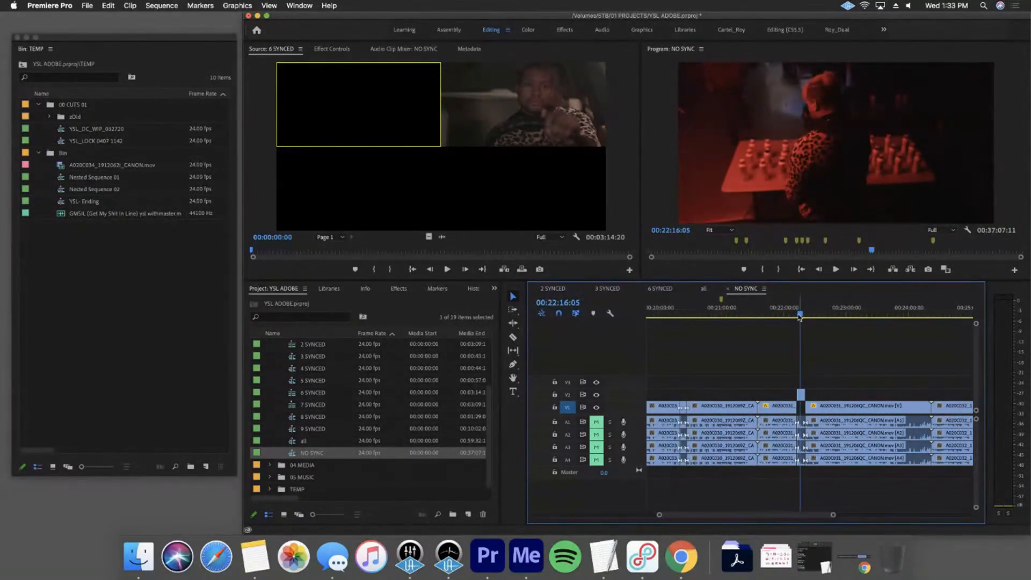
mouse_move(794, 313)
left_mouse_down()
mouse_move(811, 317)
mouse_move(802, 316)
left_mouse_up()
key("c")
left_click(859, 407)
left_click(886, 406)
key("v")
left_click(872, 406)
left_click_drag(872, 406, 871, 394)
Raise two short cut segments before 00:21:00:00 to V2 and clear the selection
left_click(710, 403)
left_click_drag(710, 401, 683, 393)
left_click(892, 367)
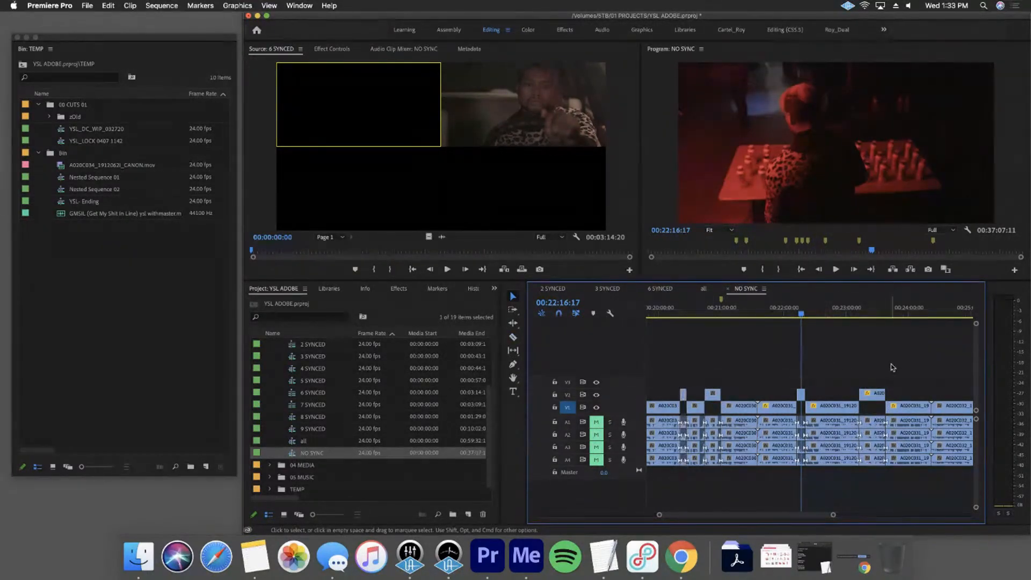
Duplicate the NO SYNC sequence from 03 SYNC and ORG and move the copy into 02 STRINGOUTS
scroll(381, 470, "up", 3)
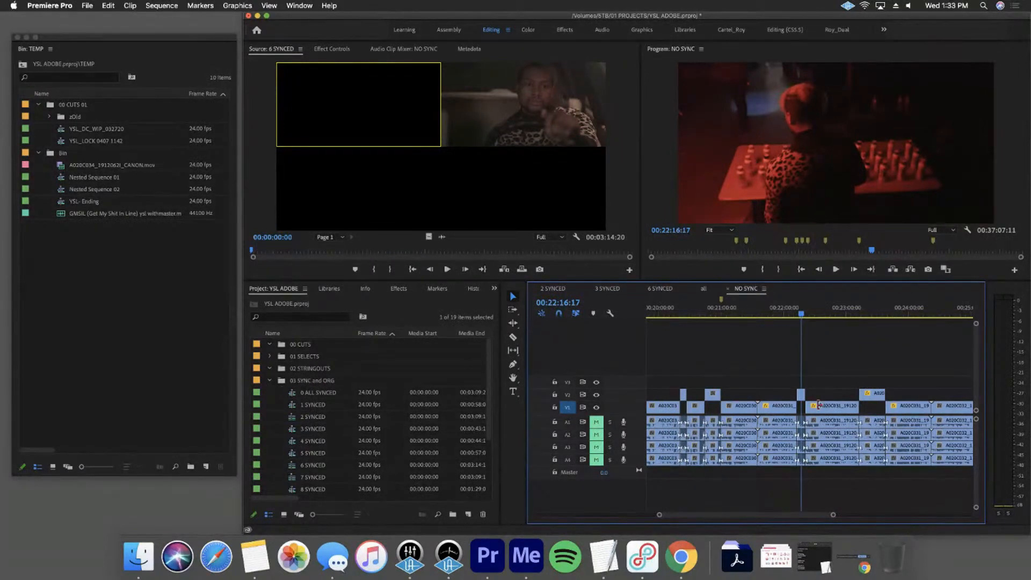
left_click_drag(649, 391, 918, 375)
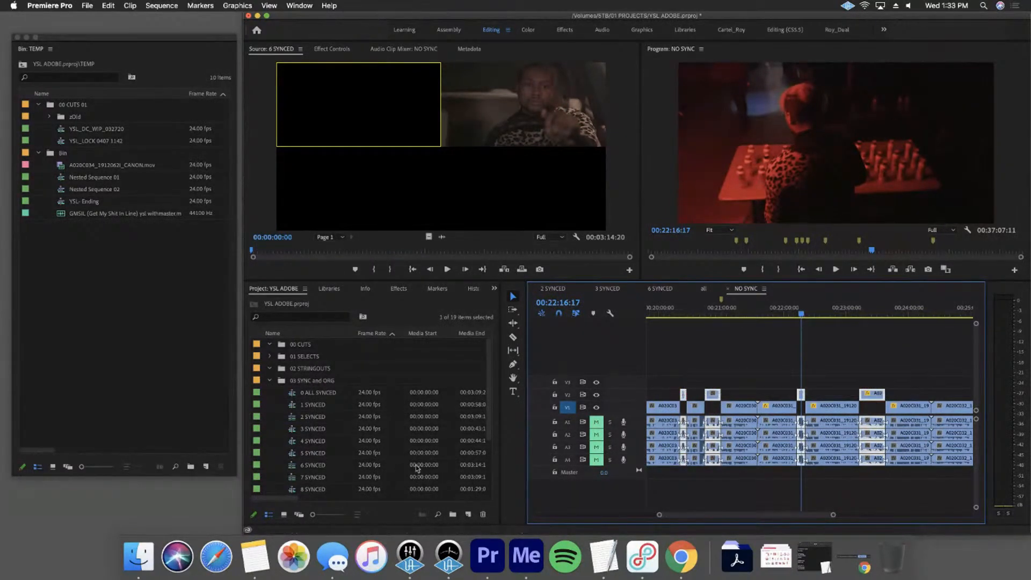
scroll(408, 468, "down", 3)
right_click(316, 458)
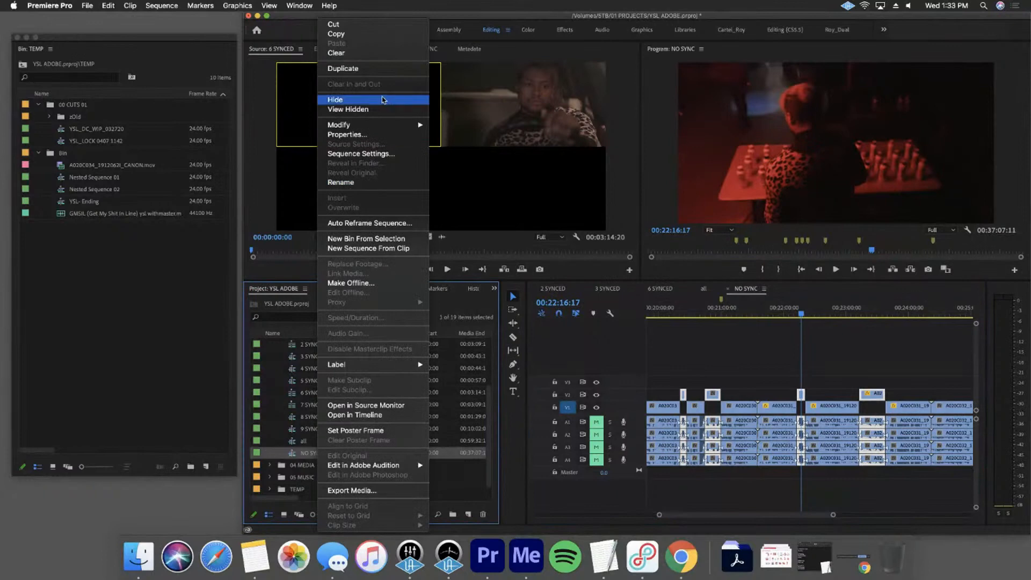
left_click(381, 71)
left_click_drag(320, 468, 332, 375)
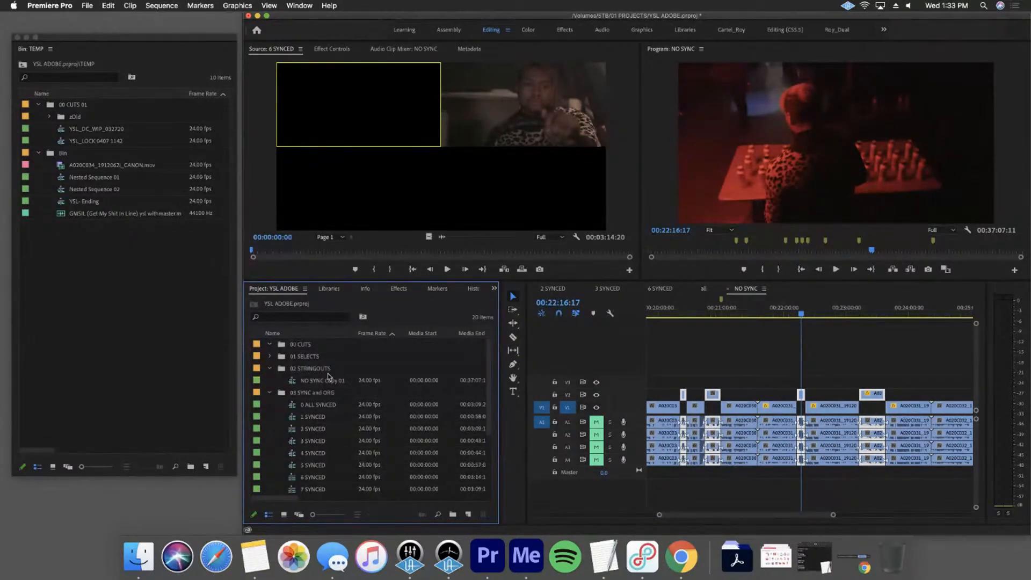
Rename the copied sequence in 02 STRINGOUTS as NO SYNC
left_click(334, 381)
left_click(327, 380)
key("BackSpace")
key("BackSpace")
key("Return")
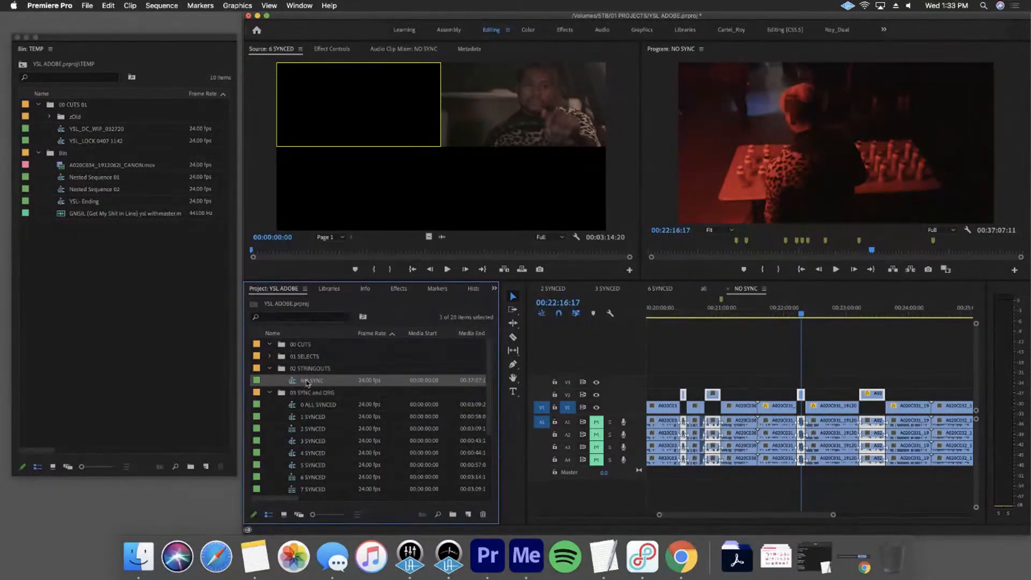
Try lowering the raised V2 segments back to V1 in the original NO SYNC sequence under 03 SYNC and ORG
scroll(356, 411, "down", 3)
double_click(312, 466)
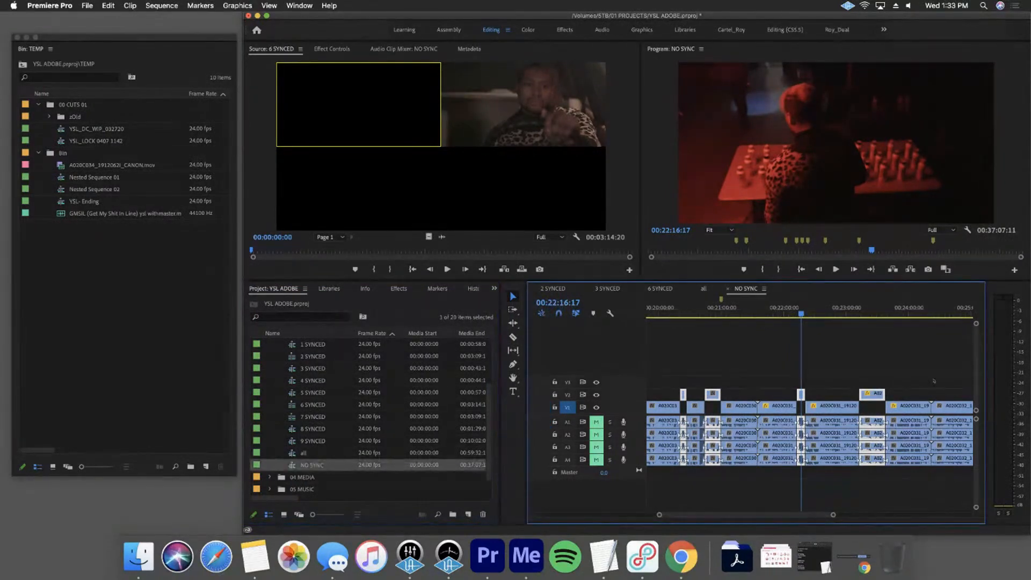
left_click(835, 369)
left_click_drag(906, 357, 672, 402)
left_click_drag(671, 371, 680, 393)
key("Up")
left_click(911, 366)
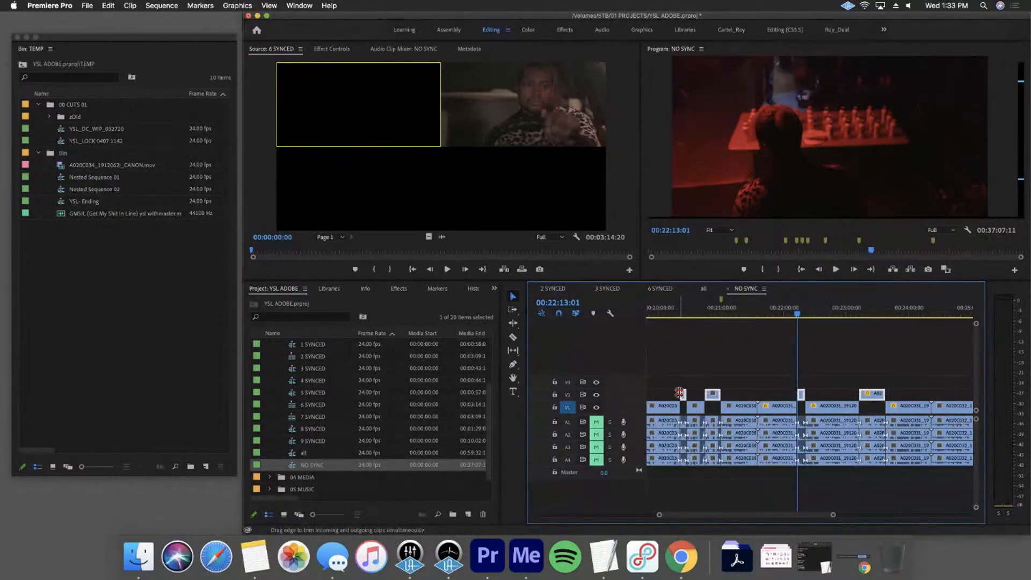
key("alt+Down")
left_click(784, 371)
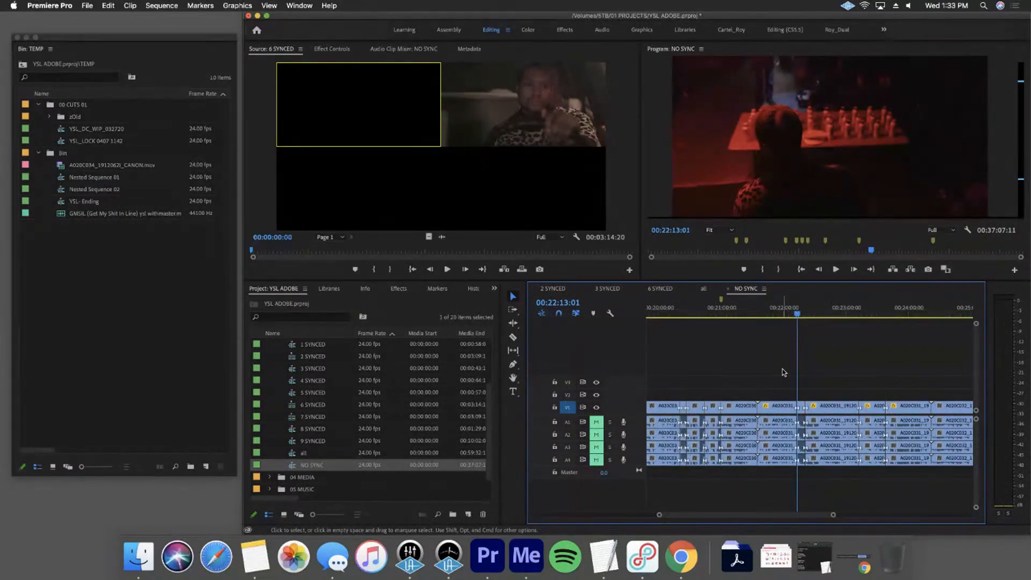
key("cmd+z")
Open the NO SYNC copy from 02 STRINGOUTS in the timeline
scroll(365, 453, "up", 3)
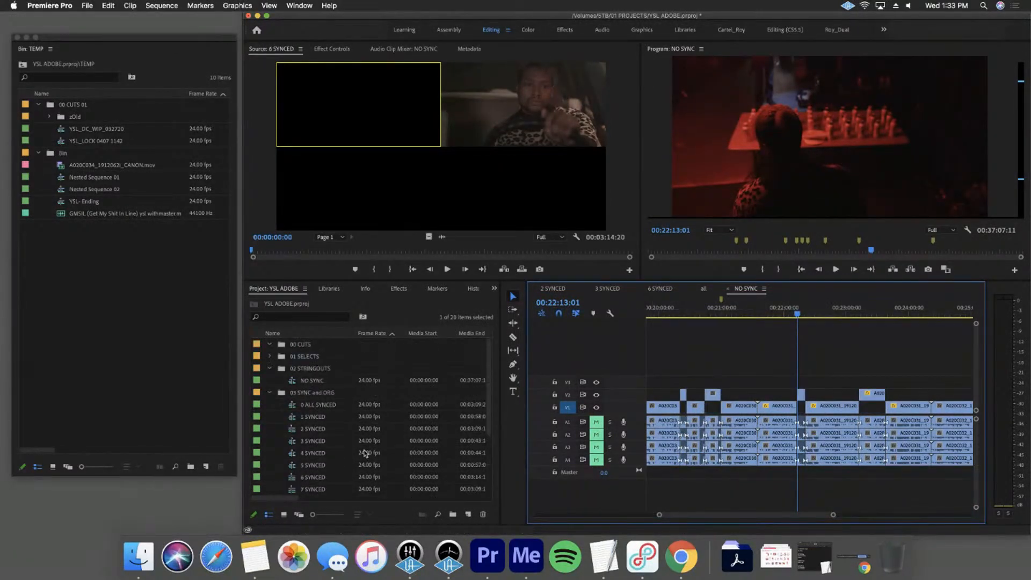
double_click(311, 380)
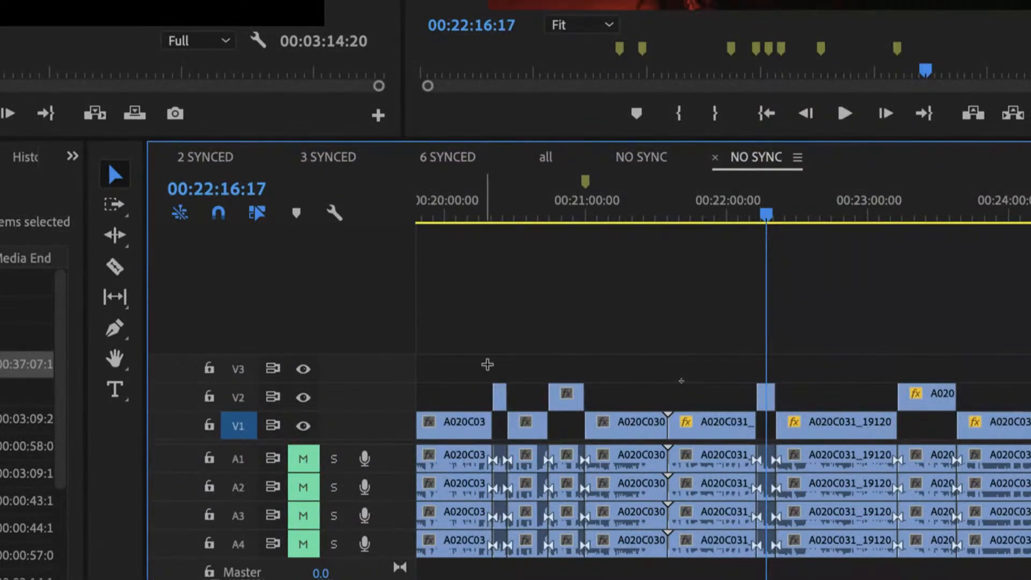
left_click_drag(482, 364, 592, 398)
left_click_drag(943, 358, 812, 398)
left_click(697, 381)
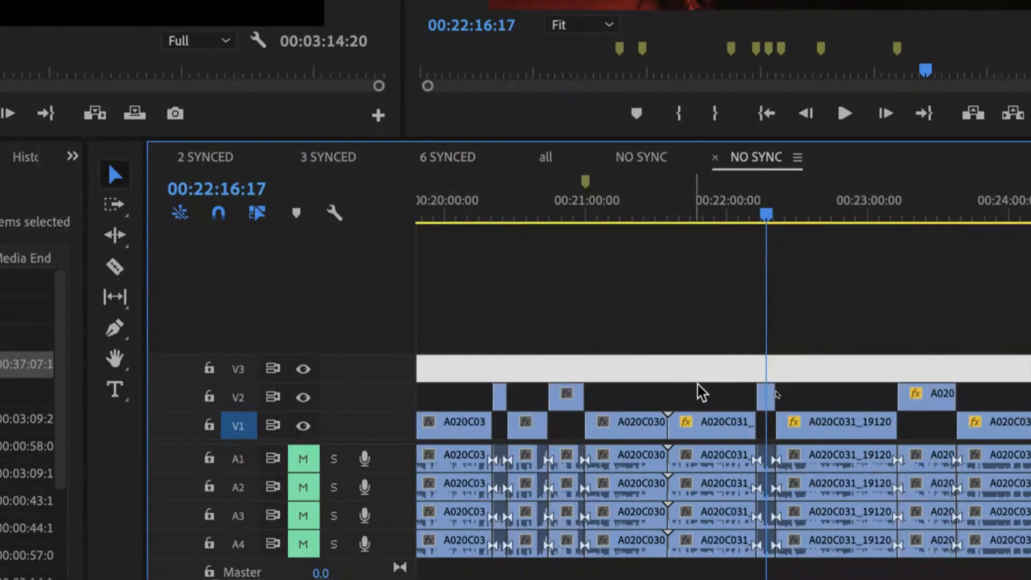
Try cutting a shorter section from the V2 segment after 00:23:00:00 and raising it to V4
key("c")
left_click(919, 397)
left_click(940, 397)
key("v")
left_click(936, 399)
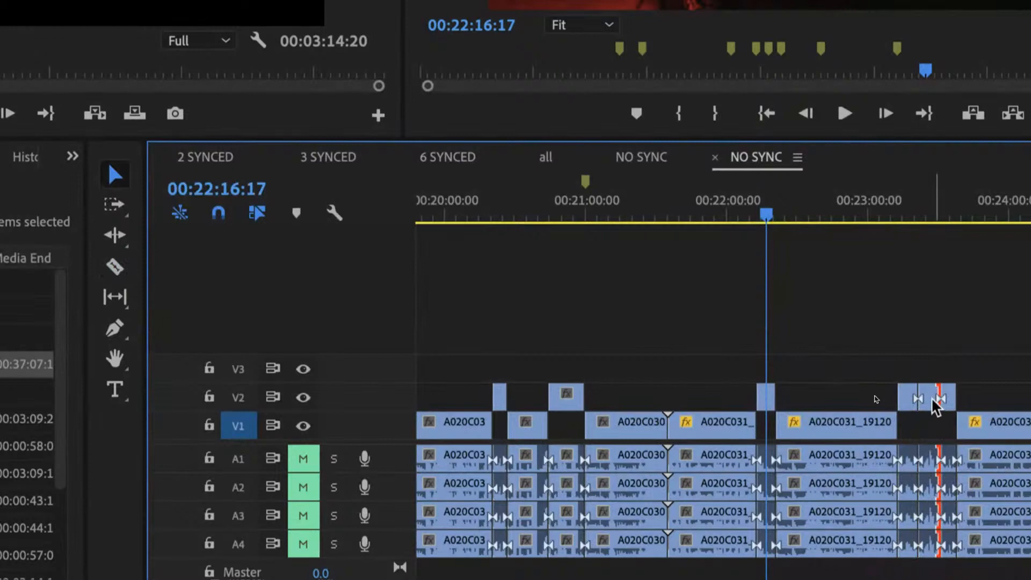
left_click(932, 399)
key("alt+Up")
key("alt+Up")
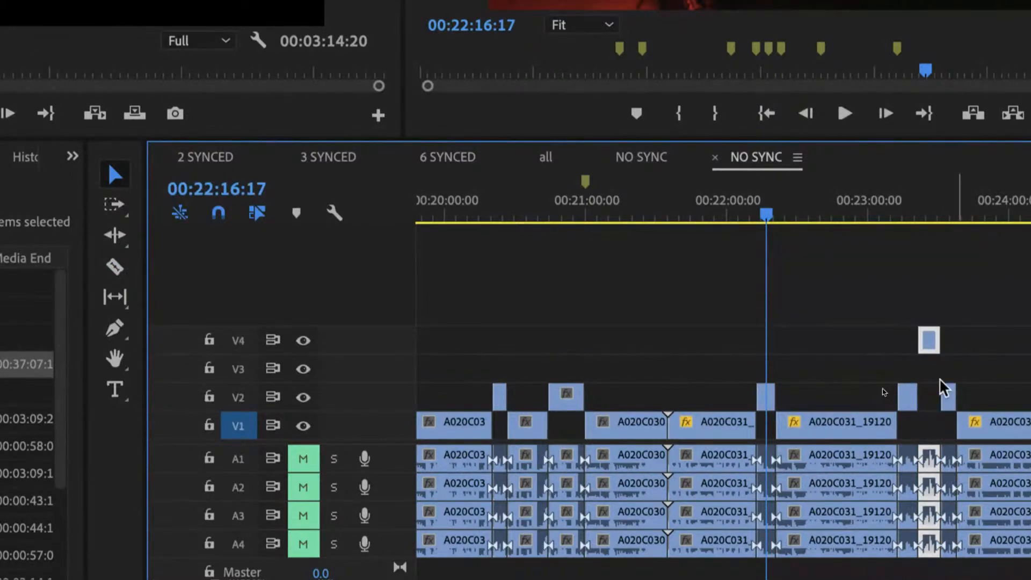
key("ctrl+z")
key("ctrl+z")
key("ctrl+z")
key("ctrl+z")
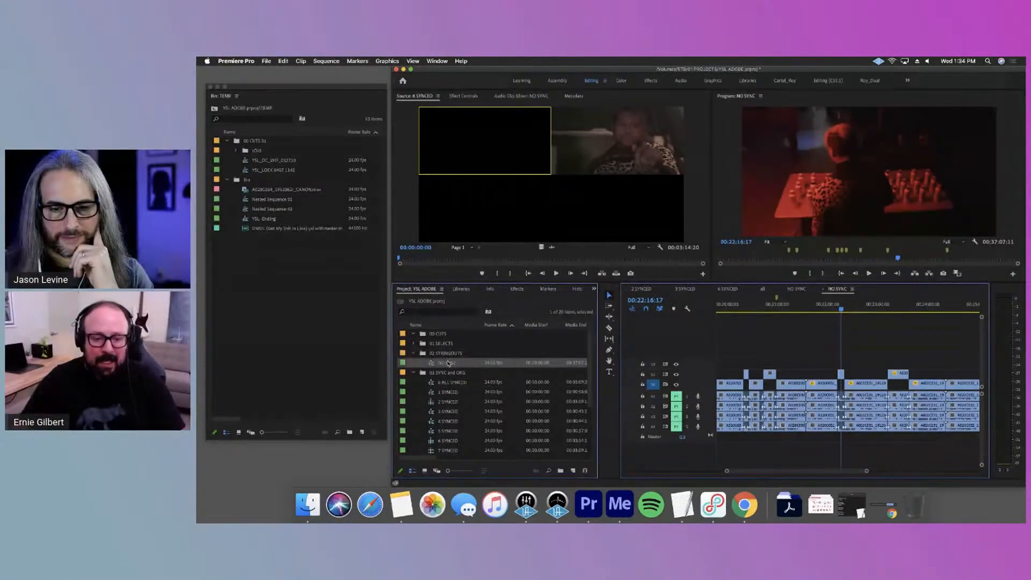
Duplicate the NO SYNC stringout from 02 STRINGOUTS and move the copy into the 01 SELECTS bin
right_click(315, 380)
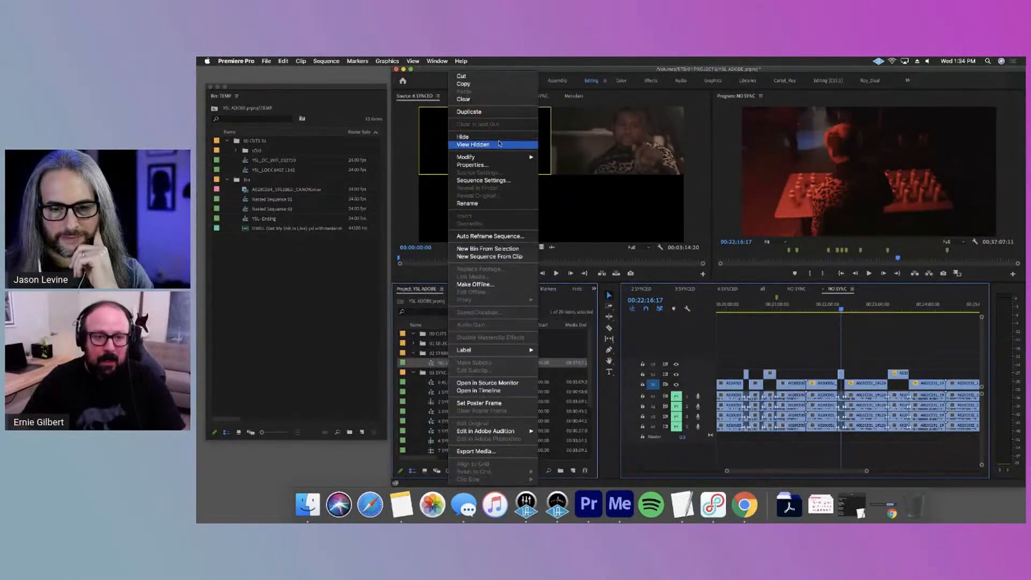
left_click(483, 113)
left_click_drag(449, 374, 448, 347)
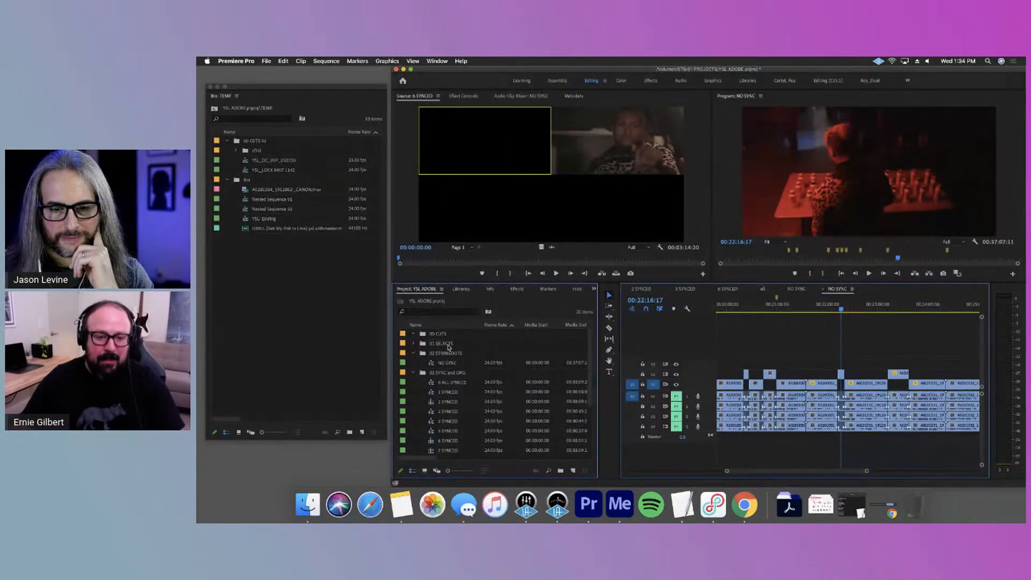
left_click(453, 364)
left_click(413, 343)
Rename the copy in 01 SELECTS as NO SYNC selects and open it in the timeline
left_click(459, 354)
left_click(459, 355)
left_click_drag(459, 354, 580, 357)
type("selects")
key("Return")
double_click(463, 352)
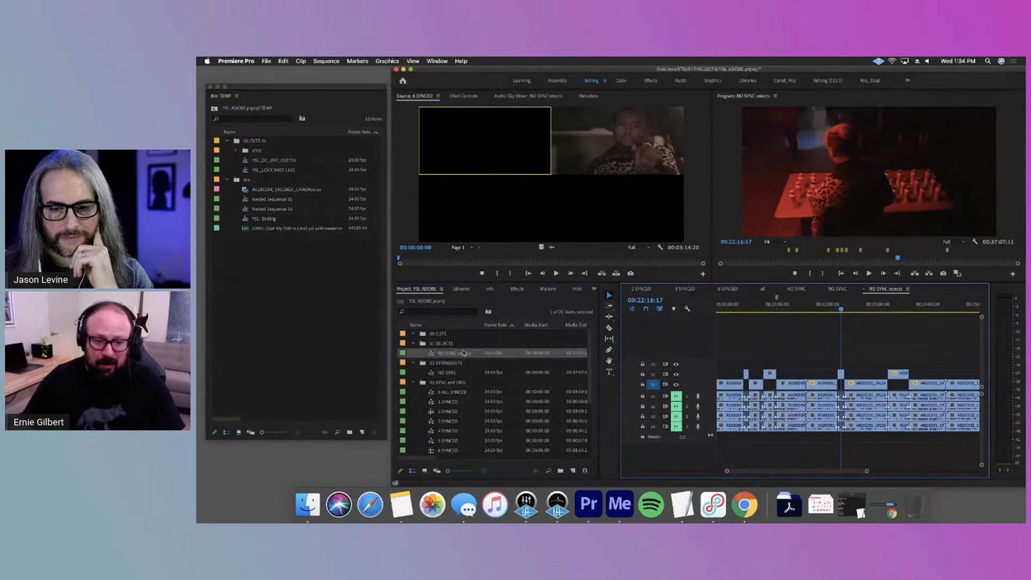
Delete the V1 clips around the raised segments in NO SYNC selects and close the gaps between those segments
key("super+a")
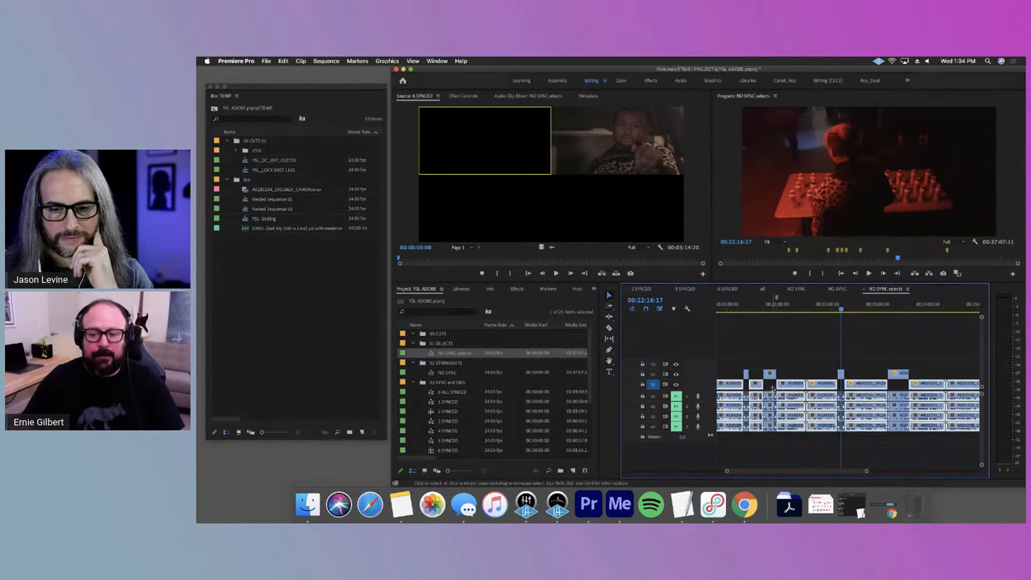
key("Delete")
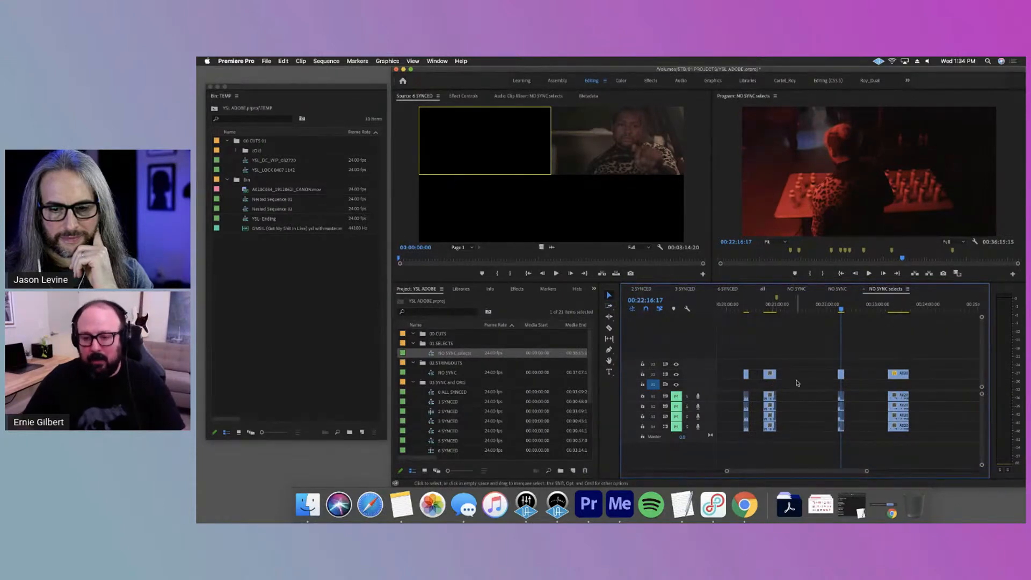
left_click(756, 373)
key("Delete")
left_click(787, 375)
key("Delete")
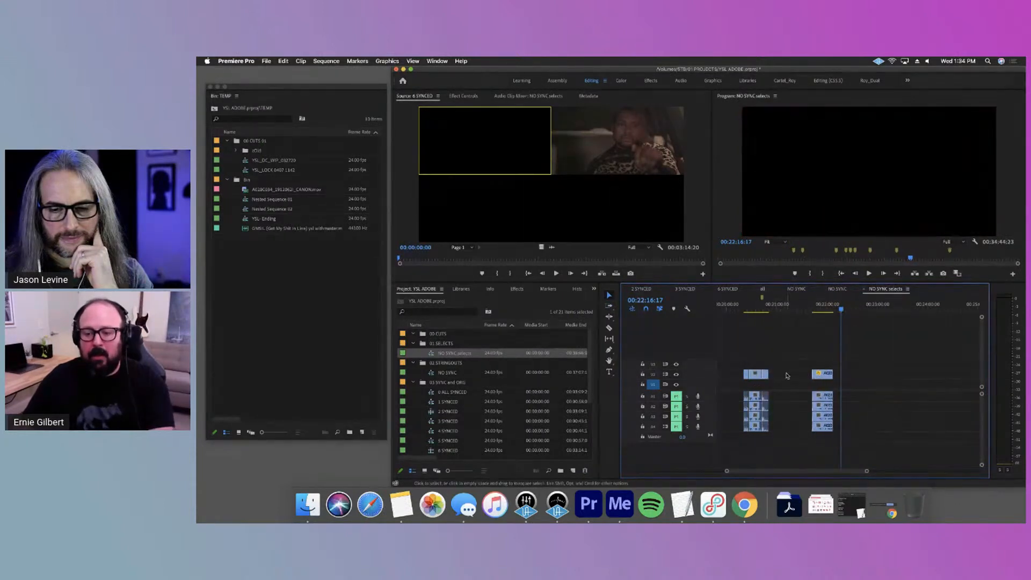
left_click(787, 374)
key("Delete")
Delete the remaining V1 clips from the sequence start and close the leading gap before the V2 selects
key("Home")
key("minus")
key("minus")
key("minus")
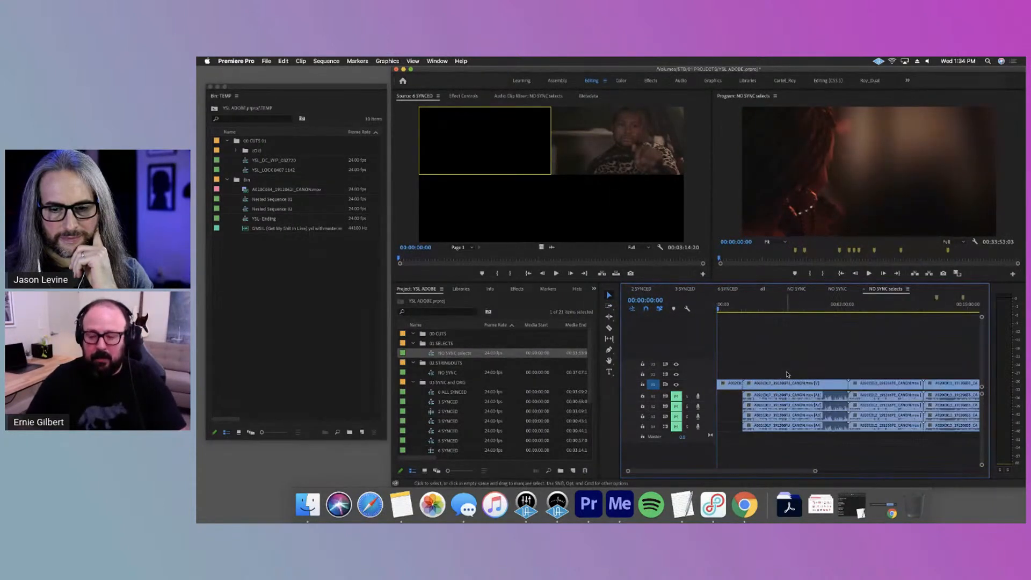
left_click_drag(835, 376, 720, 385)
key("Delete")
left_click(753, 376)
key("Delete")
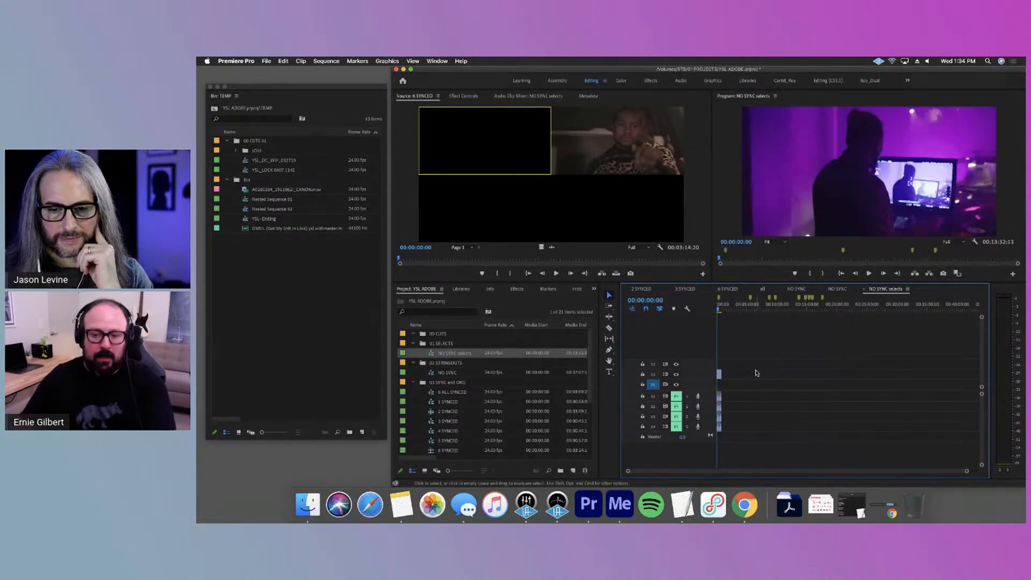
Clear all markers from the NO SYNC selects sequence
left_click(326, 61)
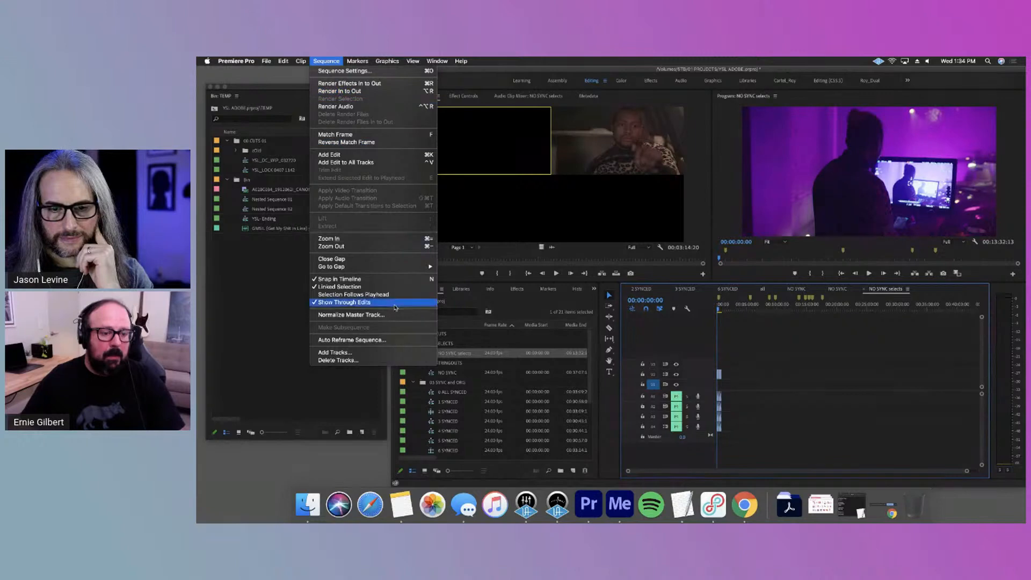
mouse_move(367, 60)
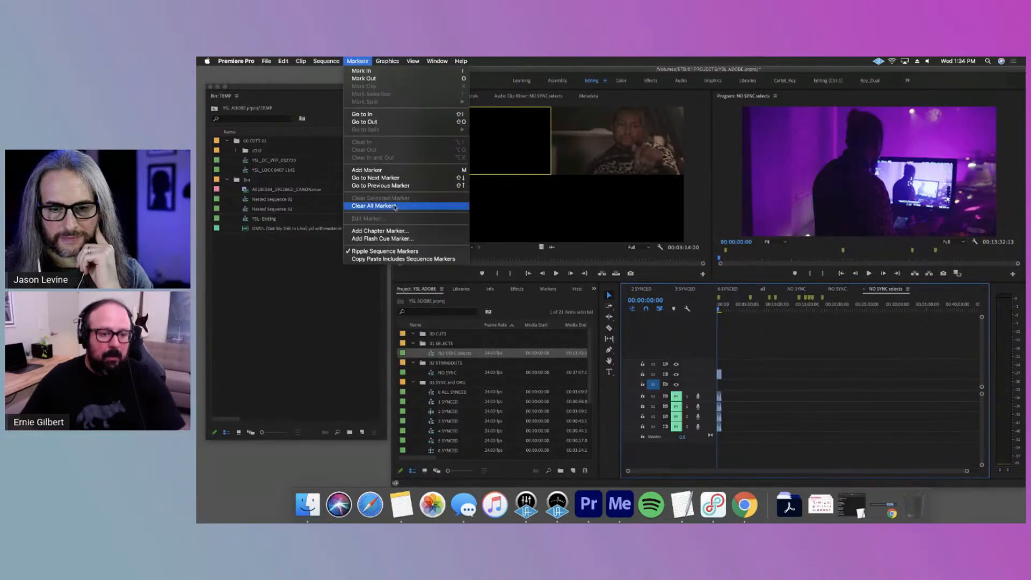
left_click(376, 206)
key("equal")
key("equal")
key("equal")
key("equal")
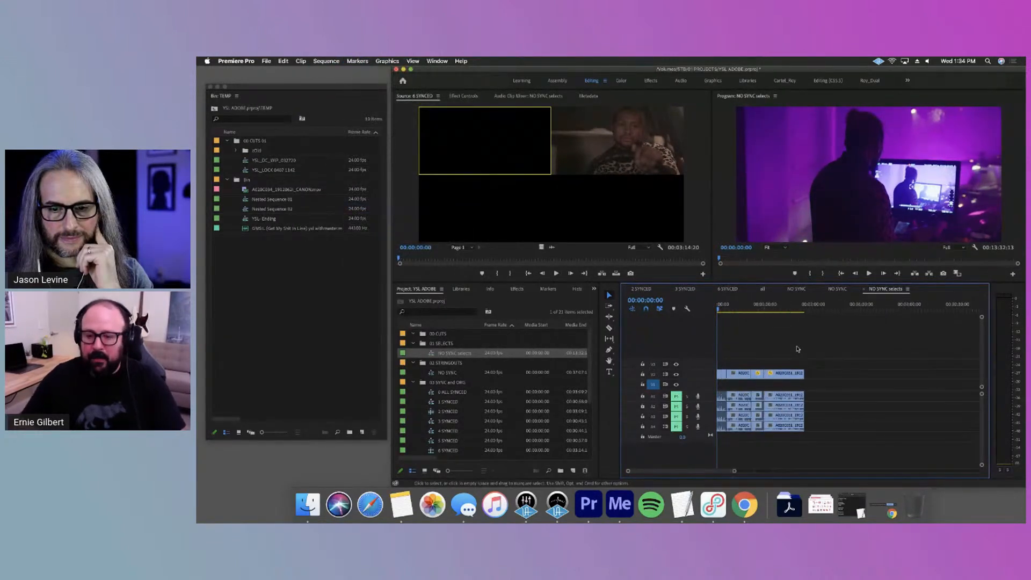
Delete the audio under the selects and spread the four V2 clips apart with gaps between them
left_click_drag(827, 383, 722, 428)
key("Delete")
left_click_drag(820, 364, 774, 378)
left_click_drag(781, 376, 834, 375)
left_click(828, 353)
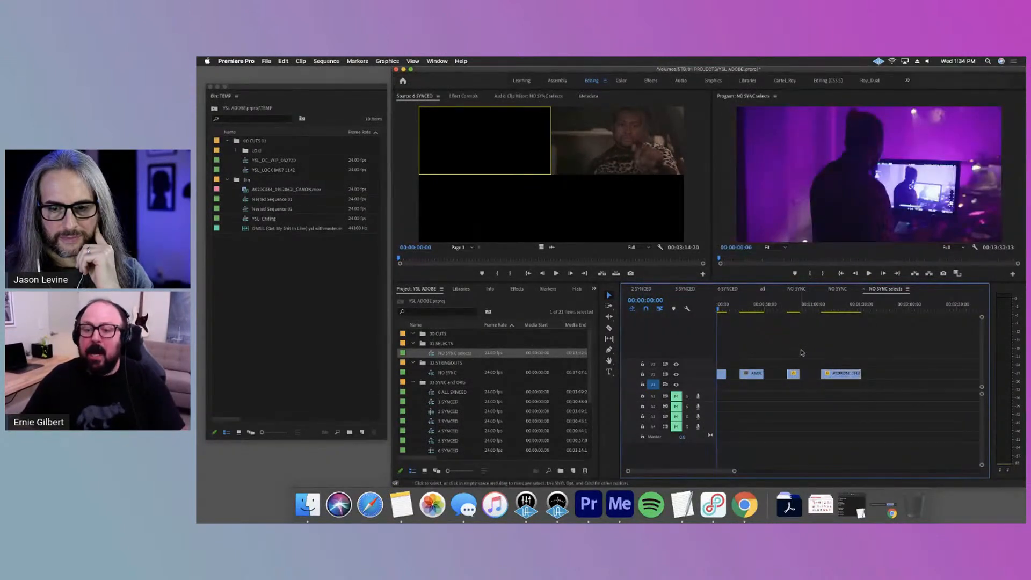
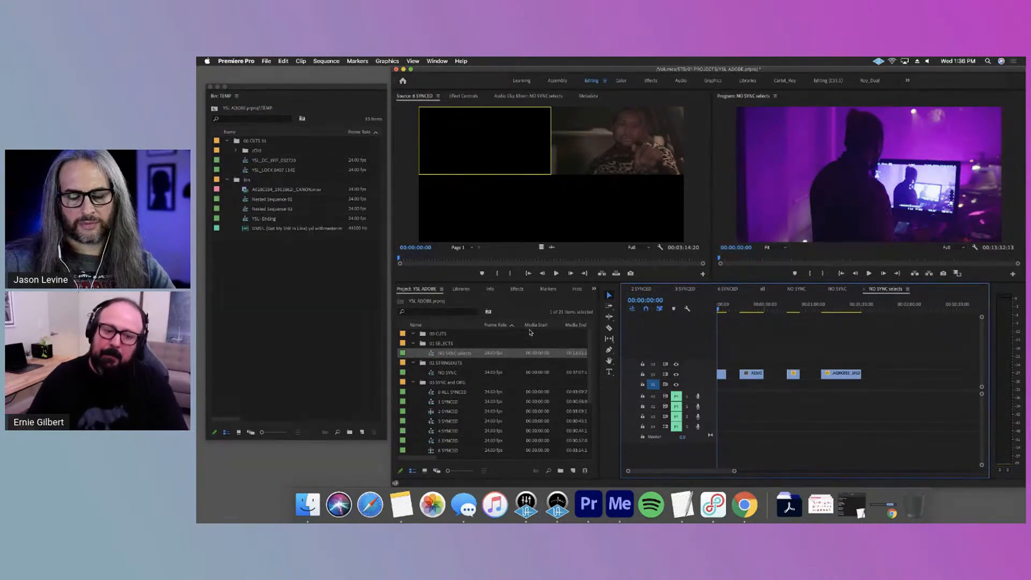
Open the all sequence and the 0 ALL SYNCED sequence from the 03 SYNC and ORG bin
scroll(511, 408, "down", 4)
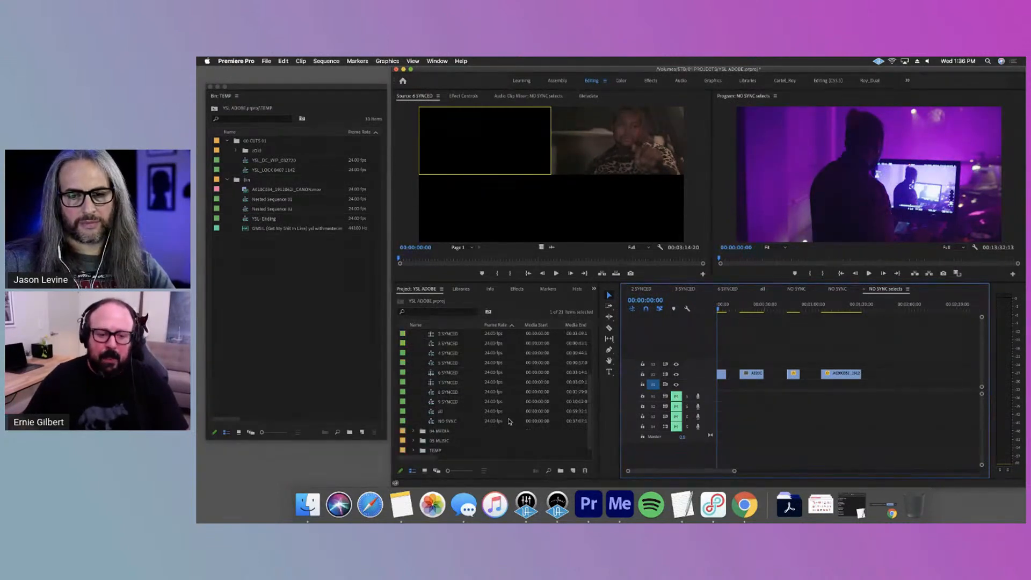
double_click(433, 412)
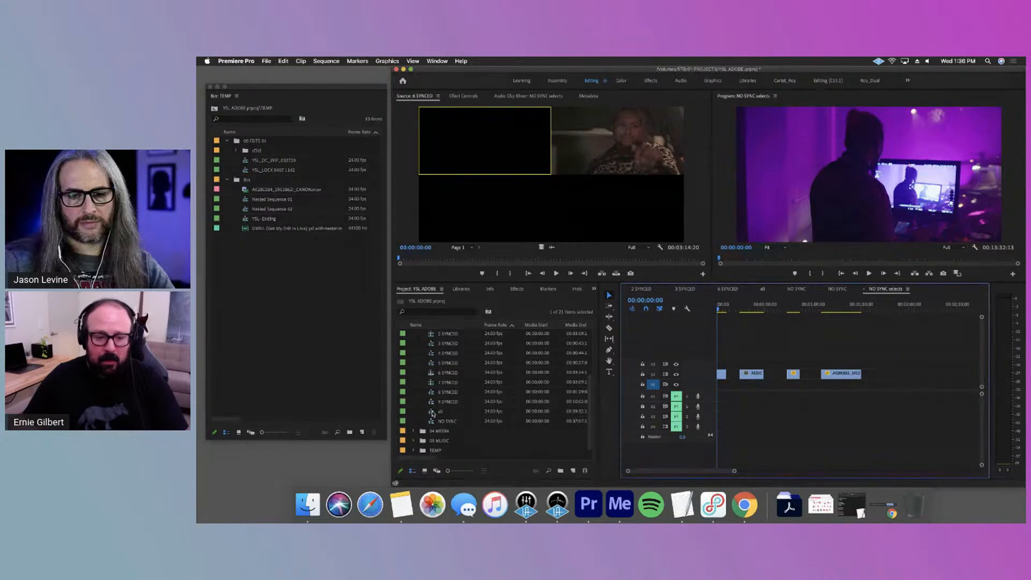
scroll(433, 412, "up", 4)
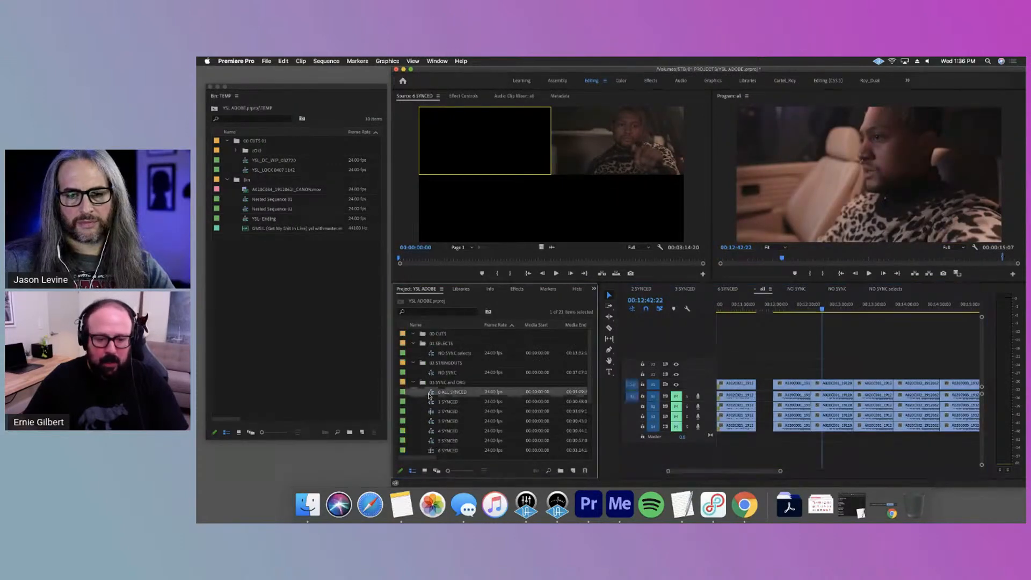
double_click(432, 392)
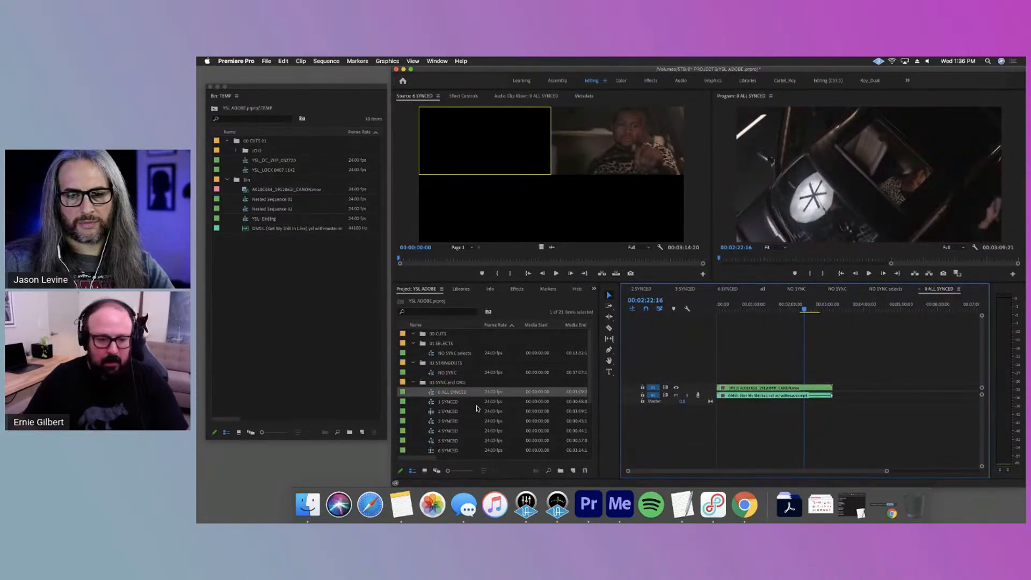
Duplicate the 0 ALL SYNCED sequence, file the copy in the 01 SELECTS bin and collapse the stringout and sync bins
right_click(452, 395)
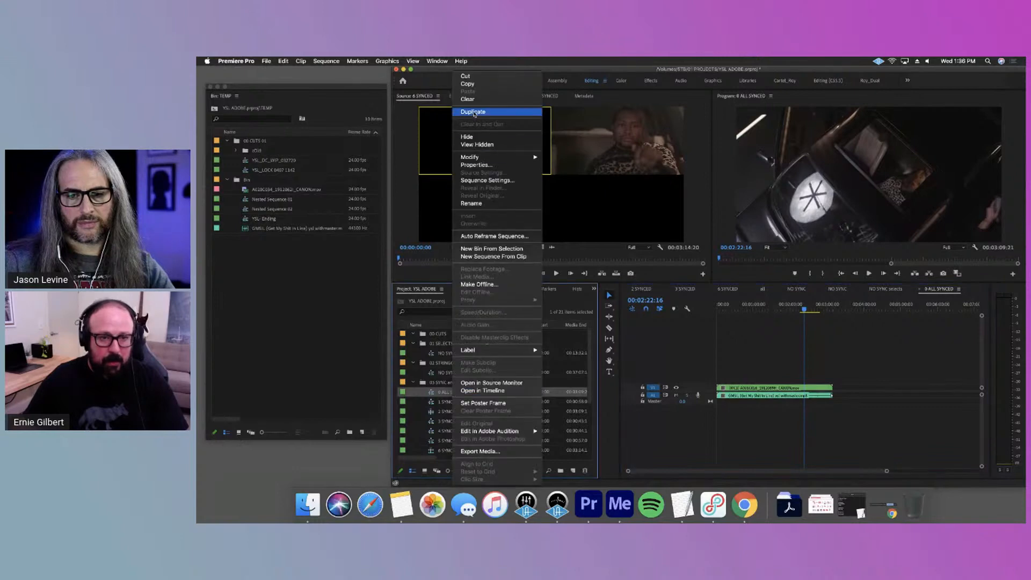
left_click(472, 113)
left_click_drag(458, 403, 447, 347)
left_click(413, 373)
left_click(414, 382)
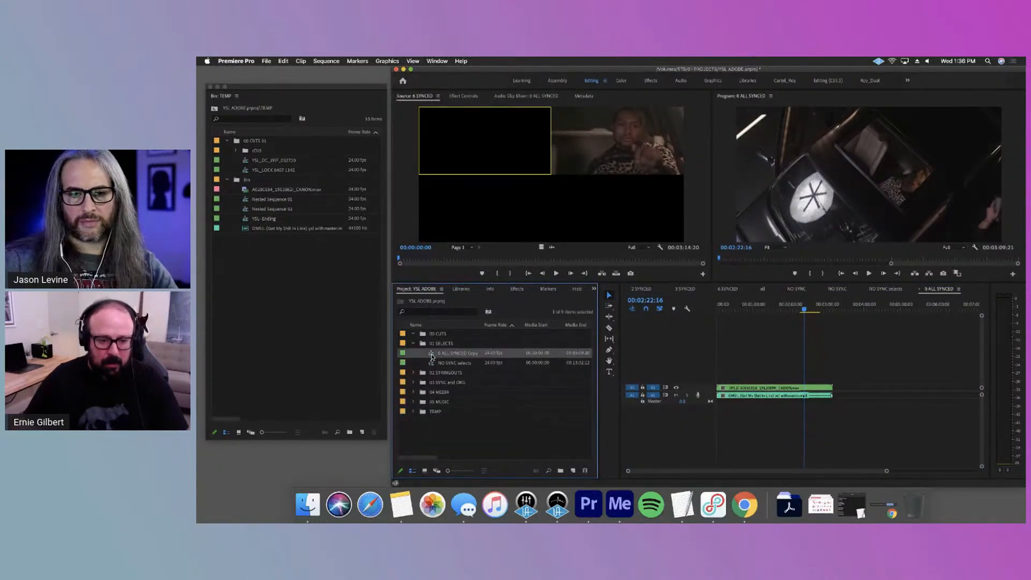
Copy the layered clips out of Nested Sequence 02 and paste them above the locked V1 nest in the 0 ALL SYNCED copy
double_click(432, 356)
left_click(766, 305)
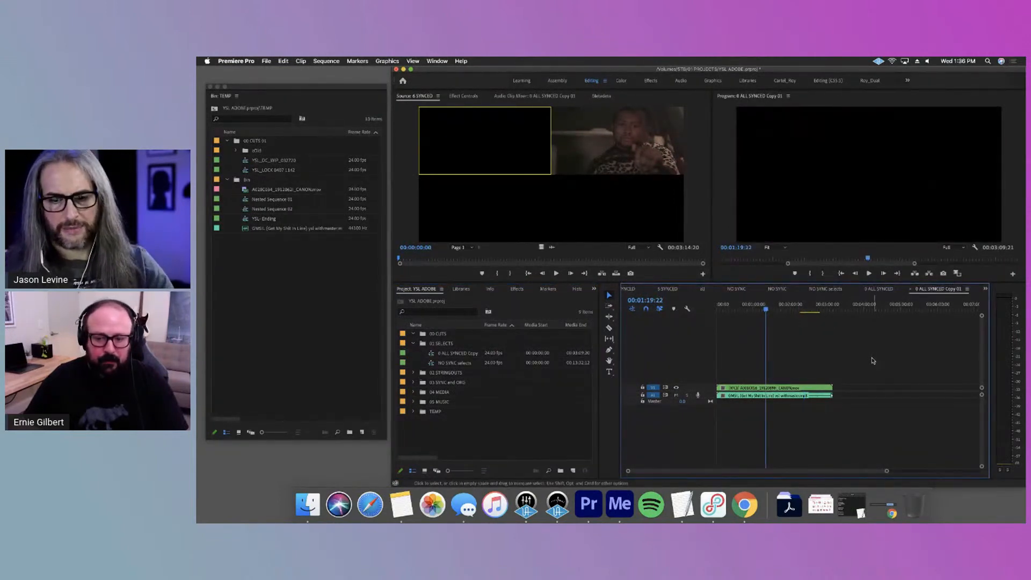
double_click(772, 386)
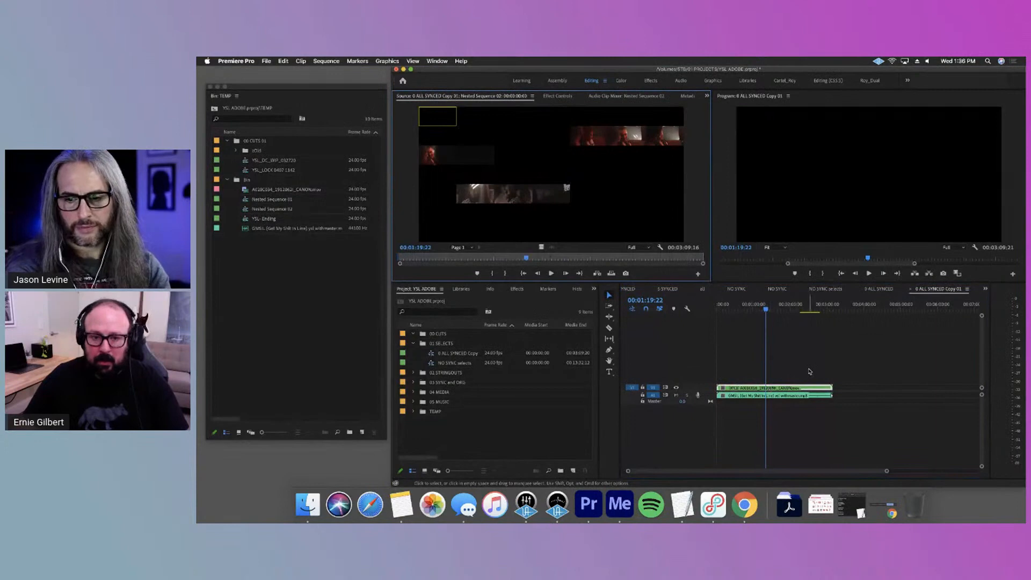
double_click(784, 385)
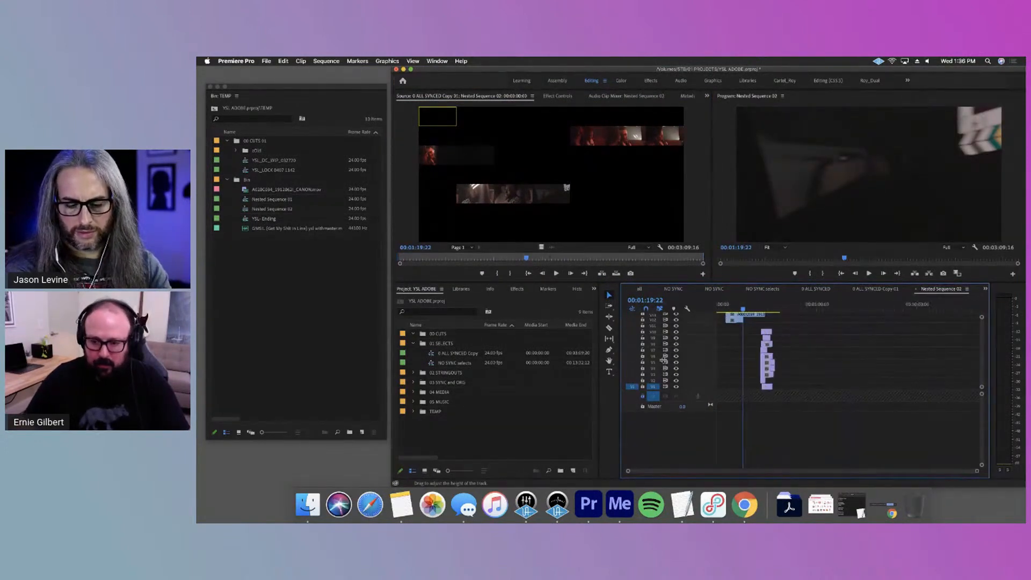
key("super+w")
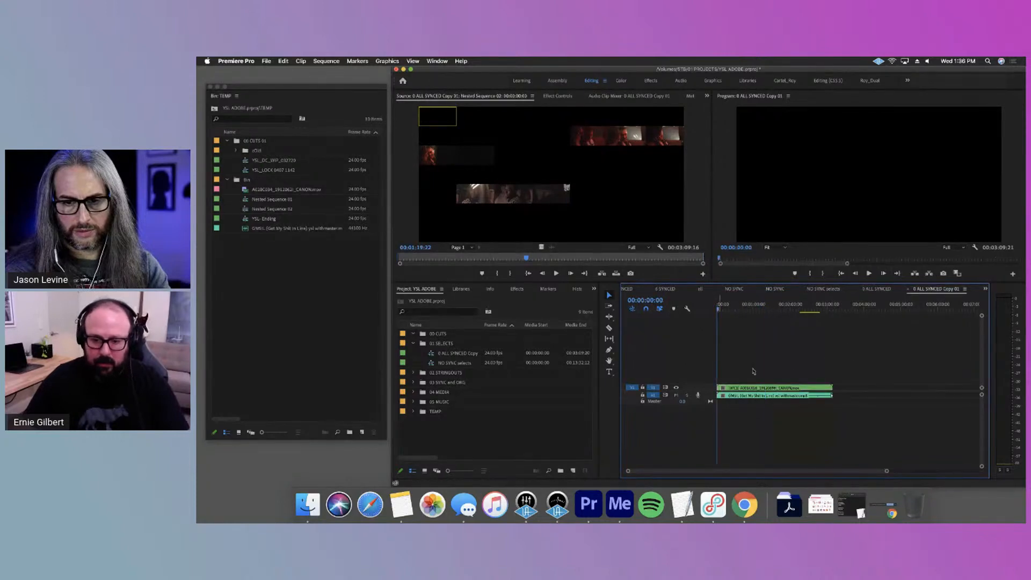
left_click(729, 389)
left_click(643, 387)
key("super+v")
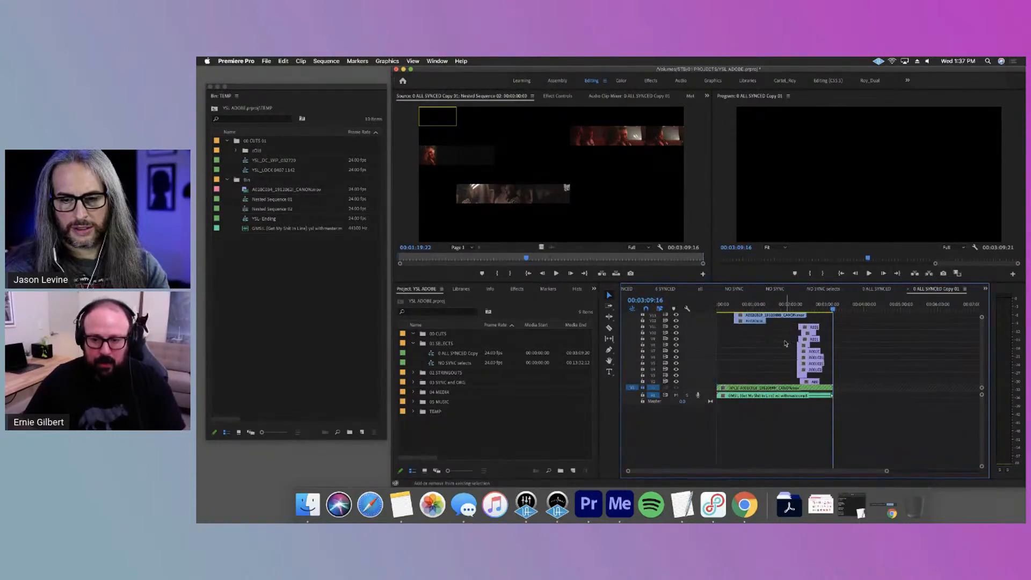
Expand the timeline to show the higher video tracks and enable the disabled clips in the blue group
key("grave")
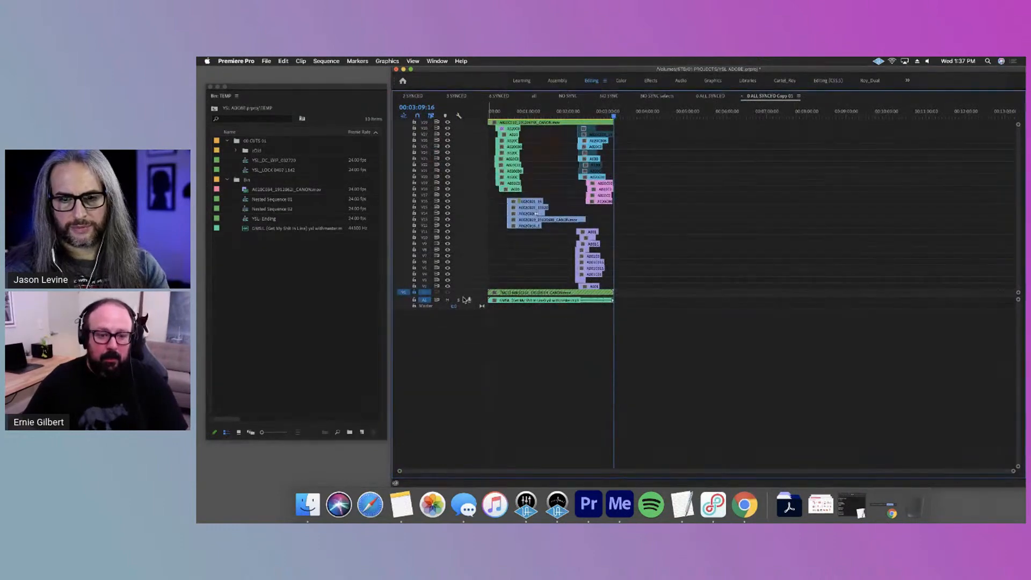
left_click_drag(466, 298, 466, 378)
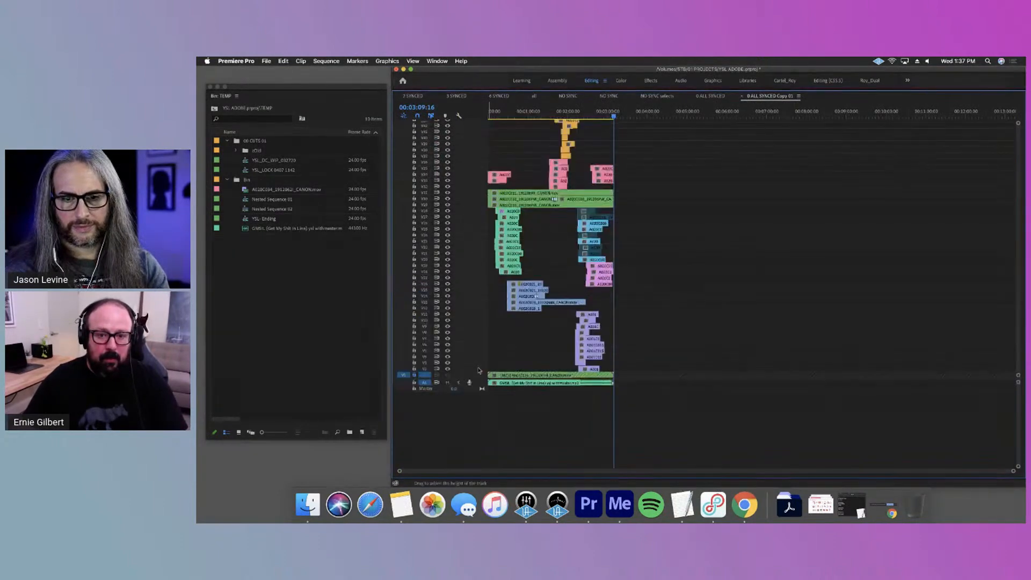
left_click_drag(618, 246, 591, 256)
key("shift+super+e")
left_click(592, 235)
key("shift+super+e")
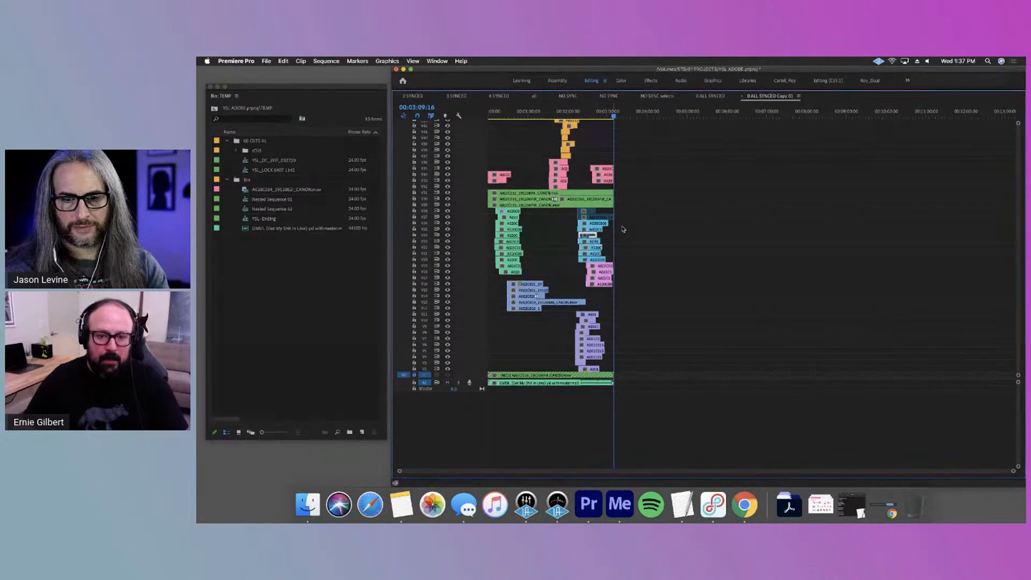
left_click_drag(620, 221, 588, 210)
key("shift+super+e")
left_click(654, 226)
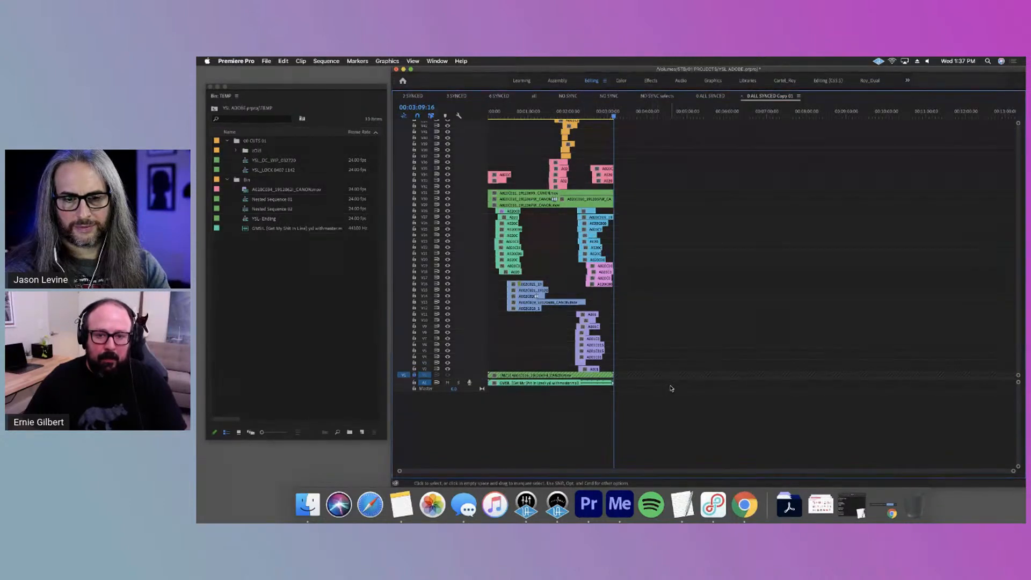
Examine the stacked, colour-coded take groups, highlighting the teal group on V18–V28 and the full-length green takes on V29–V31
scroll(620, 343, "up", 2)
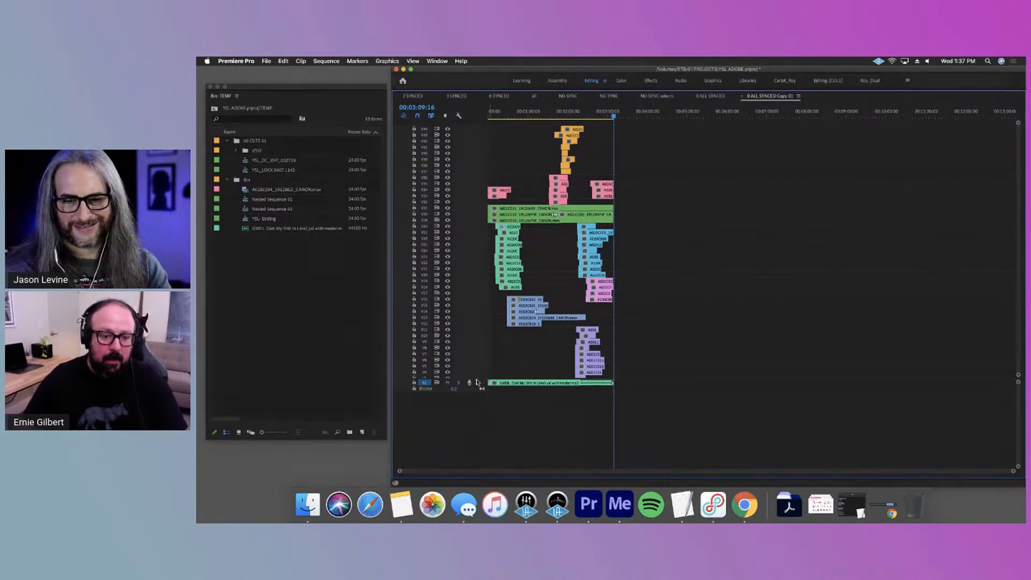
left_click_drag(446, 378, 447, 422)
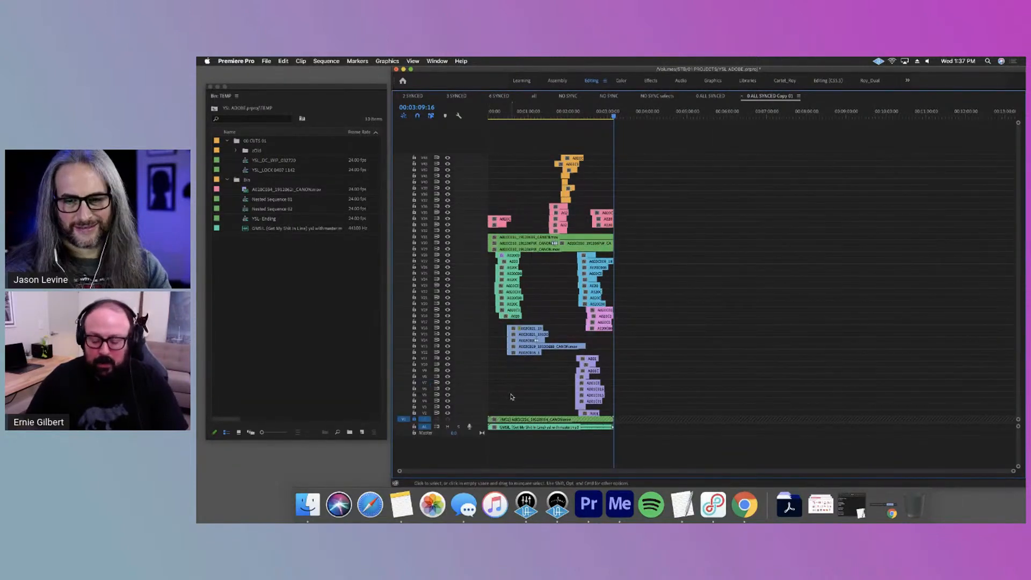
key("=")
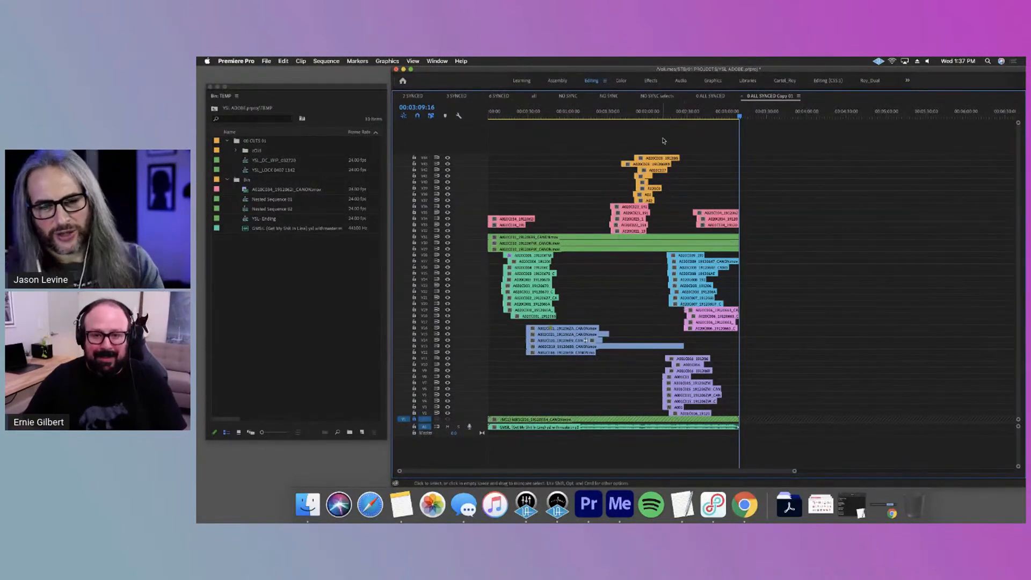
key("Home")
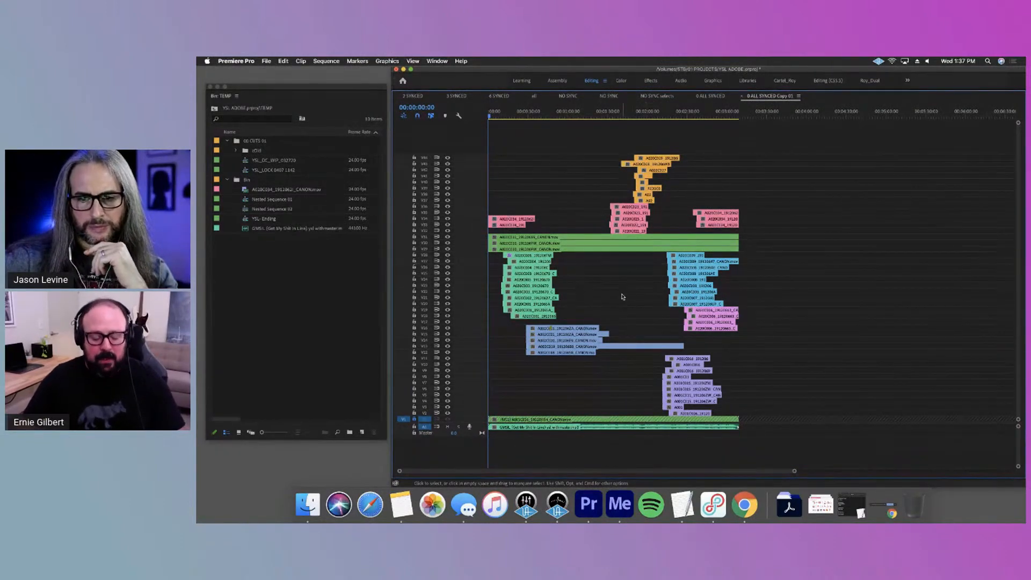
key("grave")
key("grave")
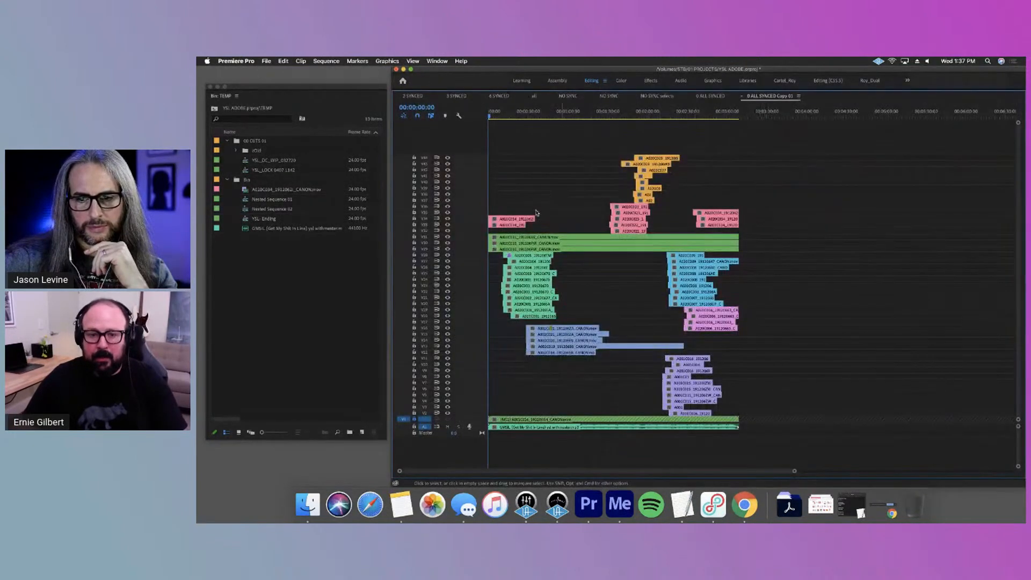
left_click_drag(568, 254, 520, 318)
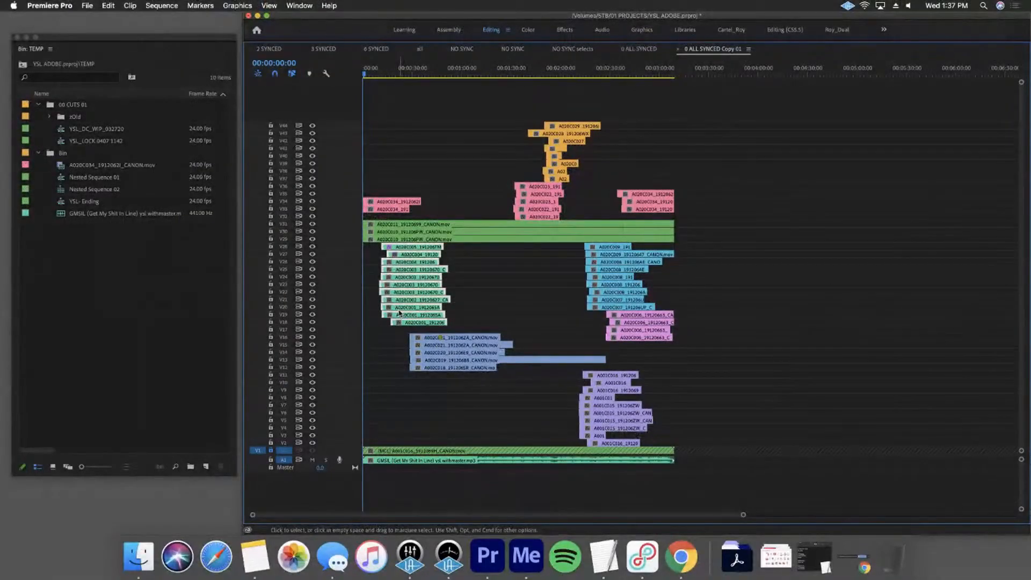
left_click(483, 118)
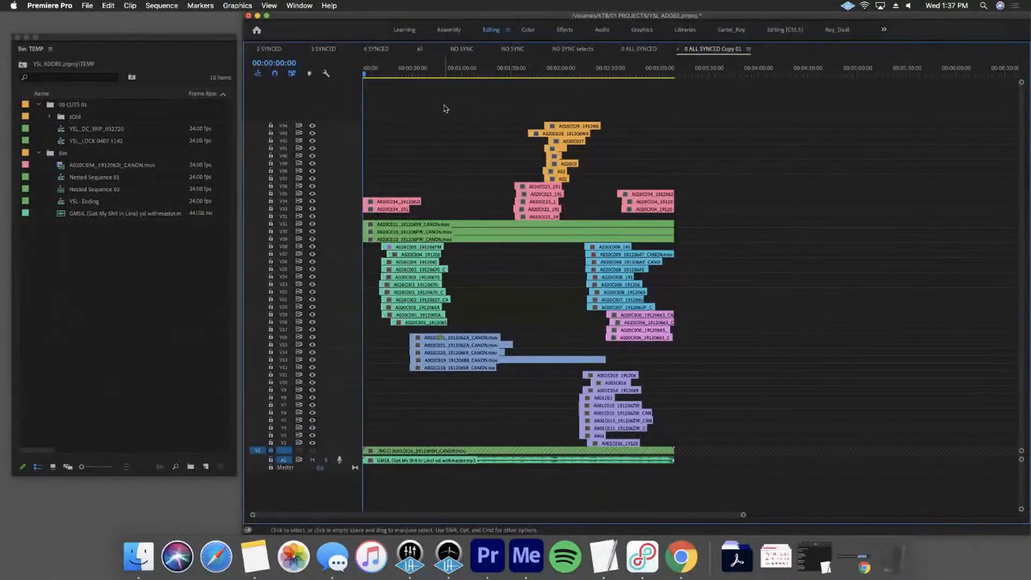
left_click_drag(465, 179, 480, 262)
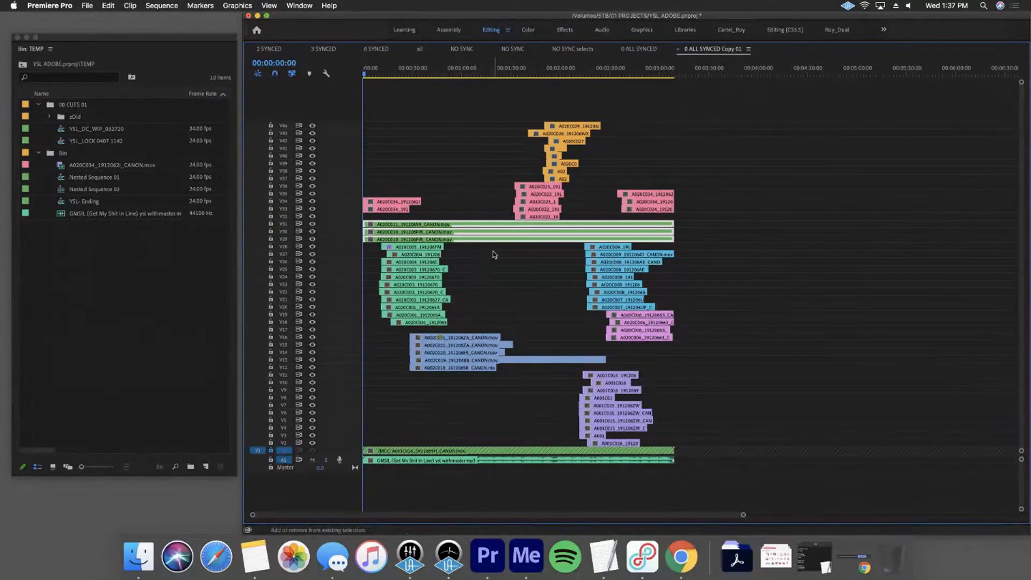
Restore the full panel layout and turn off the output of every video track except V31
key("grave")
scroll(816, 368, "up", 5)
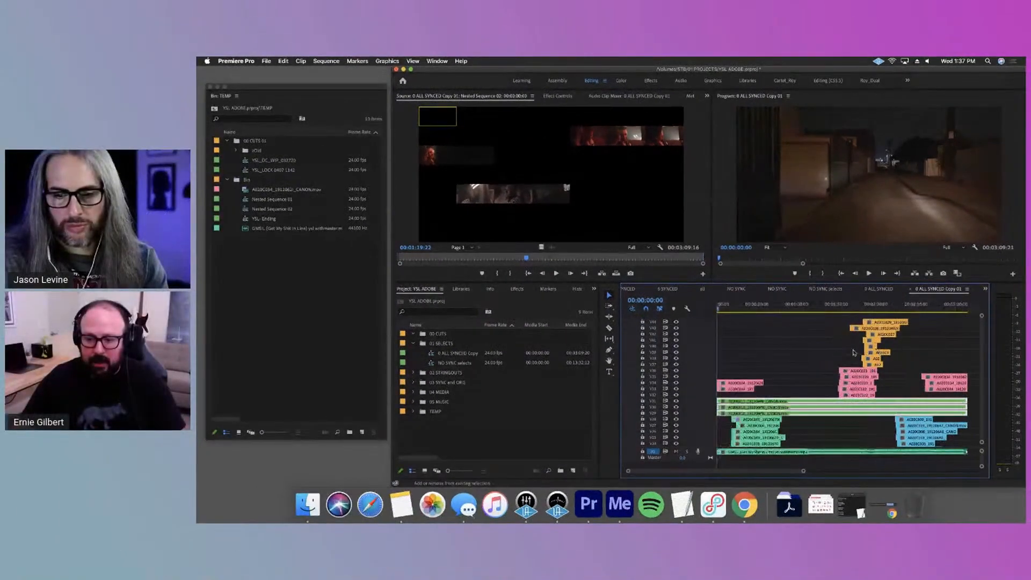
left_click(676, 401, "shift")
left_click(676, 401)
left_click(794, 365)
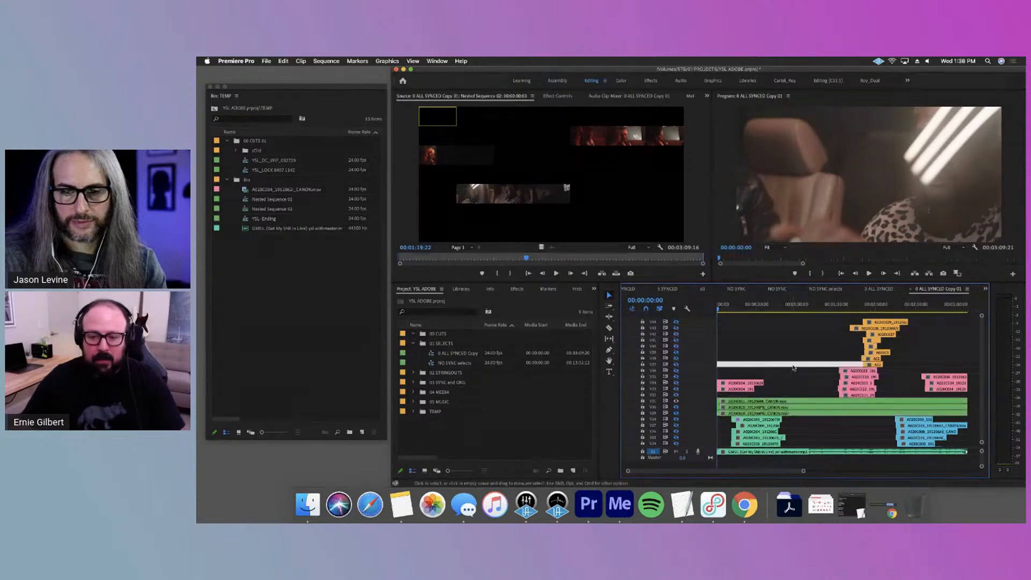
Adjust the music clip's audio gain by -18 dB
right_click(809, 452)
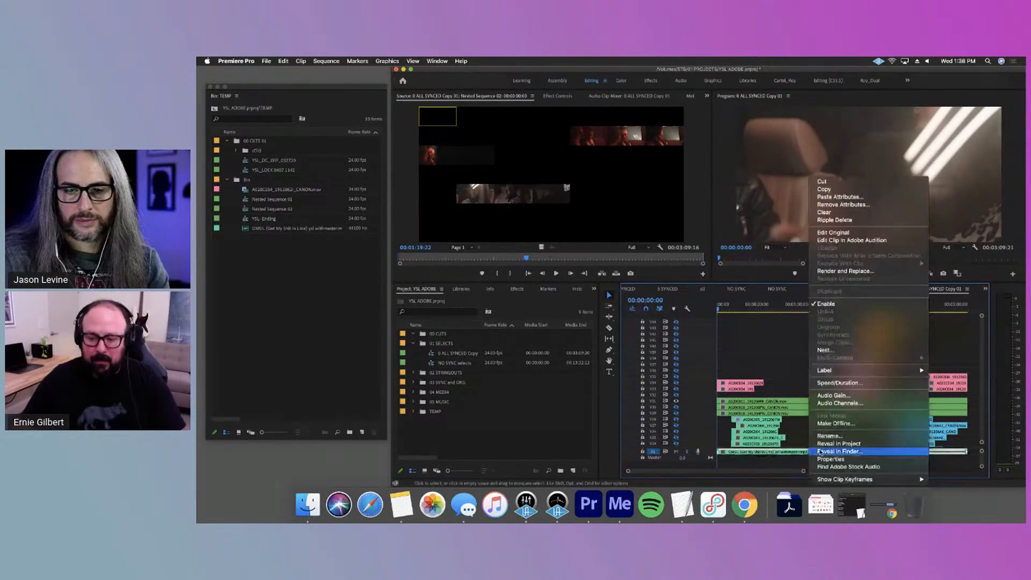
left_click(834, 396)
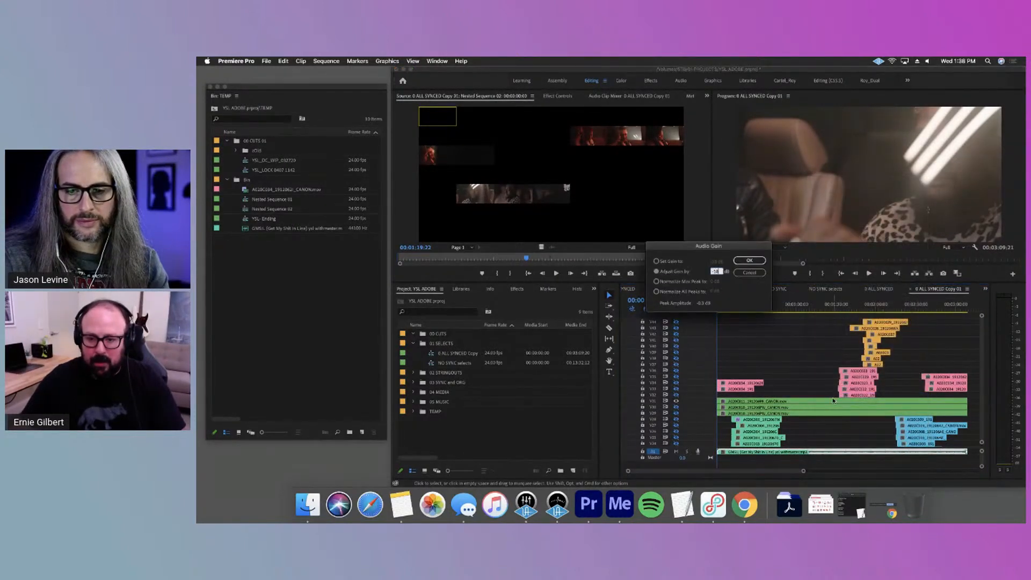
key("Return")
Play and scrub through the full-length V31 take against the music
key("space")
left_click_drag(748, 305, 759, 321)
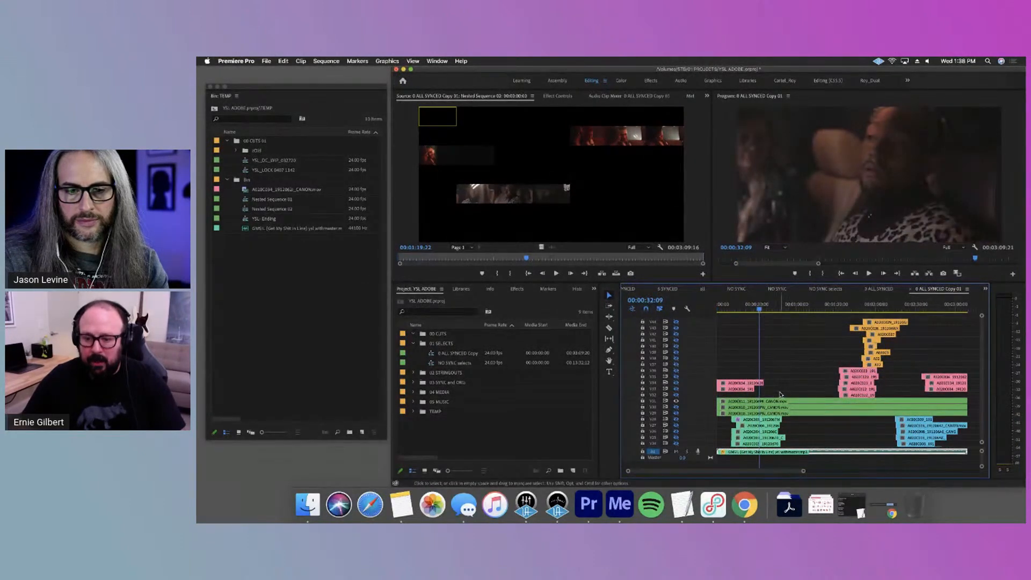
left_click(787, 309)
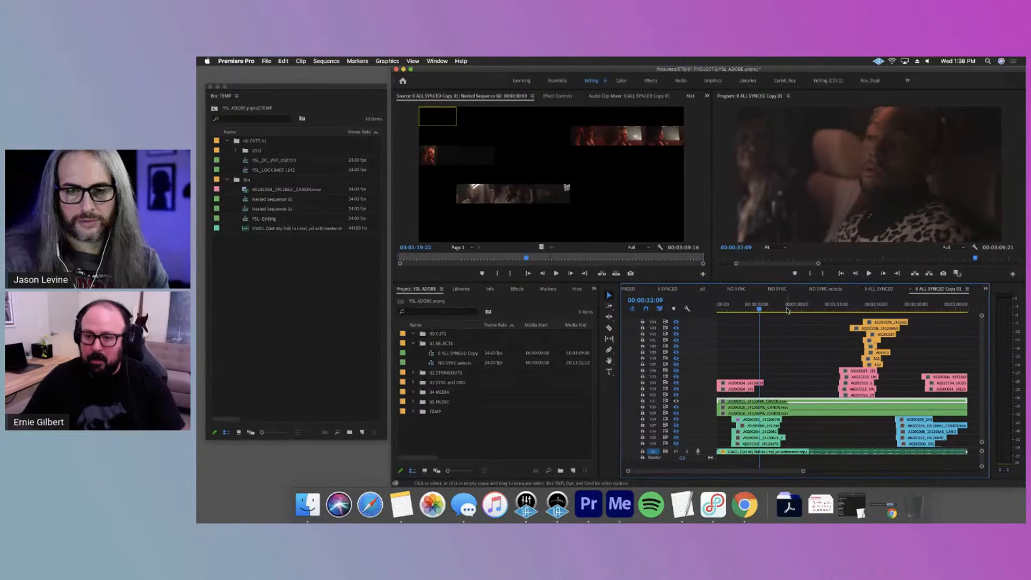
key("space")
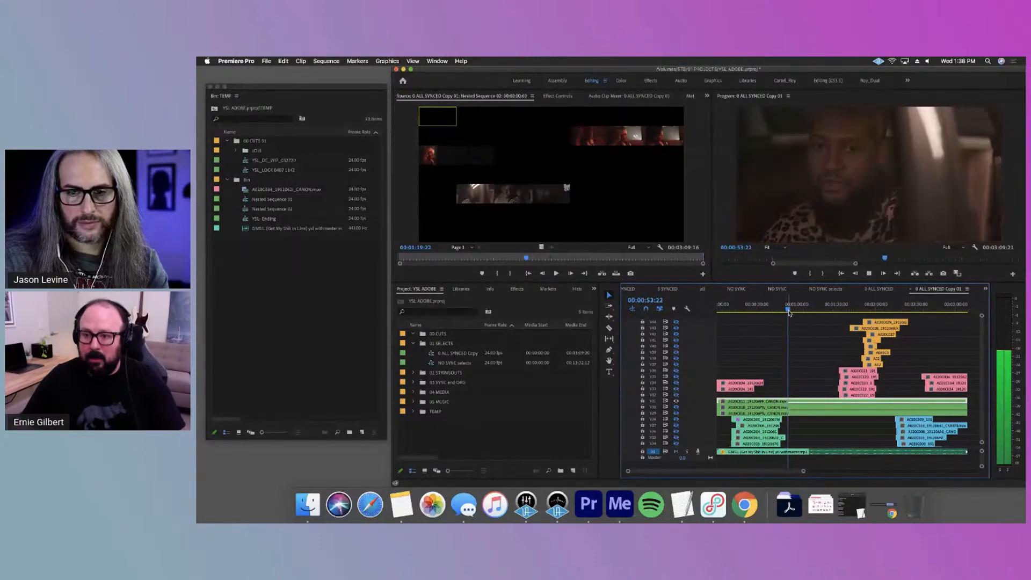
key("space")
Compare the stacked green takes by disabling the V31 and V30 clips in turn, and re-enable both clips
key("shift+e")
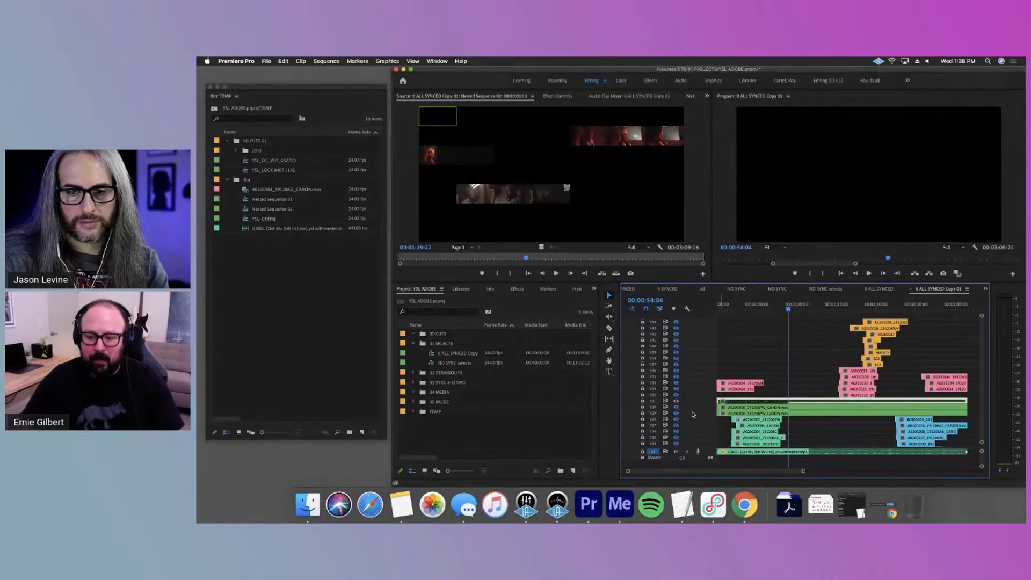
key("space")
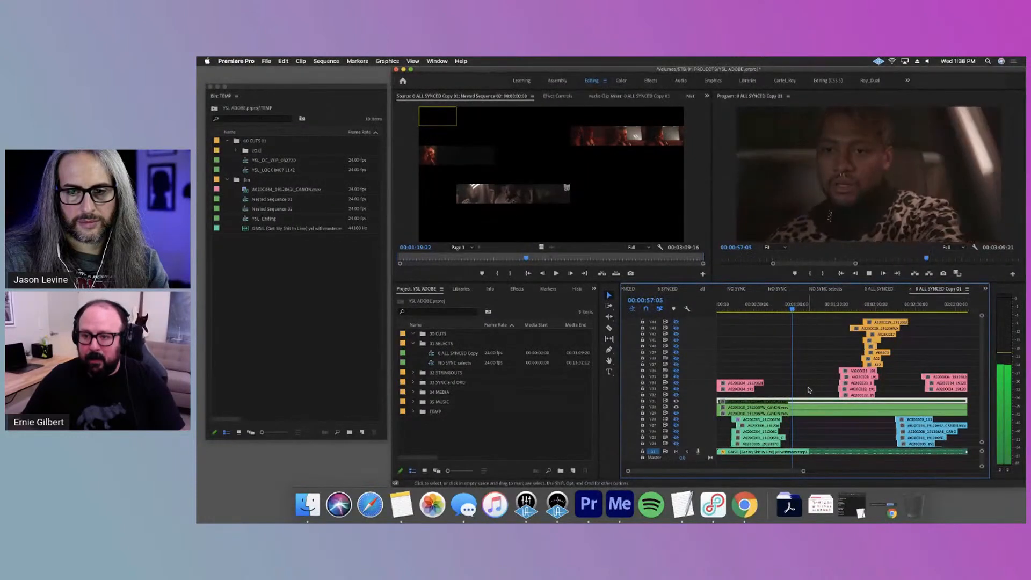
left_click(830, 308)
left_click_drag(832, 319, 898, 310)
left_click(819, 407)
key("super+shift+e")
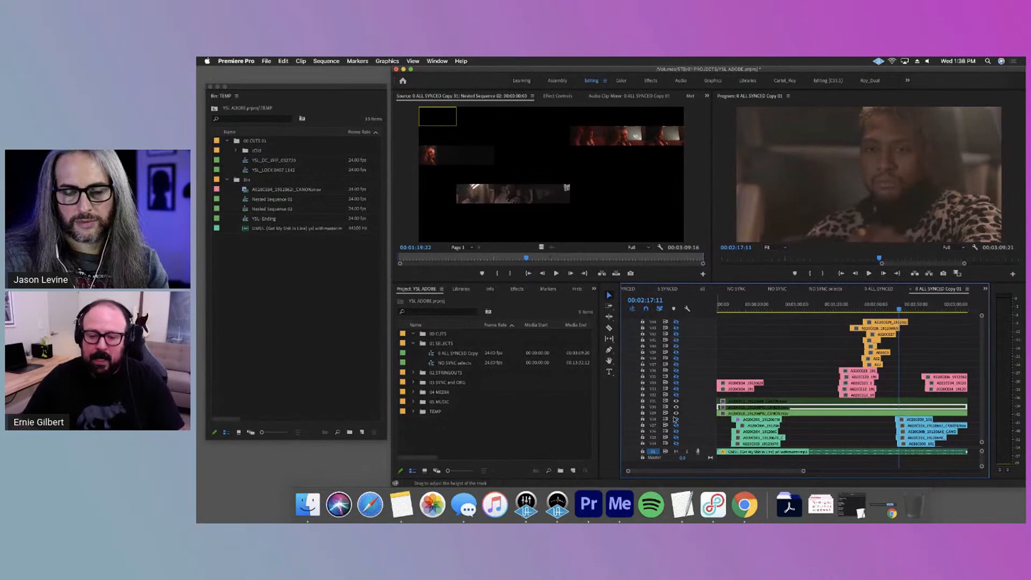
left_click_drag(810, 383, 798, 408)
key("super+shift+e")
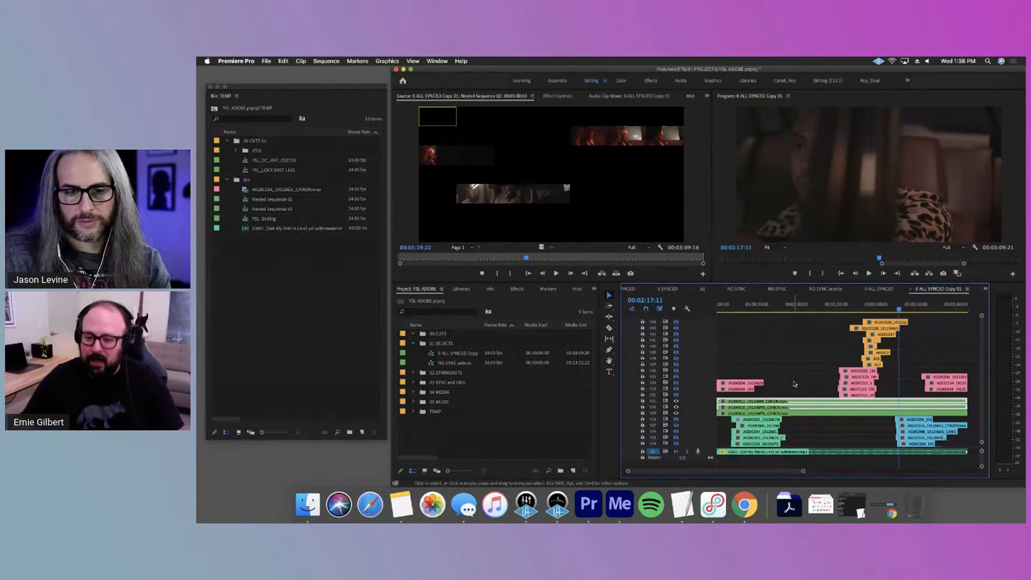
key("grave")
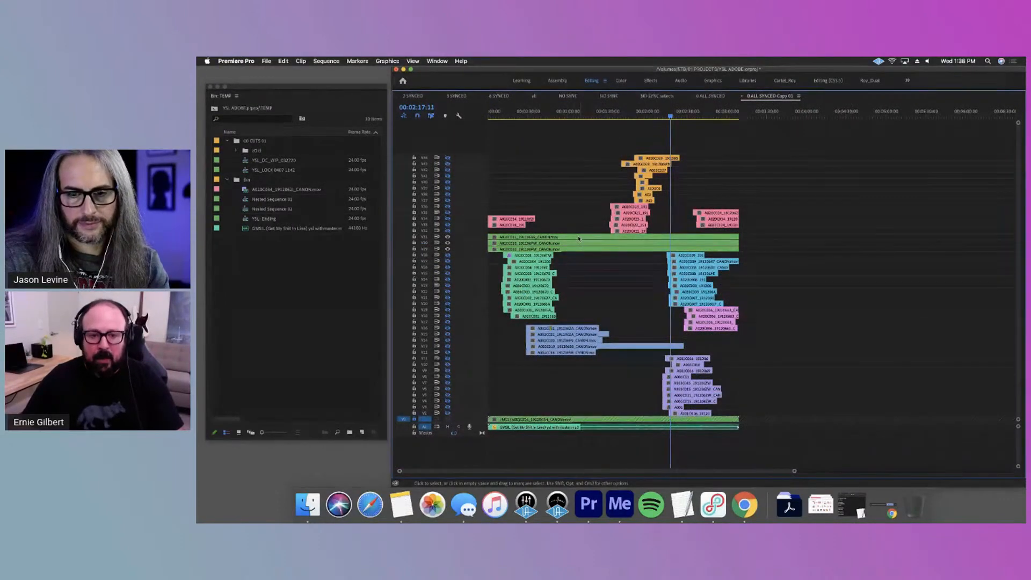
Adjust the music clip's audio gain again and restore the full panel layout
right_click(554, 430)
left_click(604, 397)
key("Return")
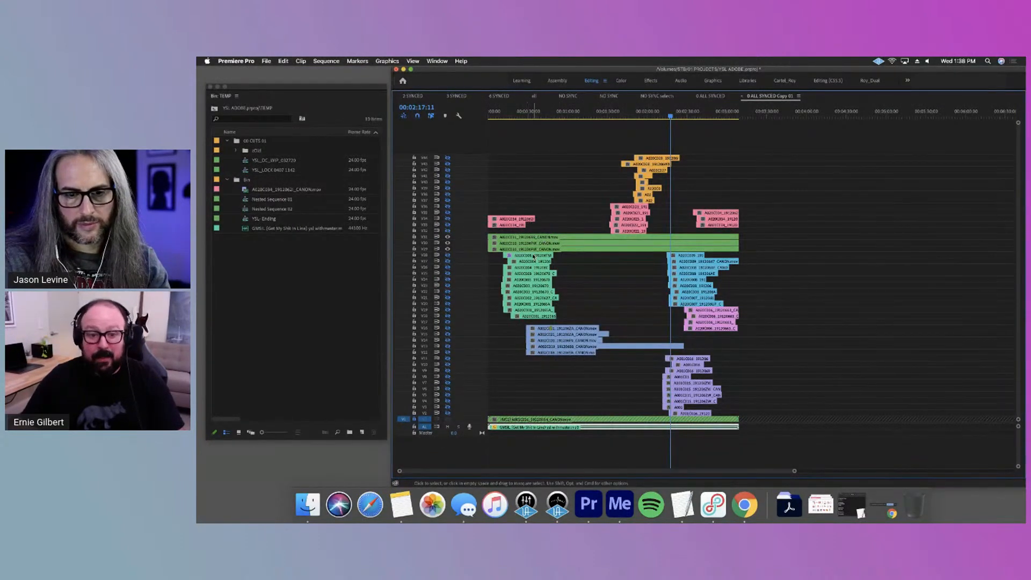
key("grave")
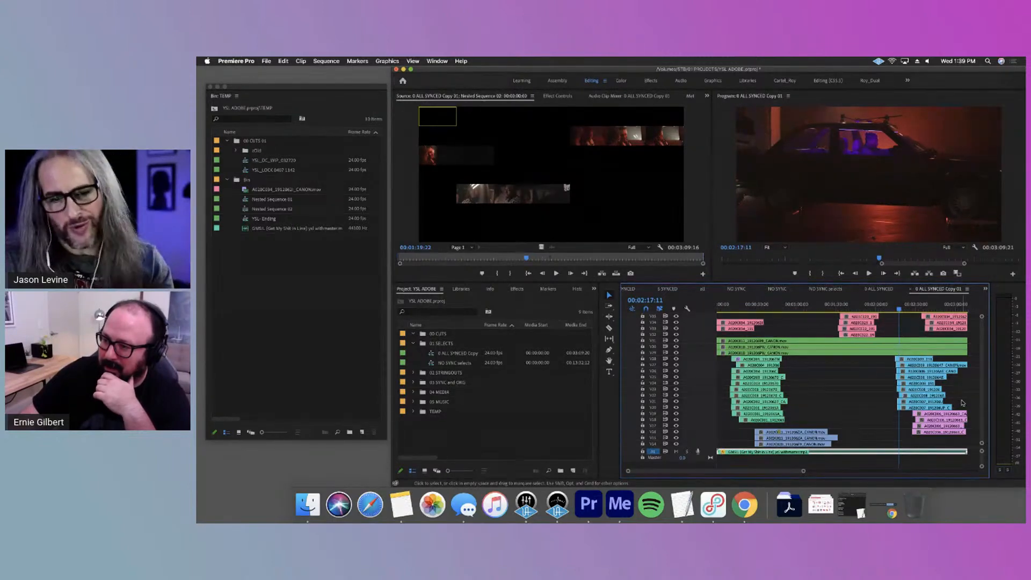
Look through the stacked takes on all video tracks and view the car footage between 00:01:59:18 and 00:02:02:04
scroll(896, 353, "up", 4)
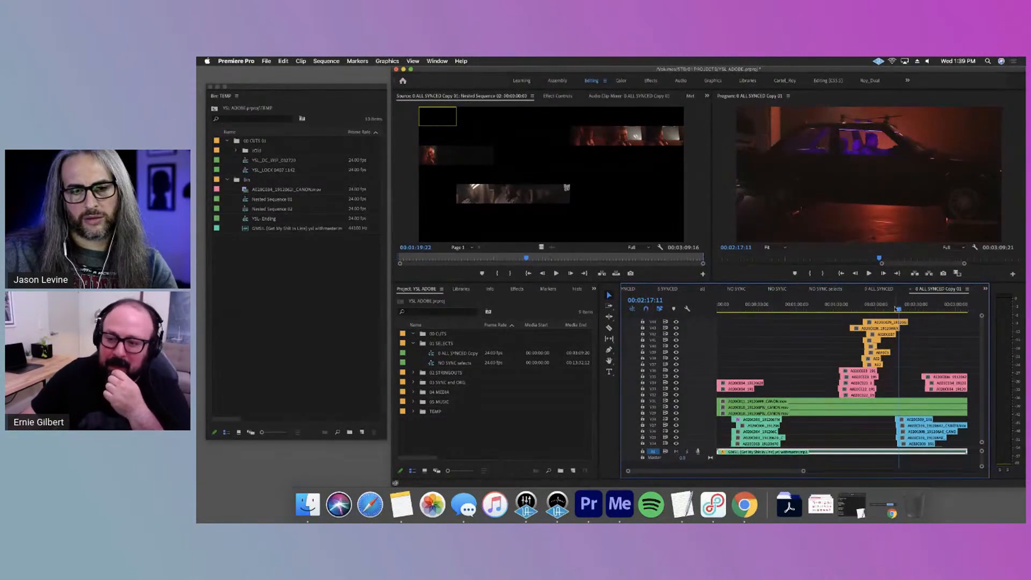
left_click(893, 316)
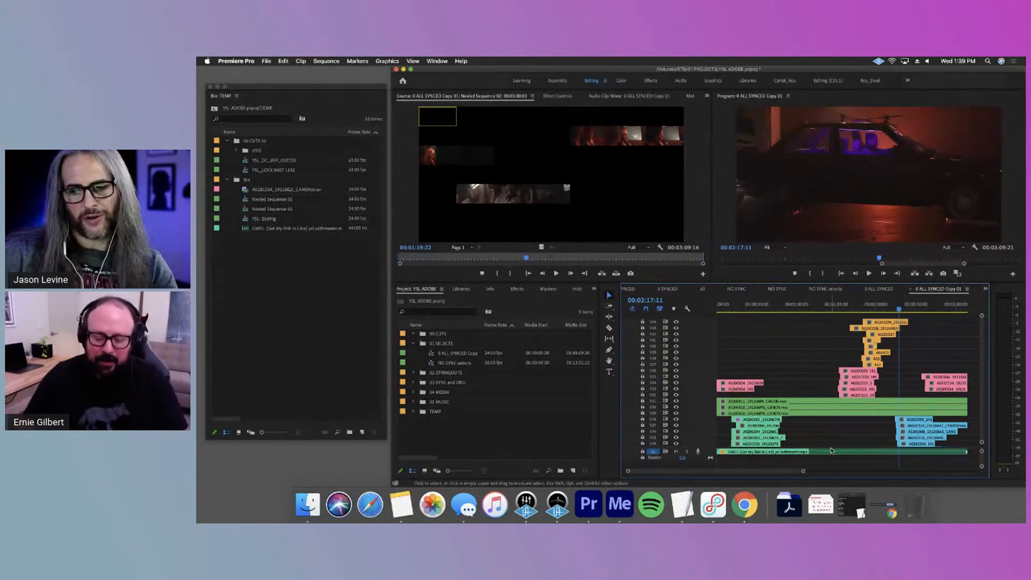
scroll(811, 417, "down", 5)
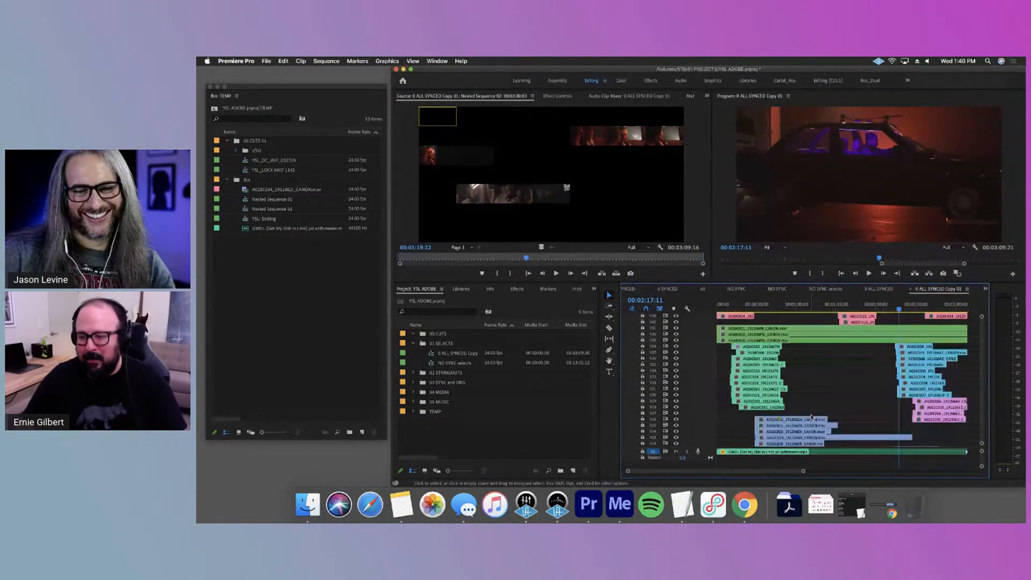
scroll(811, 417, "down", 3)
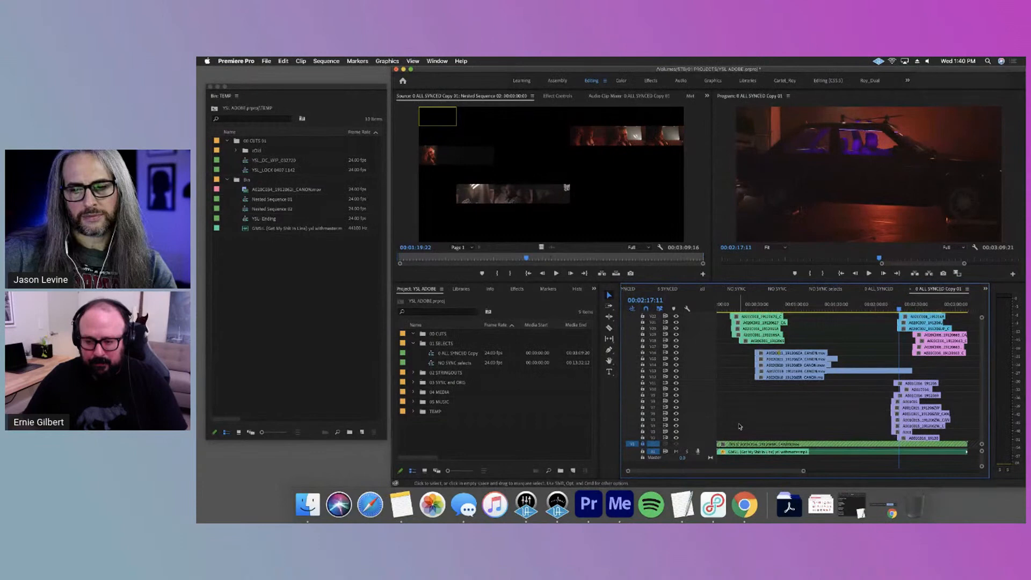
scroll(739, 426, "up", 10)
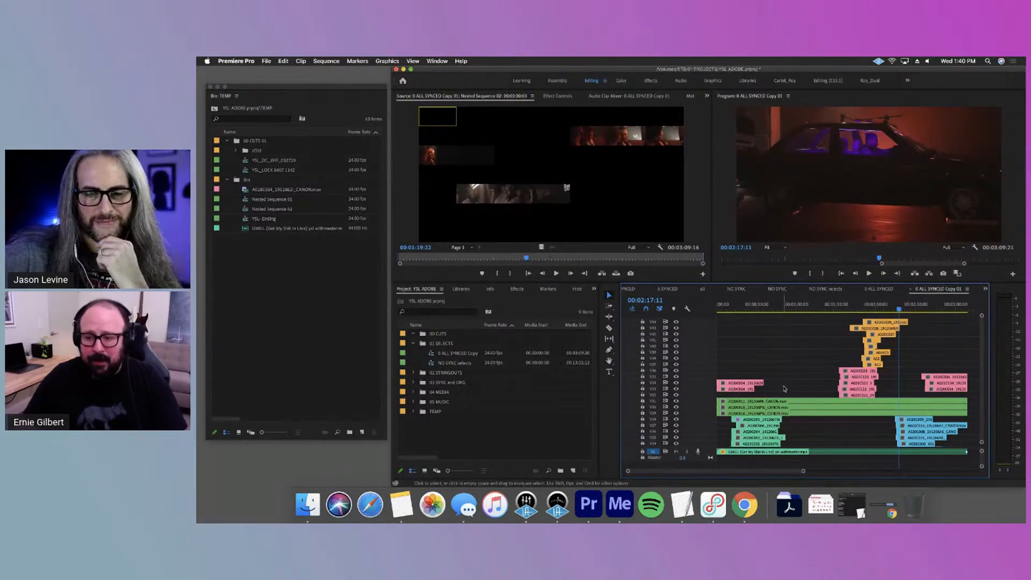
left_click(882, 315)
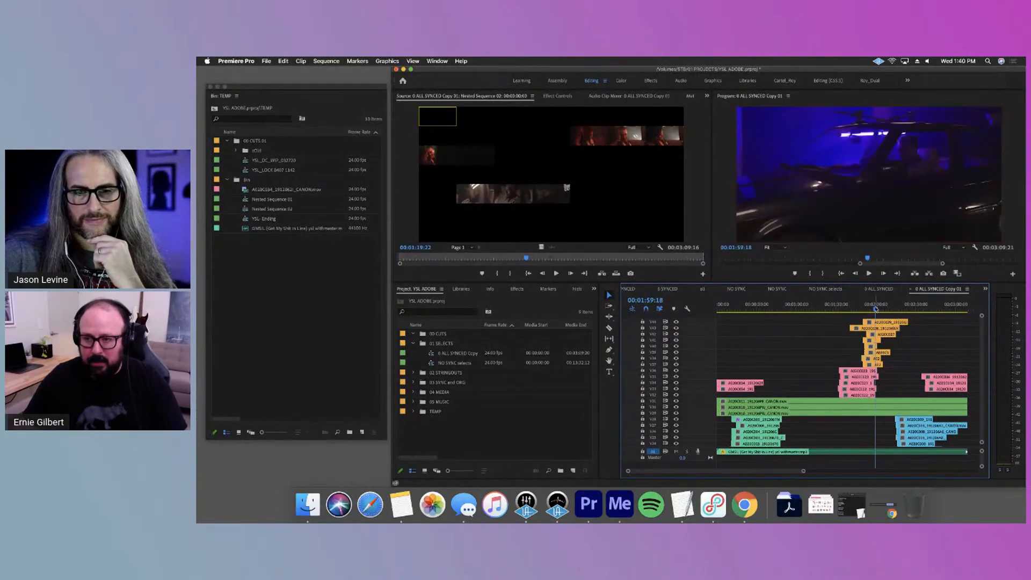
left_click(878, 315)
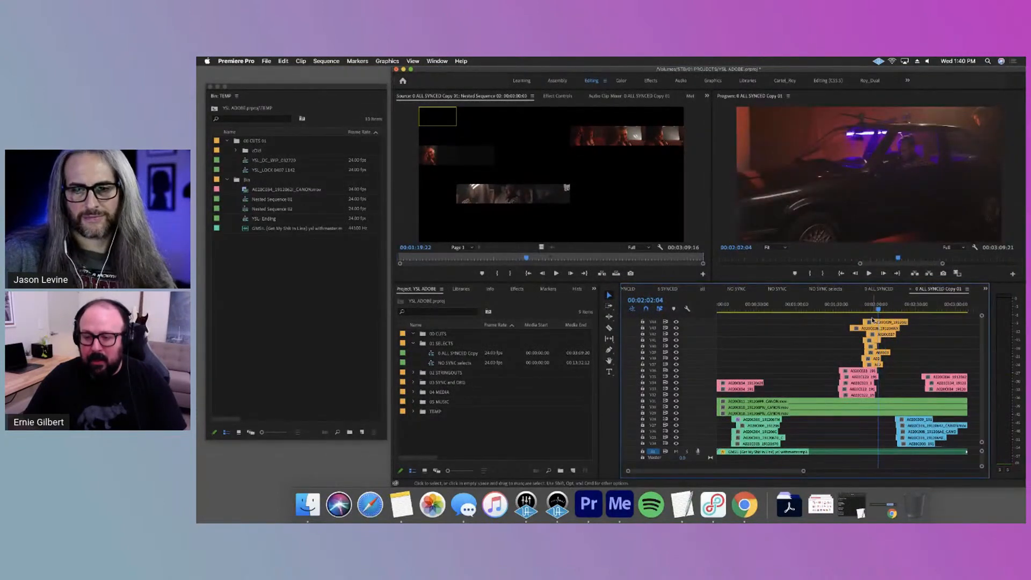
Duplicate the orange clip group on tracks V37 to V44 to an earlier point in the sequence, keeping the same tracks
left_click_drag(923, 319, 847, 366)
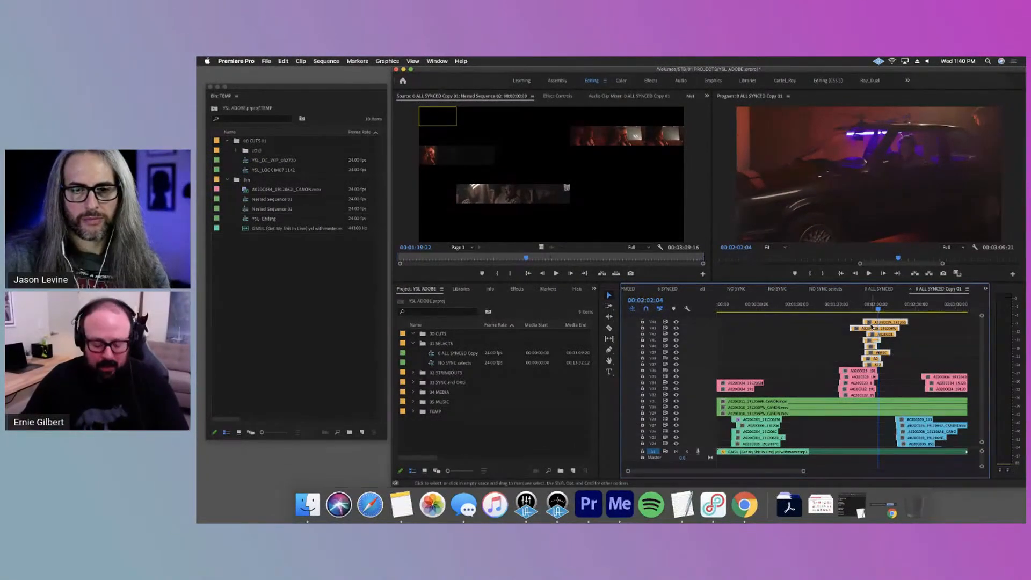
left_click_drag(879, 324, 768, 325)
Locate the start of the original orange group at 00:01:40:12 and add a sequence marker at 00:00:39:17
left_click(867, 306)
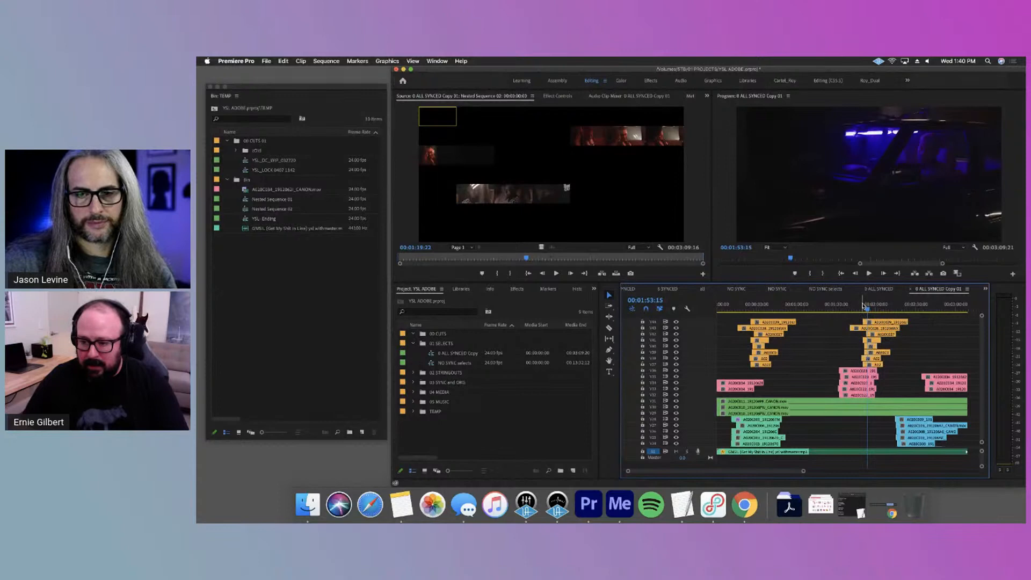
left_click(860, 306)
left_click(850, 306)
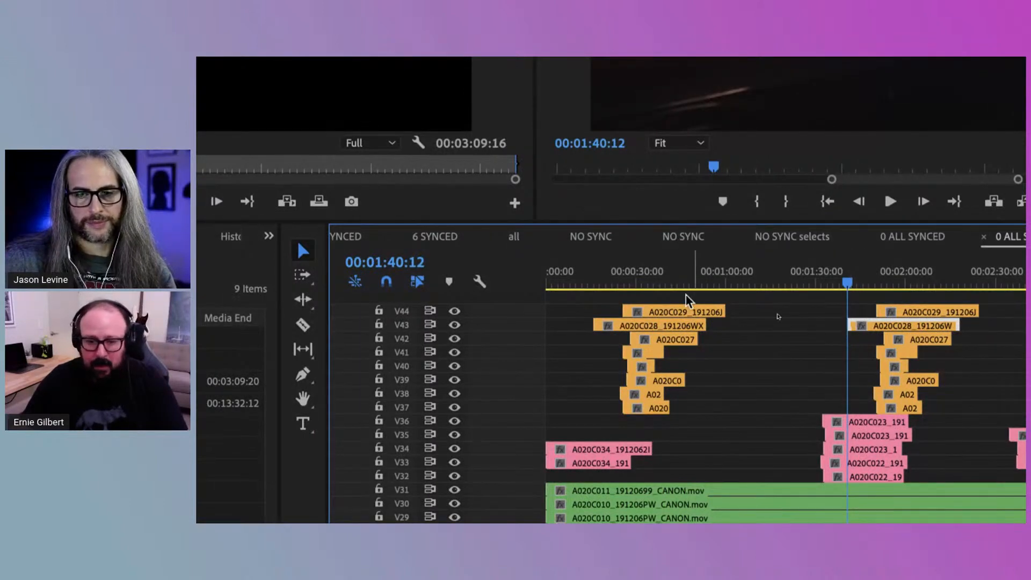
left_click(667, 281)
key("m")
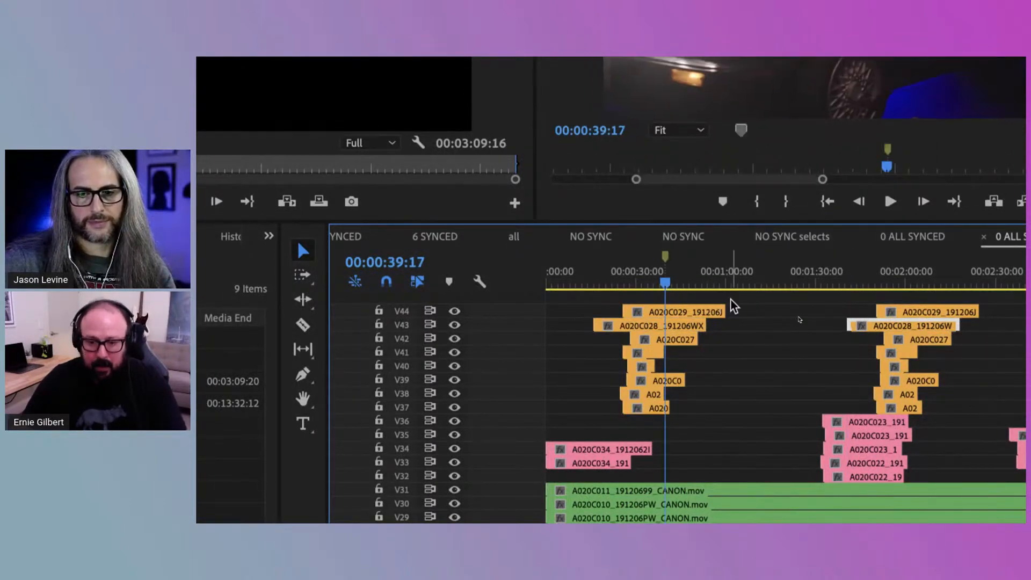
Move the copied orange group so its earliest clip on V43 starts at the marker, and check the alignment up close
left_click_drag(721, 415, 629, 312)
left_click_drag(639, 316, 713, 322)
key("=")
key("=")
key("=")
key("=")
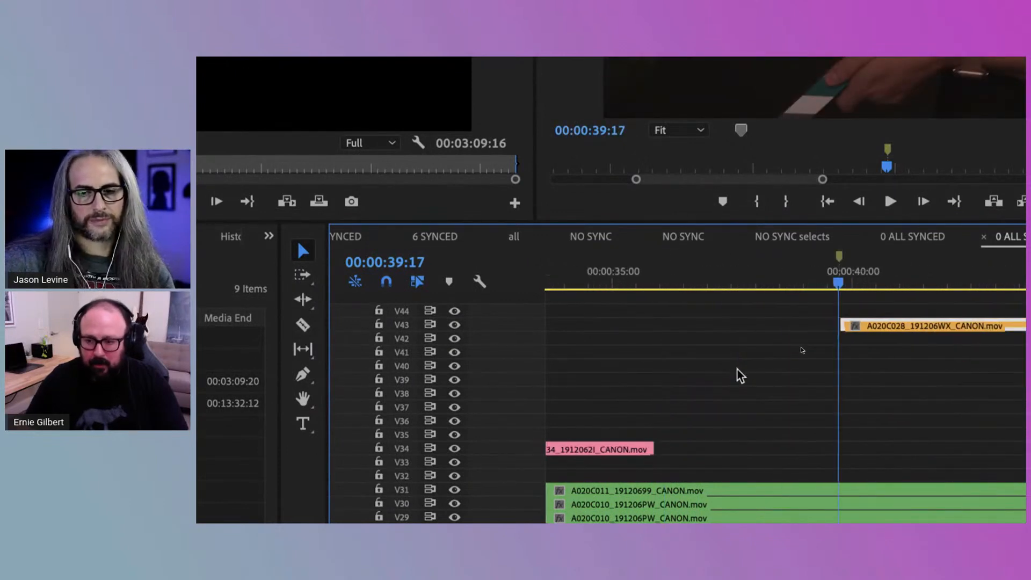
key("minus")
key("minus")
key("minus")
key("minus")
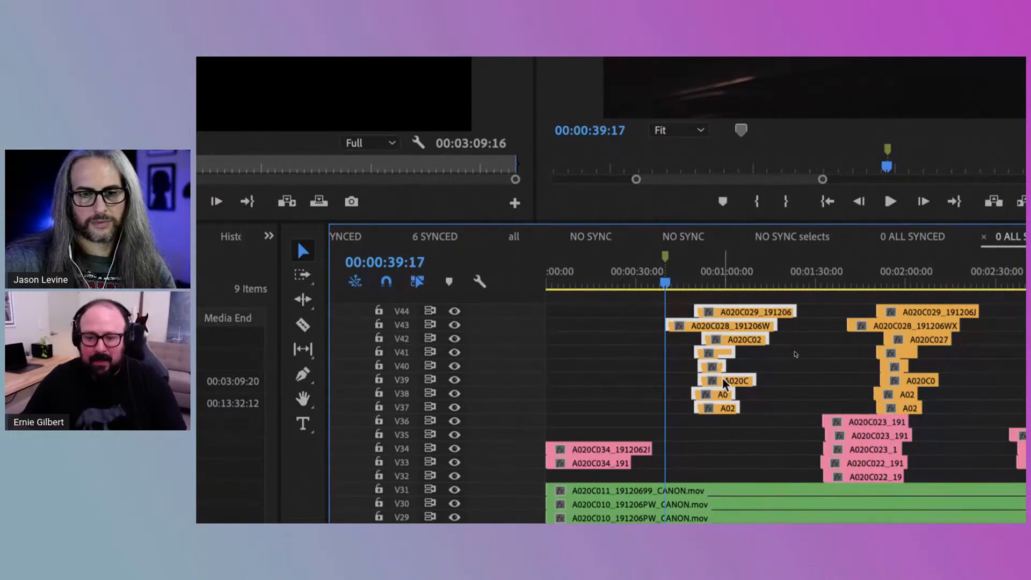
Compare the original and copied orange clip groups, and delete the copied group
left_click_drag(833, 307, 958, 413)
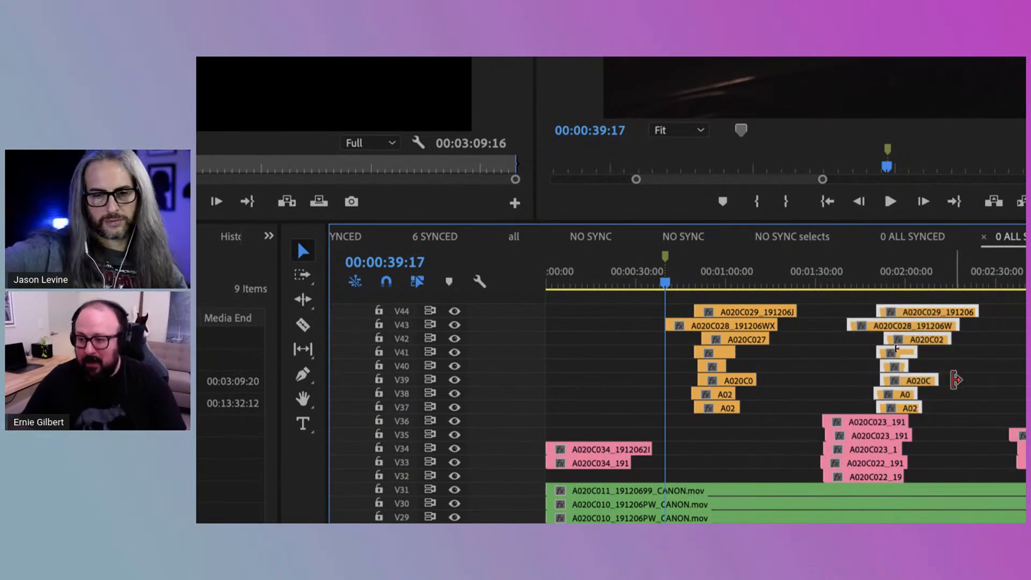
left_click_drag(625, 300, 766, 426)
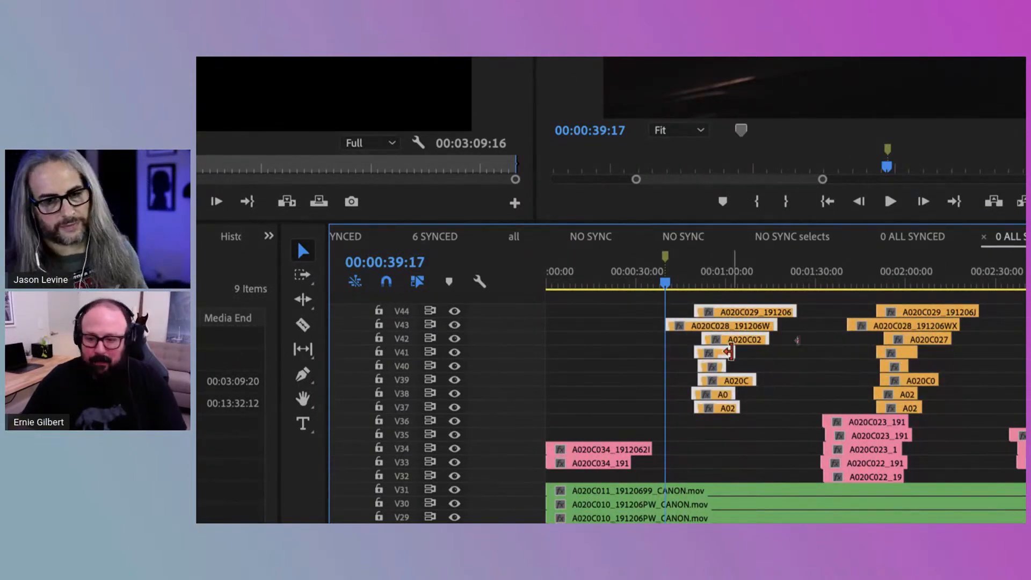
left_click_drag(619, 304, 789, 421)
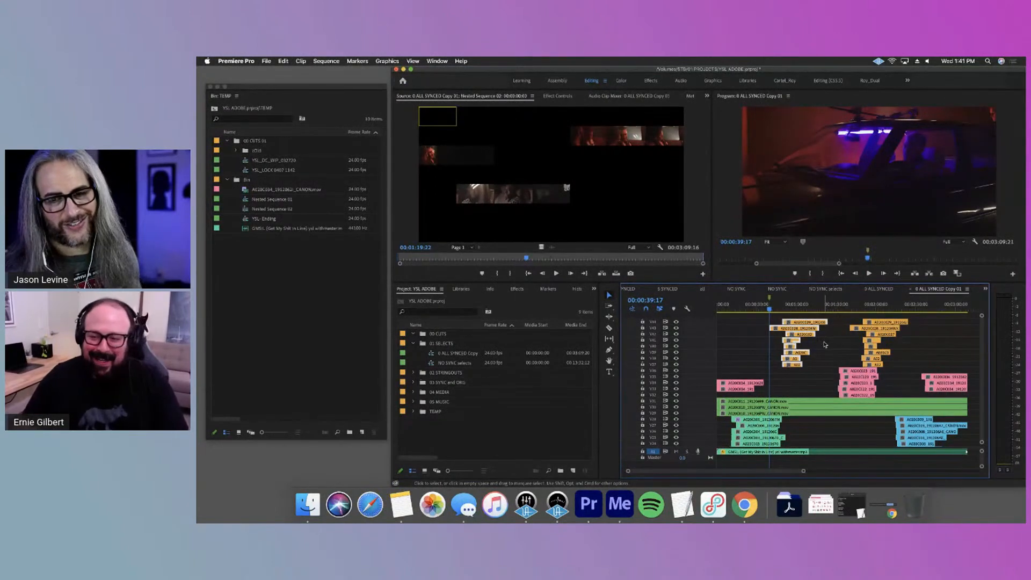
left_click_drag(828, 368, 782, 321)
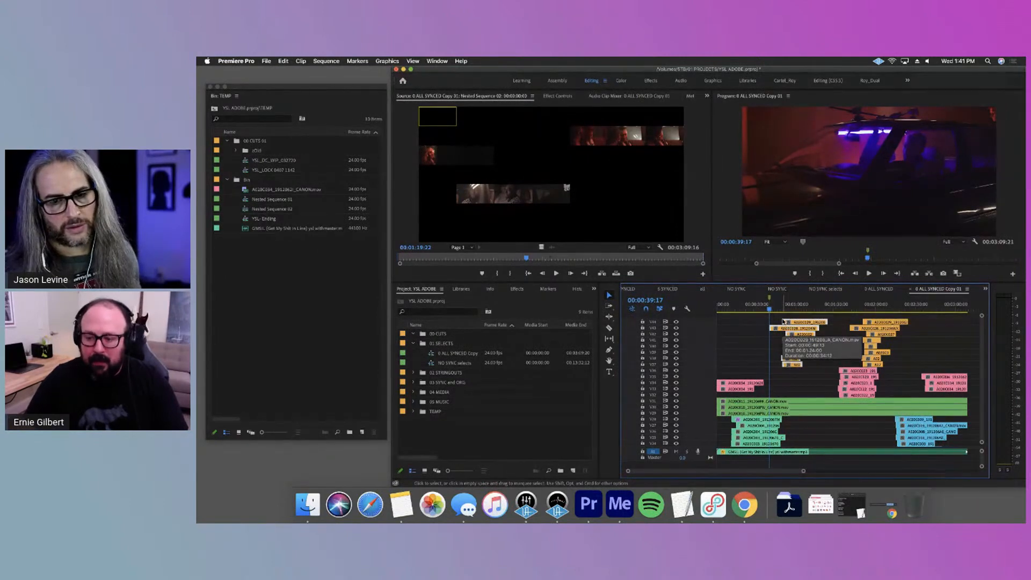
key("Delete")
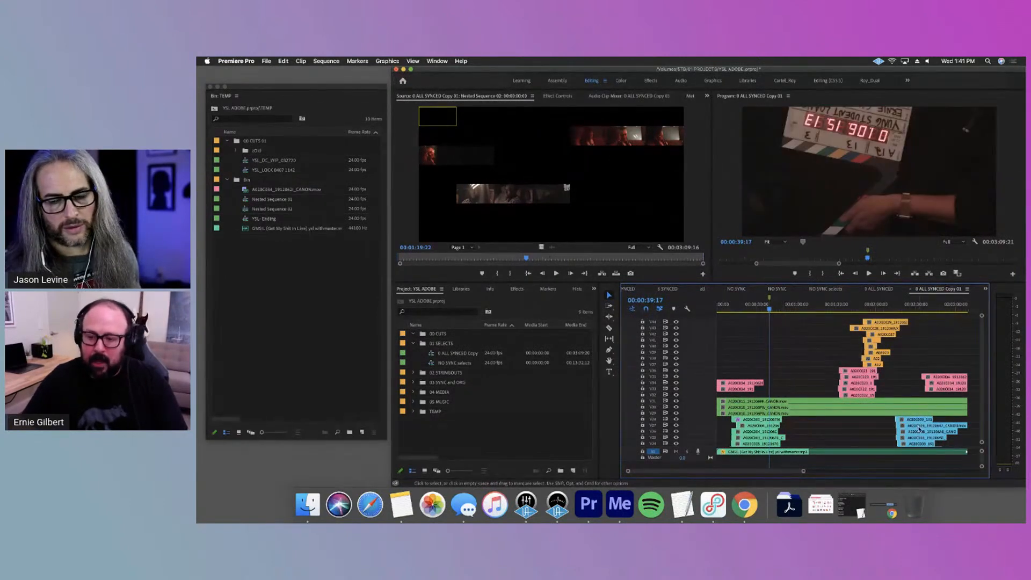
Nest all the stacked clips above V1 into one sequence named ALL SYNCED FOOTAGE
scroll(840, 419, "down", 5)
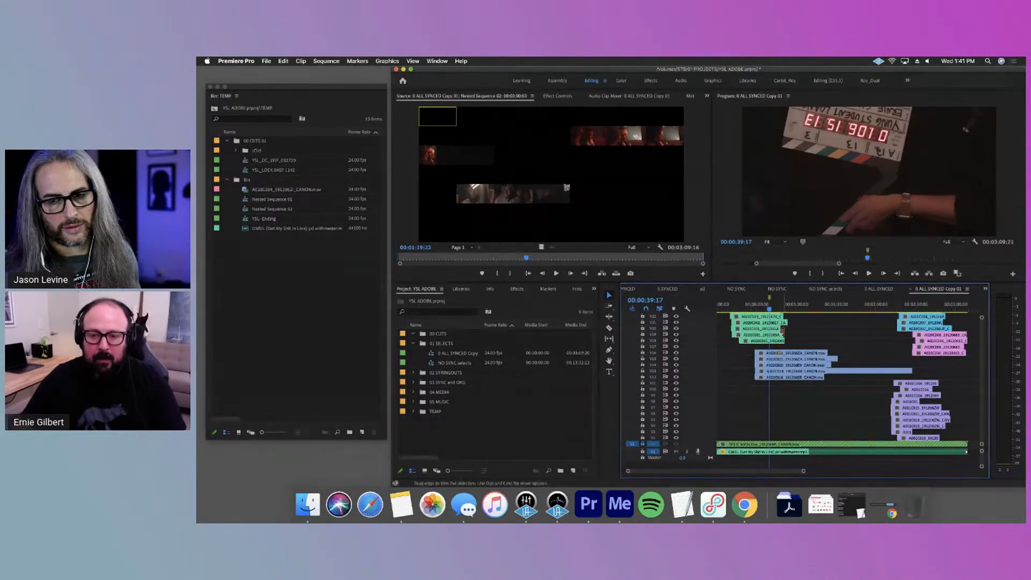
key("grave")
left_click_drag(687, 152, 482, 412)
right_click(576, 141)
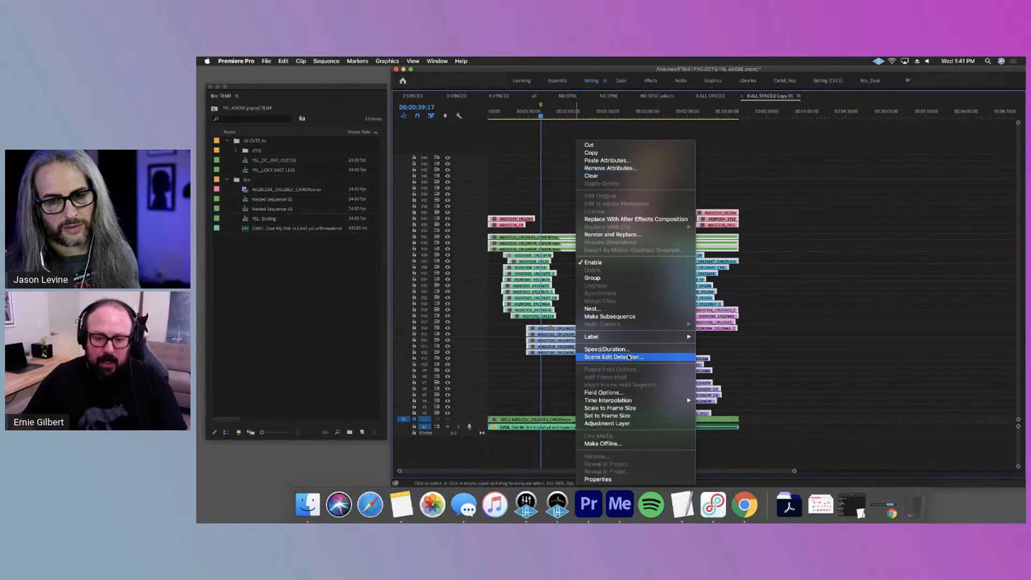
left_click(619, 310)
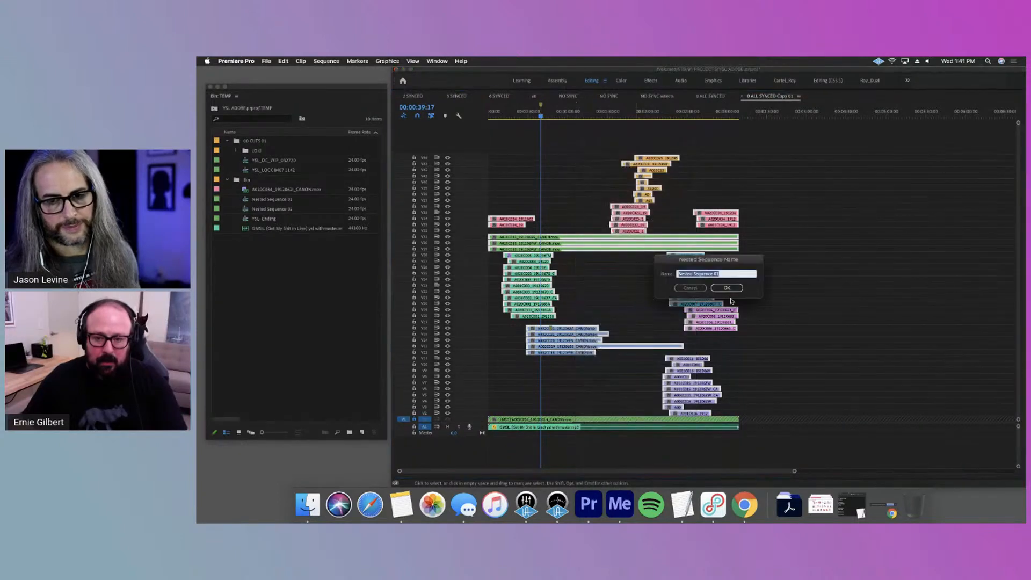
type("AlL SYNCD")
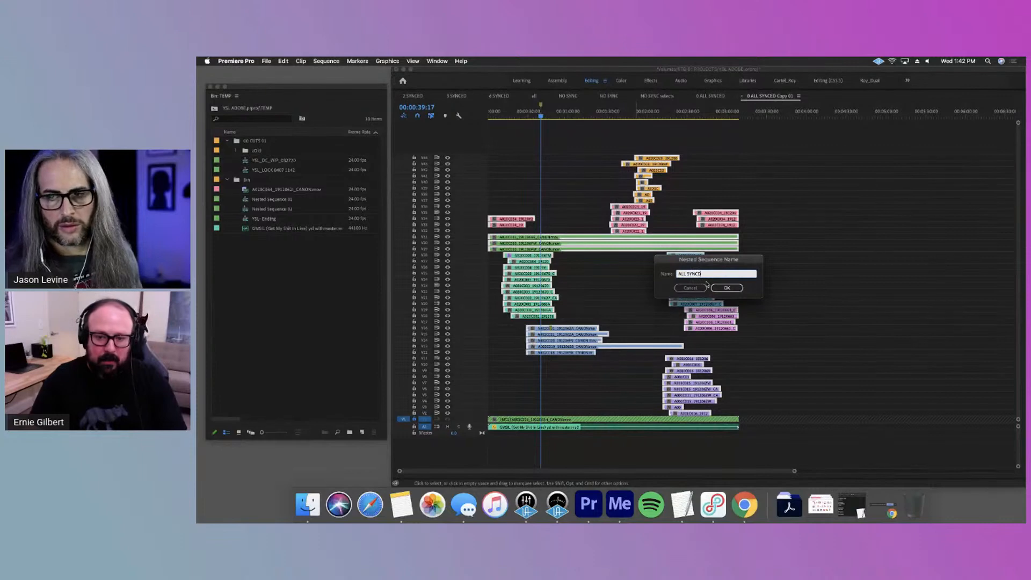
type(" FOPOTAGE")
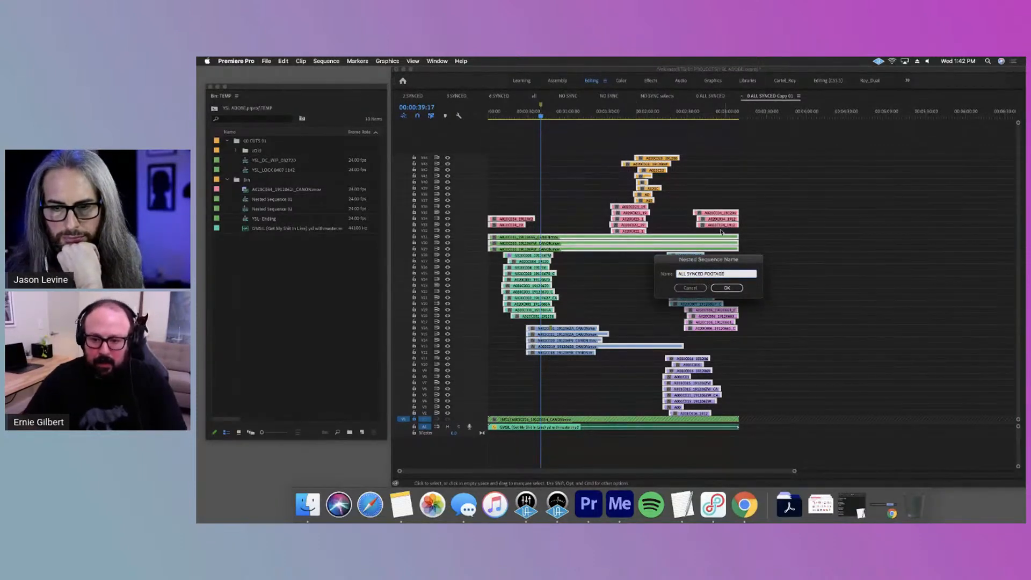
left_click(727, 287)
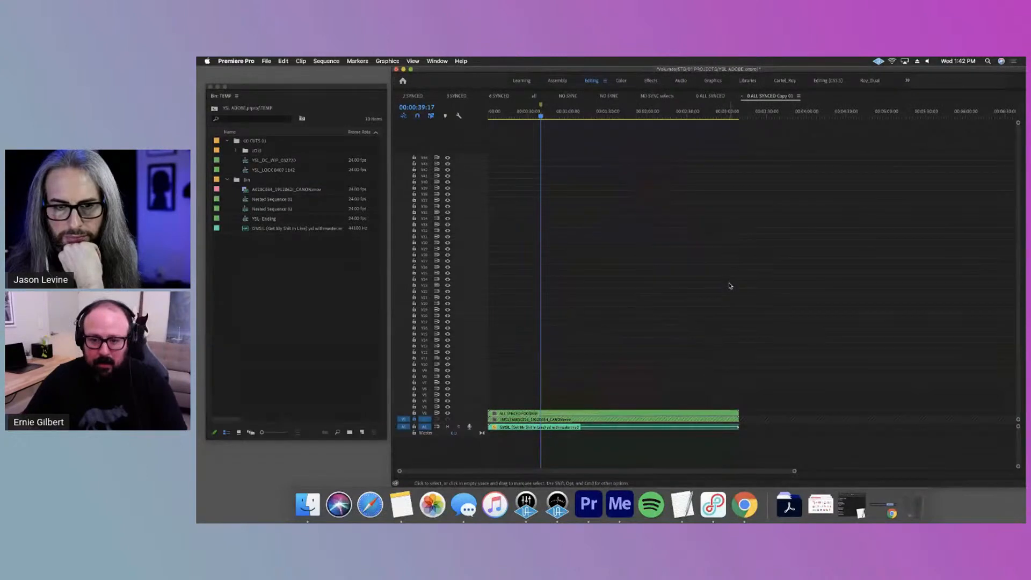
Enable multi-camera on the ALL SYNCED FOOTAGE nest
right_click(575, 415)
mouse_move(652, 312)
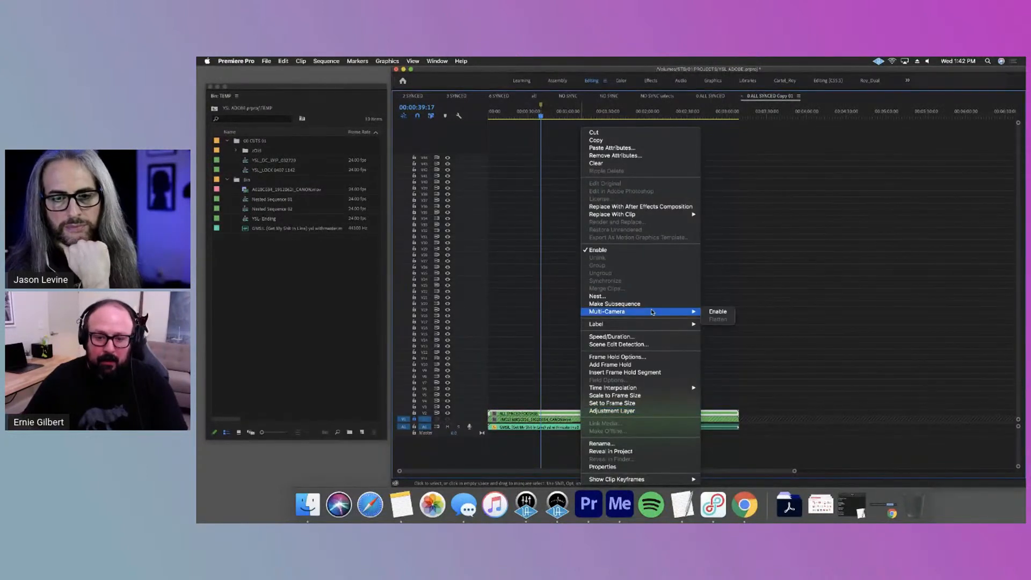
left_click(711, 314)
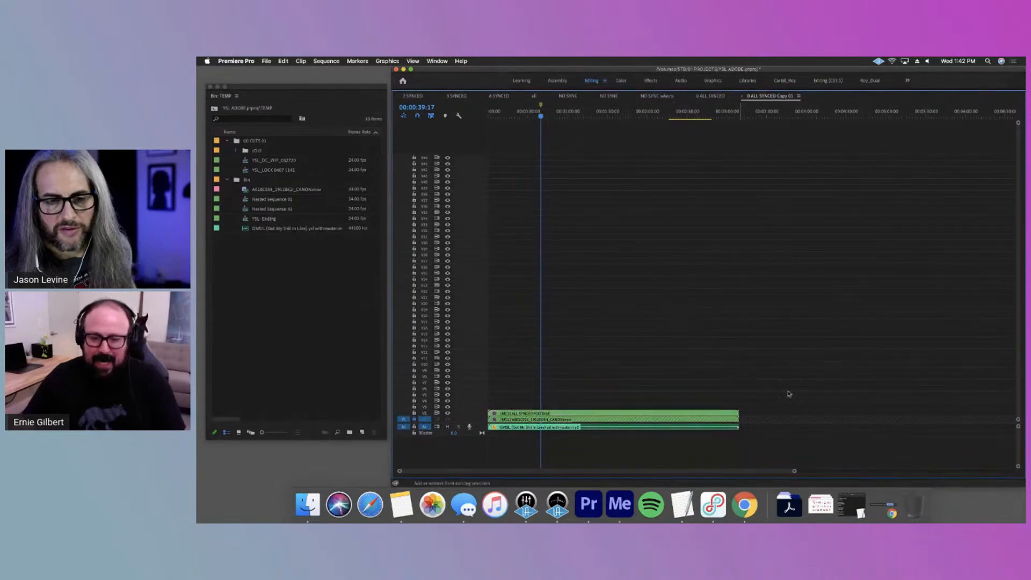
Open the multi-camera nest in the Source monitor and view its angles at a different point in the song
key("grave")
double_click(783, 437)
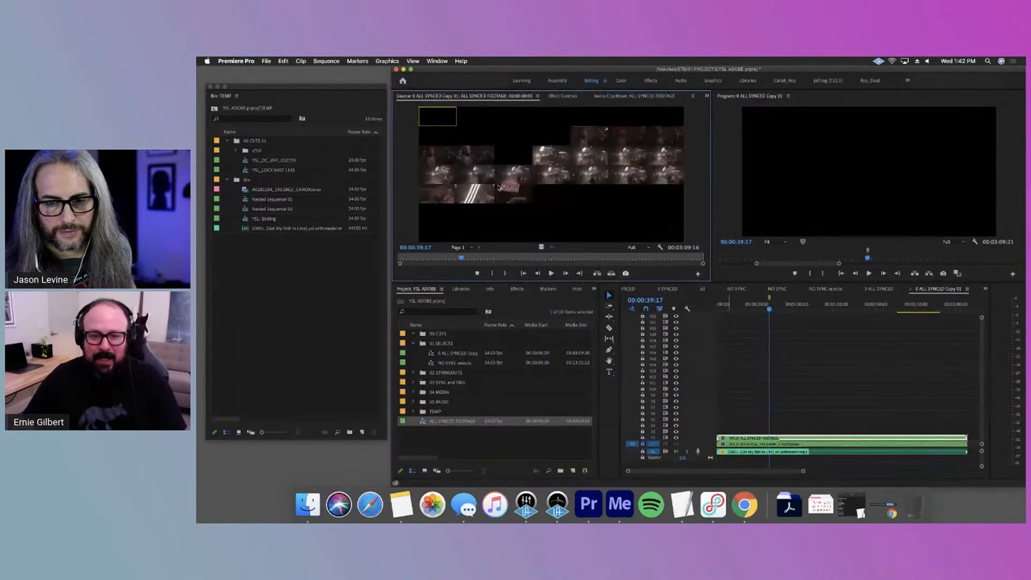
left_click(624, 260)
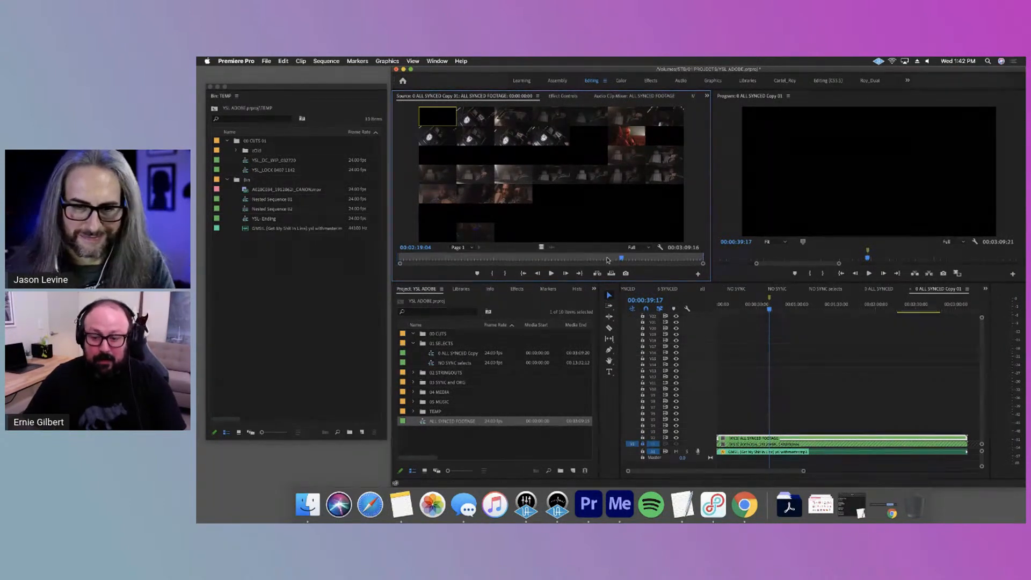
Undo the multi-camera setting and the nesting of the synced clips
left_click(795, 439)
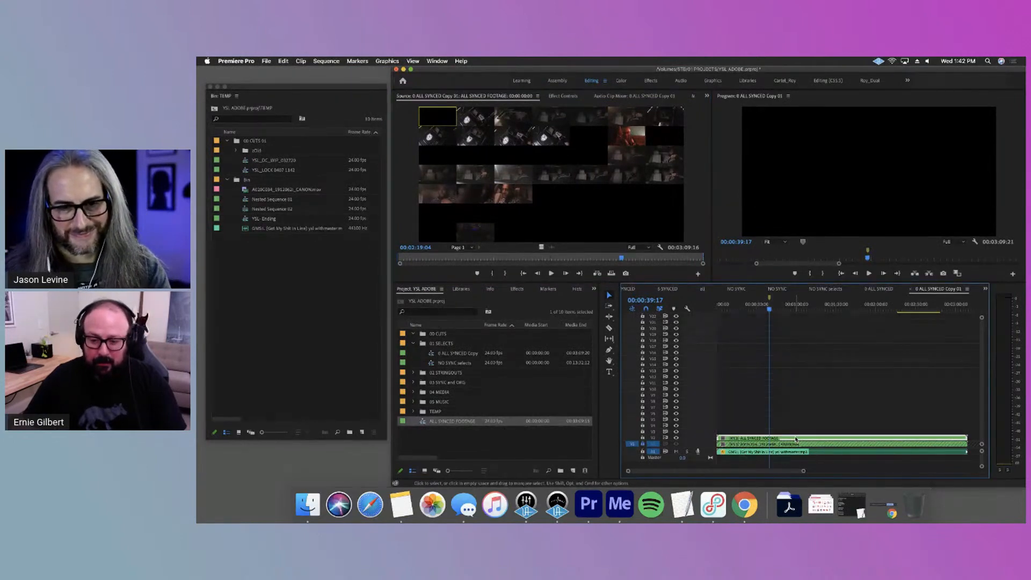
key("super+z")
key("super+z")
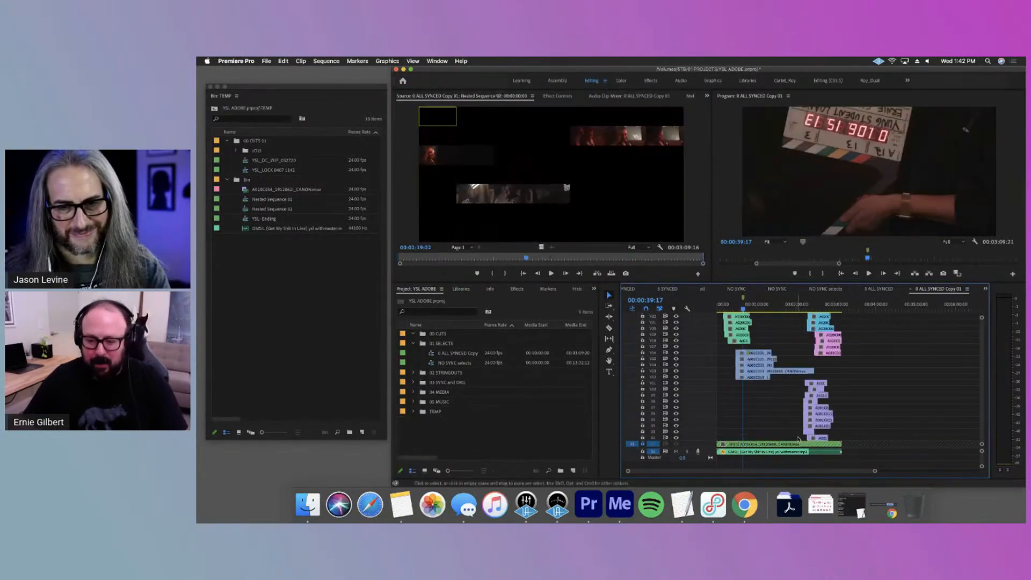
Enlarge the timeline and move the multi-camera clip from V1 to a new track above the orange clips
key("grave")
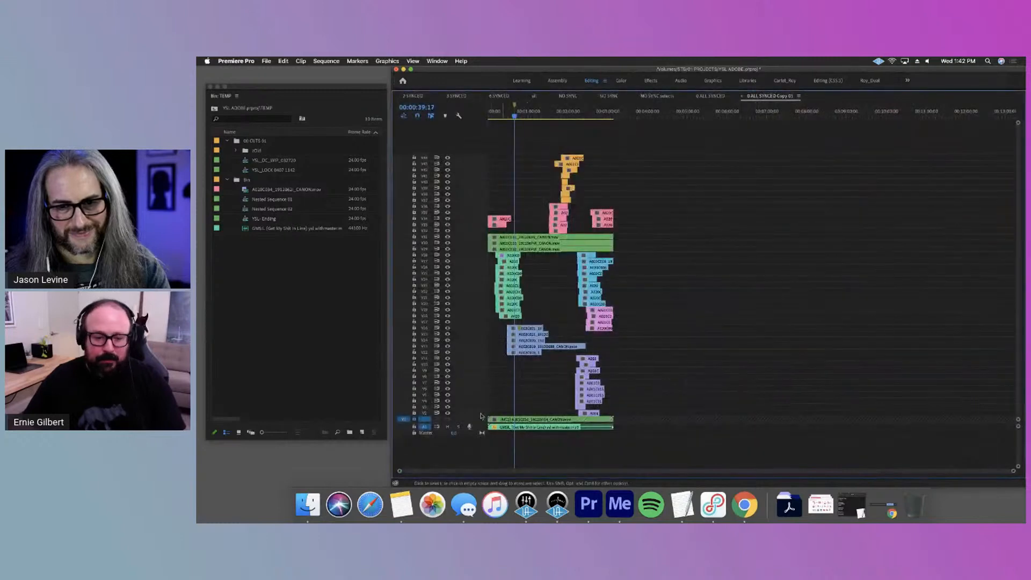
left_click_drag(507, 419, 495, 137)
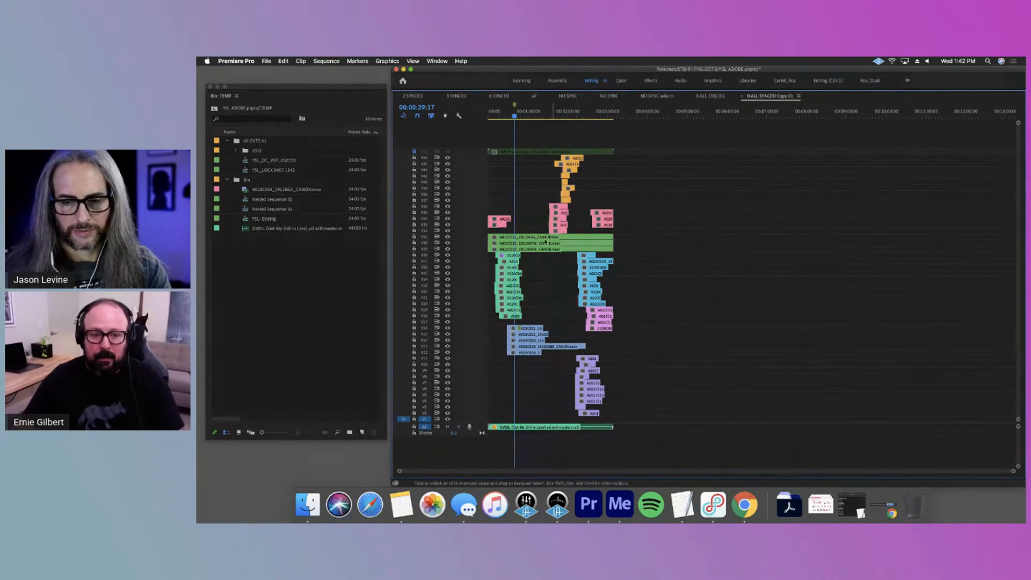
Nest all the pink clips directly above the three long green clips, accepting the default sequence name
left_click_drag(627, 202, 488, 229)
right_click(557, 225)
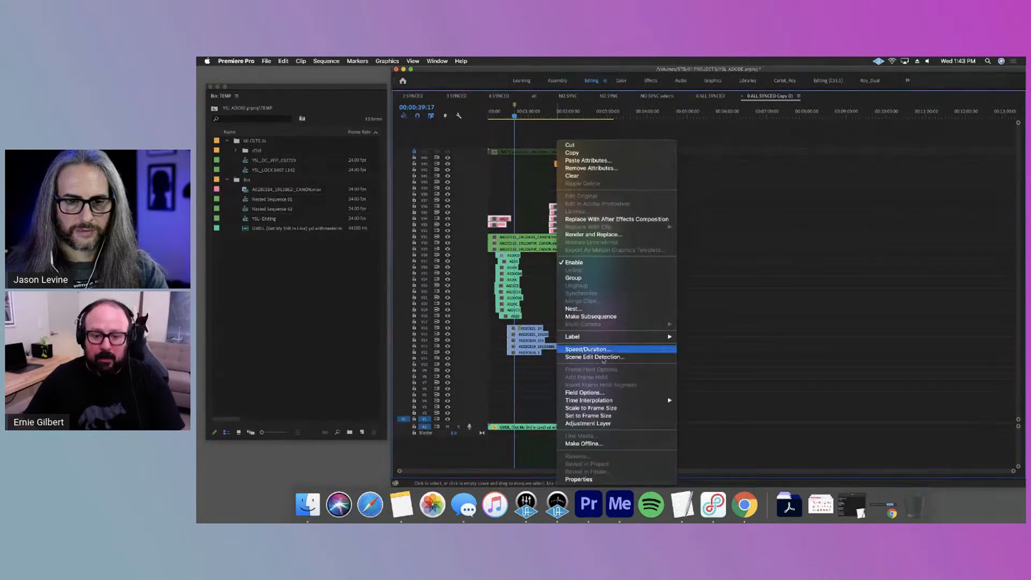
left_click(572, 310)
left_click(738, 290)
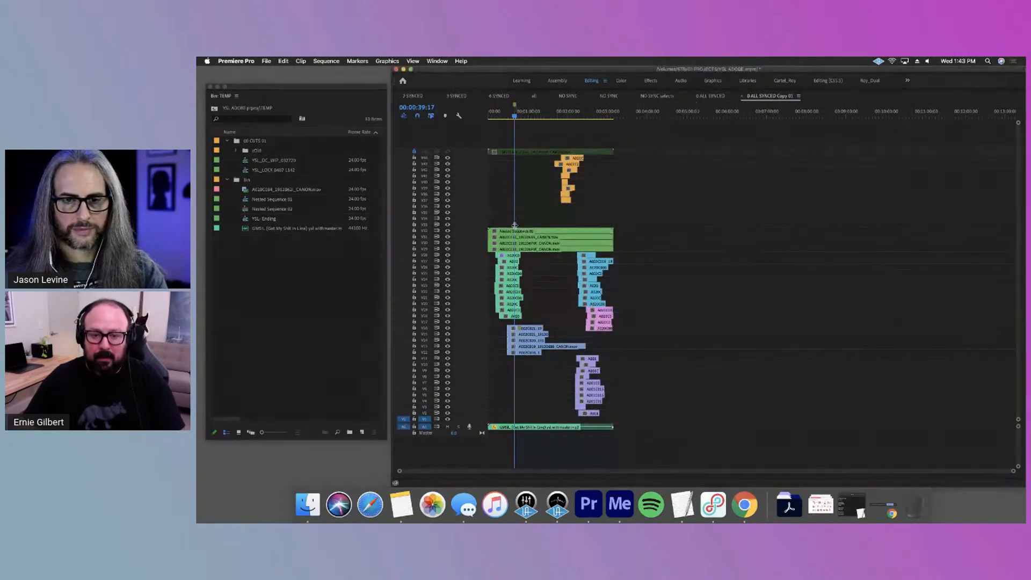
Nest the stacked group of orange clips as a separate sequence, accepting the default name
left_click_drag(587, 202, 559, 153)
right_click(567, 160)
left_click(629, 310)
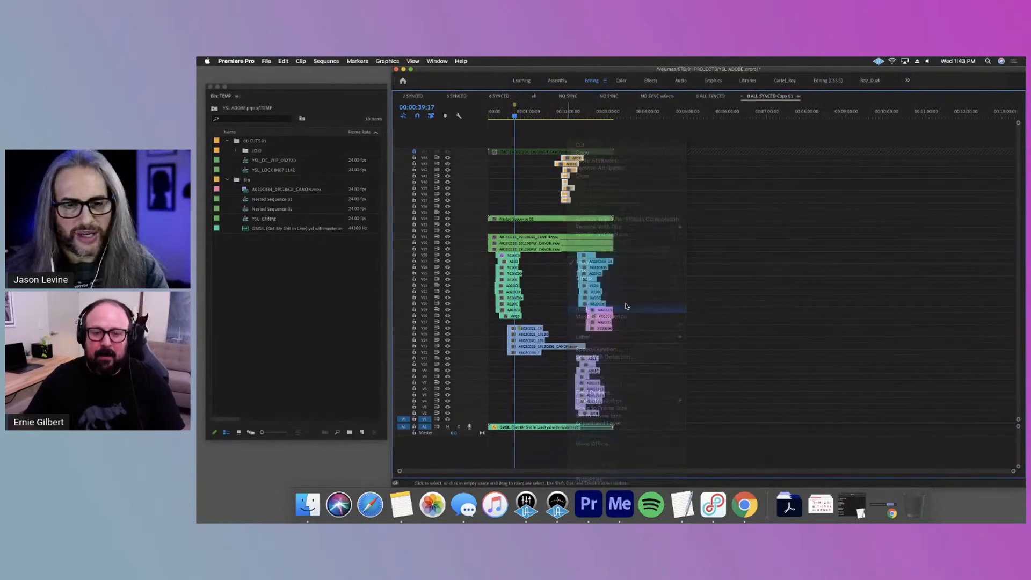
left_click(728, 290)
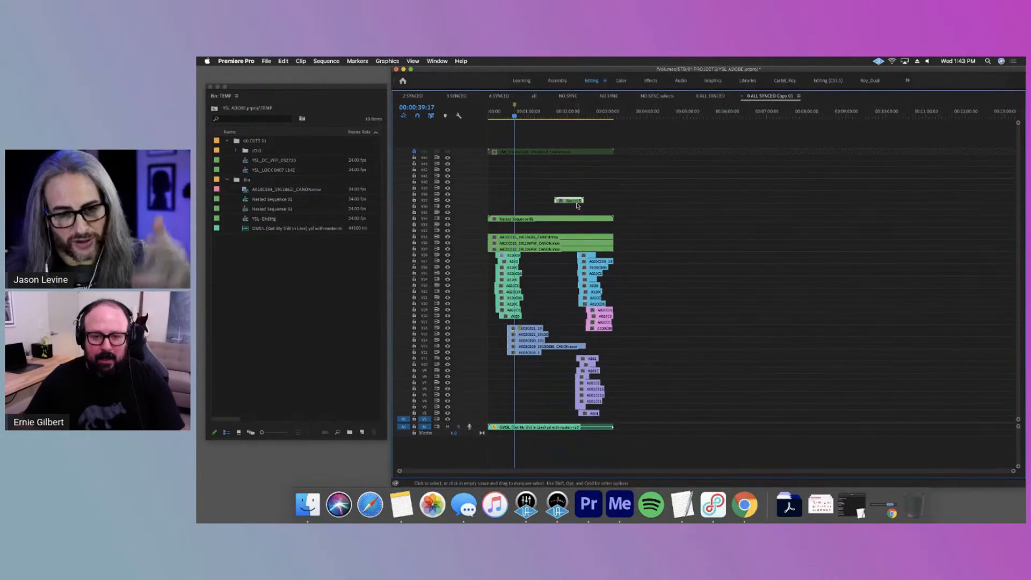
Undo the nesting of the orange and pink clips and return the timeline to its normal size
key("super+z")
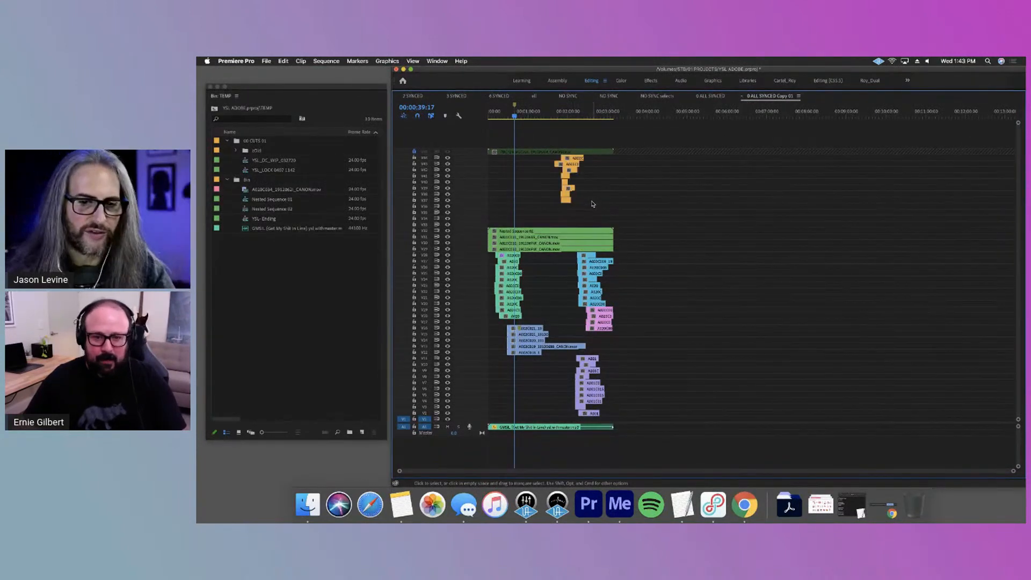
key("super+z")
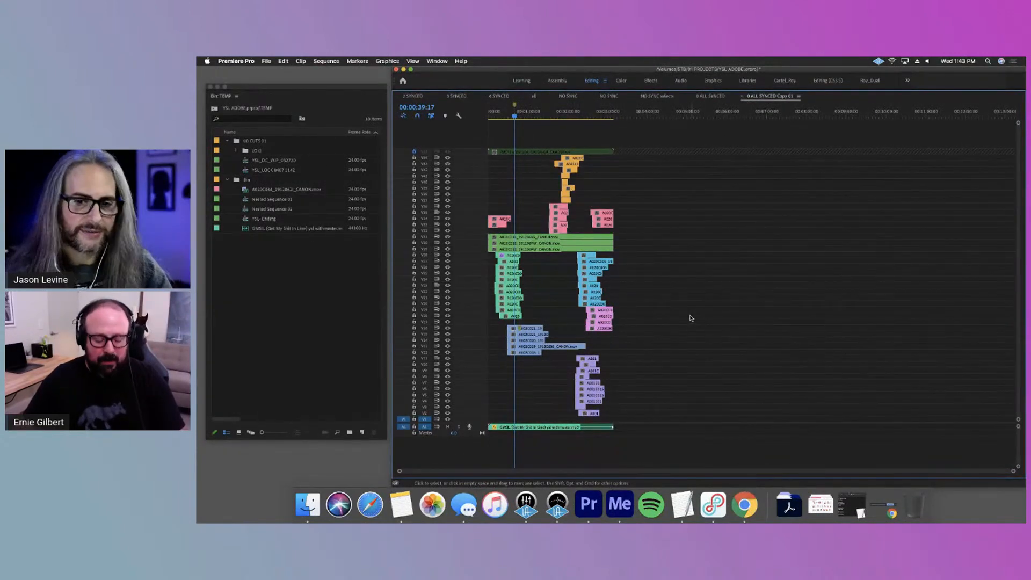
key("grave")
Close all the other open sequences and rename 0 ALL SYNCED Copy 01 in 01 SELECTS as 0 ALL SYNCED
scroll(794, 423, "up", 5)
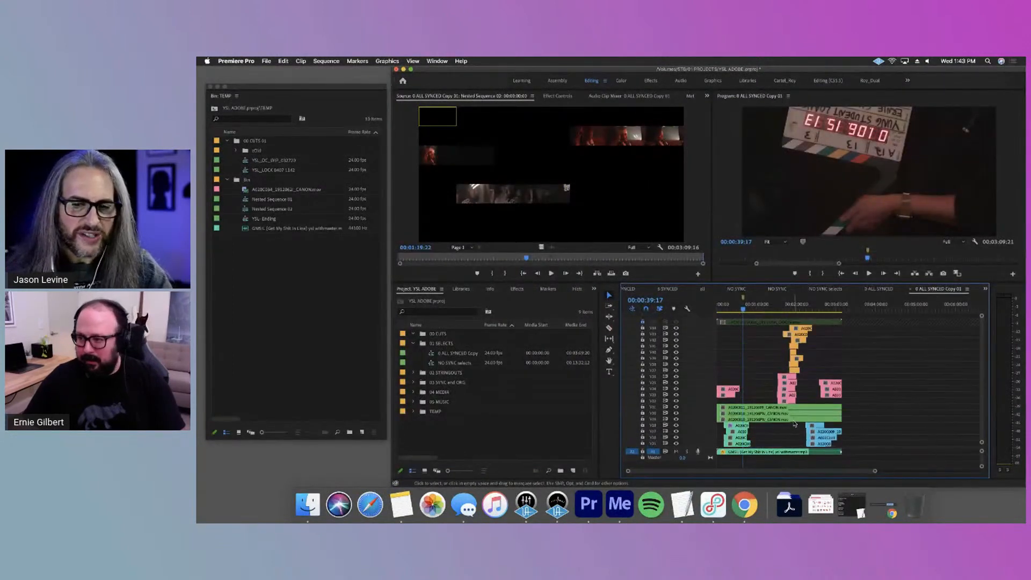
scroll(794, 421, "down", 5)
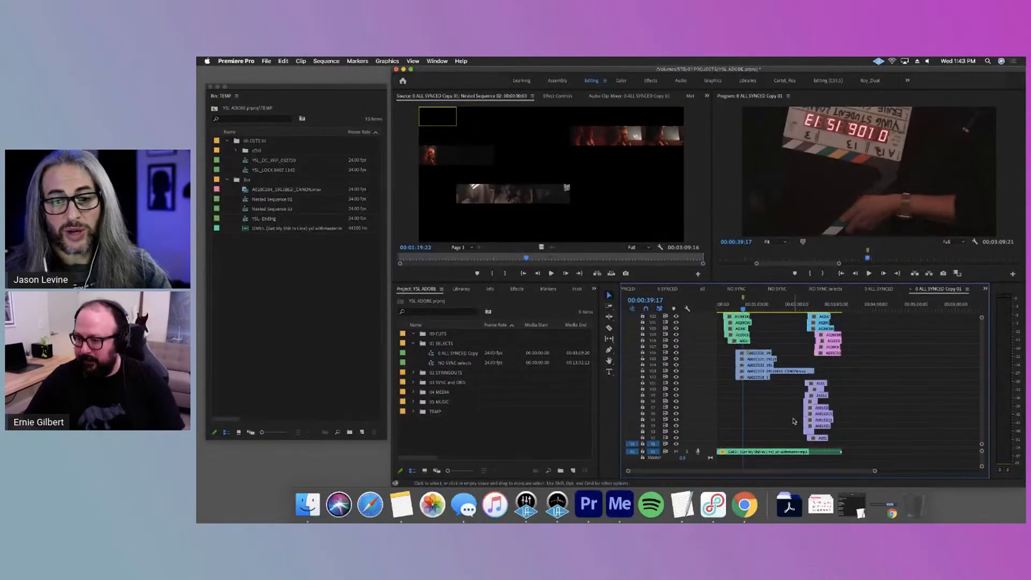
scroll(794, 420, "up", 5)
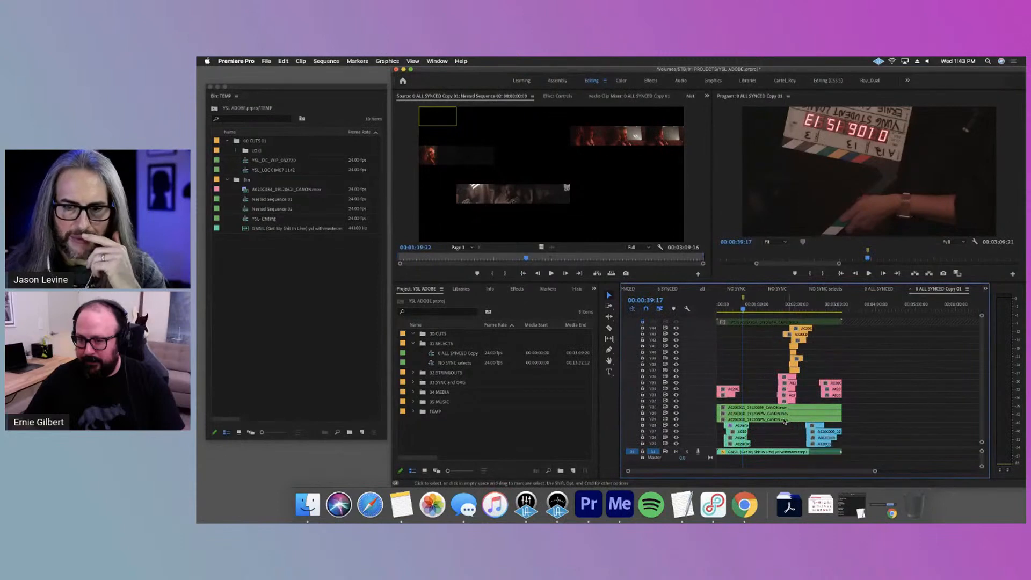
right_click(943, 289)
left_click(905, 317)
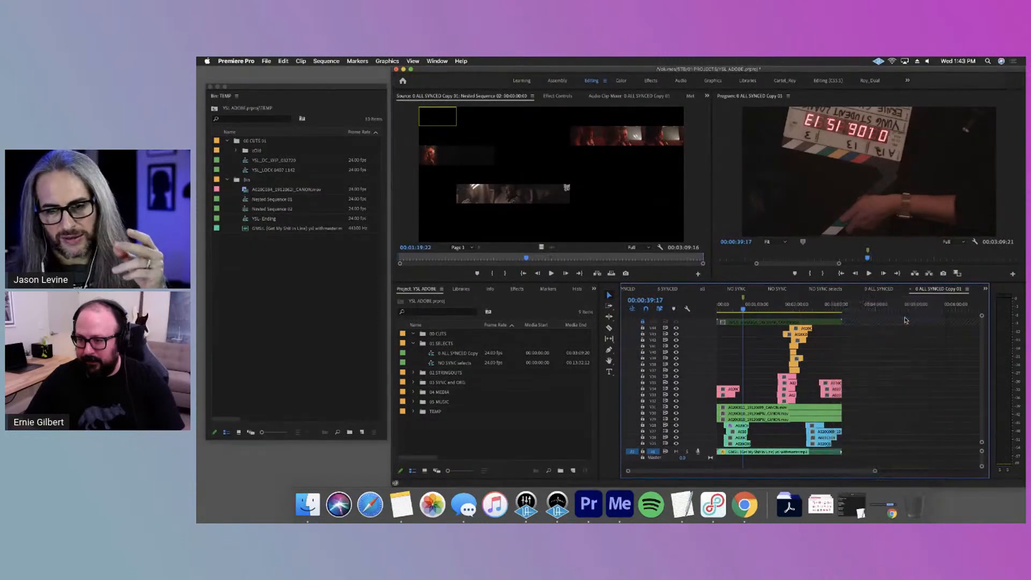
left_click_drag(482, 325, 566, 351)
left_click(468, 354)
key("BackSpace")
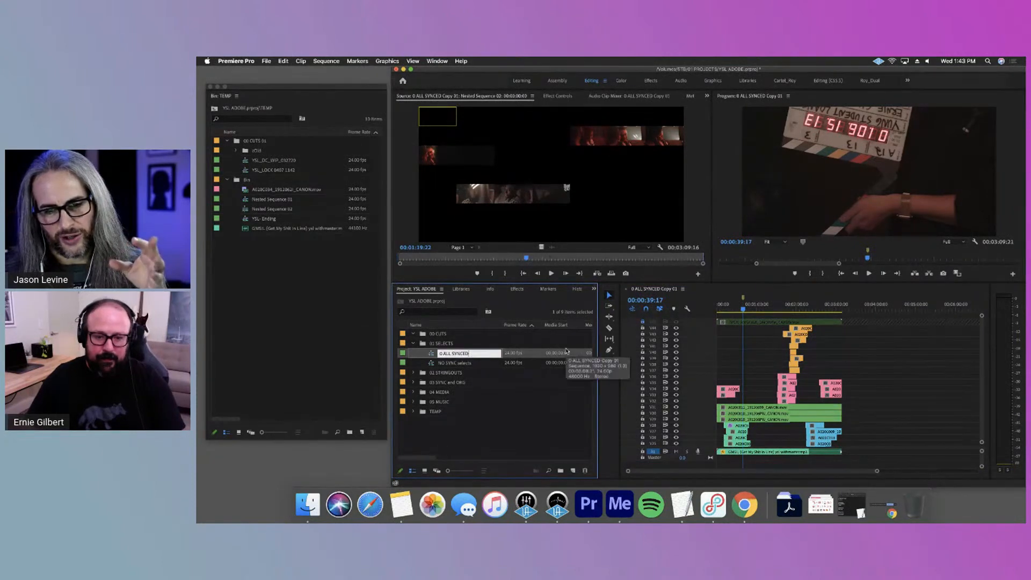
key("Return")
Move the playhead to 00:01:13:07 and look over the stacked clips on the lower and upper tracks
left_click(752, 304)
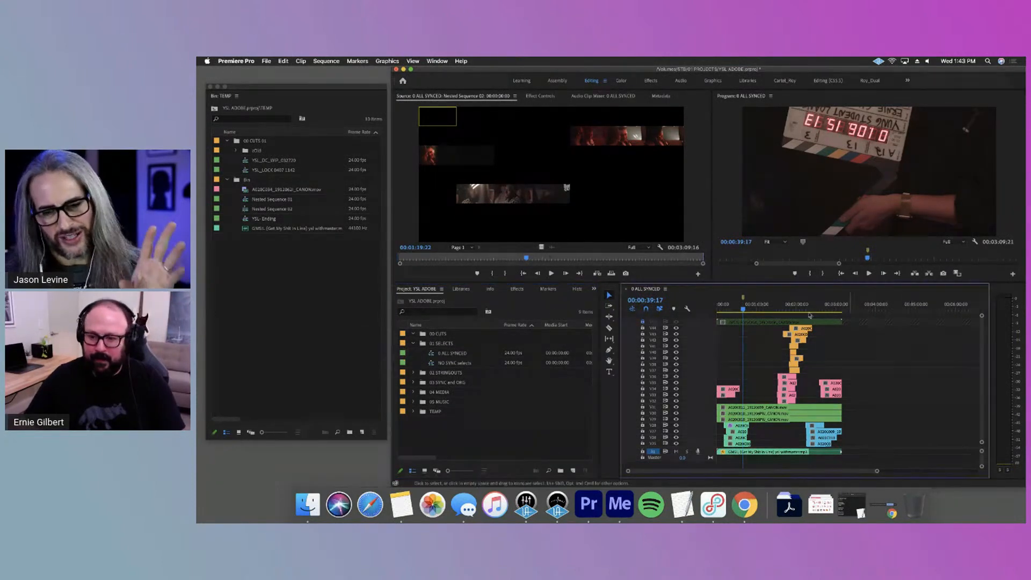
left_click(766, 307)
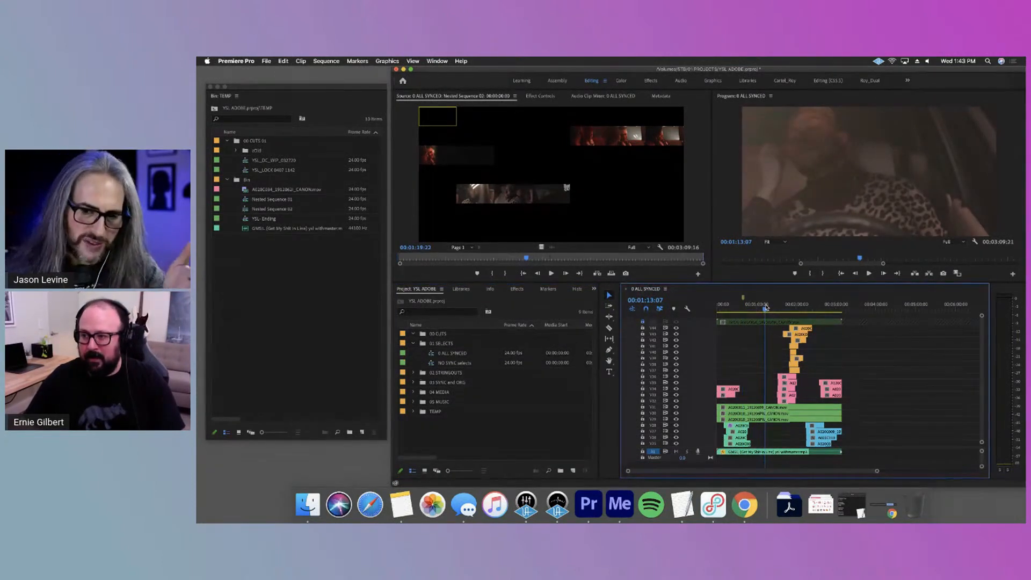
scroll(755, 421, "down", 5)
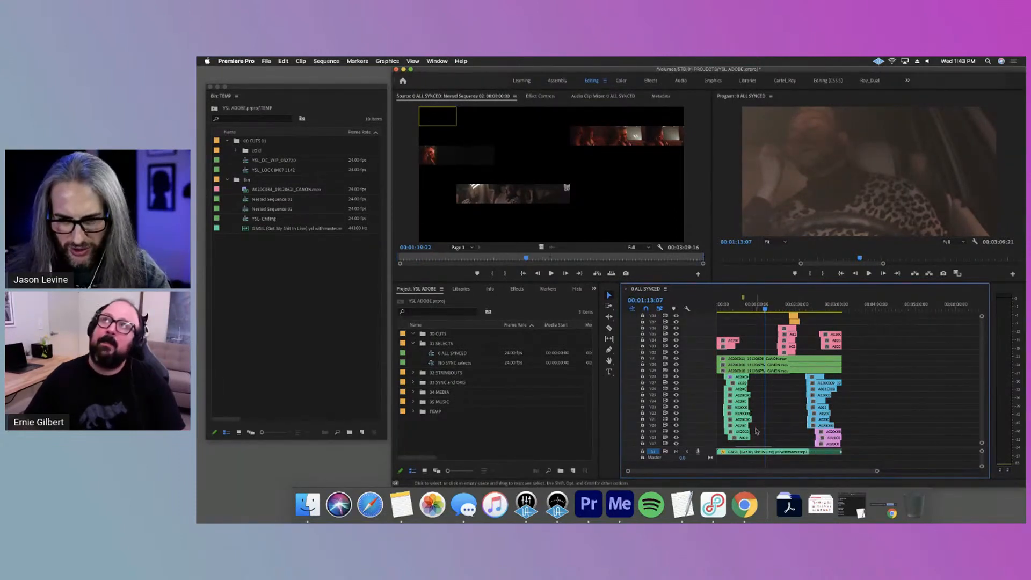
scroll(757, 430, "down", 8)
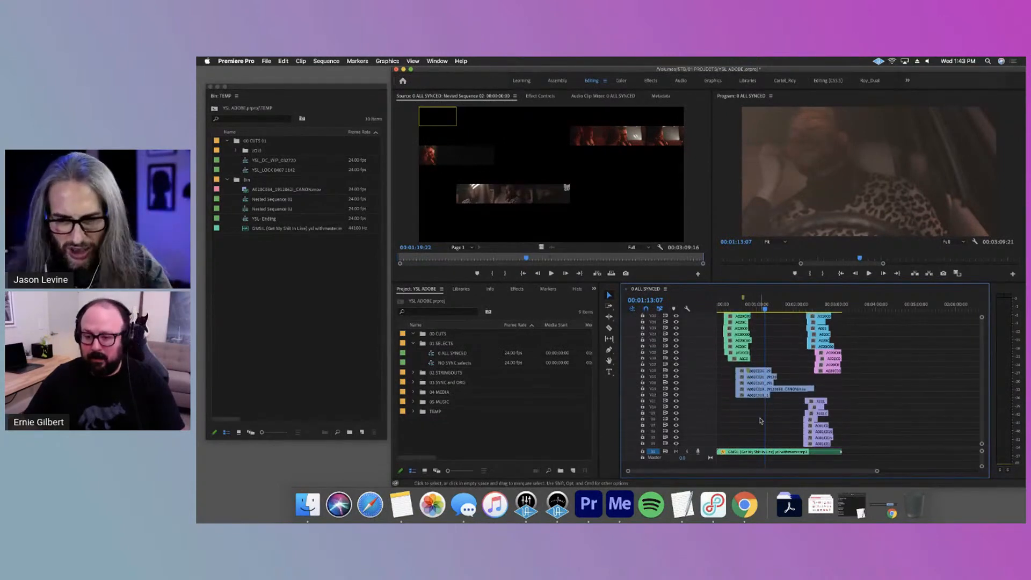
scroll(760, 420, "up", 7)
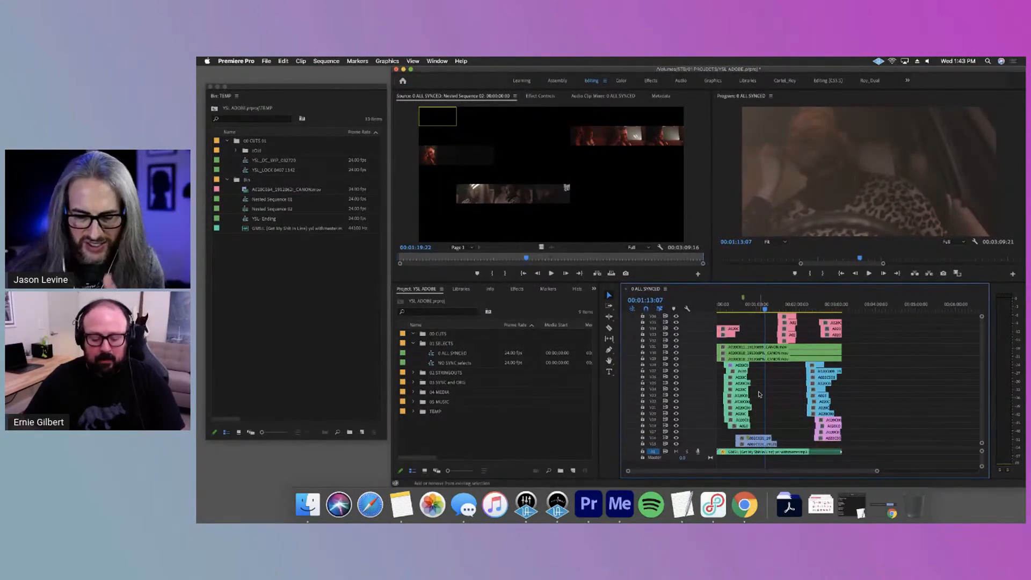
Enlarge the timeline and examine the color-coded setups by selecting the teal, light blue and long green clip groups in turn
key("grave")
key("equal")
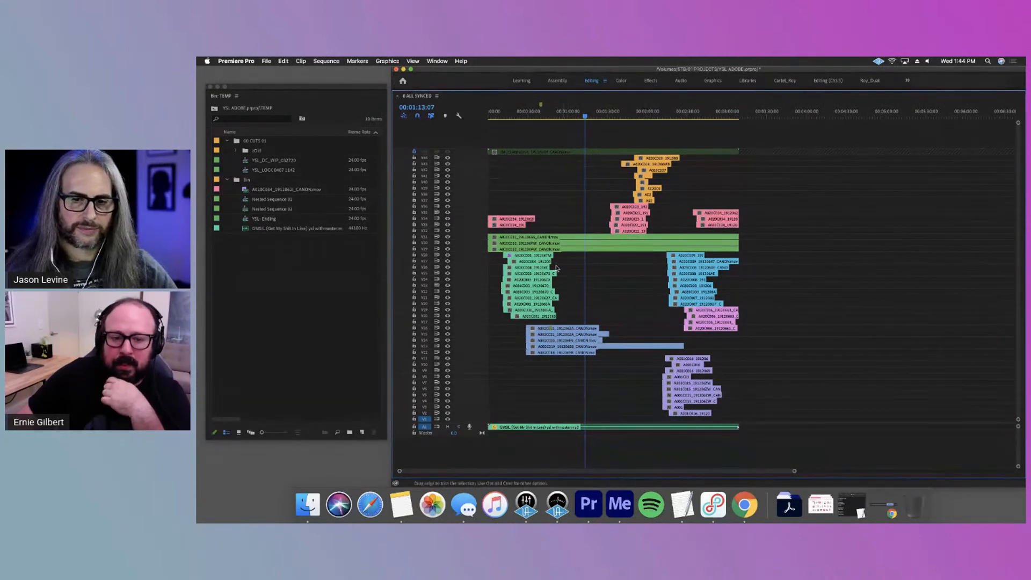
left_click_drag(562, 252, 527, 324)
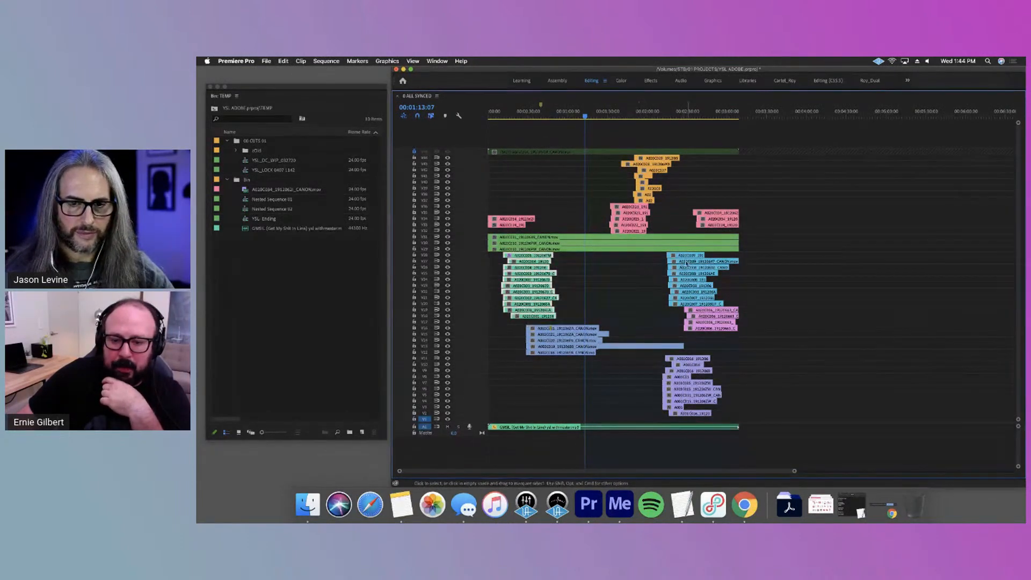
left_click_drag(660, 254, 690, 305)
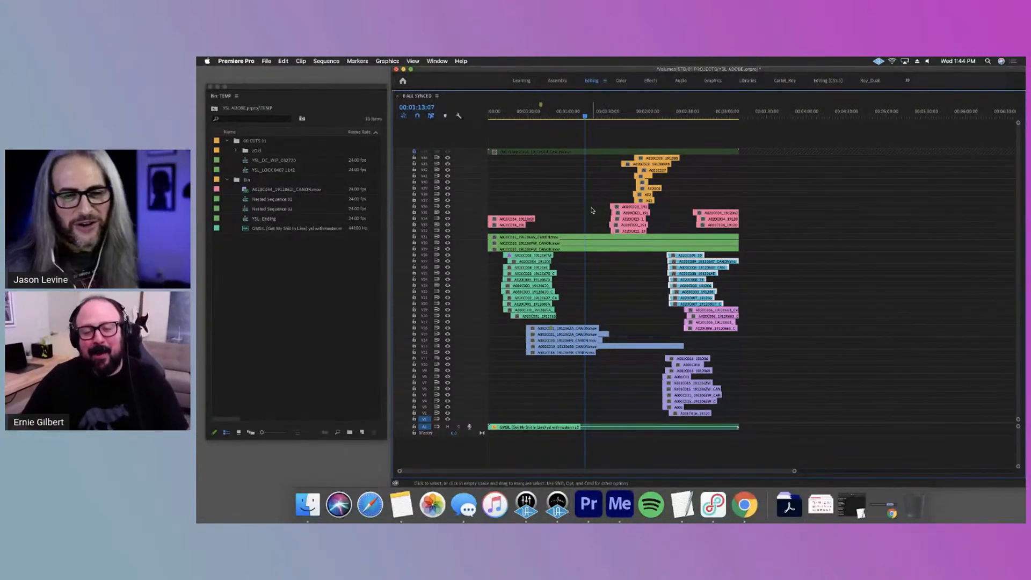
left_click_drag(592, 210, 577, 258)
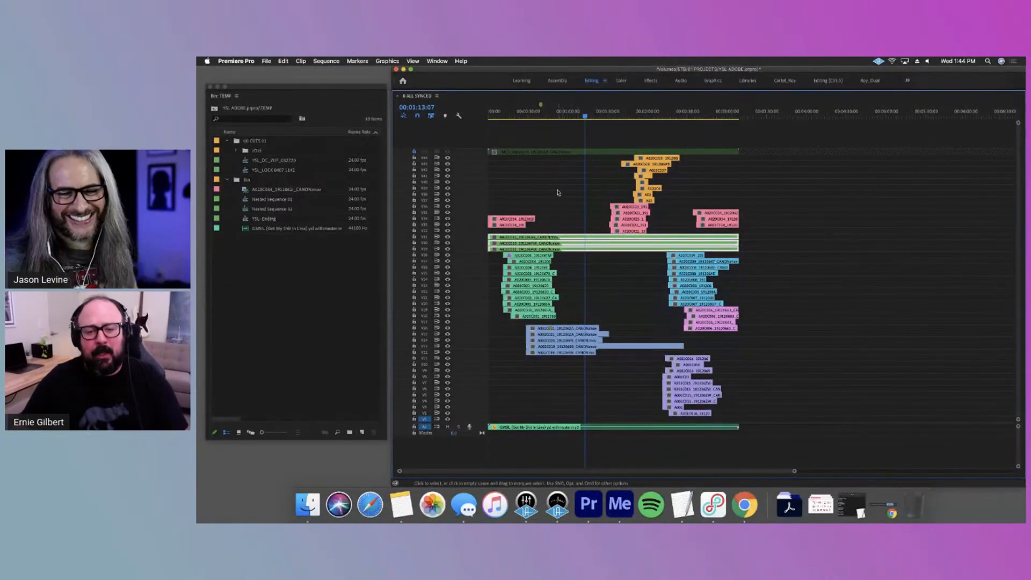
left_click_drag(571, 195, 524, 325)
left_click(601, 316)
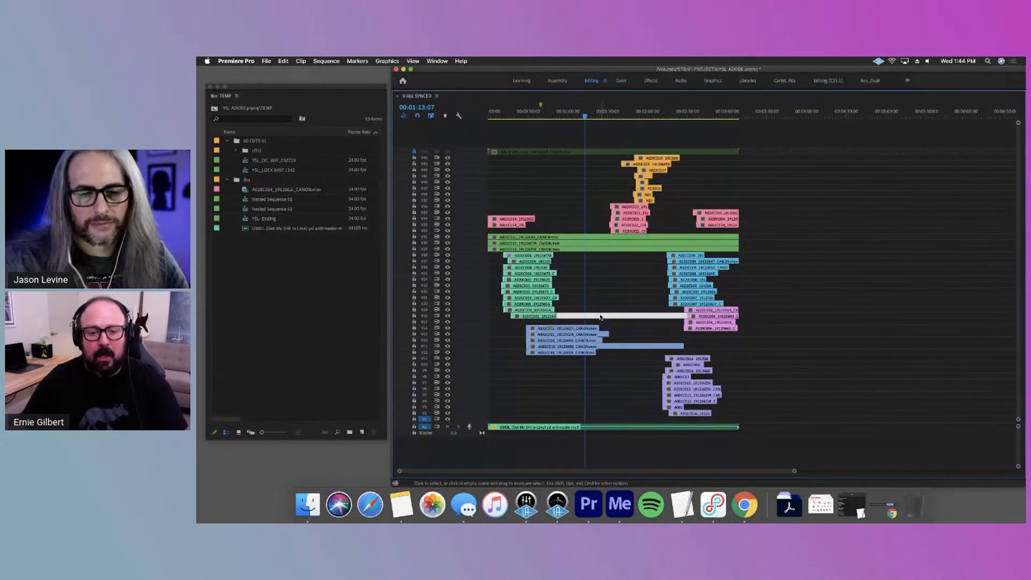
left_click(595, 317)
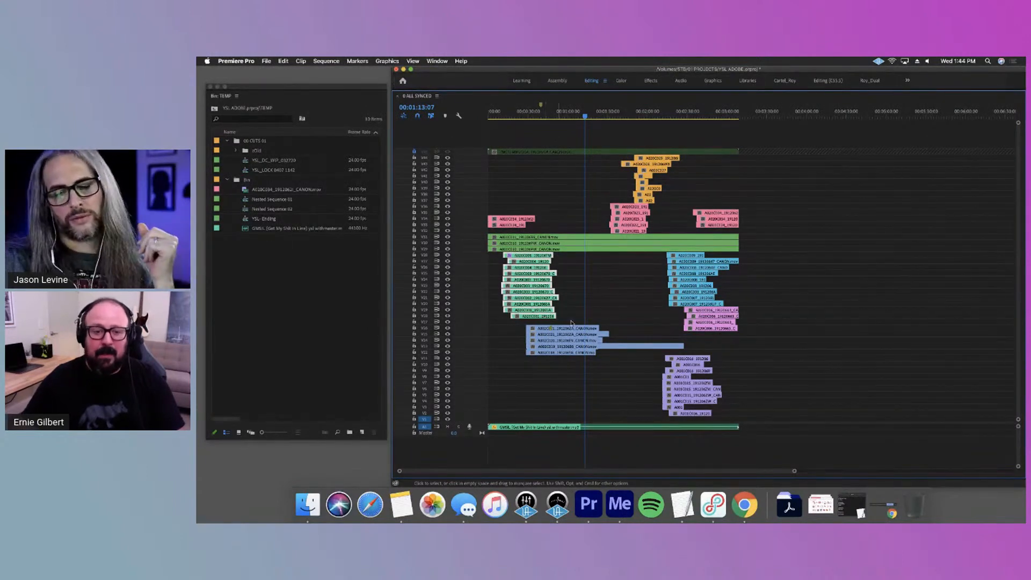
left_click_drag(612, 321, 588, 359)
left_click(624, 298)
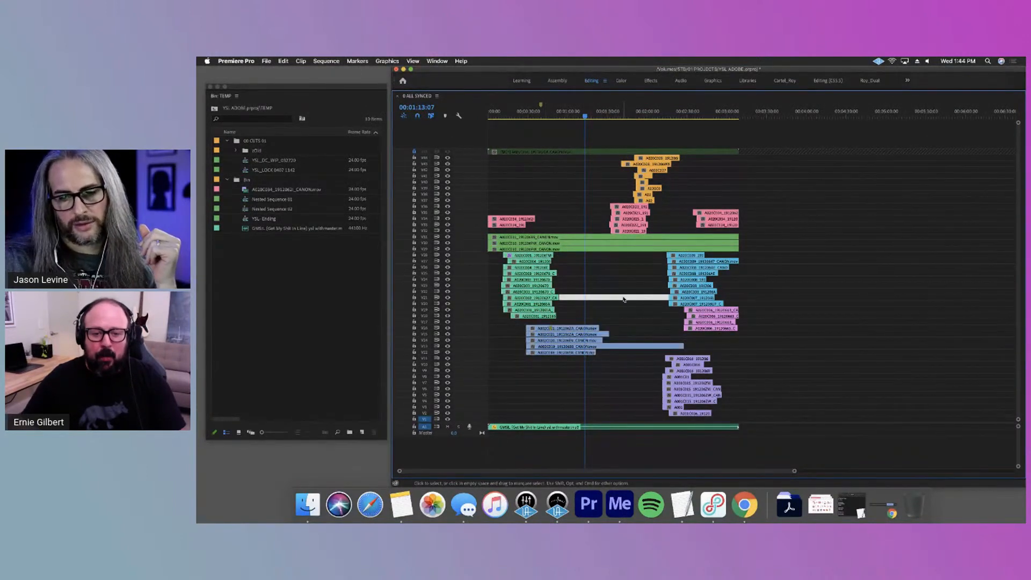
left_click(581, 317)
left_click(599, 316)
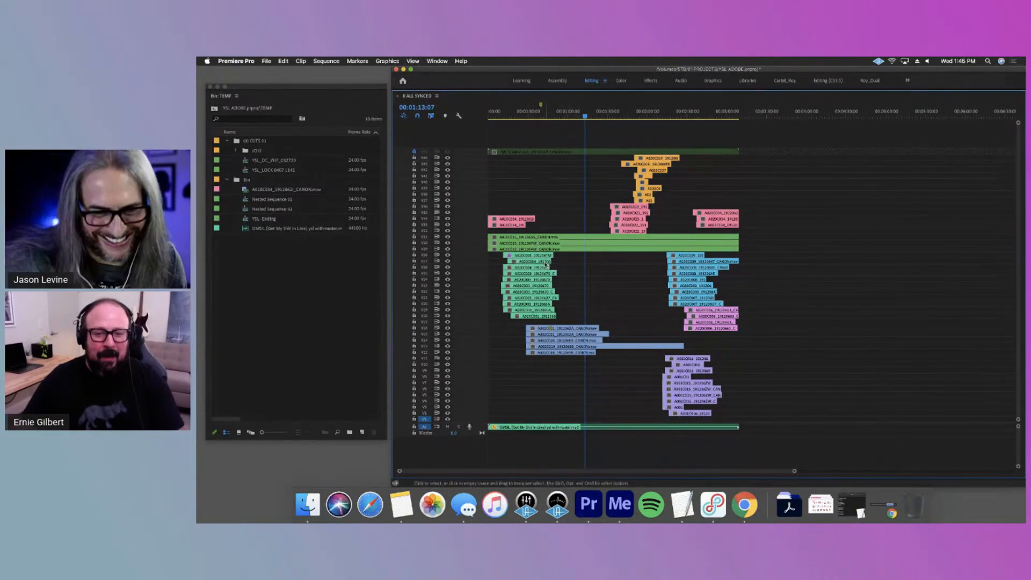
Hide the video tracks above the lowest teal take and view that take at 00:00:34:05
key("grave")
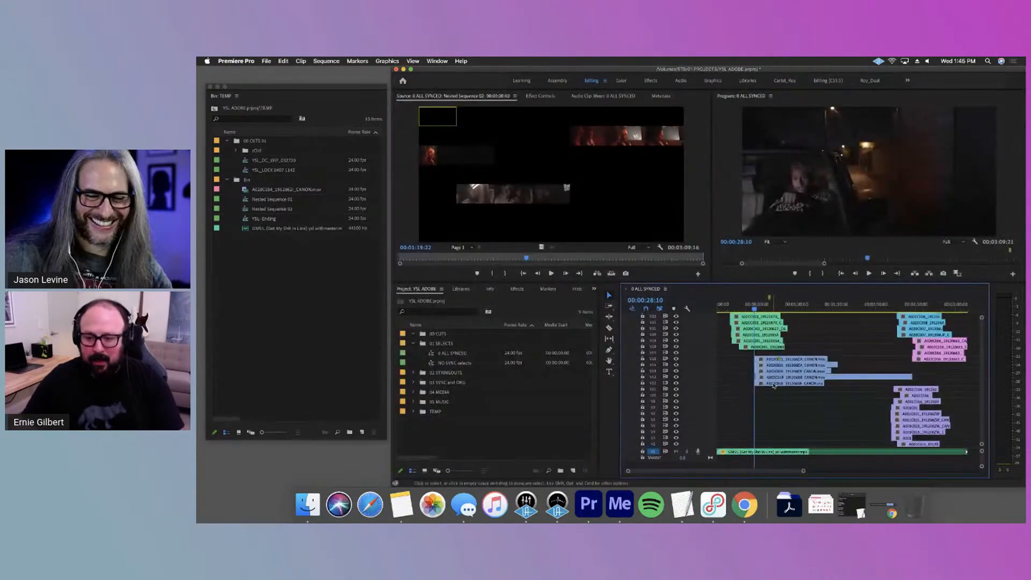
scroll(774, 384, "up", 3)
left_click(676, 353)
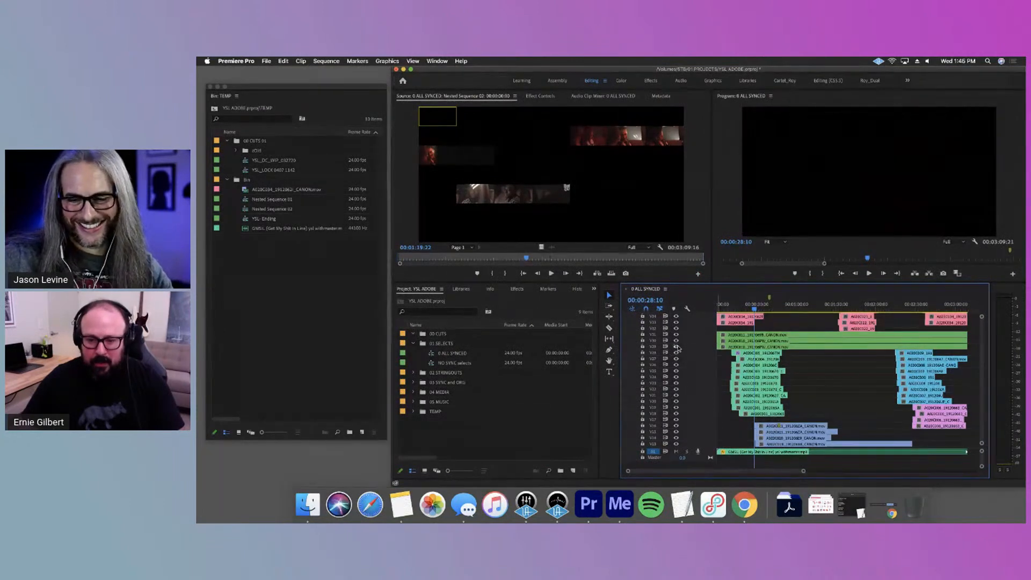
left_click(676, 354)
left_click_drag(737, 304, 764, 321)
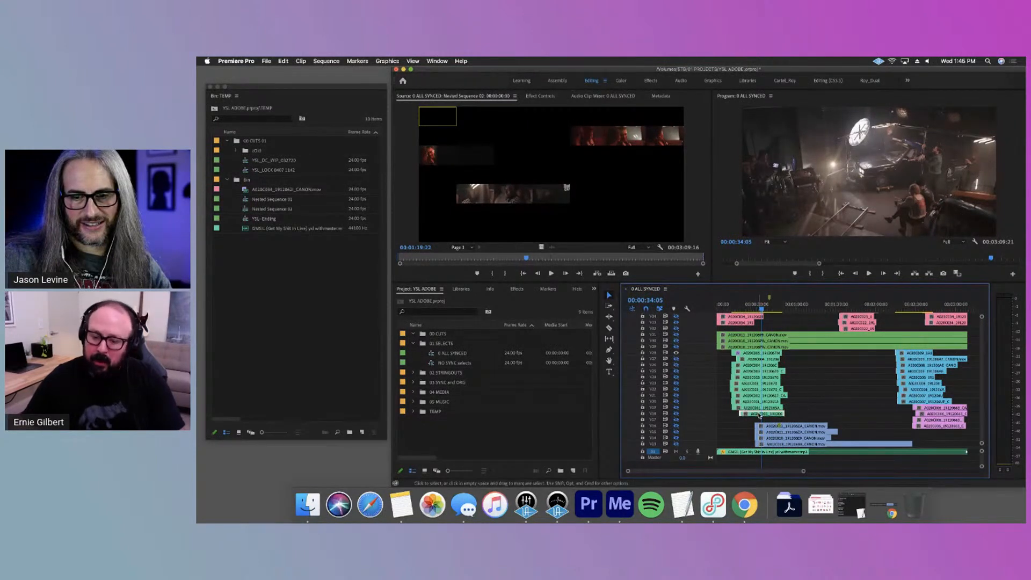
left_click(676, 353)
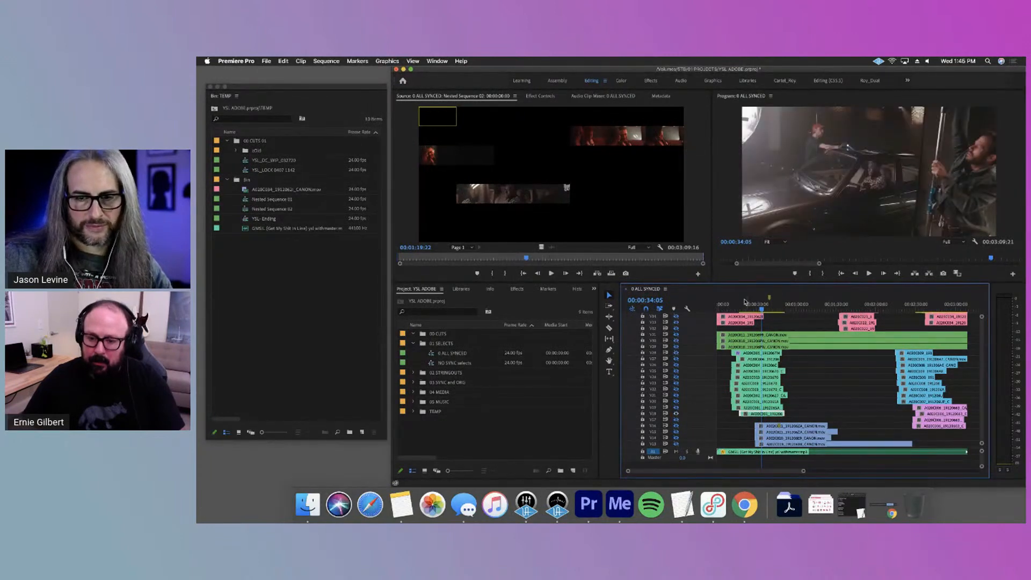
Play the teal takes from about 20 seconds into the song to review the performance
left_click(744, 302)
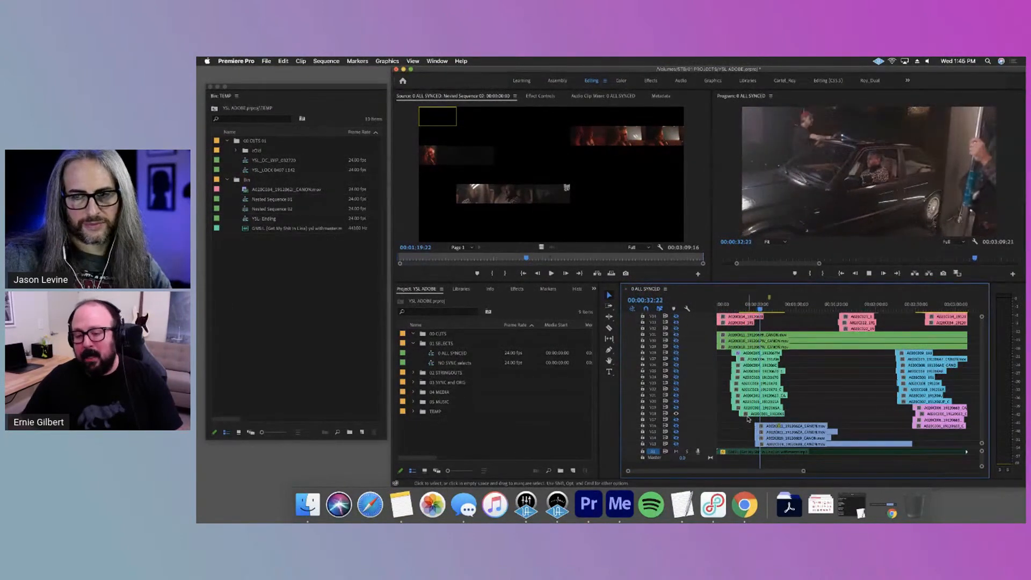
key("space")
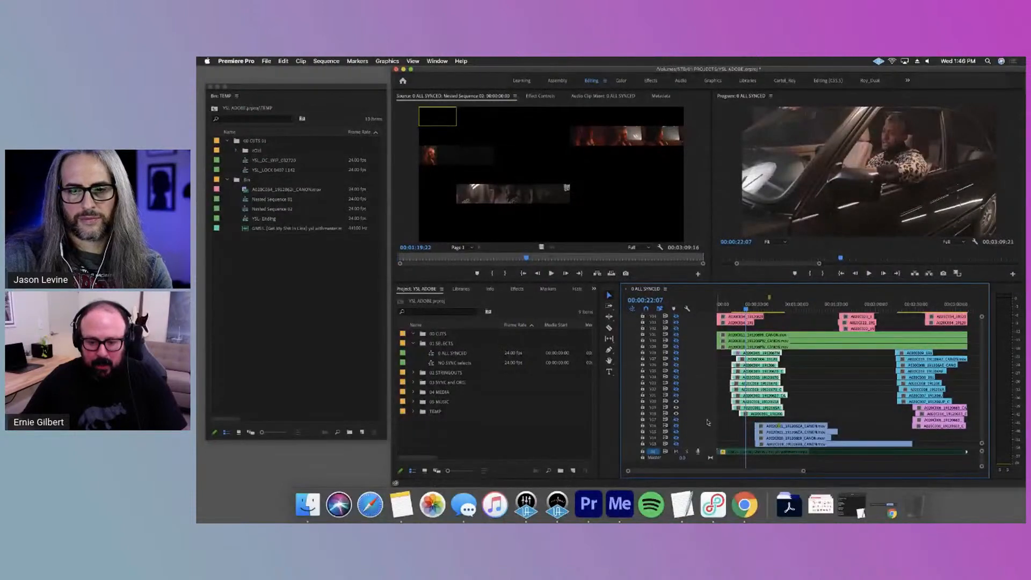
key("space")
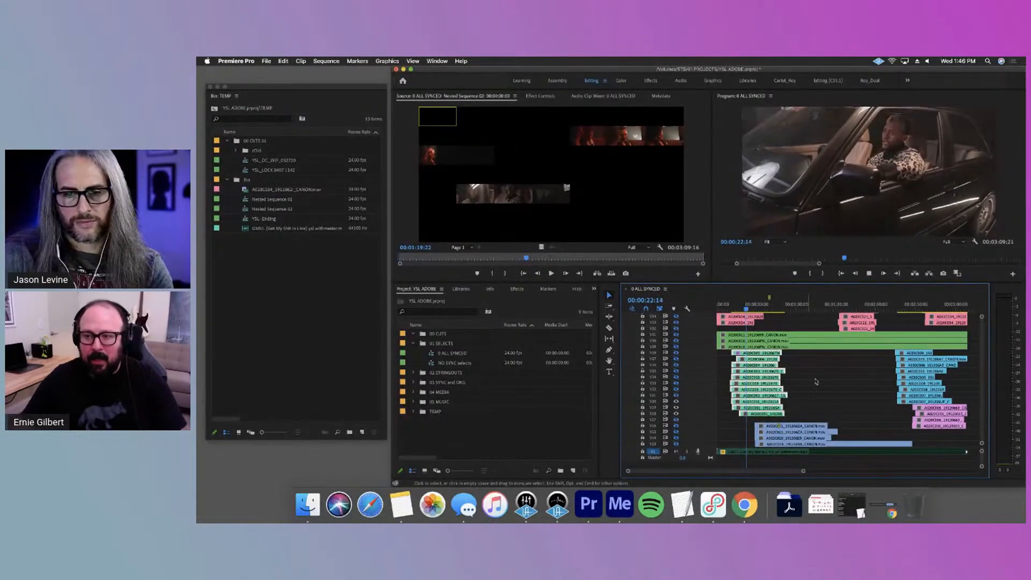
left_click(832, 397)
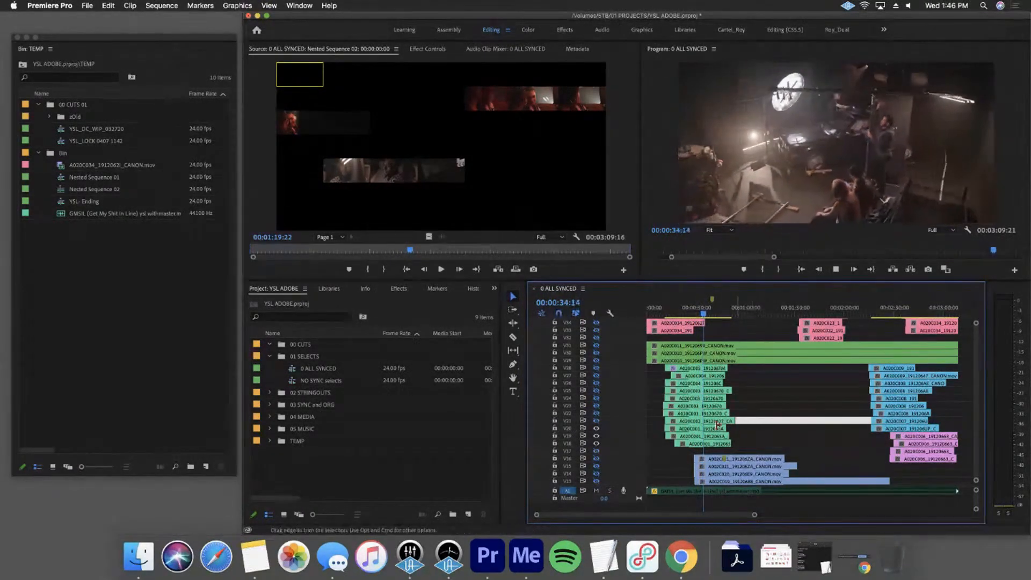
Replay from about 20 seconds and review the takes on higher teal tracks, selecting the take being viewed
left_click(679, 309)
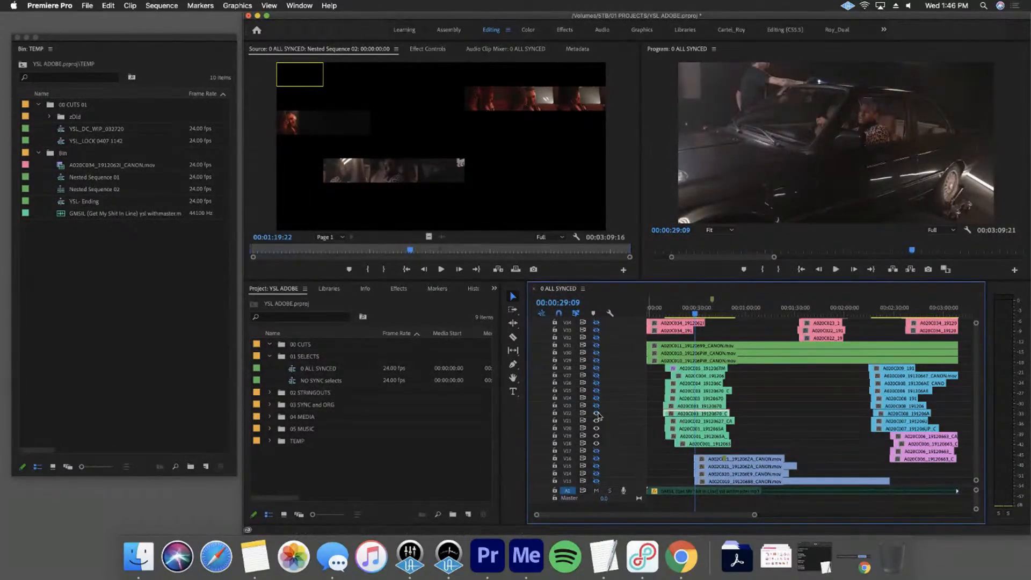
left_click(680, 316)
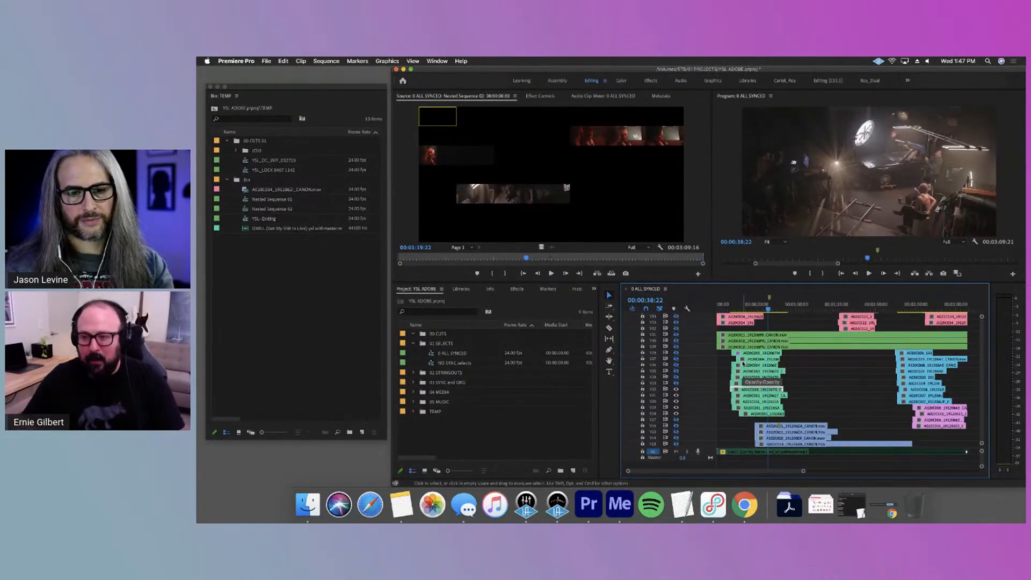
left_click(808, 382)
left_click(777, 385)
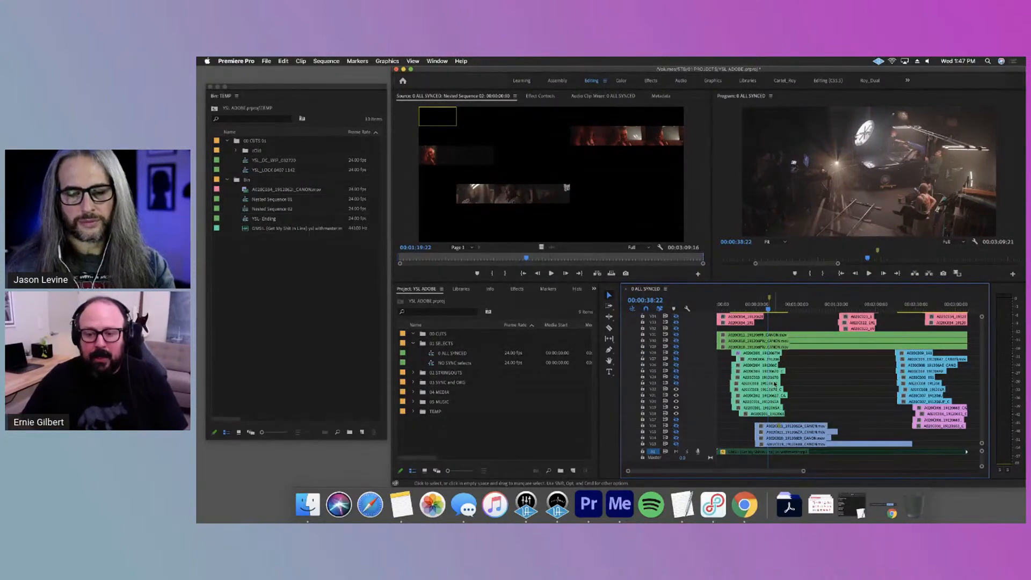
Move ahead to about 00:00:45:05 in 0 ALL SYNCED and select the lower teal takes together
left_click(774, 306)
left_click_drag(774, 308, 776, 308)
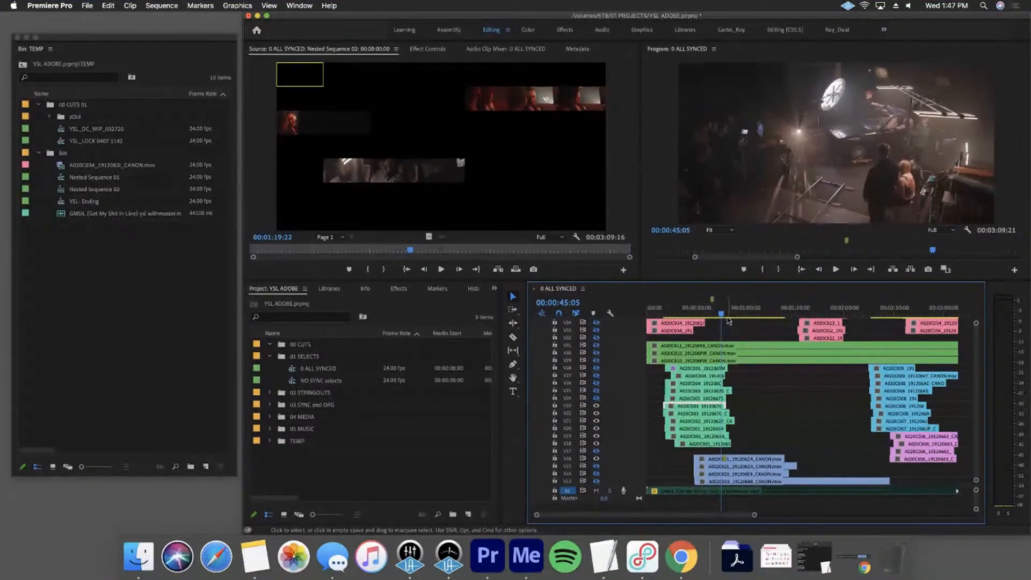
left_click_drag(748, 438, 687, 410)
key("shift+e")
Play the end of the teal takes from about 00:00:46:10 and select the gap following one of the lower teal takes
left_click(731, 315)
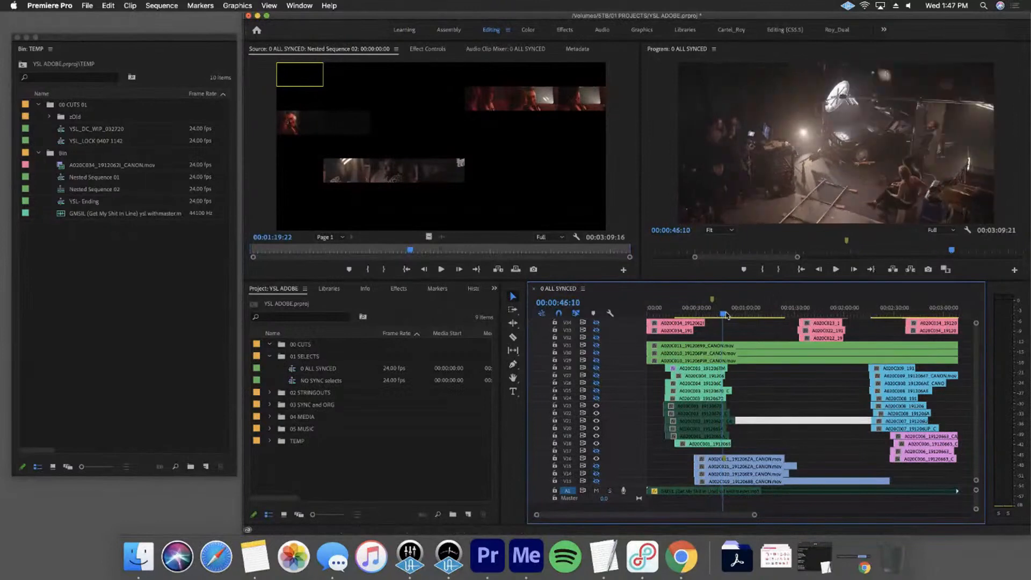
left_click_drag(732, 316, 727, 316)
key("space")
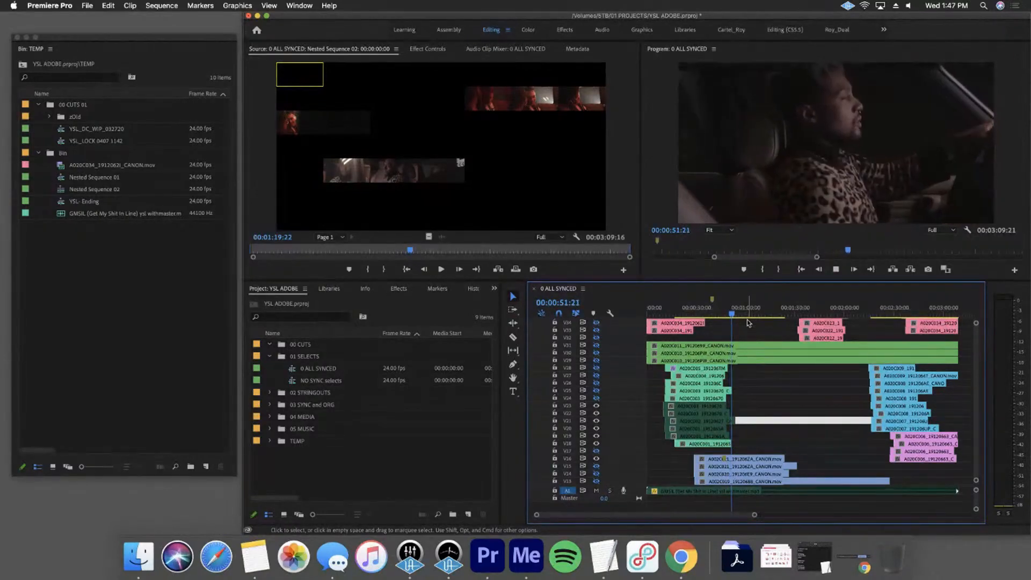
key("space")
left_click_drag(749, 408, 717, 433)
left_click(761, 430)
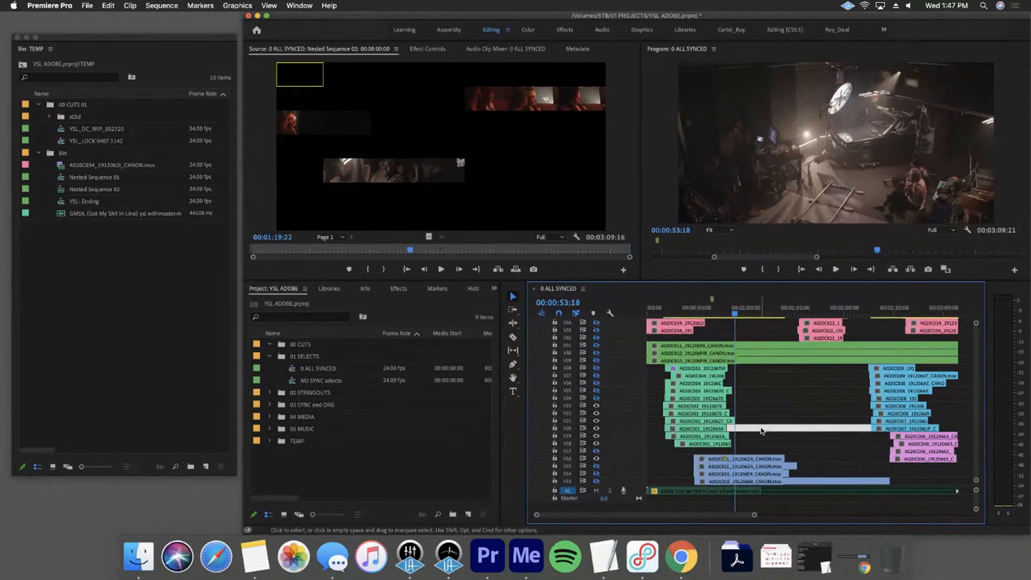
Look over the stacked setups across the tracks and turn off the output of all video tracks
scroll(706, 330, "up", 6)
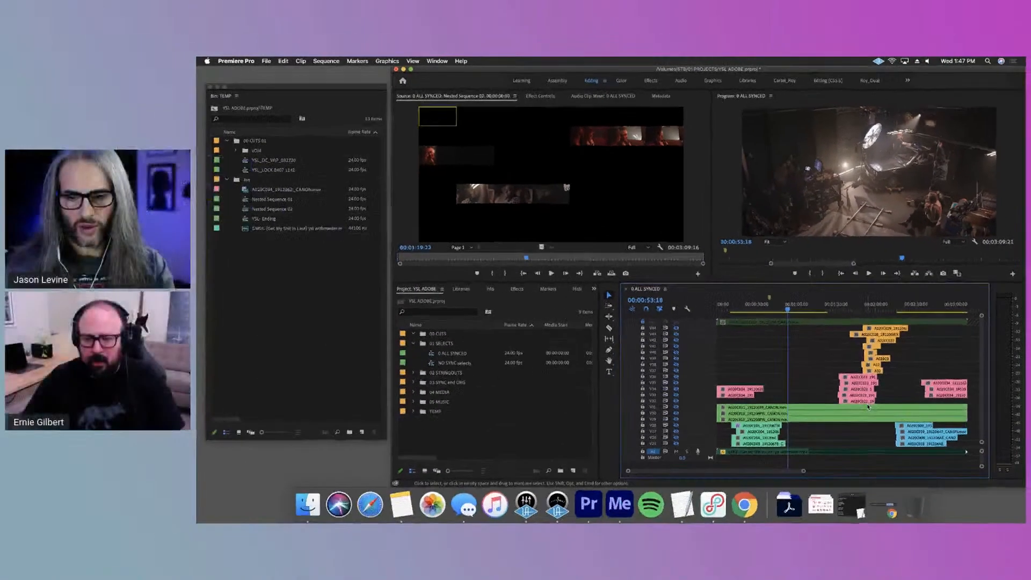
scroll(805, 432, "down", 6)
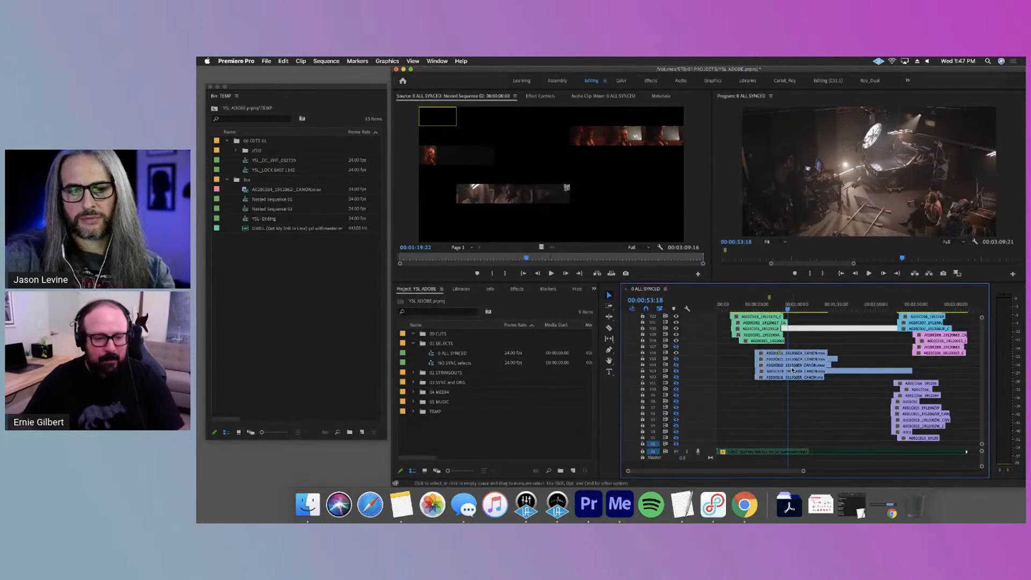
scroll(800, 369, "up", 5)
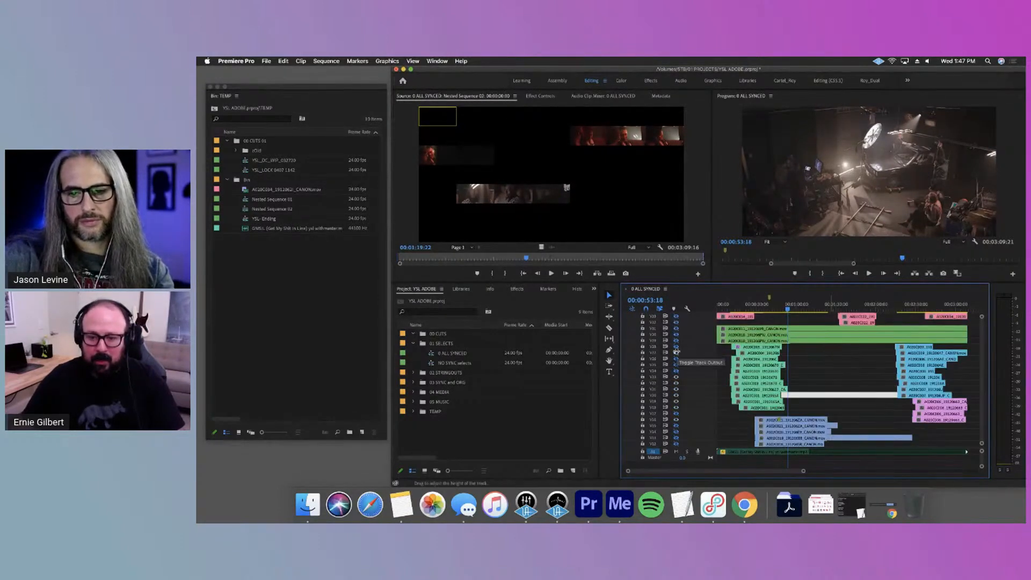
left_click(676, 351)
left_click(677, 354, "shift")
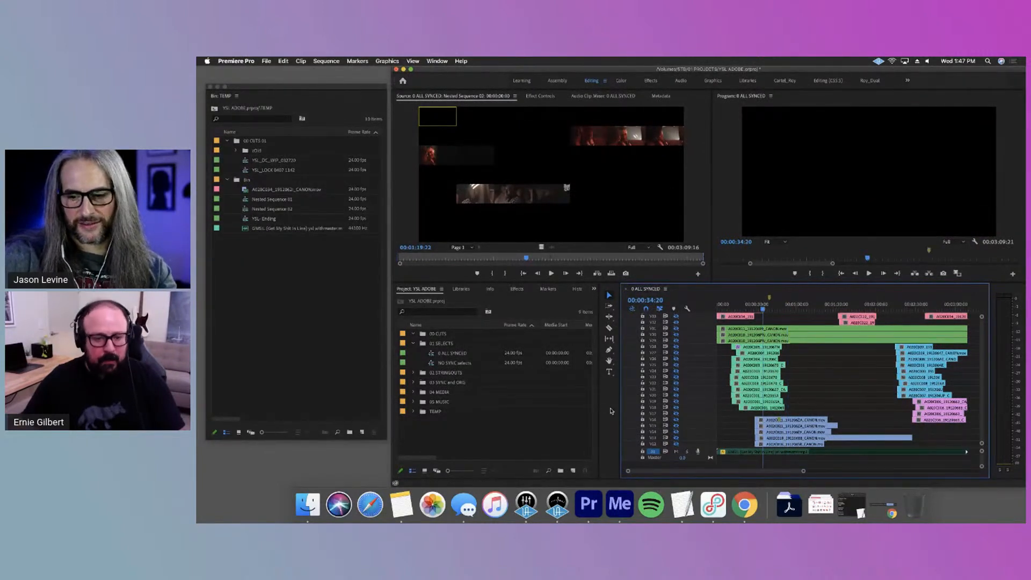
Narrow the Name column of the project list and expand the Program monitor's time bar to the full sequence length
left_click(549, 436)
left_click_drag(500, 324, 477, 327)
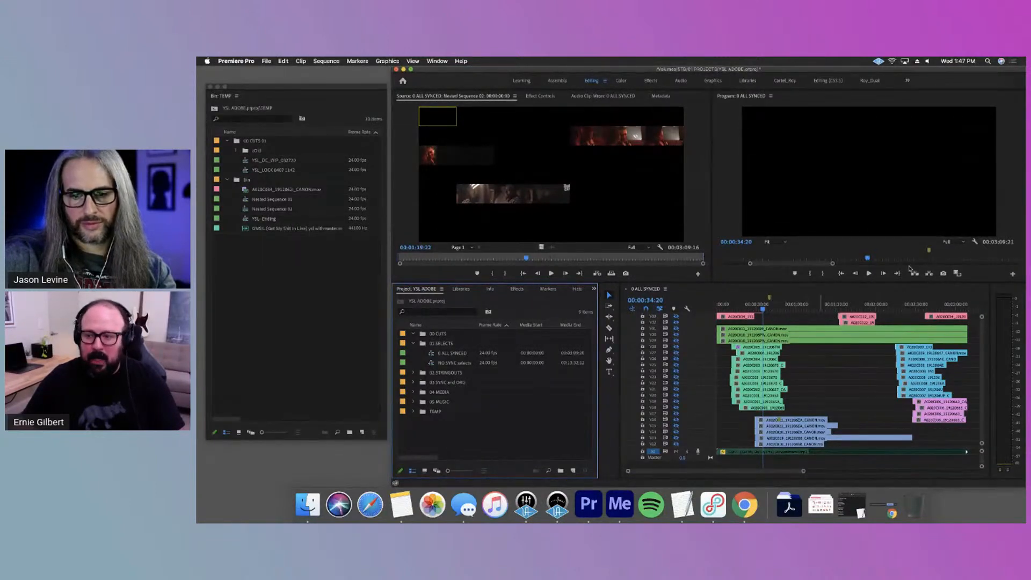
double_click(831, 263)
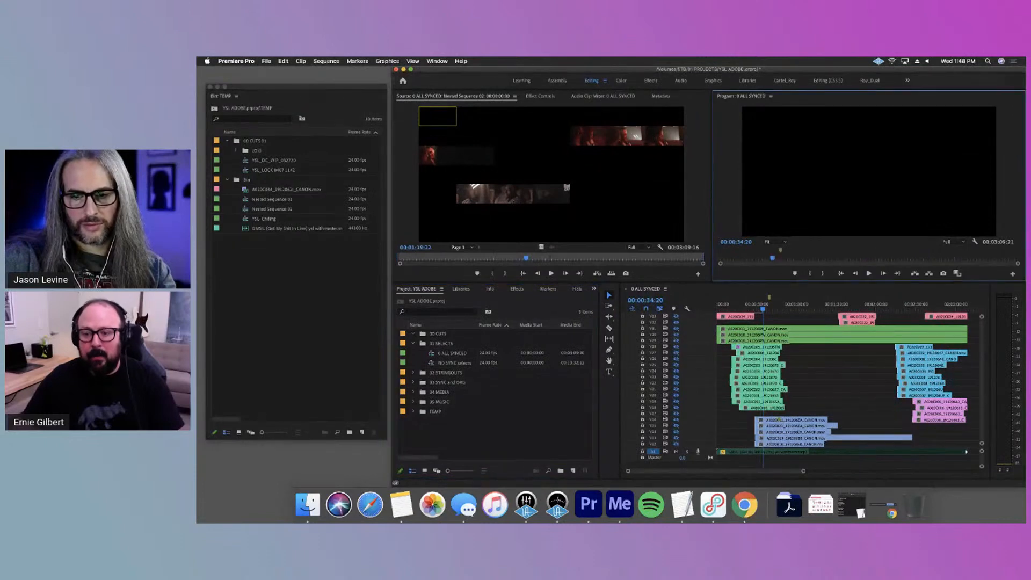
scroll(774, 438, "up", 5)
scroll(775, 438, "up", 2)
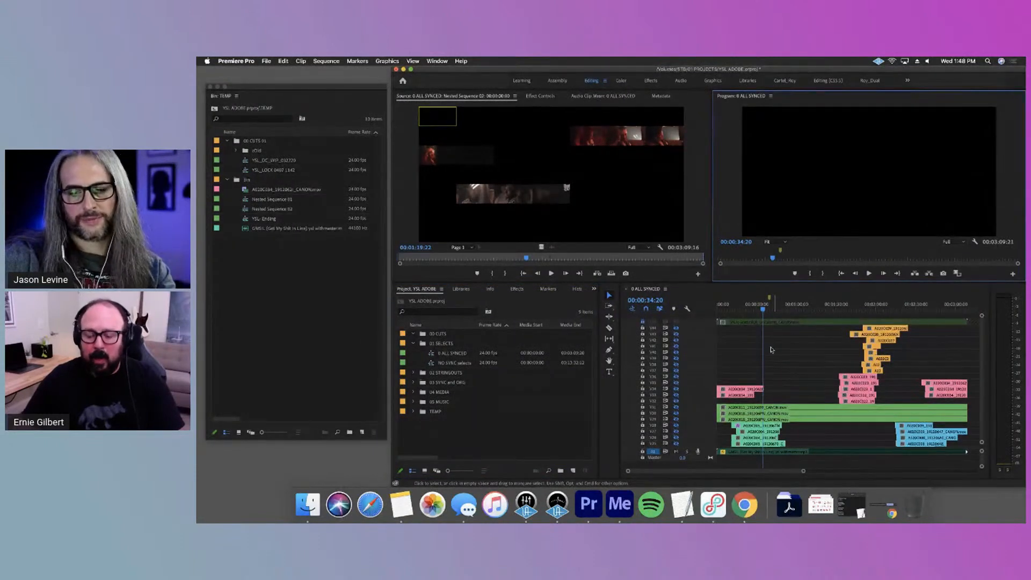